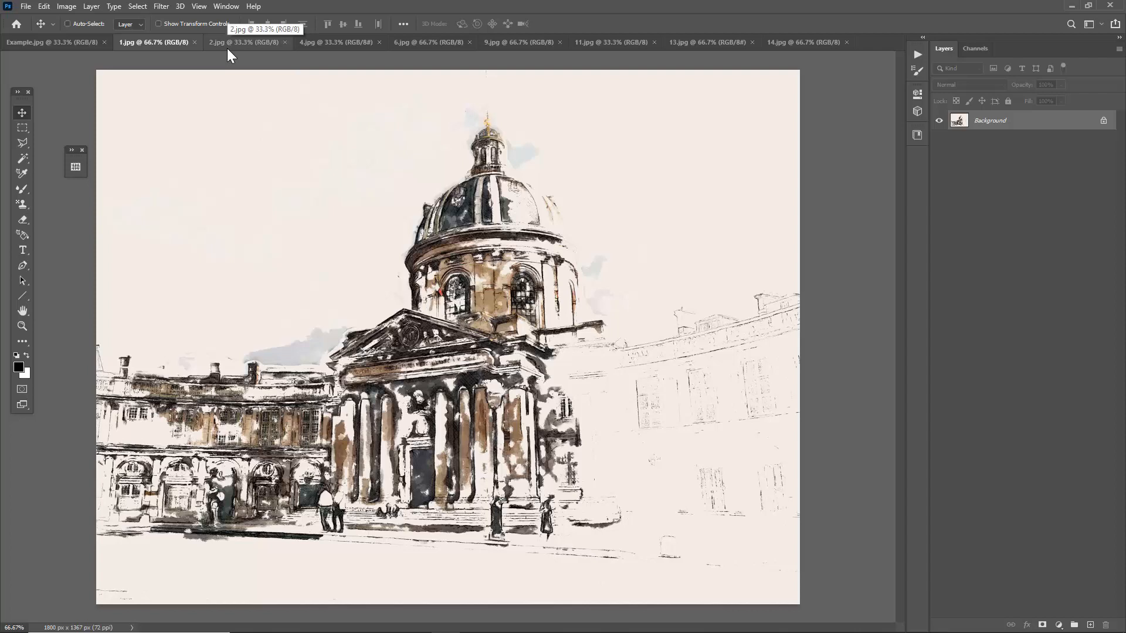
Look through the open sample artworks one after another, from 2.jpg to 14.jpg.
left_click(227, 46)
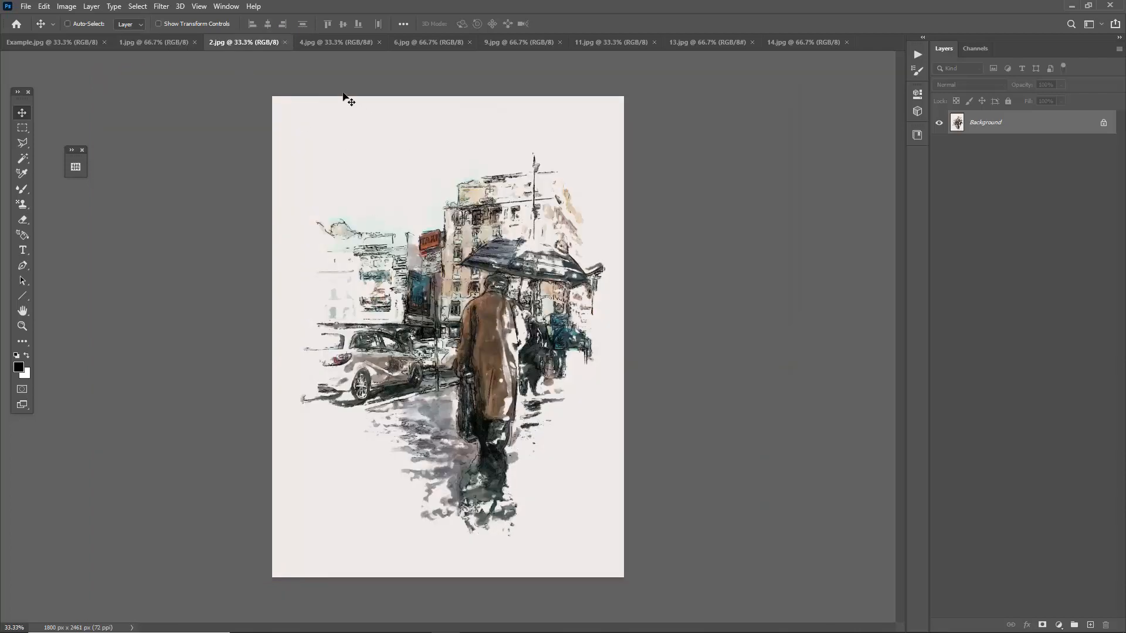
left_click(326, 42)
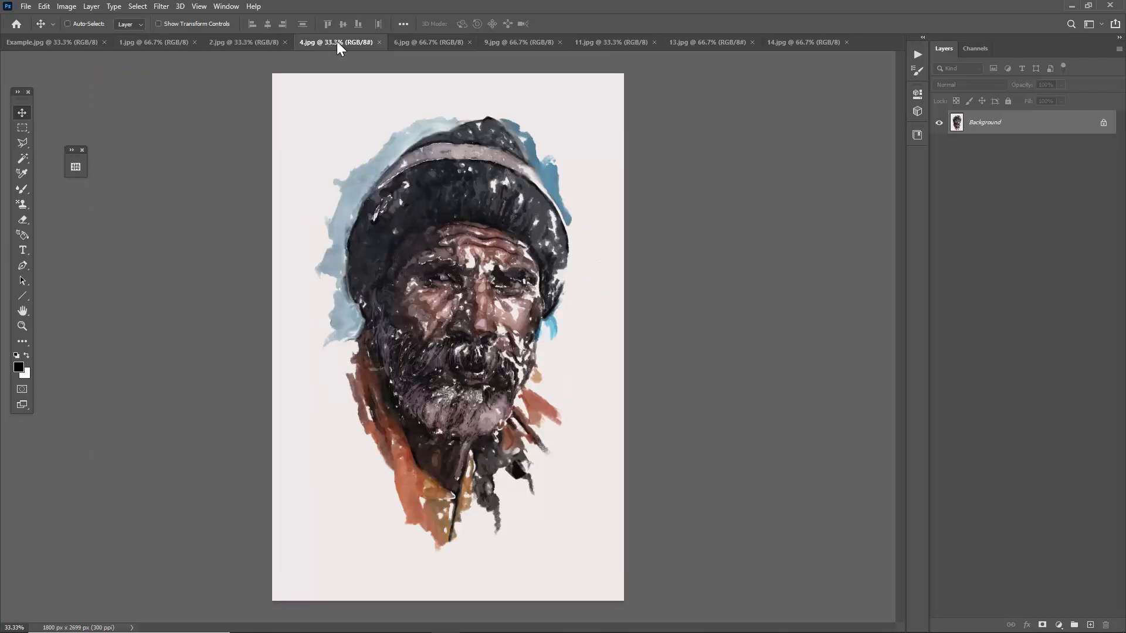
left_click(439, 41)
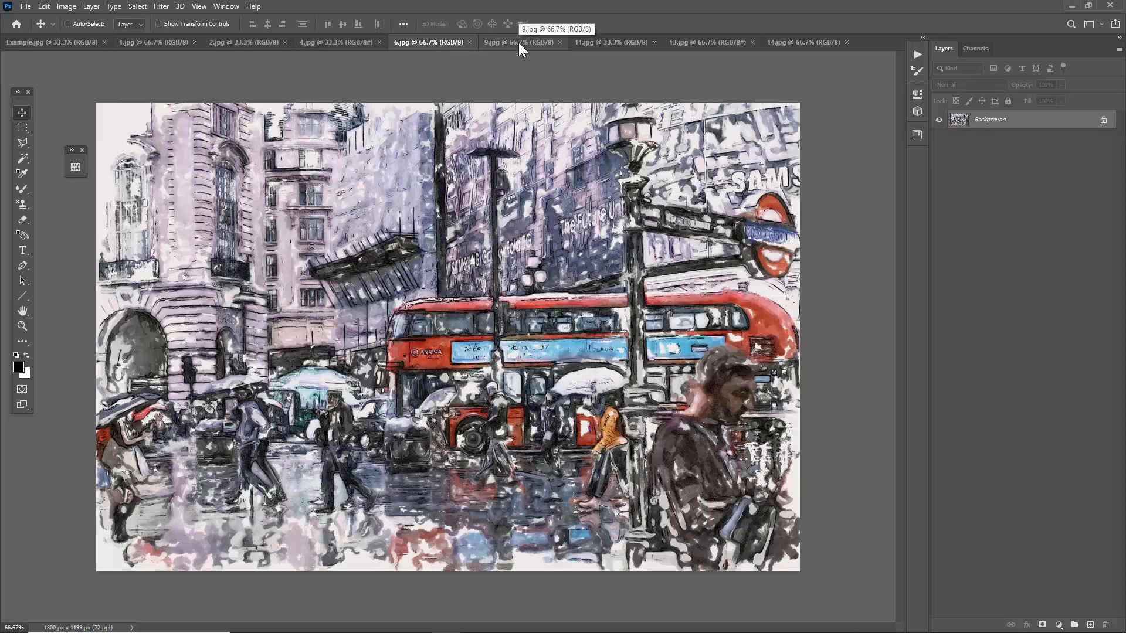
left_click(518, 43)
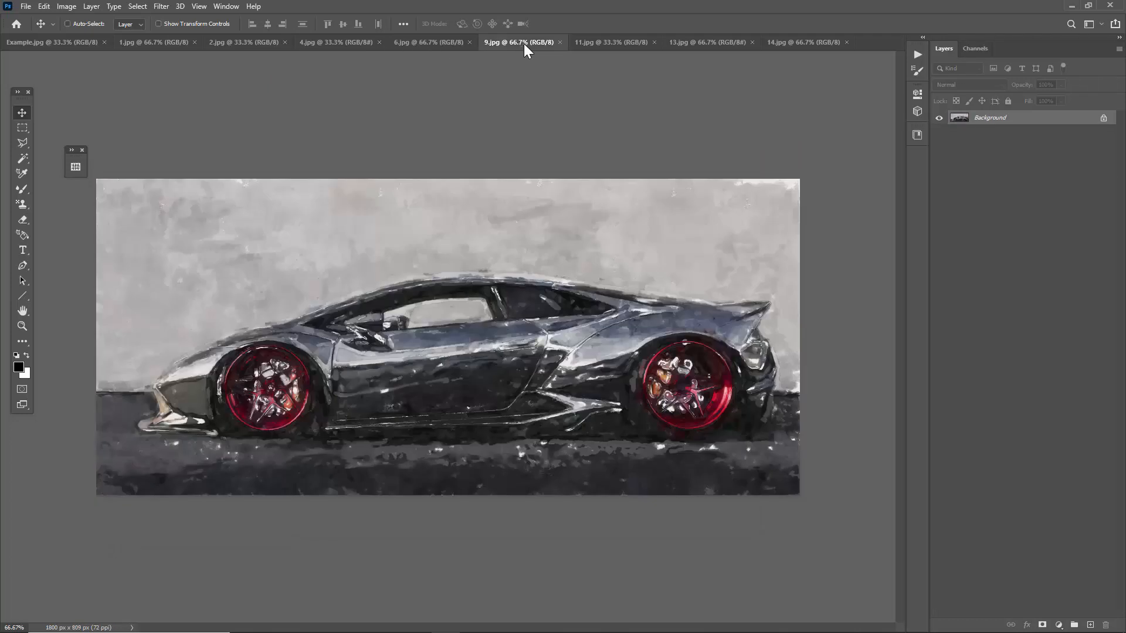
left_click(620, 43)
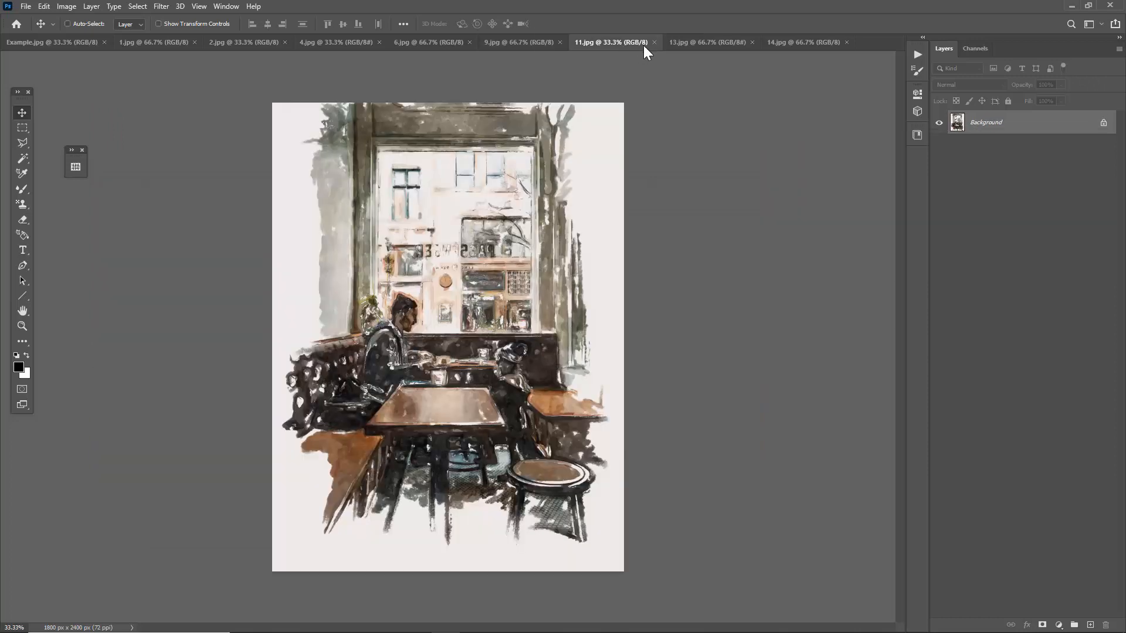
left_click(715, 48)
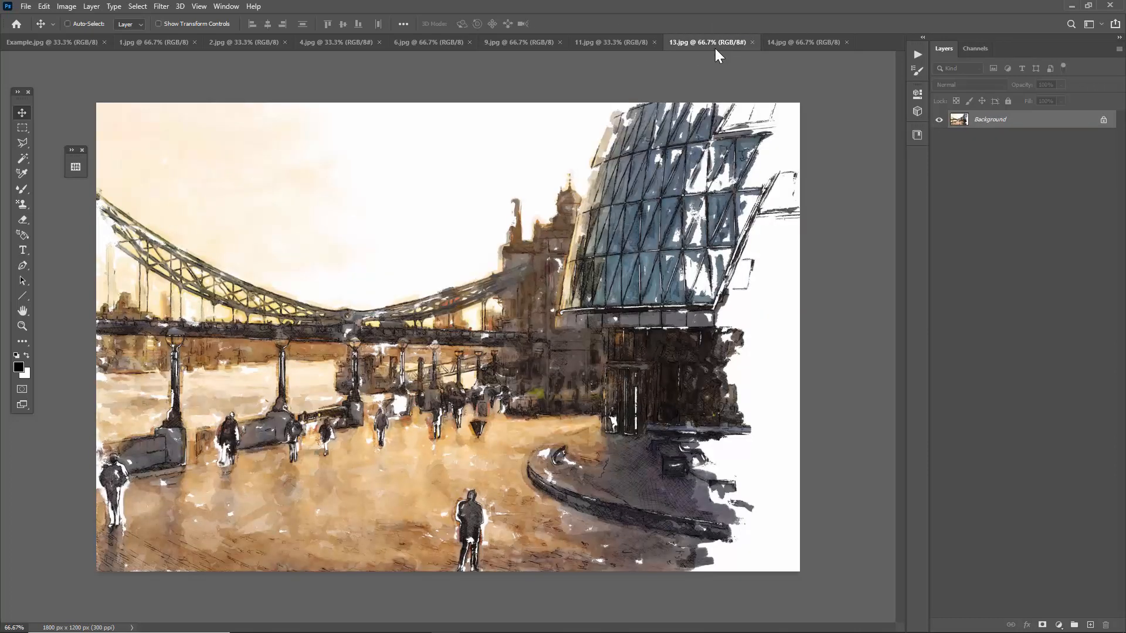
left_click(779, 43)
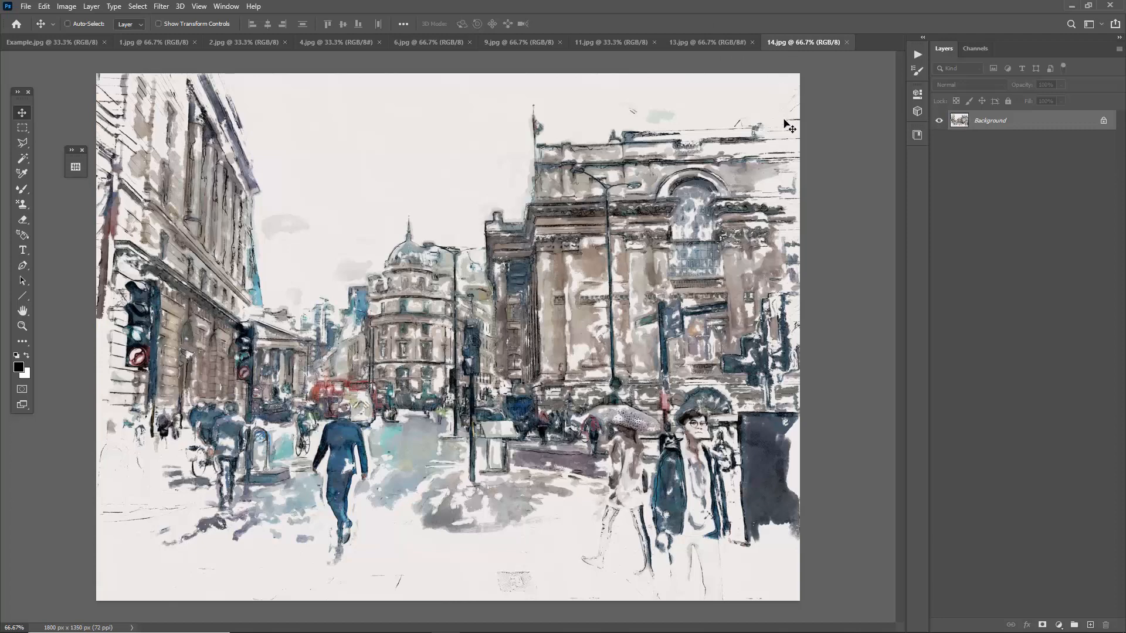
Close all the numbered sample images, leaving only Example.jpg open.
key("ctrl+w")
key("ctrl+w")
key("ctrl+w")
key("ctrl+w")
key("ctrl+w")
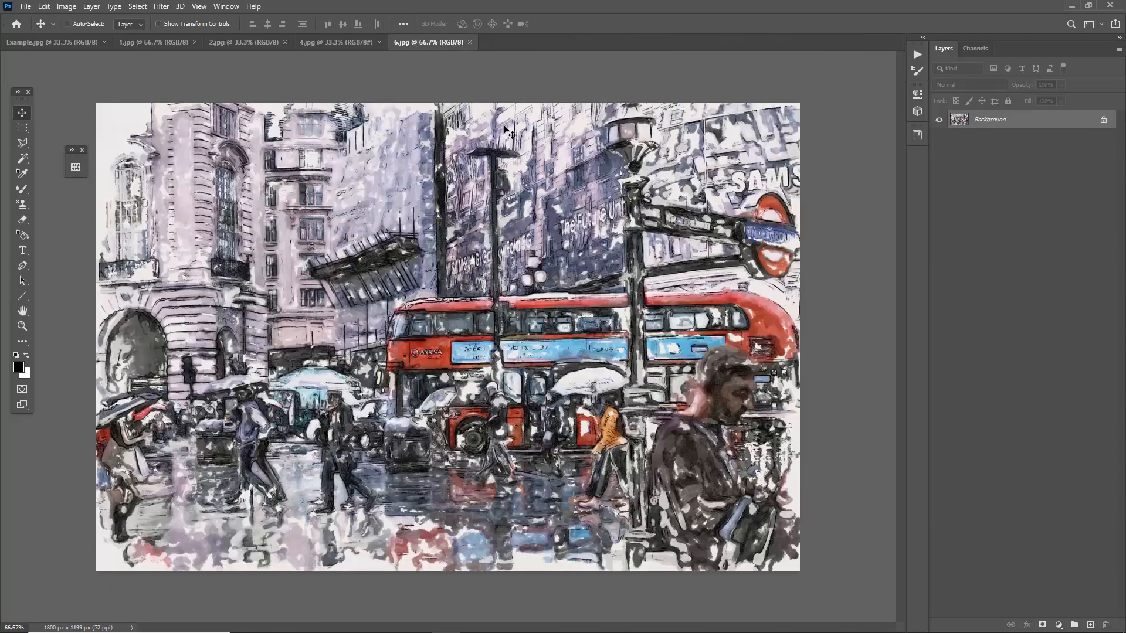
key("ctrl+w")
key("ctrl+w")
key("ctrl+w")
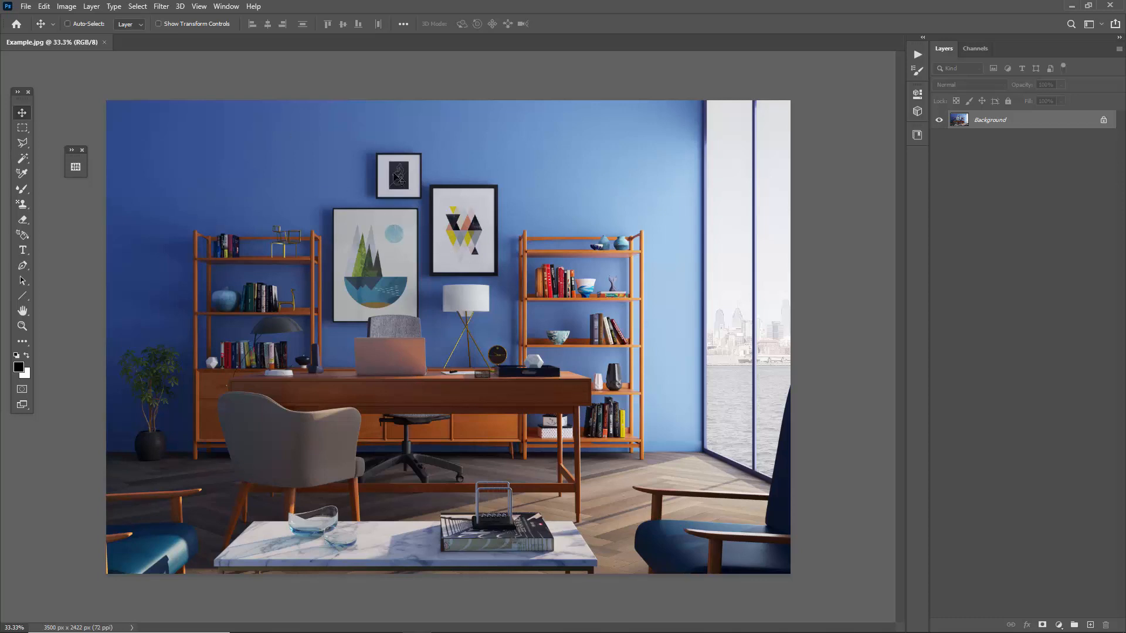
Load the action file "Watercolor Sketch - By Sevenstyles.atn" from the Watercolor Sketch folder.
left_click(26, 7)
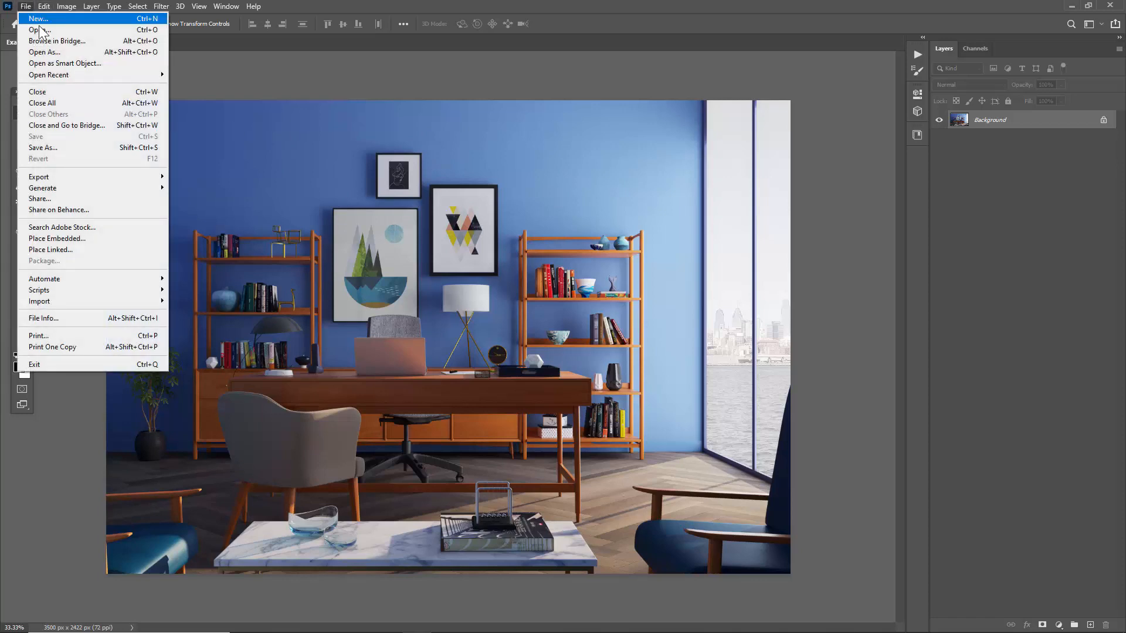
left_click(40, 29)
left_click_drag(472, 73, 395, 64)
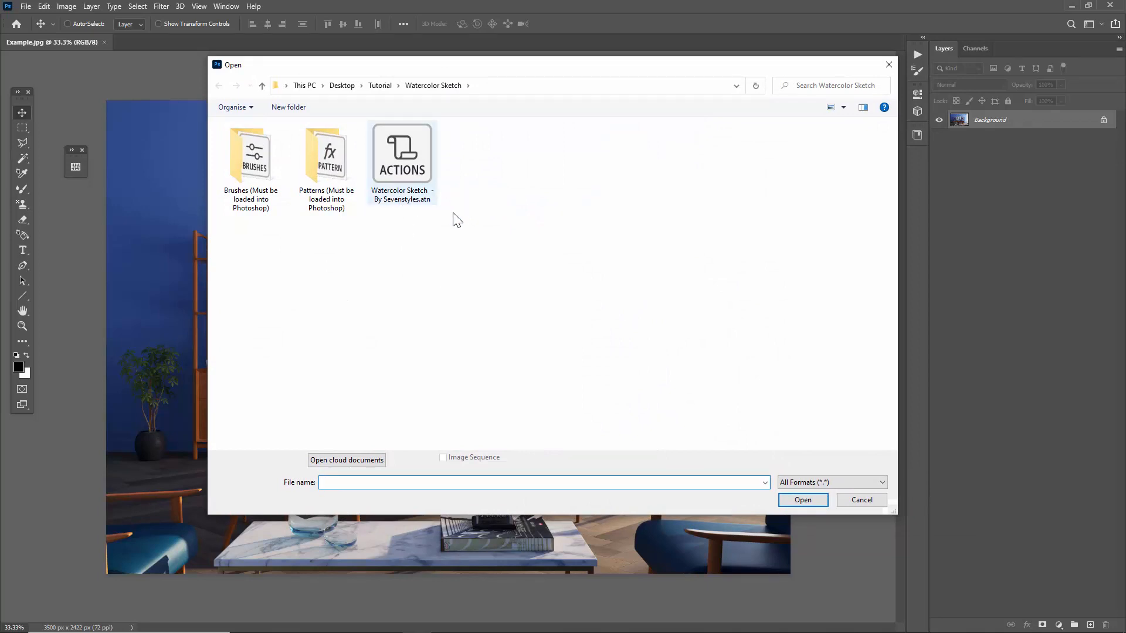
left_click(417, 171)
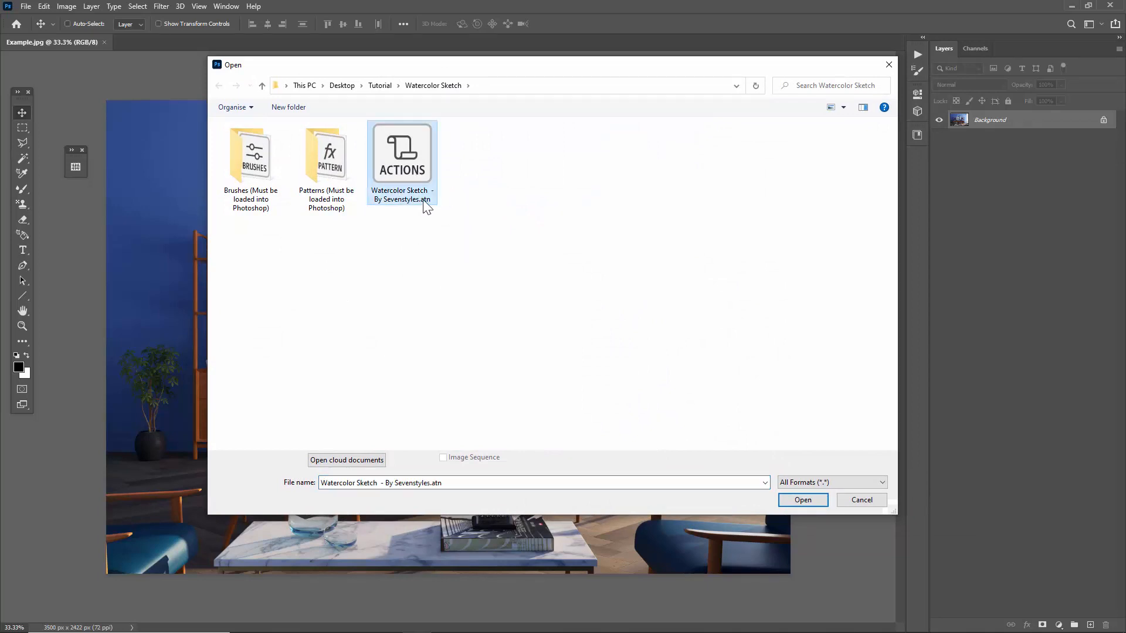
double_click(405, 187)
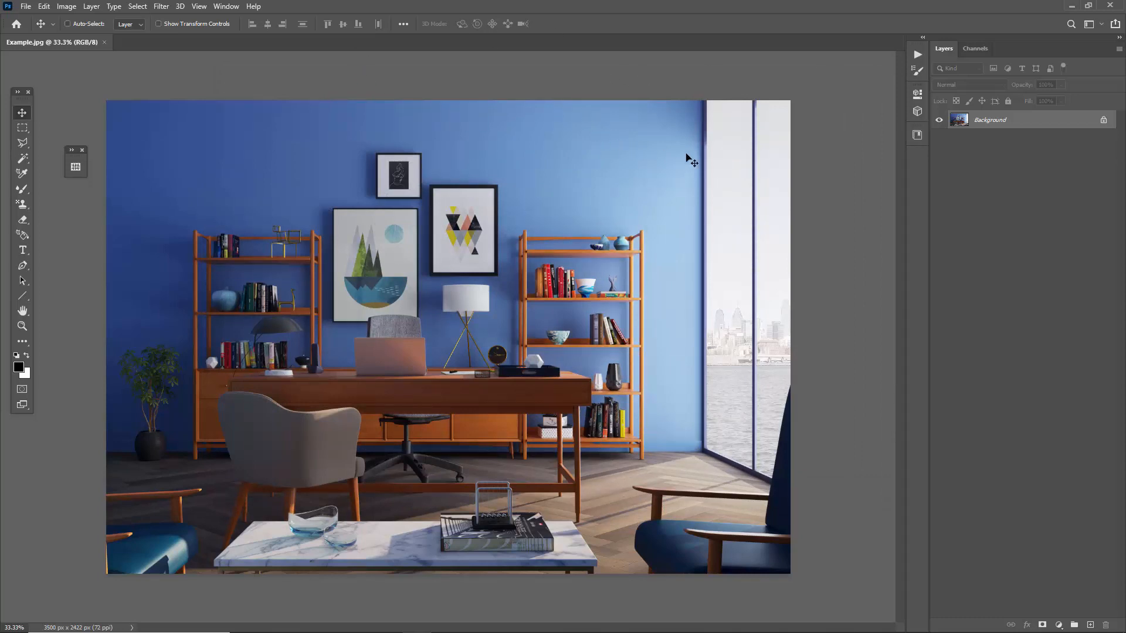
Check the loaded actions and collapse the "Watercolor Sketch - By Sevenstyles" set.
left_click(922, 52)
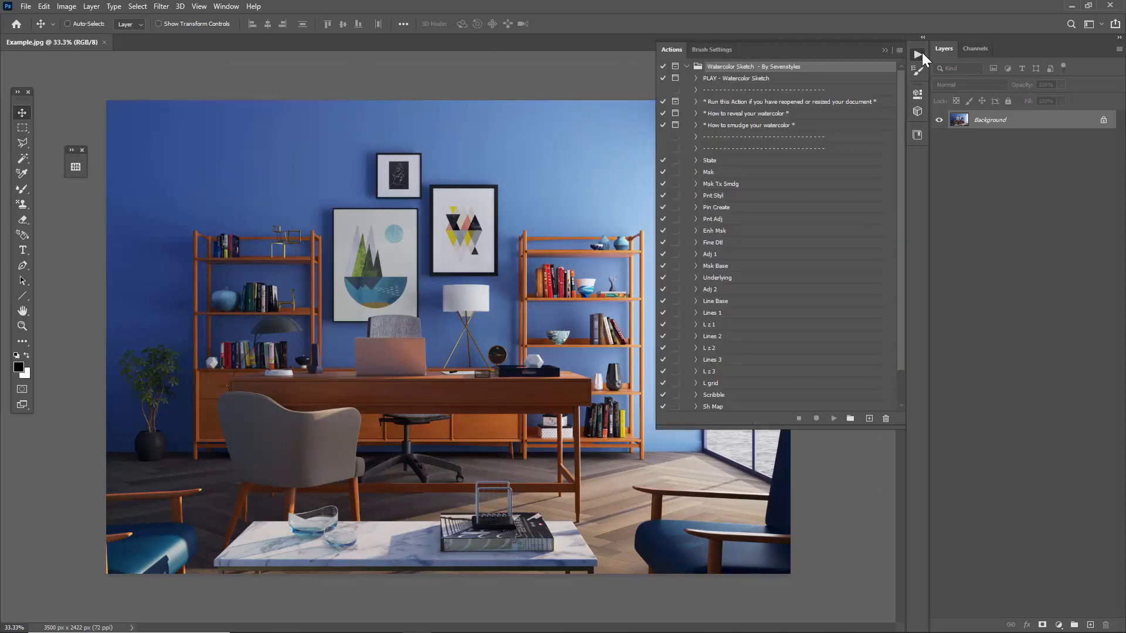
left_click(922, 52)
left_click(224, 7)
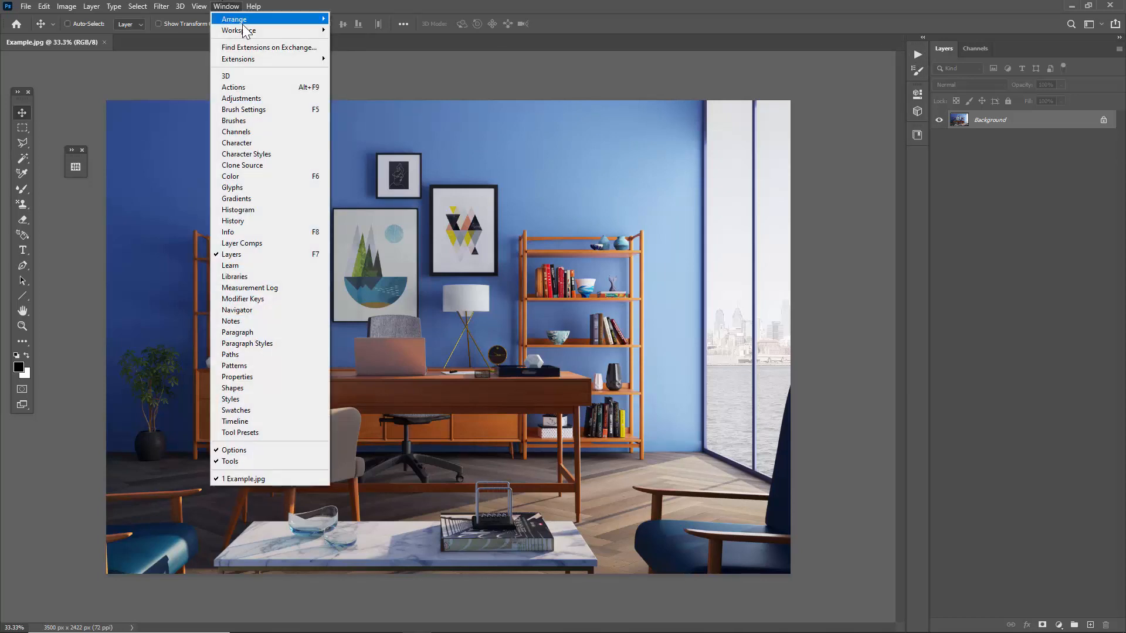
left_click(254, 89)
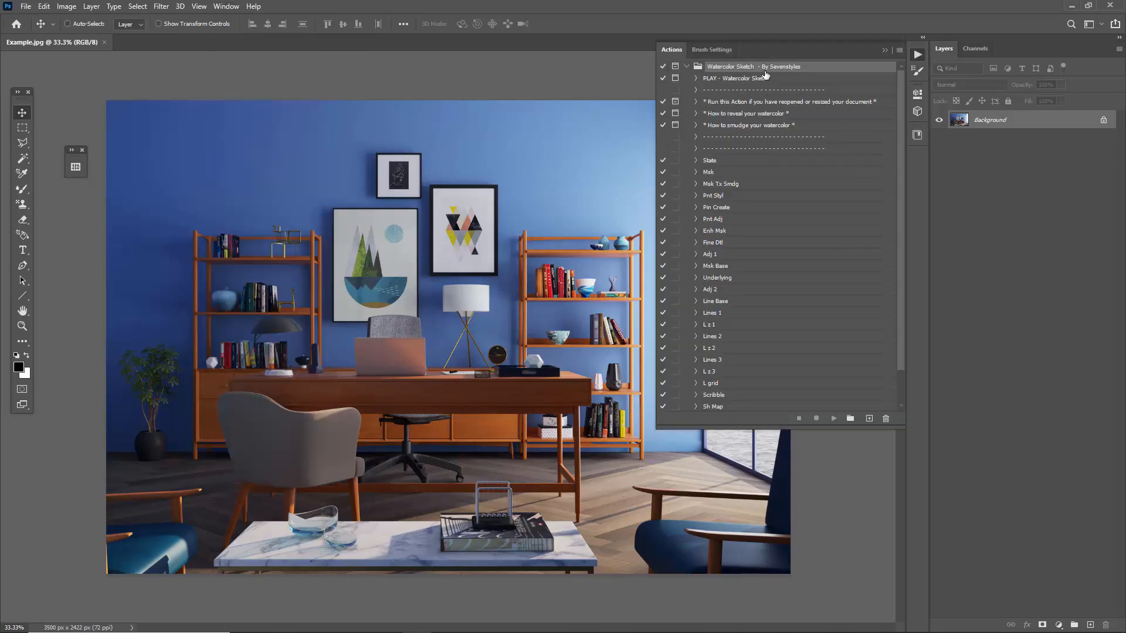
left_click(688, 67)
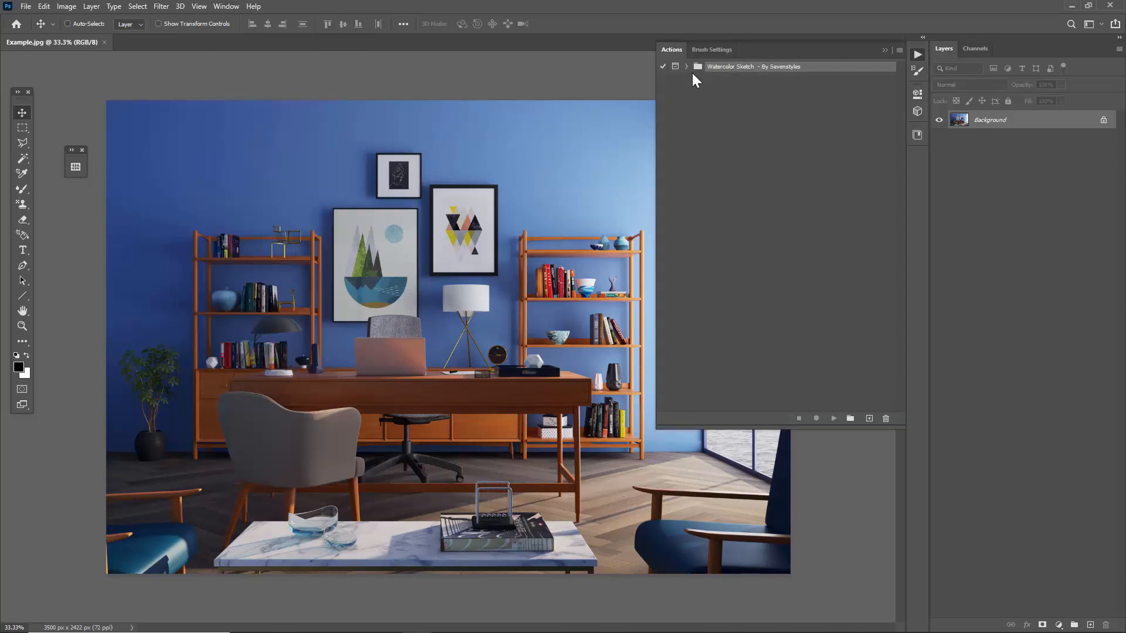
left_click(884, 51)
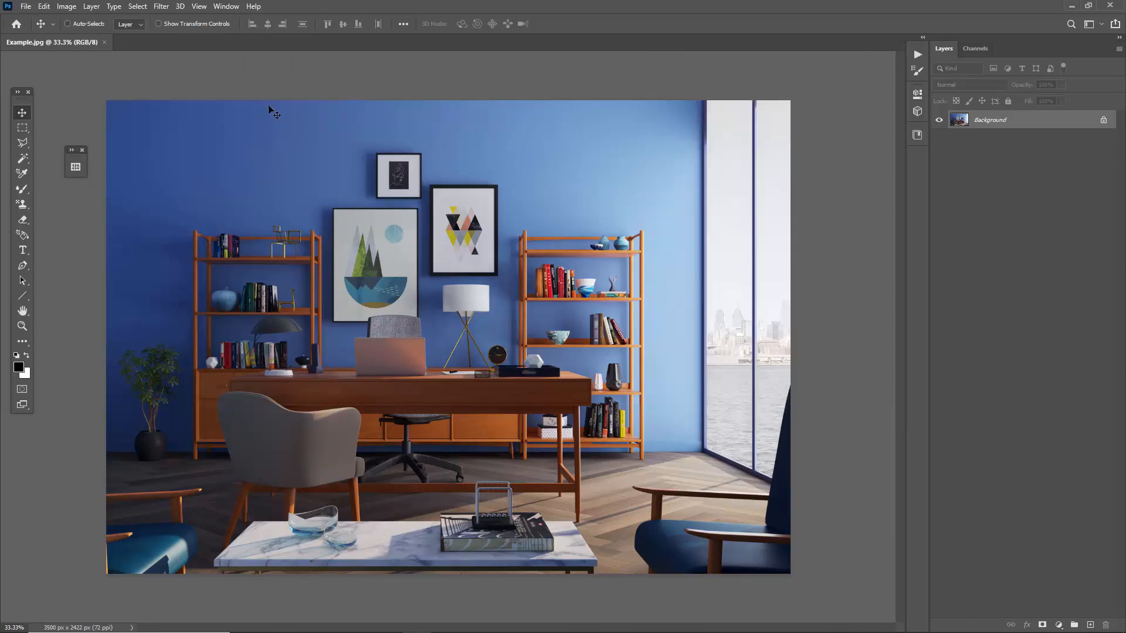
Load "Watercolor Sketch Brushes - By Sevenstyles.abr" from the Brushes folder of the Watercolor Sketch package.
left_click(26, 7)
left_click(36, 33)
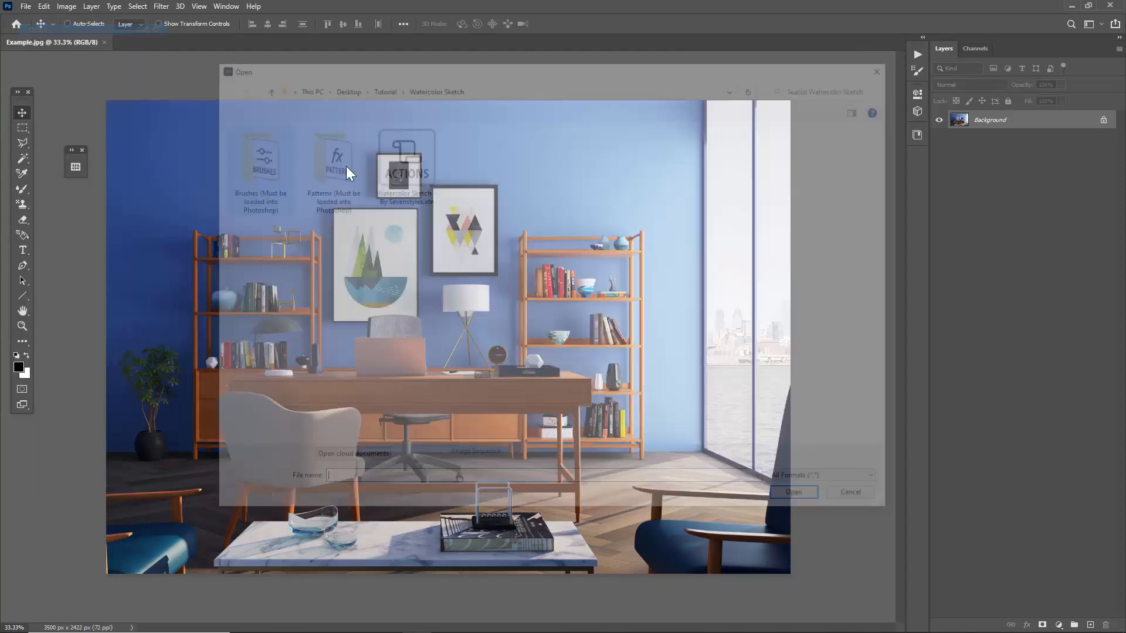
left_click(267, 208)
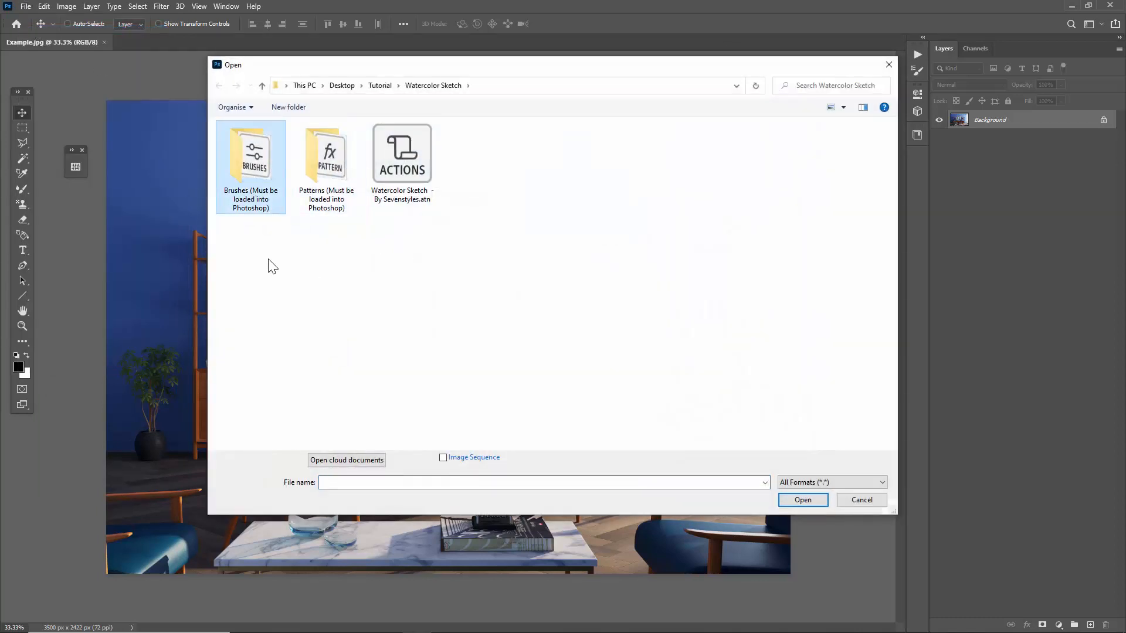
double_click(255, 192)
double_click(268, 147)
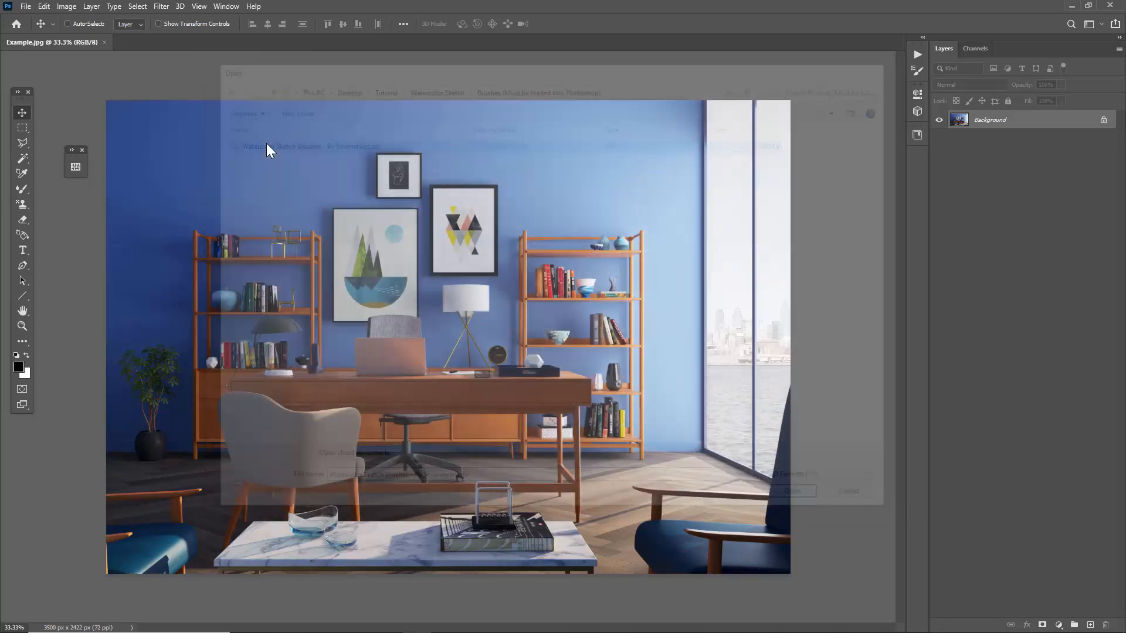
Inspect the Reveal Brushes and Blend Brushes groups within the loaded Watercolor Sketch brush set.
left_click(218, 7)
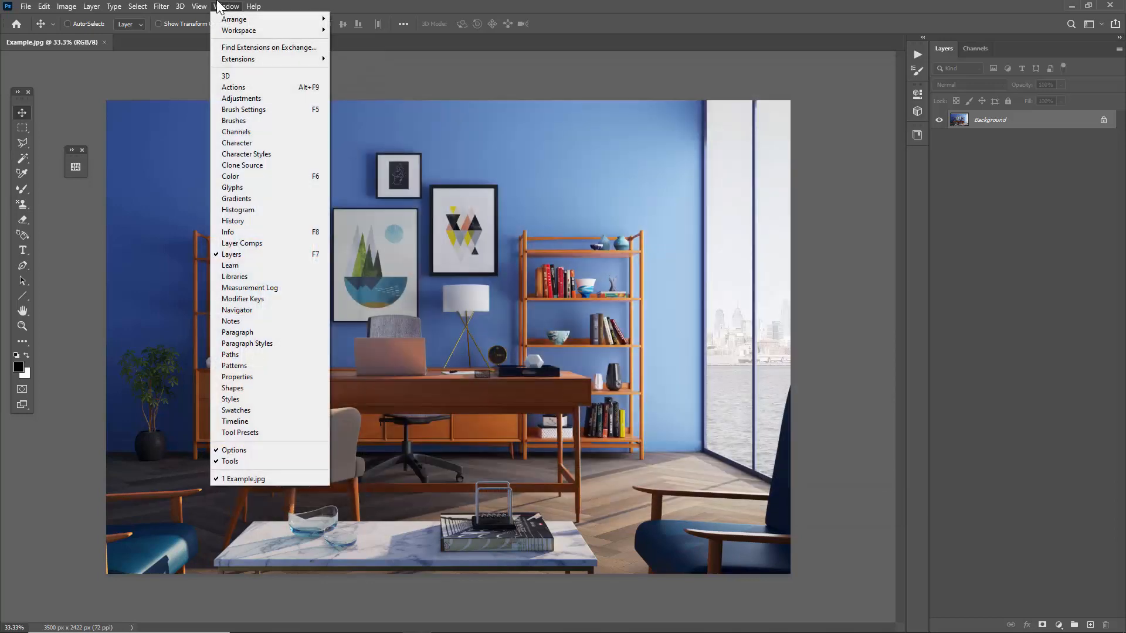
left_click(275, 119)
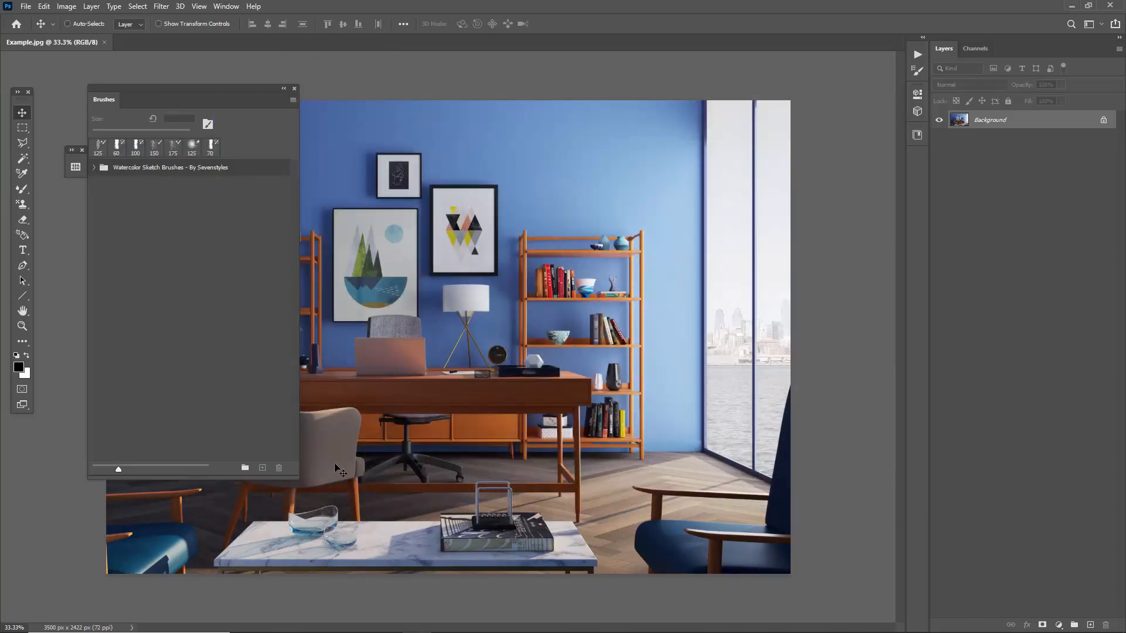
left_click_drag(298, 479, 450, 438)
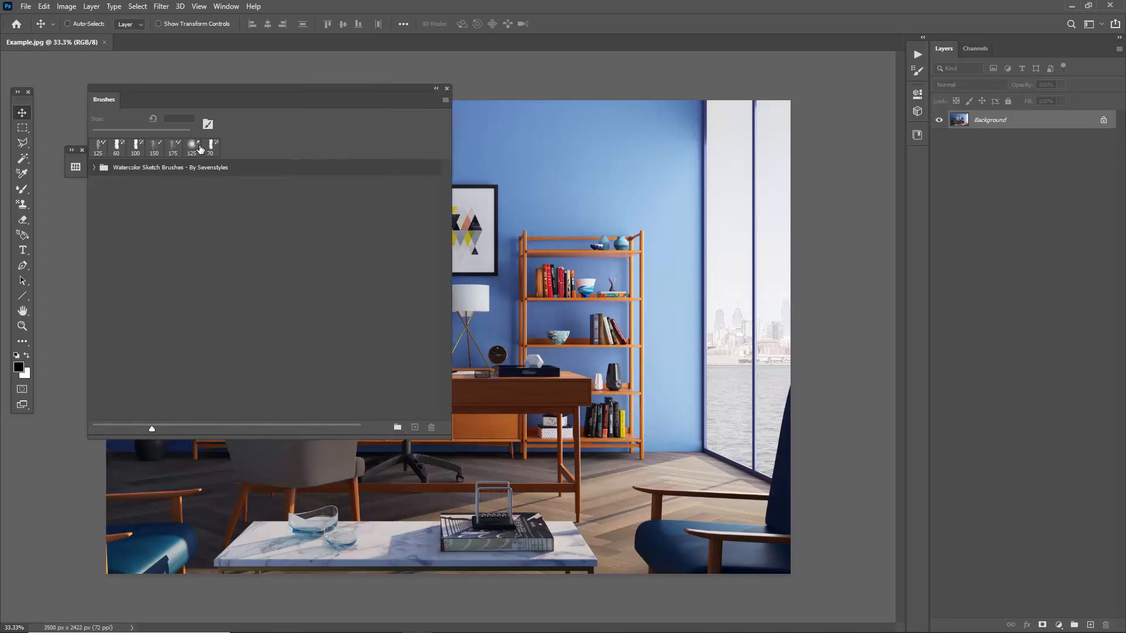
left_click(186, 169)
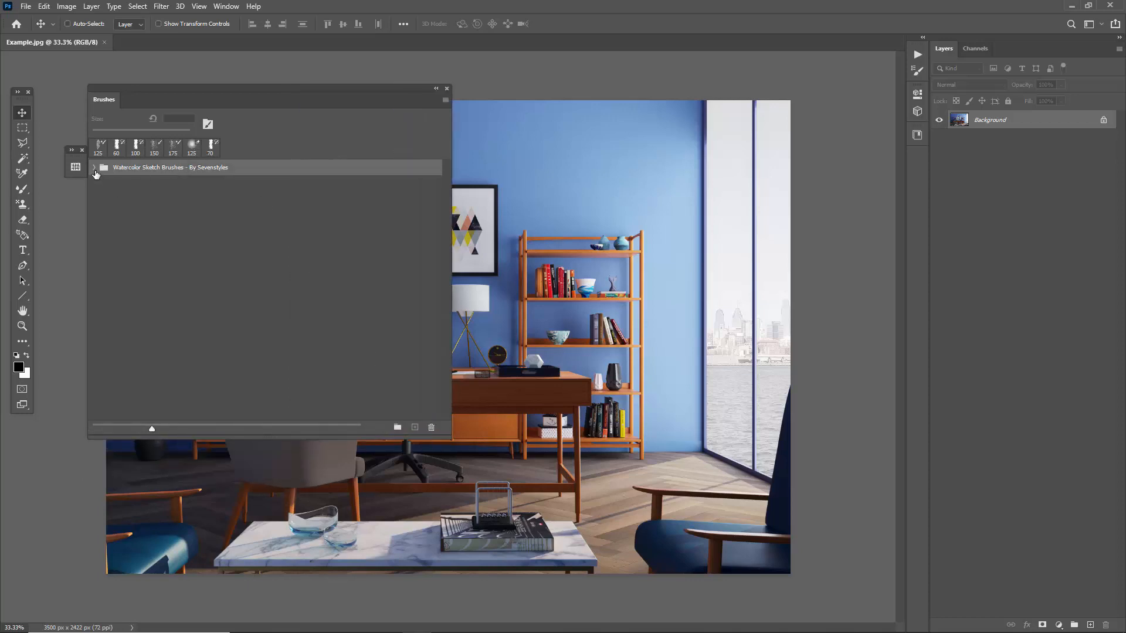
left_click(94, 168)
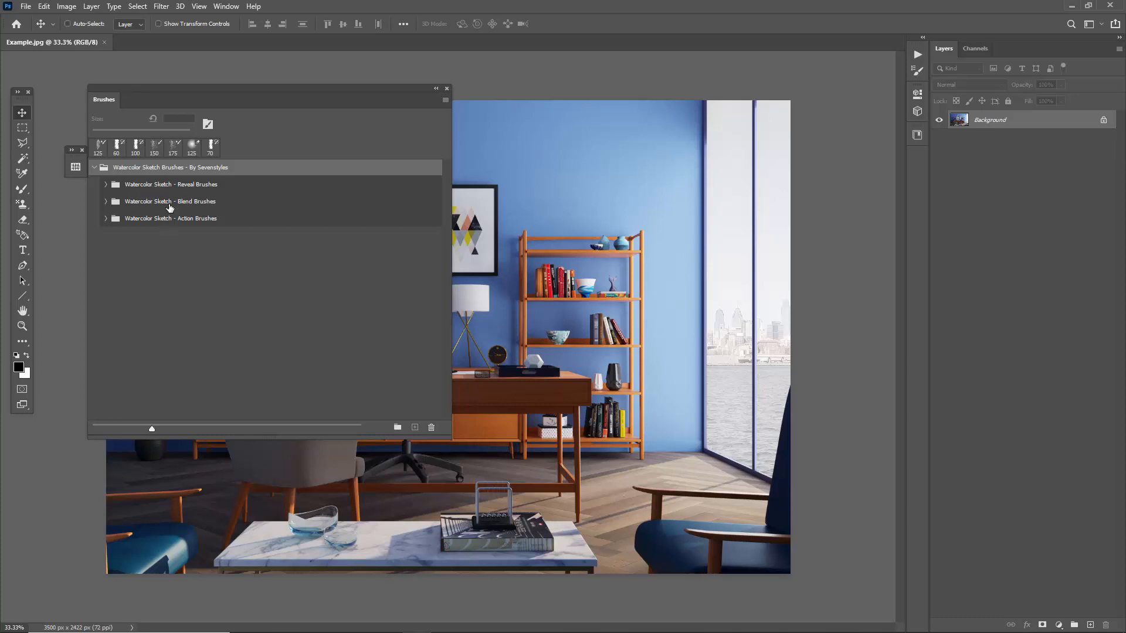
left_click(137, 186)
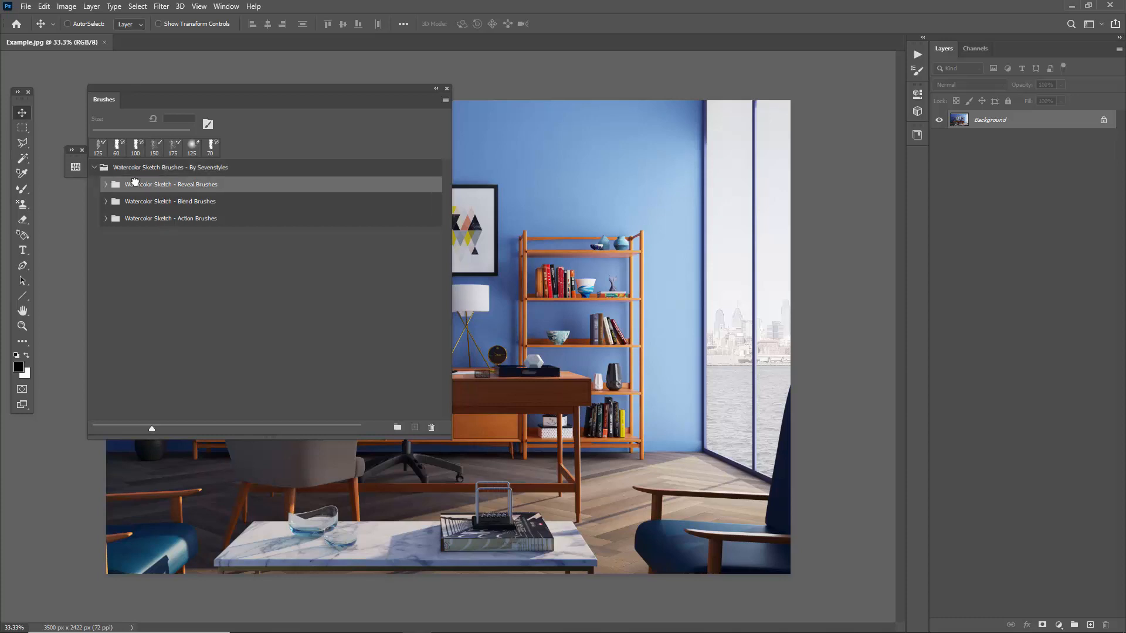
left_click(106, 202)
left_click(106, 185)
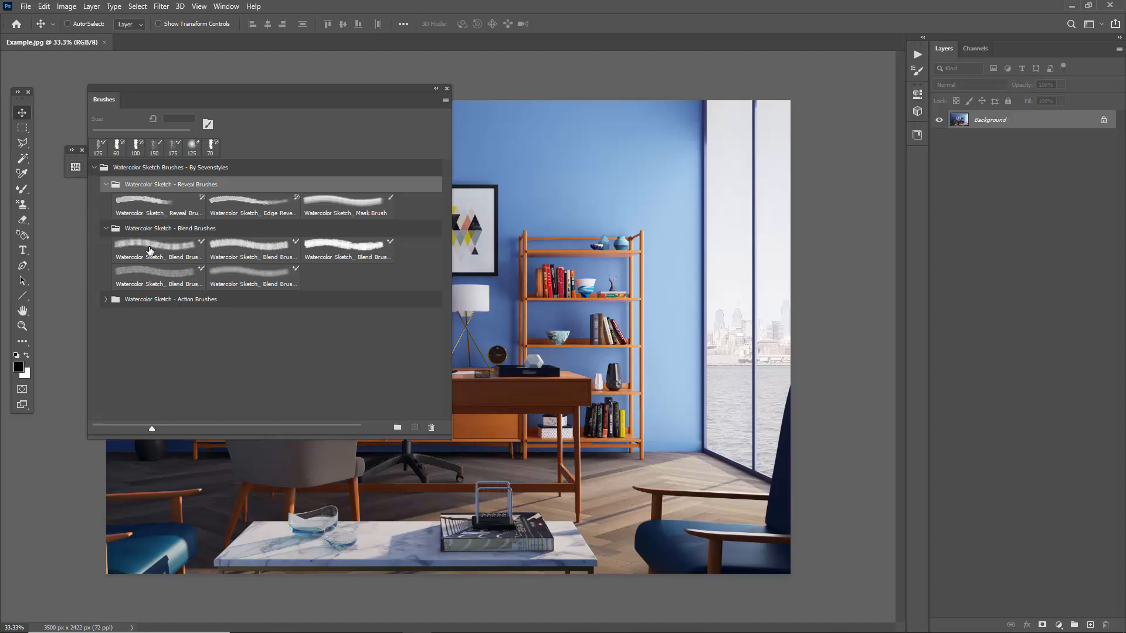
left_click(436, 89)
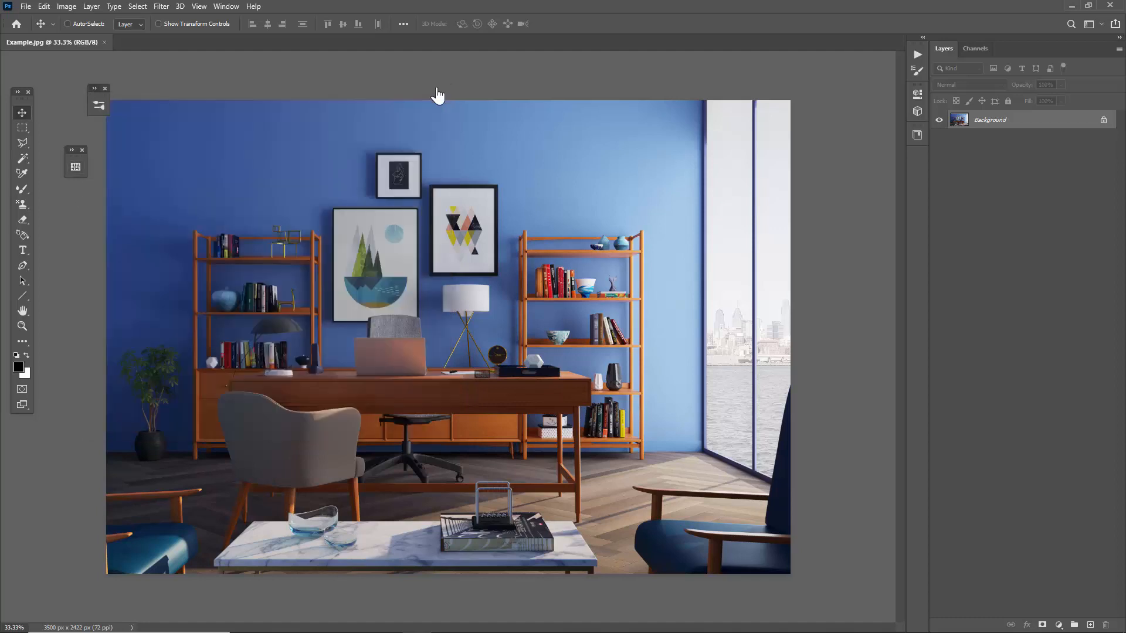
Load the pattern file from the Watercolor Sketch package's "Patterns (Must be loaded into Photoshop)" folder.
left_click(26, 6)
left_click(38, 33)
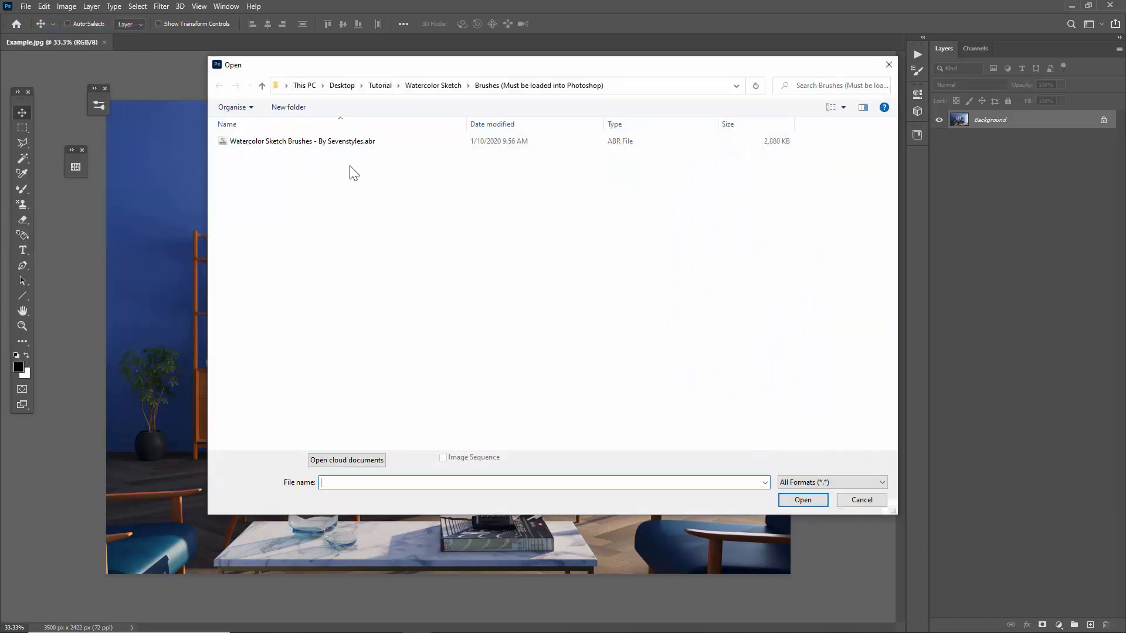
left_click(446, 85)
left_click(330, 193)
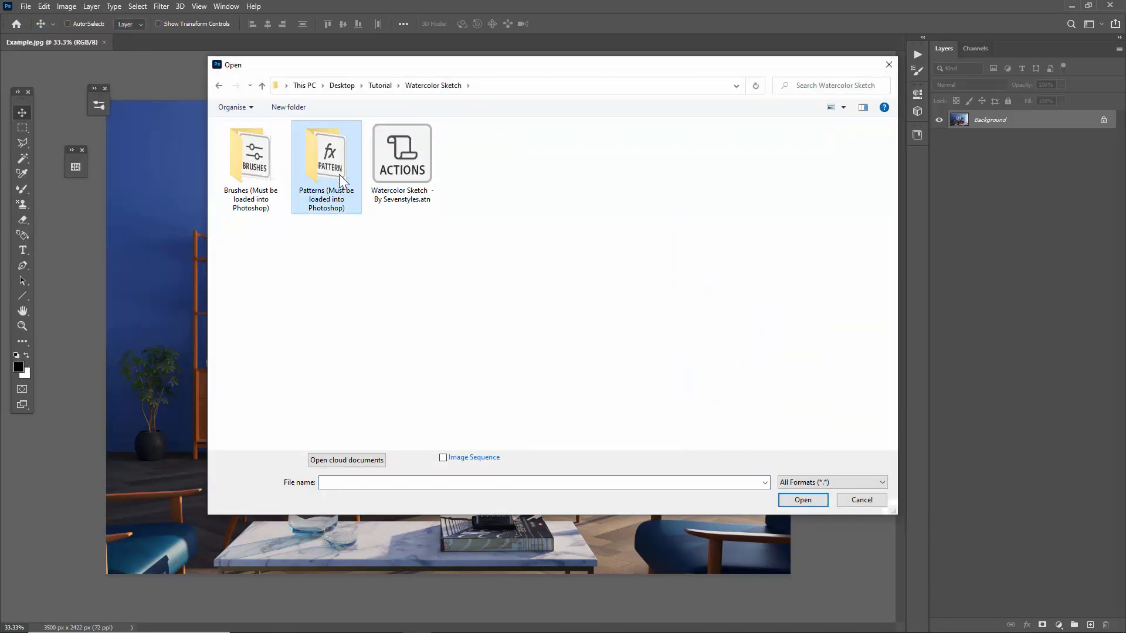
double_click(341, 181)
double_click(267, 144)
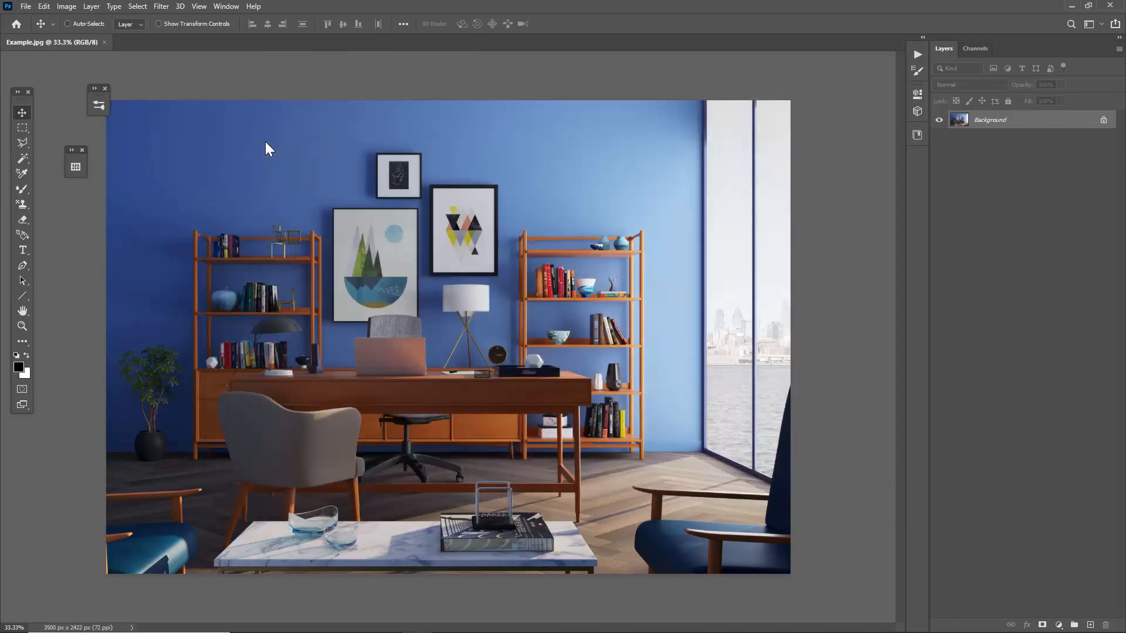
Display the contents of the loaded "Watercolor Sketch_Patterns - By Sevenstyles" pattern group.
left_click(226, 6)
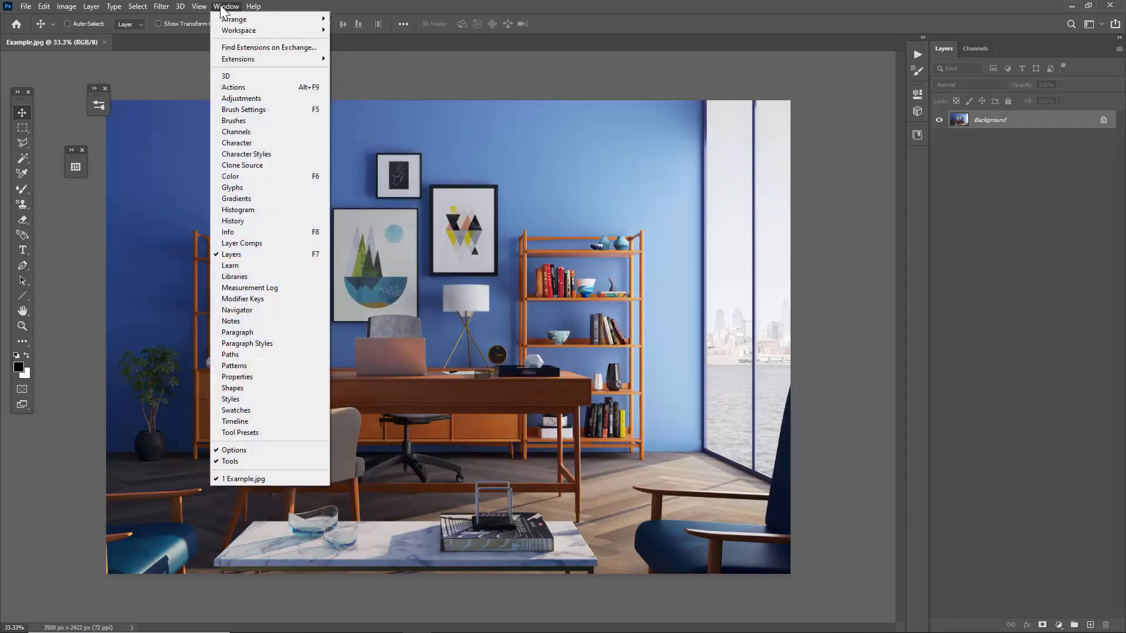
left_click(269, 366)
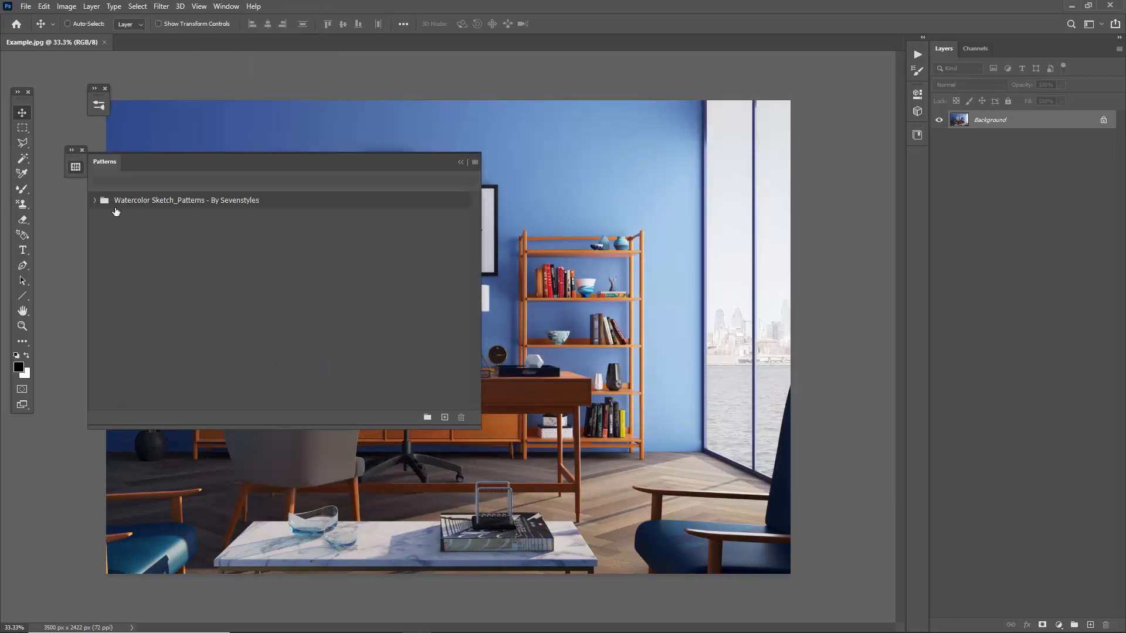
left_click(116, 201)
left_click(96, 202)
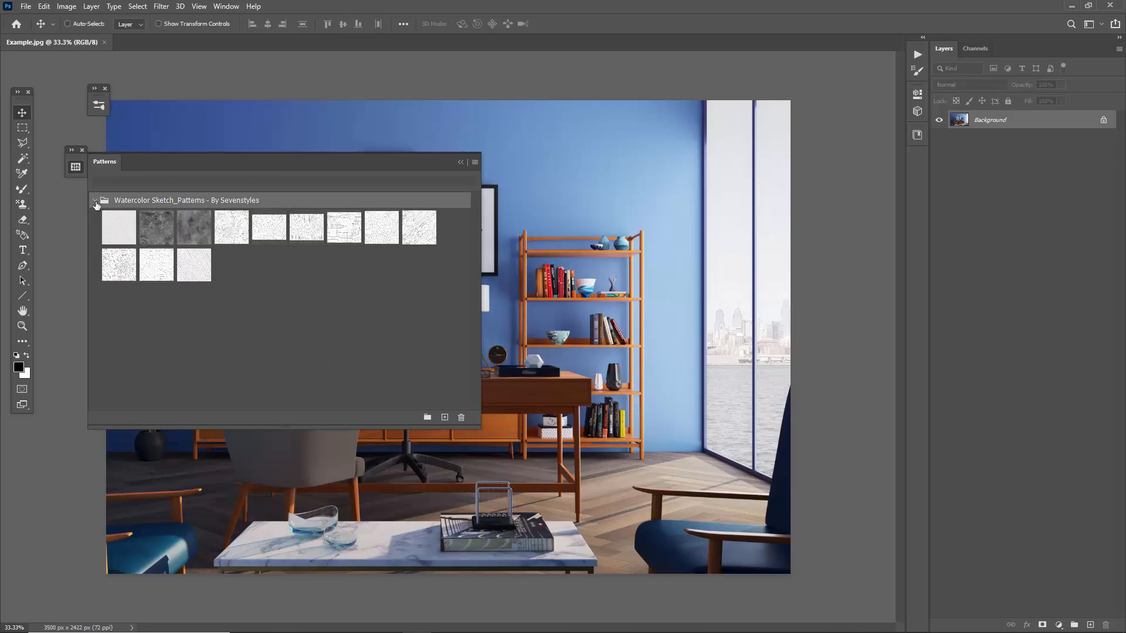
Put away the loaded pattern group and list the actions in the "Watercolor Sketch - By Sevenstyles" set.
left_click(95, 202)
left_click(460, 162)
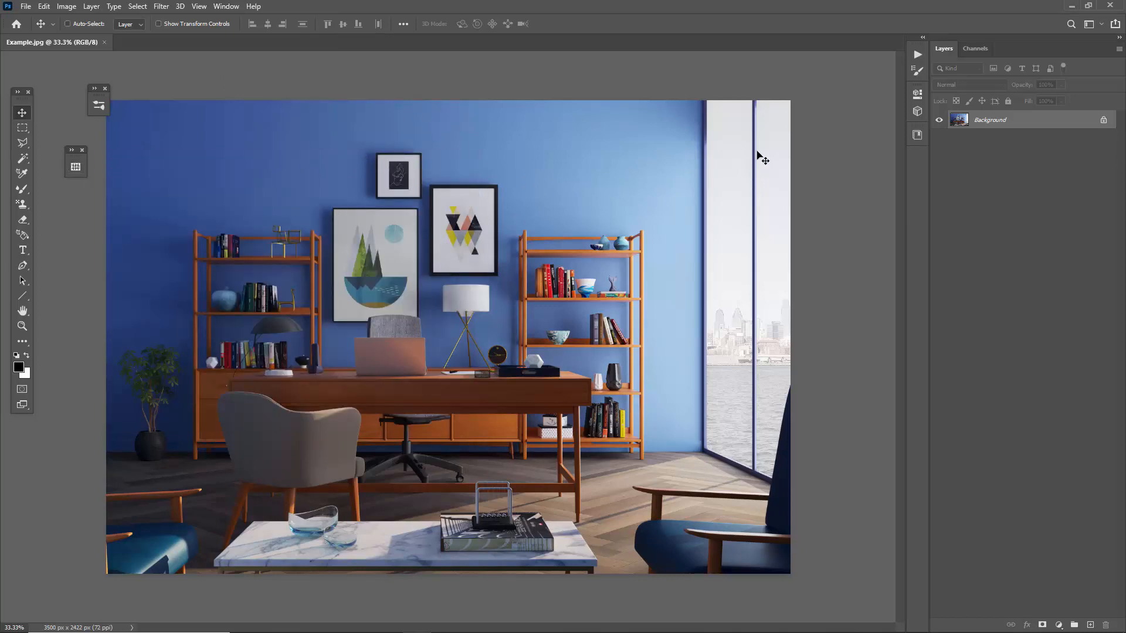
left_click(918, 54)
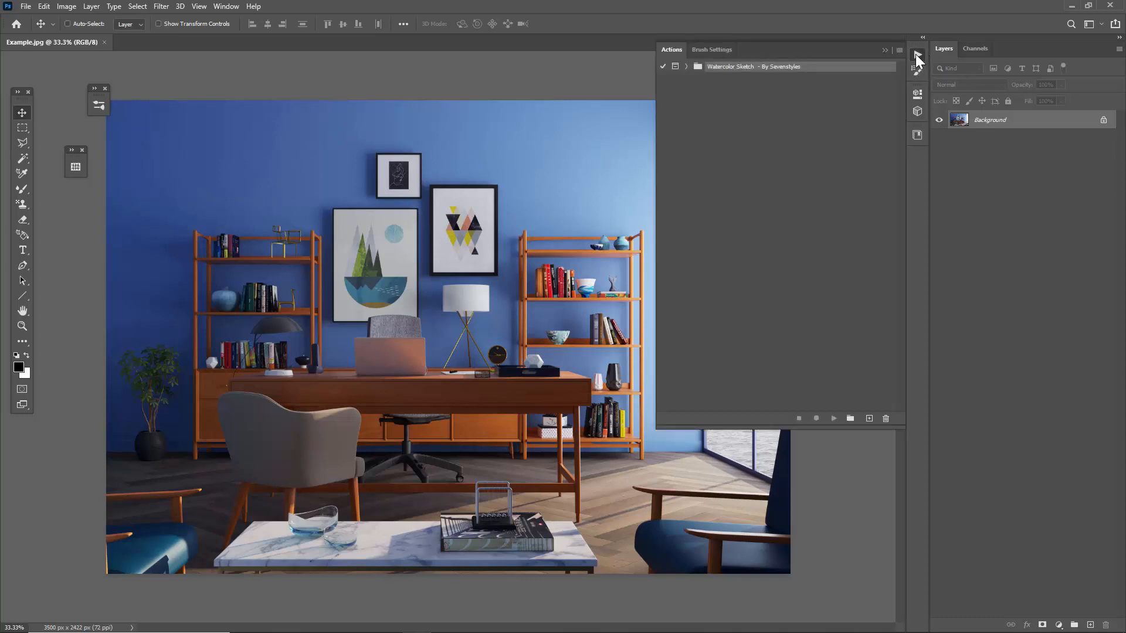
left_click(687, 67)
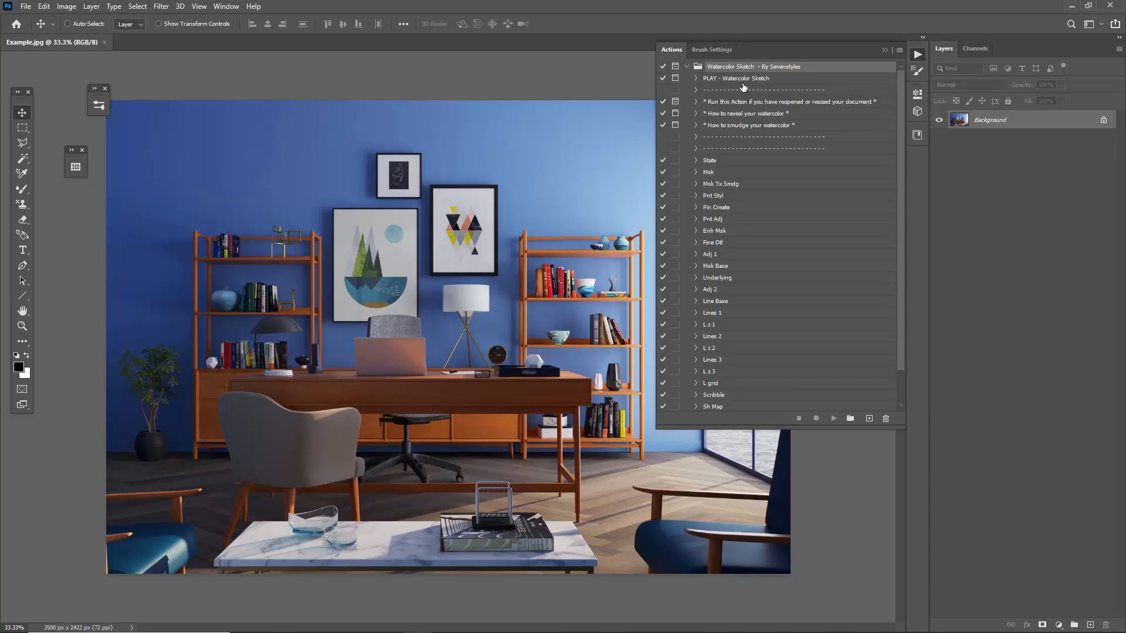
Examine the PLAY action, the three helper actions marked with asterisks, and the supporting actions from "State" through "Adj 3".
left_click(716, 80)
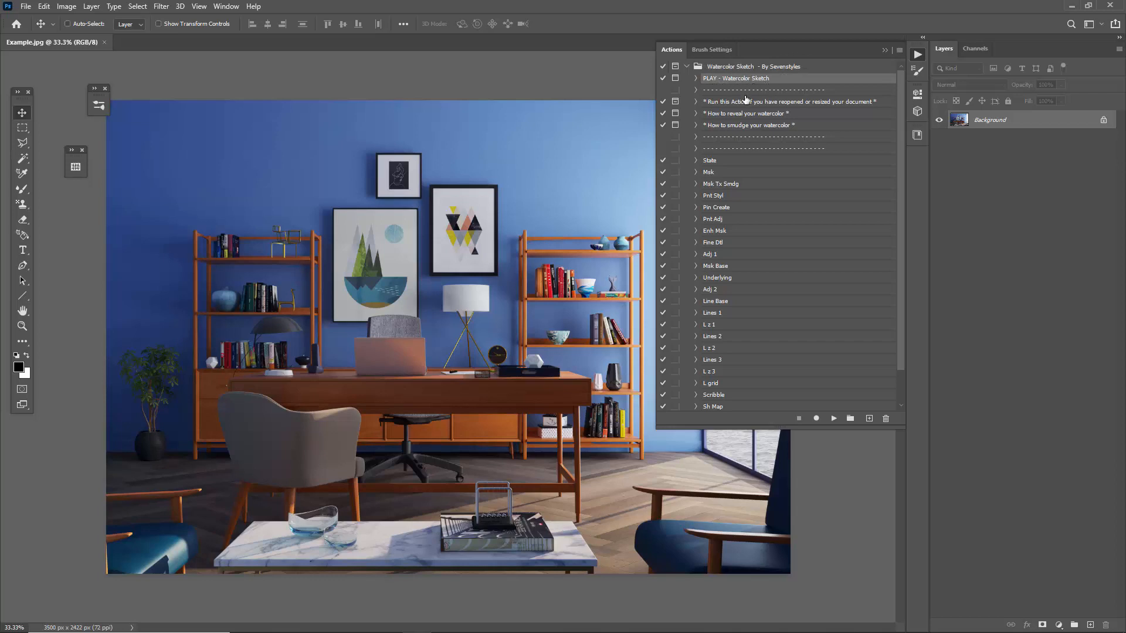
left_click(744, 104)
left_click(729, 126, "shift")
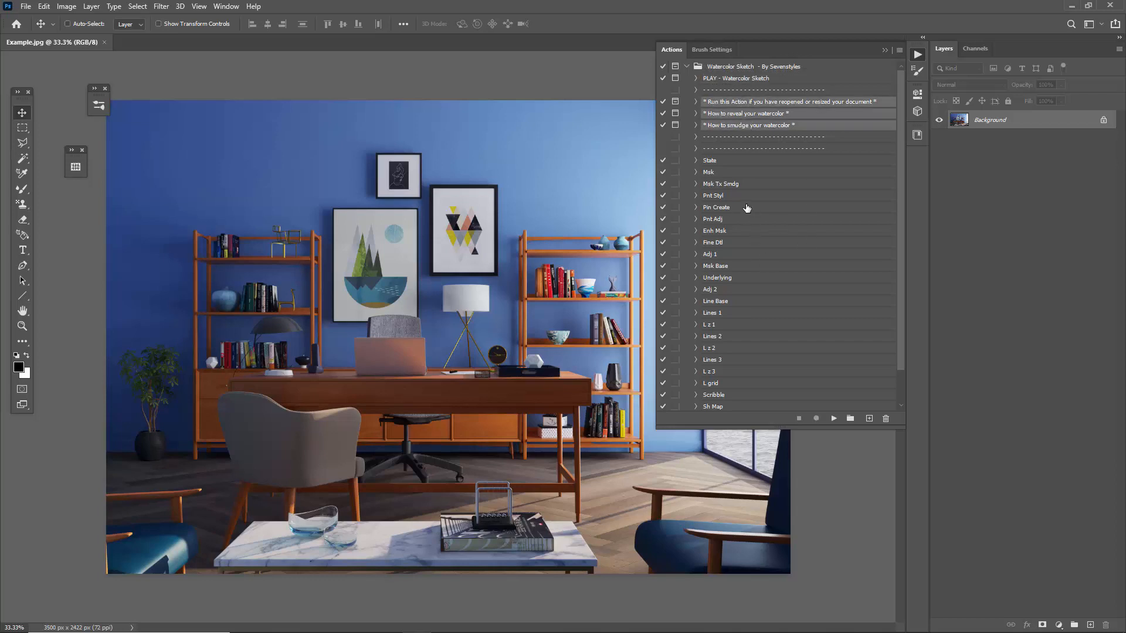
left_click(712, 161)
scroll(716, 235, "down", 1)
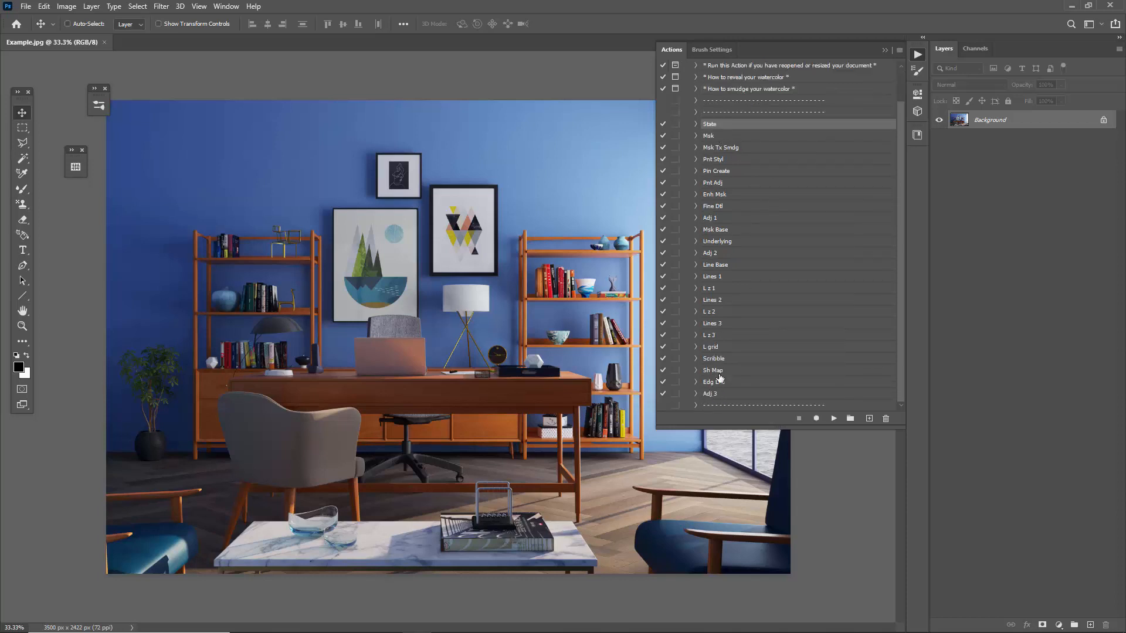
left_click(723, 393, "shift")
scroll(723, 369, "up", 1)
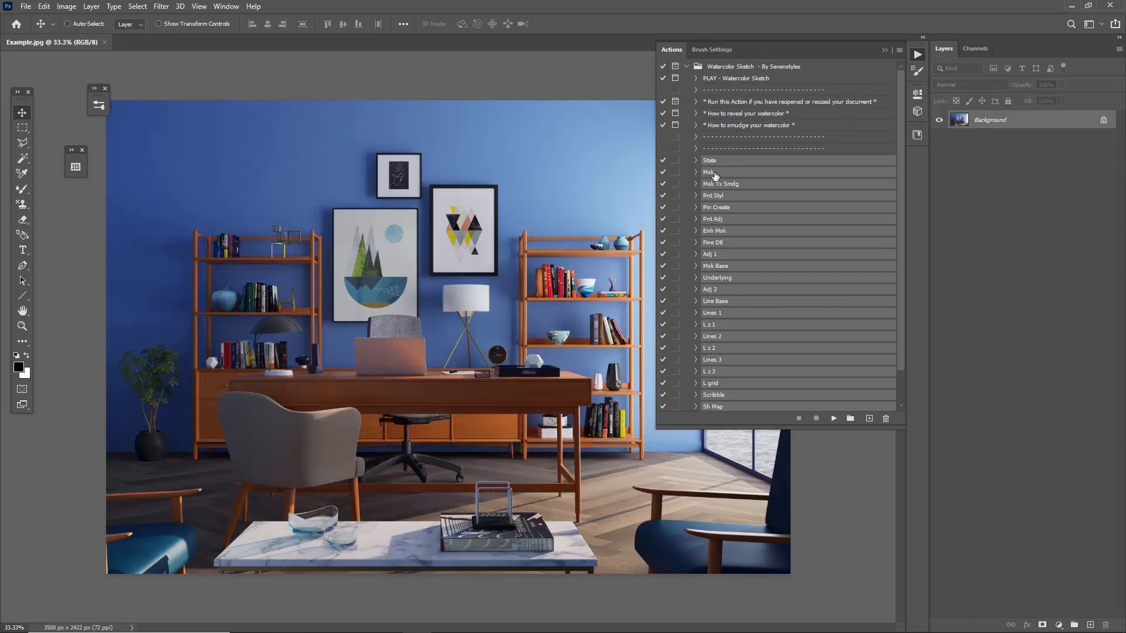
Run the "PLAY - Watercolor Sketch" action and continue past its opening message about the recommended image size.
left_click(723, 81)
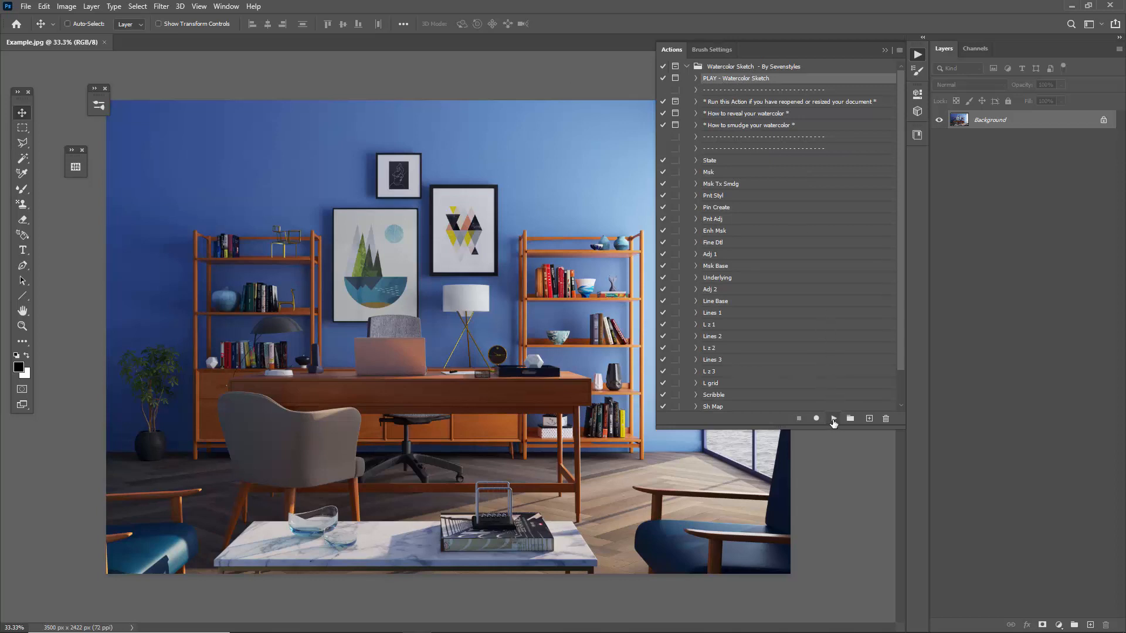
left_click(834, 419)
left_click_drag(566, 190, 280, 157)
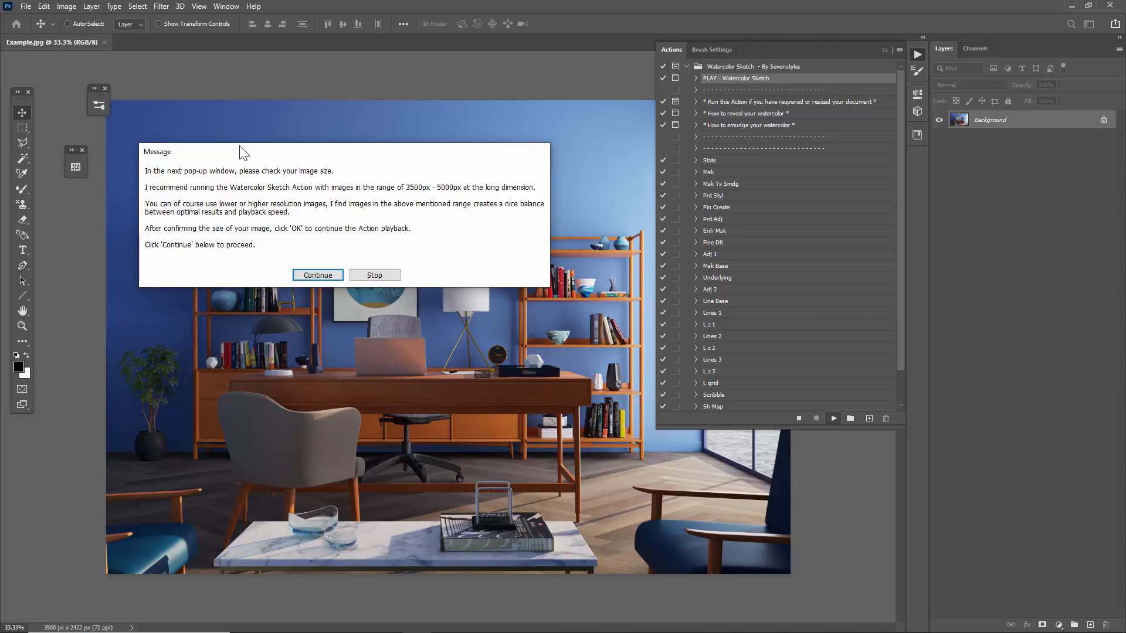
left_click_drag(236, 152, 259, 120)
left_click(327, 247)
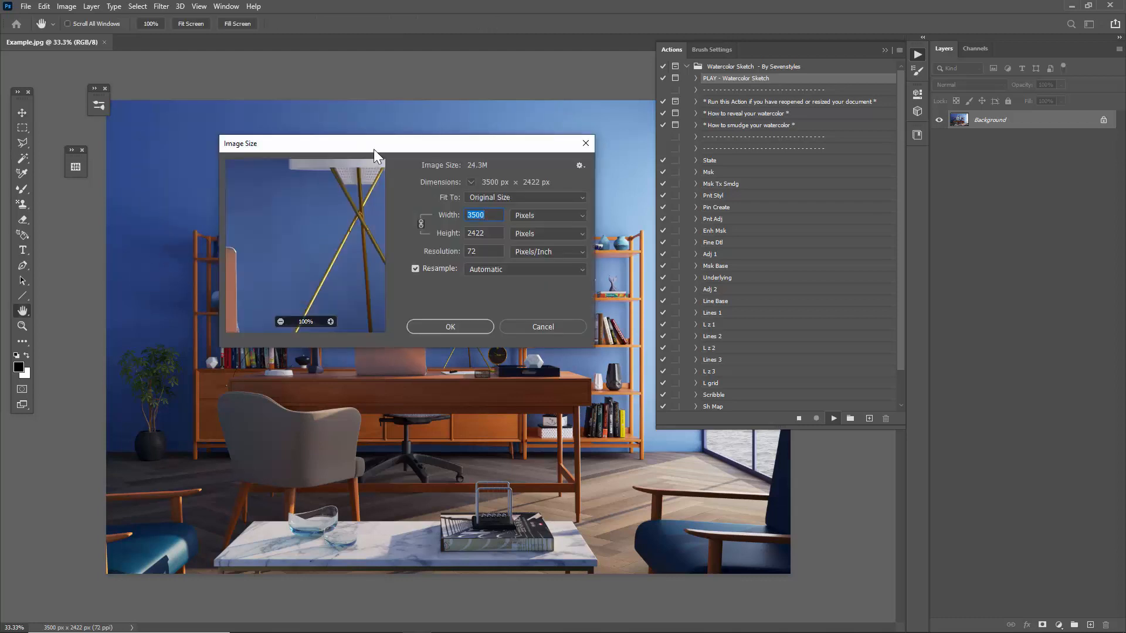
Set the image width to 4500 pixels with proportions linked and resume the action playback.
left_click_drag(374, 149, 242, 111)
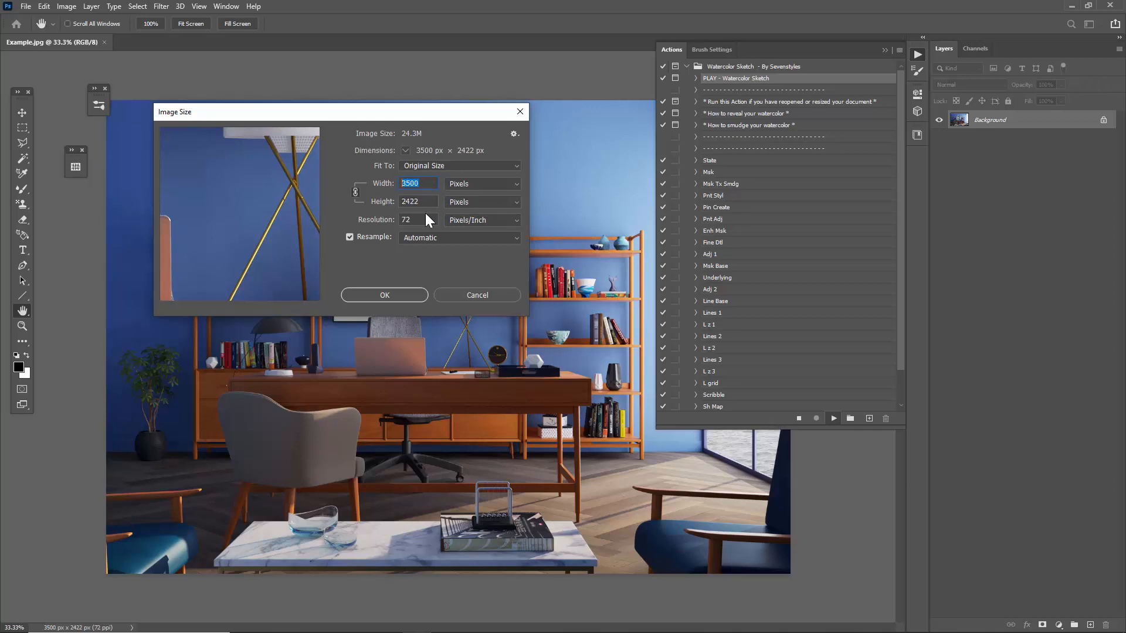
type("4500")
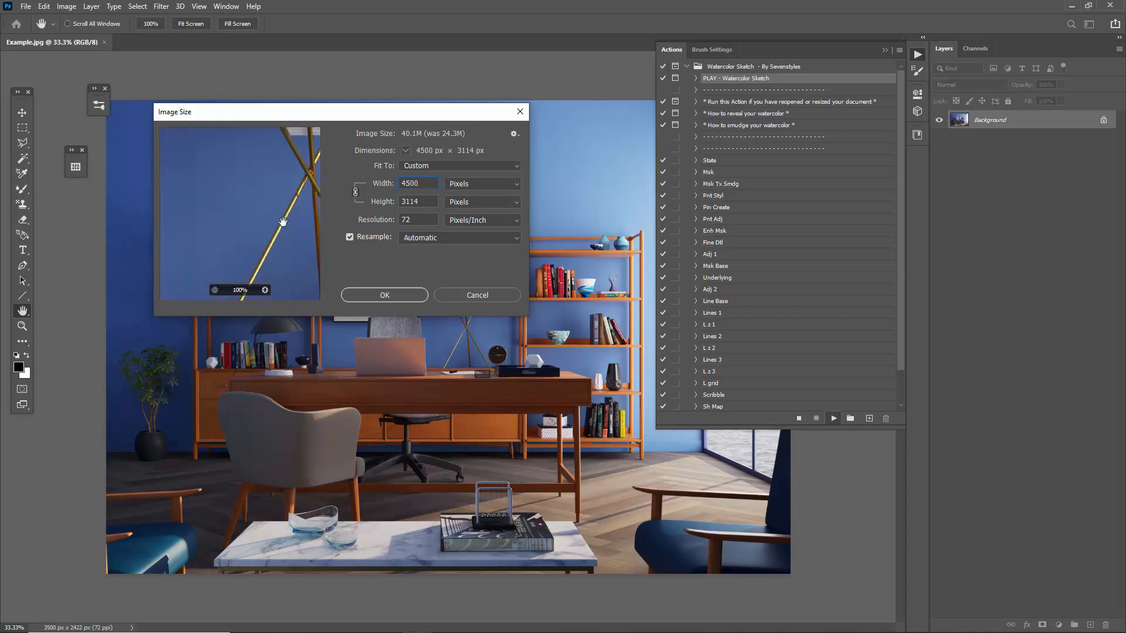
left_click_drag(343, 118, 339, 114)
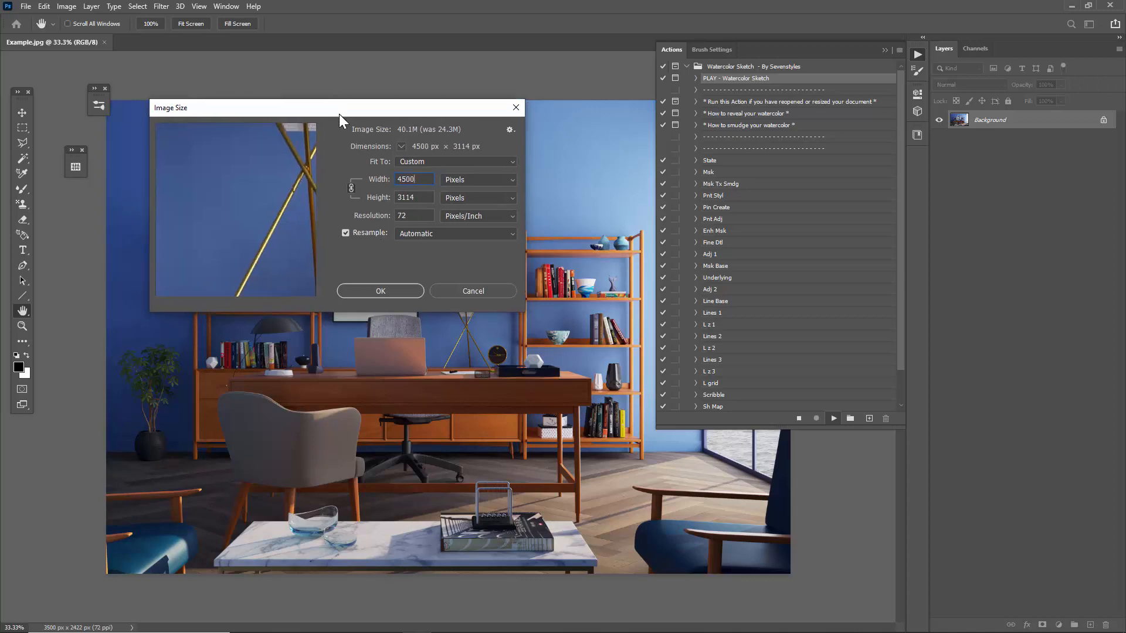
left_click(374, 291)
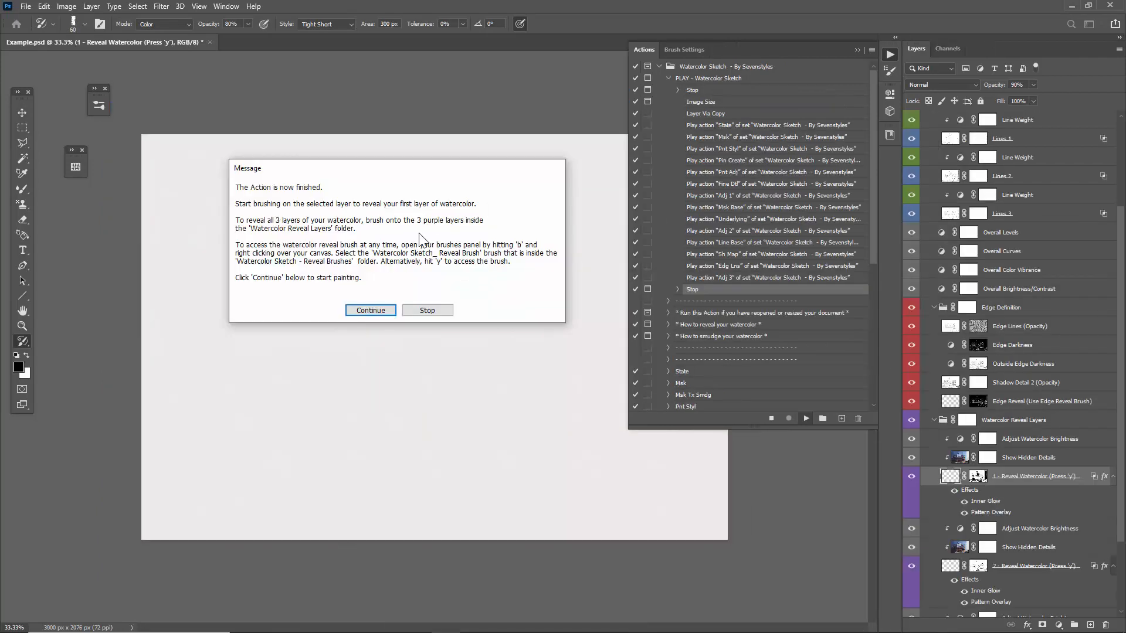
Continue past the action's closing message, then collapse and put away the Watercolor Sketch action set.
left_click_drag(317, 172, 289, 172)
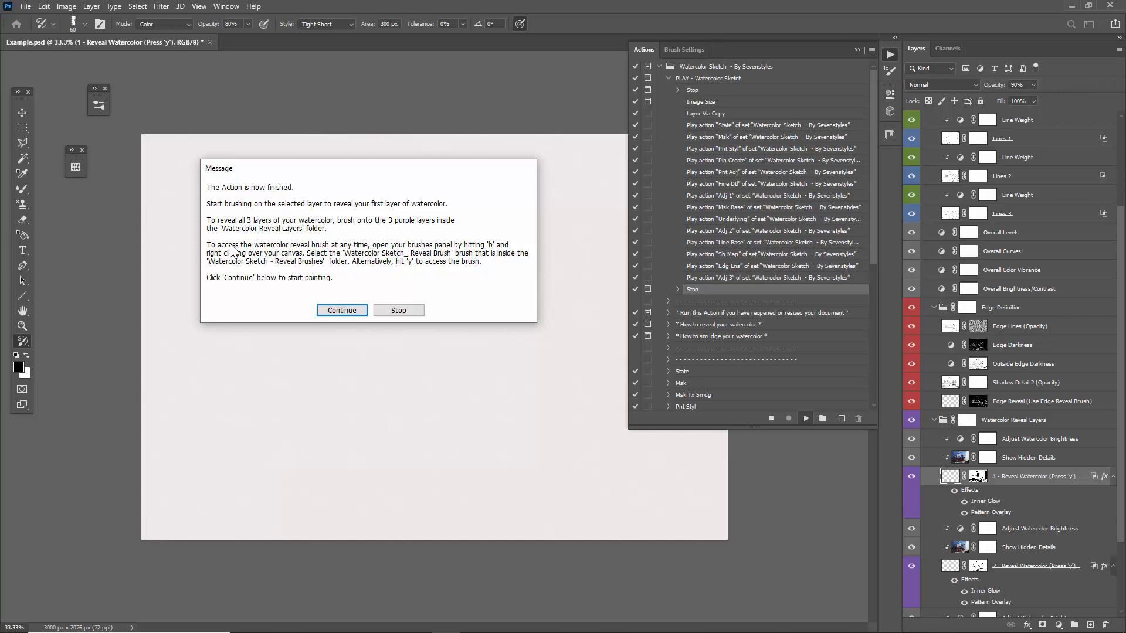
left_click(338, 311)
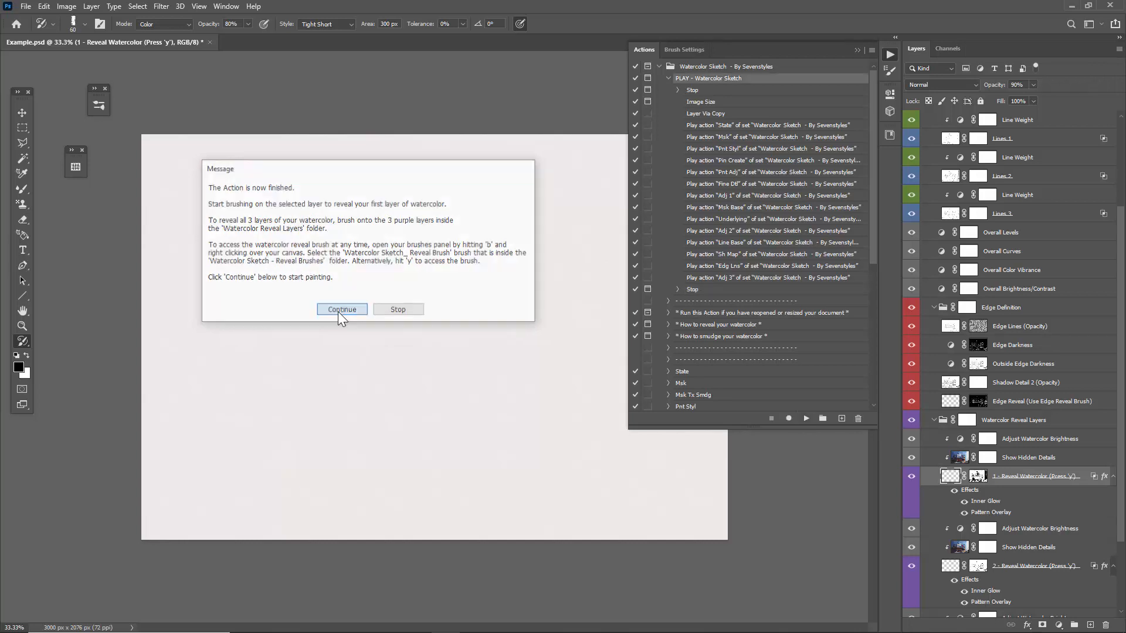
left_click(662, 68)
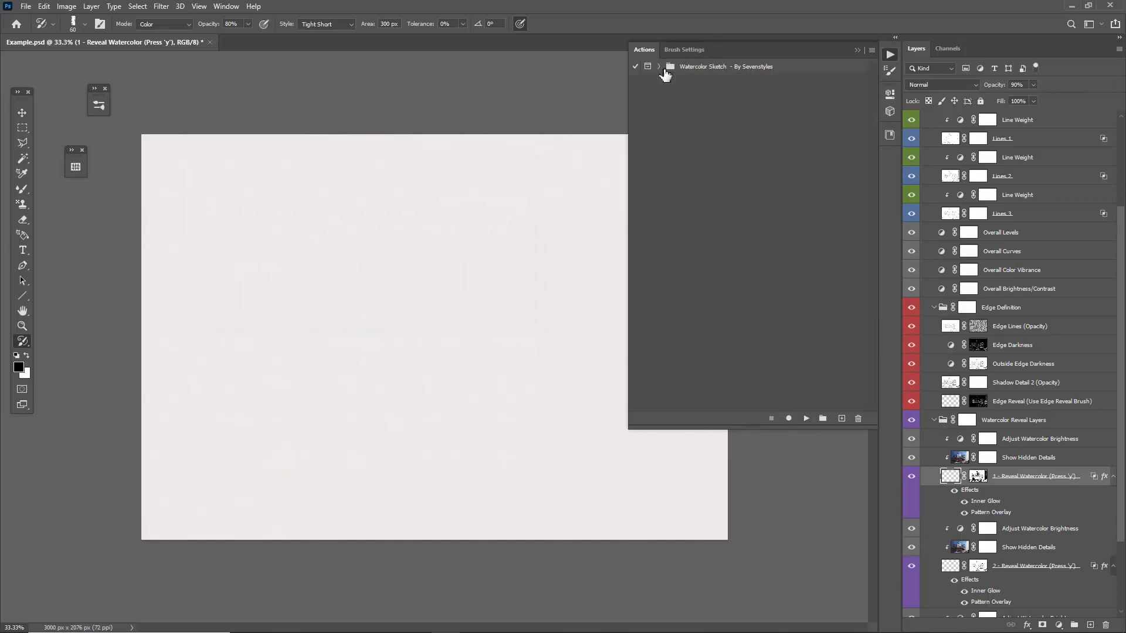
left_click(857, 51)
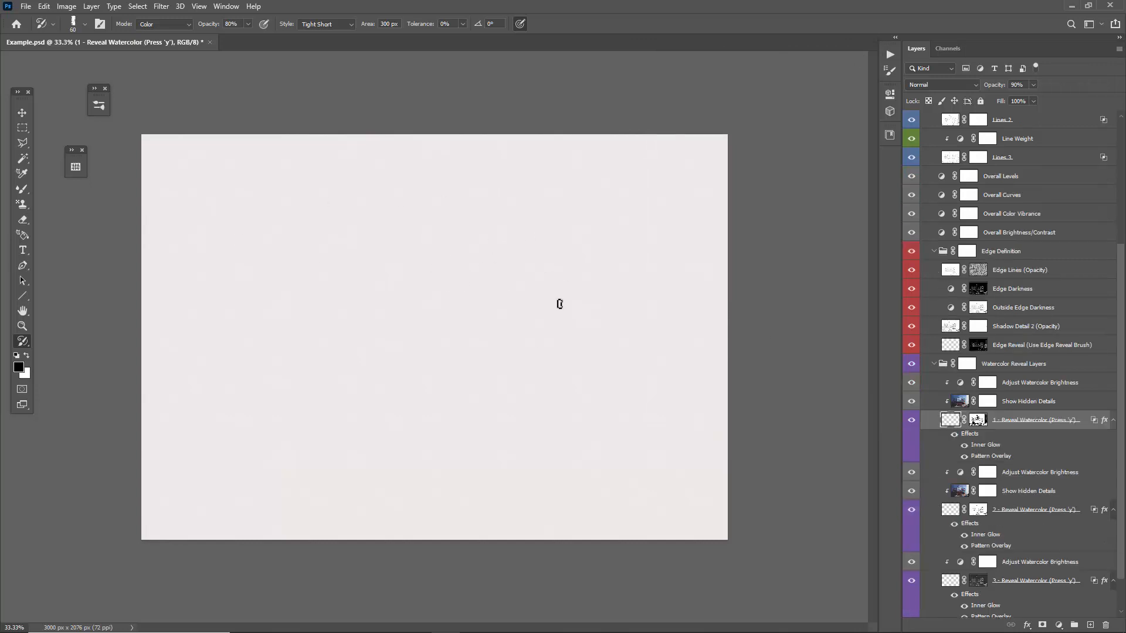
Brush on the "1 - Reveal Watercolor" layer over the framed pictures, shelves and desk to reveal the first watercolor layer.
scroll(965, 336, "down", 1)
scroll(991, 414, "down", 1)
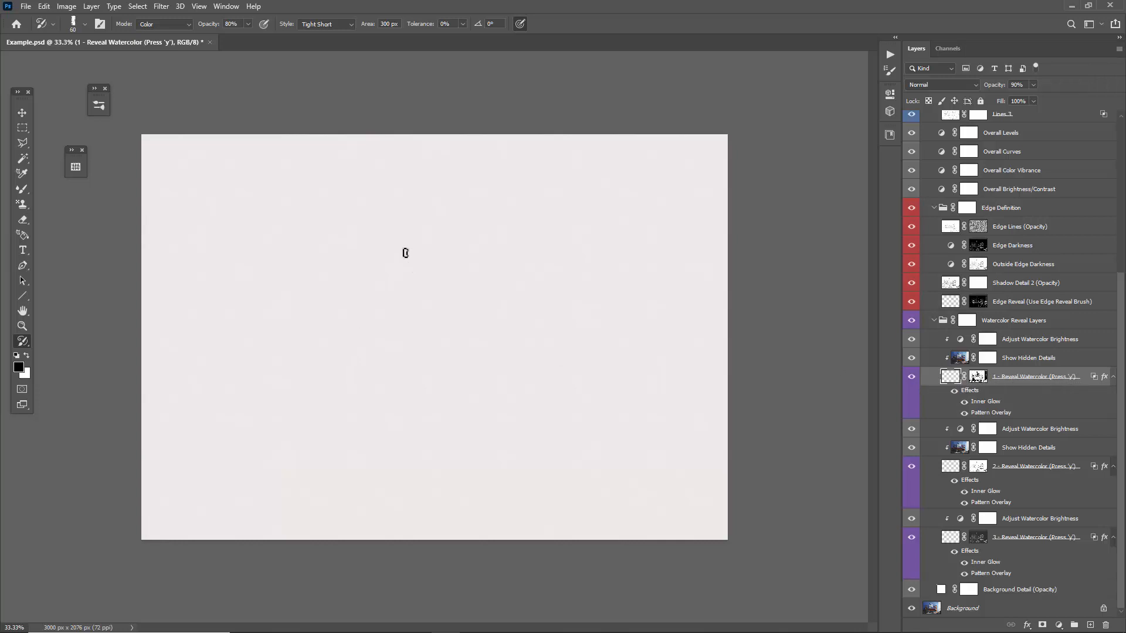
mouse_move(419, 318)
left_mouse_down()
mouse_move(403, 286)
mouse_move(425, 325)
mouse_move(373, 343)
mouse_move(347, 267)
mouse_move(396, 302)
mouse_move(355, 312)
mouse_move(323, 352)
mouse_move(384, 364)
mouse_move(367, 372)
mouse_move(416, 355)
mouse_move(438, 368)
mouse_move(465, 335)
mouse_move(504, 333)
mouse_move(440, 295)
mouse_move(458, 293)
mouse_move(458, 305)
mouse_move(521, 301)
mouse_move(483, 291)
mouse_move(565, 323)
mouse_move(487, 377)
mouse_move(474, 405)
mouse_move(262, 318)
mouse_move(291, 293)
mouse_move(308, 373)
mouse_move(341, 387)
mouse_move(321, 396)
mouse_move(345, 408)
mouse_move(289, 334)
mouse_move(297, 253)
mouse_move(251, 244)
mouse_move(295, 253)
mouse_move(361, 233)
mouse_move(342, 227)
mouse_move(368, 213)
mouse_move(488, 218)
mouse_move(519, 258)
mouse_move(534, 248)
mouse_move(486, 205)
left_mouse_up()
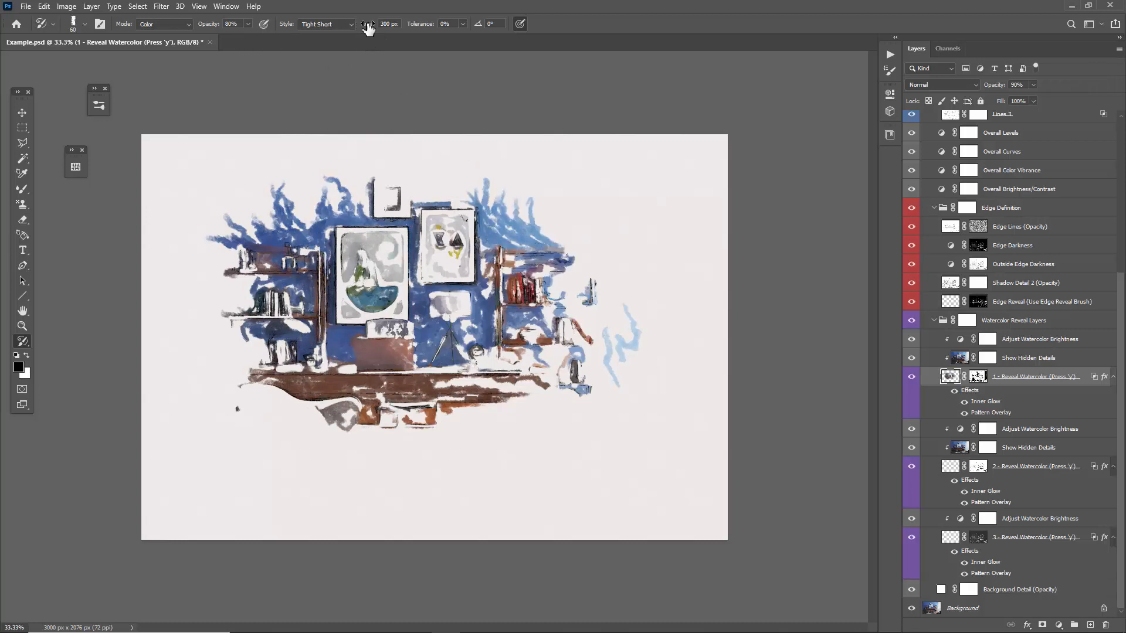
Set the brush area to 500 px, reveal the shelves and blue wall with a brush enlarged up to 125, and save the document.
left_click_drag(362, 29, 551, 22)
mouse_move(235, 248)
left_mouse_down()
mouse_move(176, 281)
mouse_move(194, 328)
mouse_move(161, 331)
mouse_move(430, 399)
mouse_move(528, 382)
mouse_move(610, 328)
mouse_move(622, 211)
mouse_move(584, 380)
mouse_move(563, 423)
left_mouse_up()
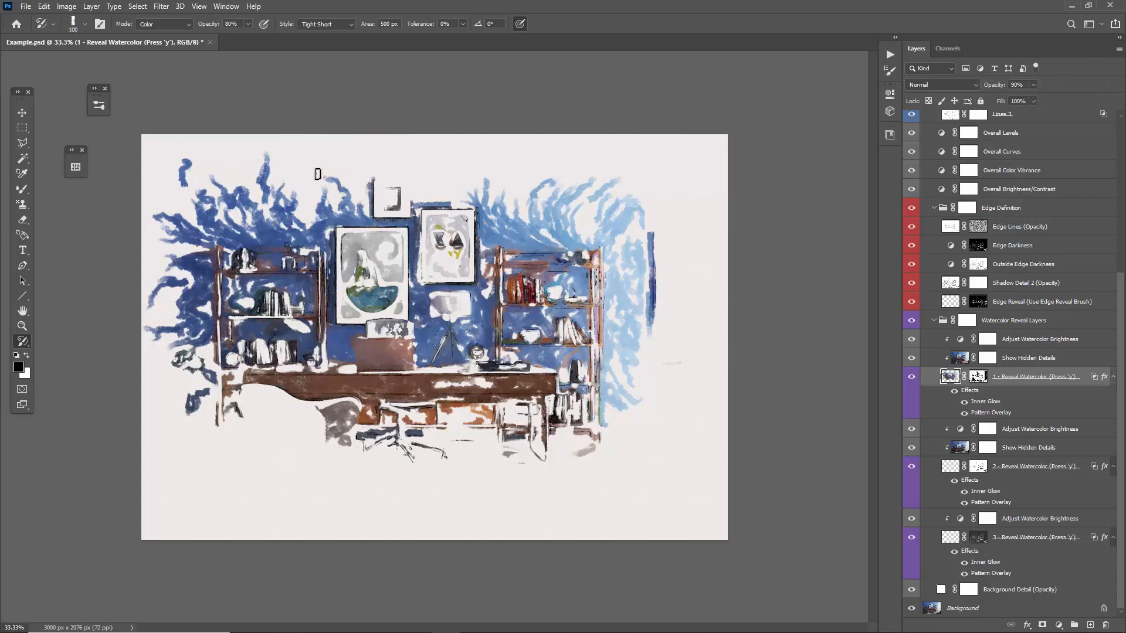
key("bracketleft")
mouse_move(296, 199)
left_mouse_down()
mouse_move(282, 176)
mouse_move(147, 212)
mouse_move(329, 168)
mouse_move(510, 159)
mouse_move(581, 126)
mouse_move(561, 197)
mouse_move(176, 223)
mouse_move(170, 305)
mouse_move(200, 410)
left_mouse_up()
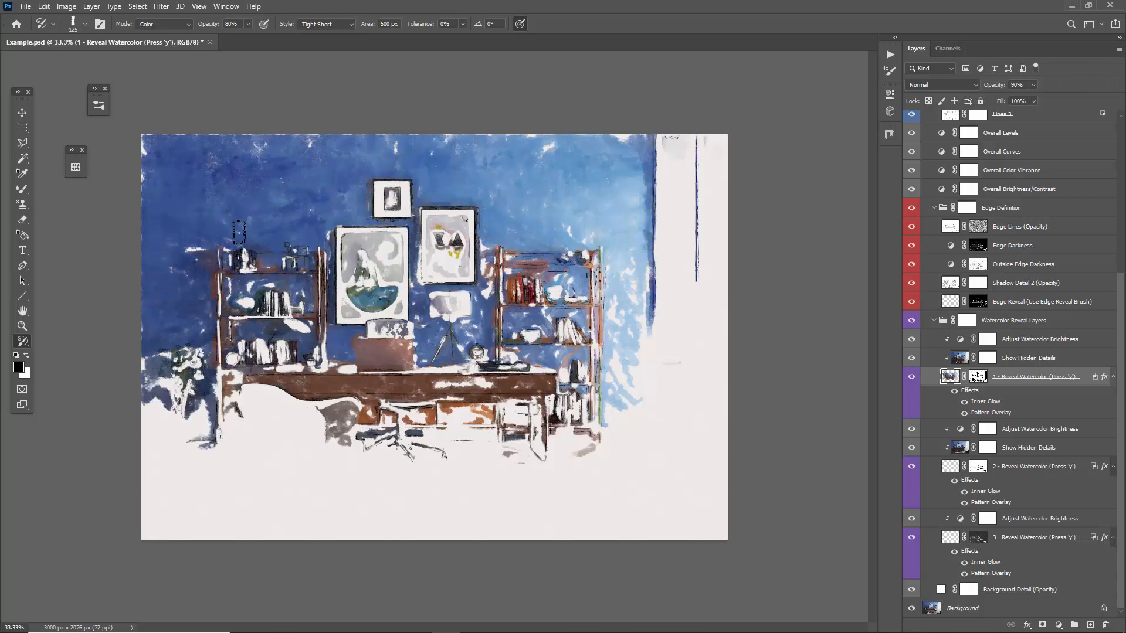
key("ctrl+s")
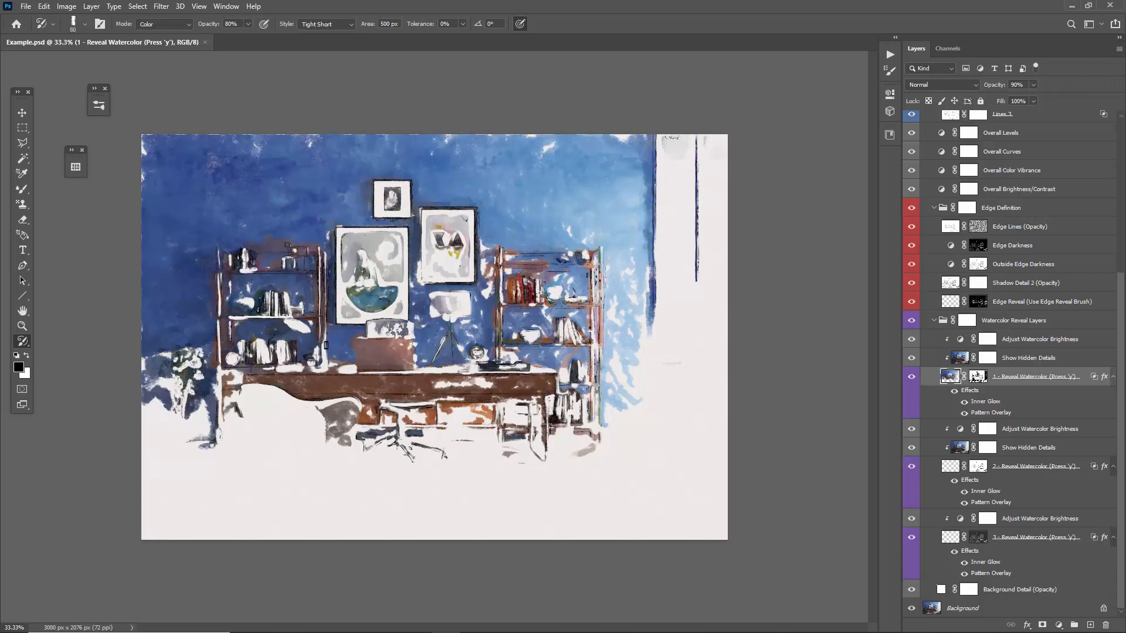
Reveal the chairs, plant, floor, table and framed pictures on the first watercolor layer, reducing the brush area to 251 px.
mouse_move(323, 414)
left_mouse_down()
mouse_move(258, 469)
mouse_move(217, 446)
mouse_move(382, 463)
left_mouse_up()
left_click_drag(364, 26, 222, 40)
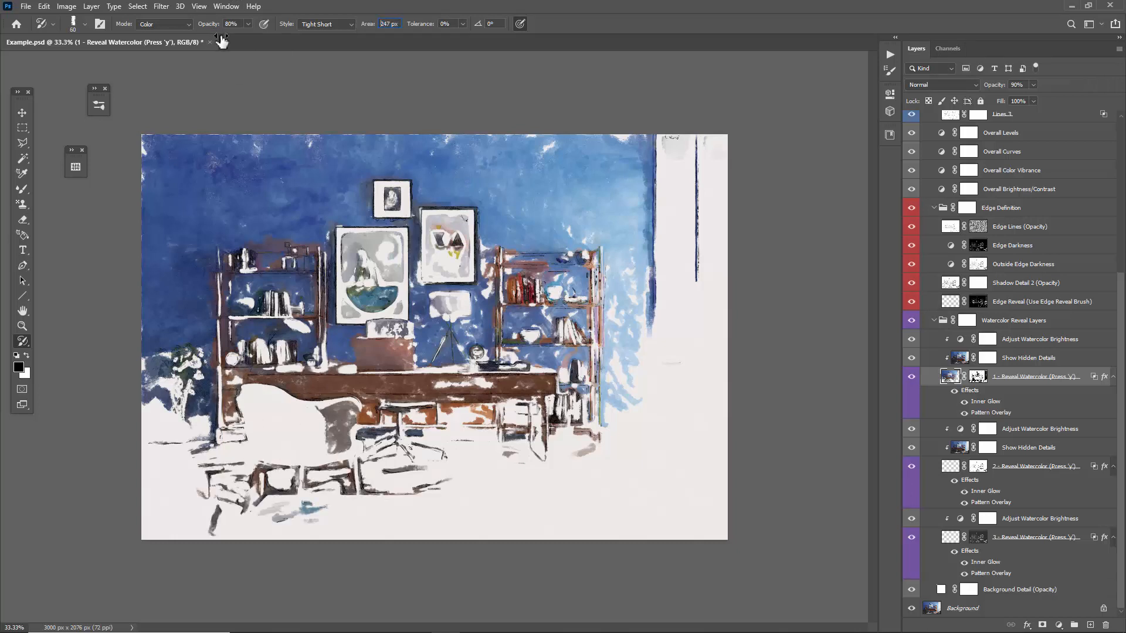
mouse_move(428, 497)
left_mouse_down()
mouse_move(422, 460)
mouse_move(519, 420)
mouse_move(452, 410)
mouse_move(476, 408)
mouse_move(421, 425)
mouse_move(294, 420)
mouse_move(226, 399)
mouse_move(190, 409)
mouse_move(292, 435)
mouse_move(325, 467)
mouse_move(310, 495)
mouse_move(280, 511)
mouse_move(249, 441)
mouse_move(275, 430)
left_mouse_up()
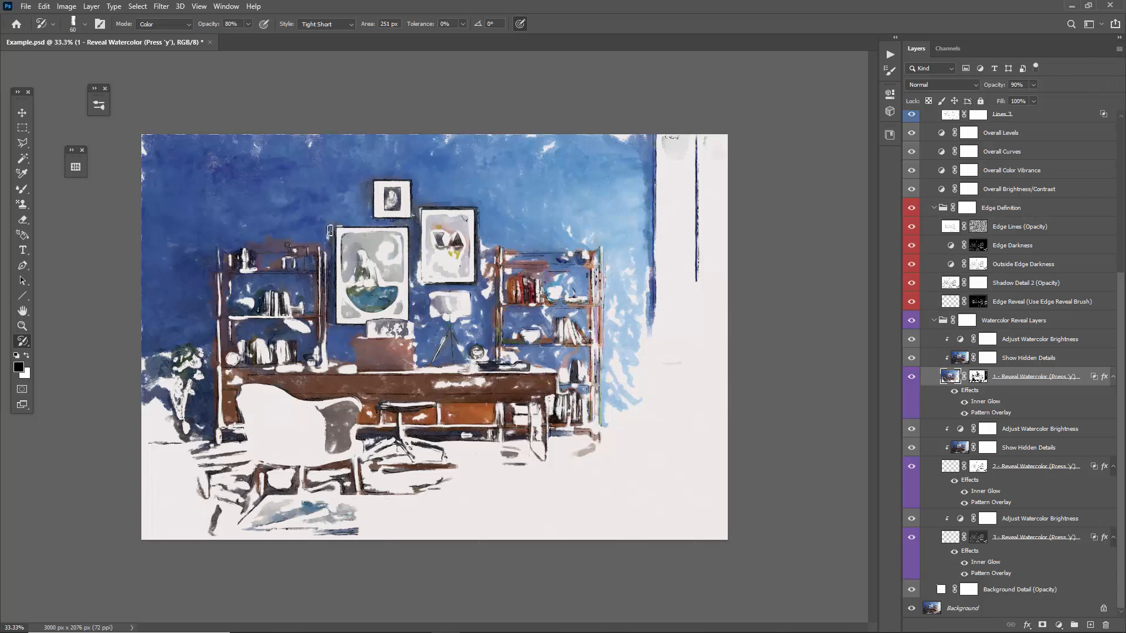
mouse_move(460, 414)
left_mouse_down()
mouse_move(412, 307)
mouse_move(453, 253)
mouse_move(445, 264)
mouse_move(389, 262)
mouse_move(375, 240)
left_mouse_up()
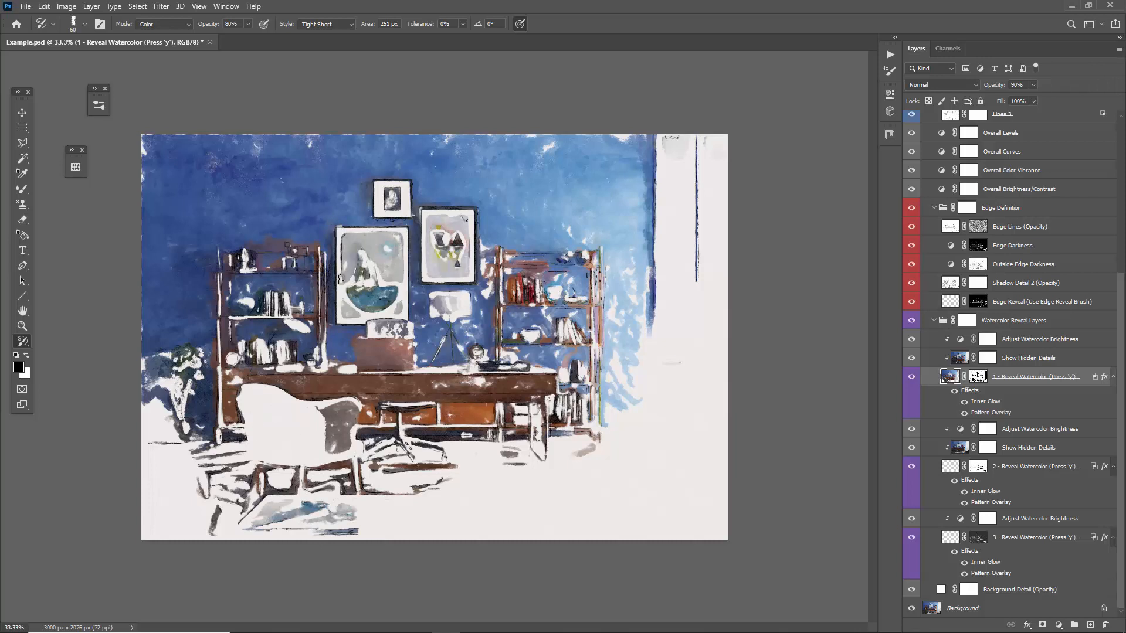
left_click_drag(340, 279, 387, 288)
mouse_move(471, 478)
left_mouse_down()
mouse_move(491, 443)
mouse_move(548, 455)
mouse_move(579, 375)
mouse_move(539, 330)
left_mouse_up()
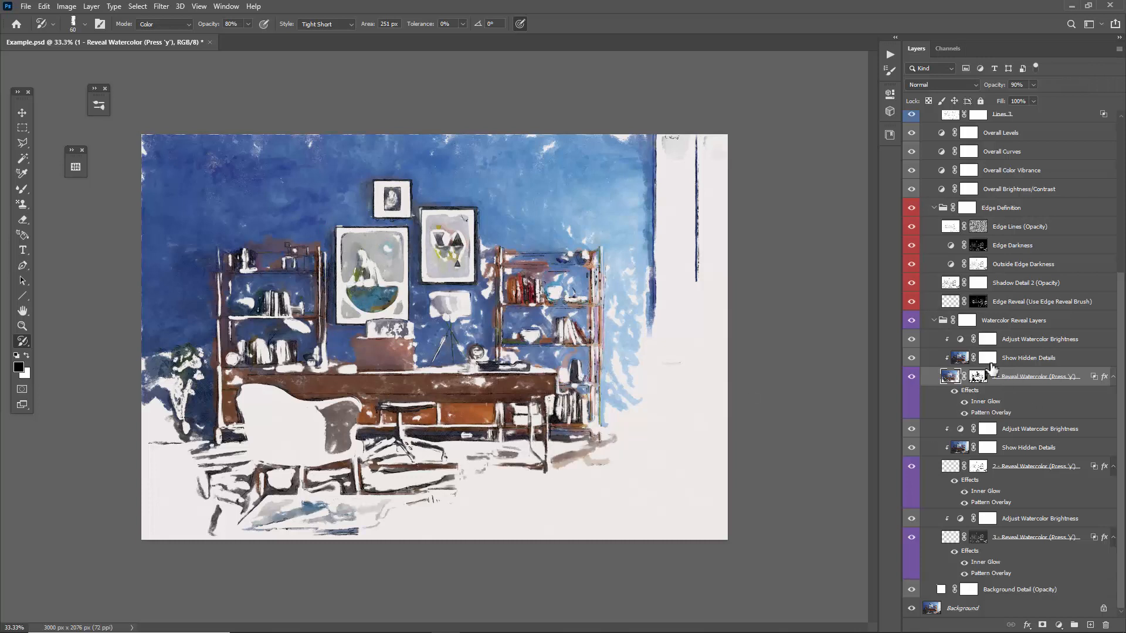
Examine the three Reveal Watercolor layers and the layer mask of "1 - Reveal Watercolor", then return to the painted image.
left_click(1008, 467, "ctrl")
left_click(1028, 538, "ctrl")
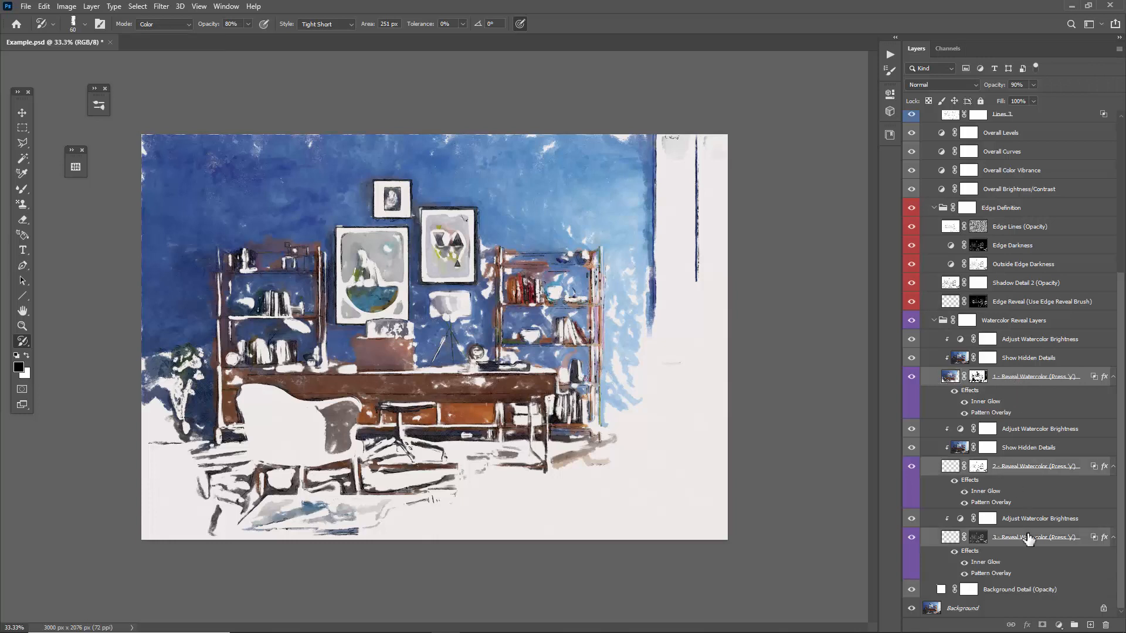
left_click(1005, 379)
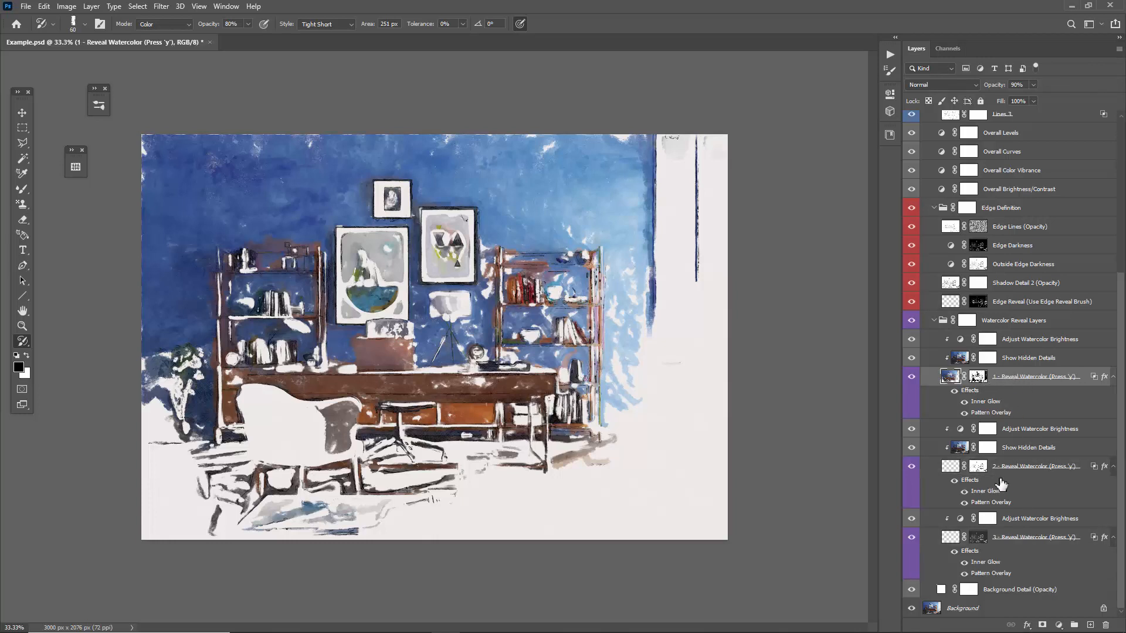
left_click(976, 378)
left_click(977, 380, "alt")
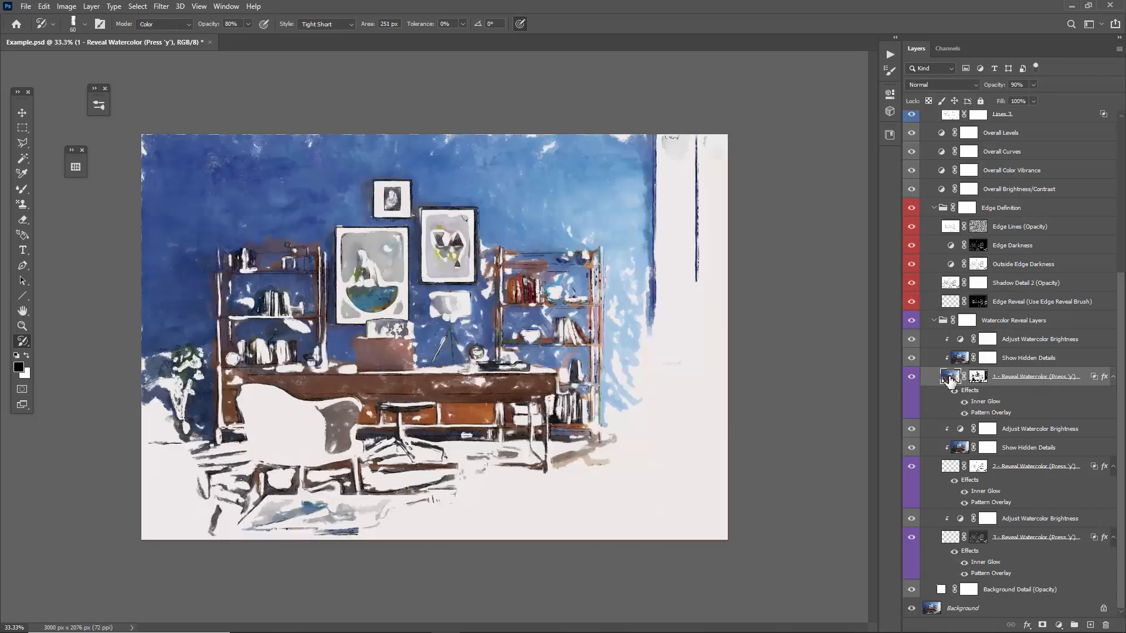
left_click(950, 378)
Brush on the "2 - Reveal Watercolor" layer over the framed pictures, lamp, desk and chair bases with a 50 px brush.
left_click(950, 467)
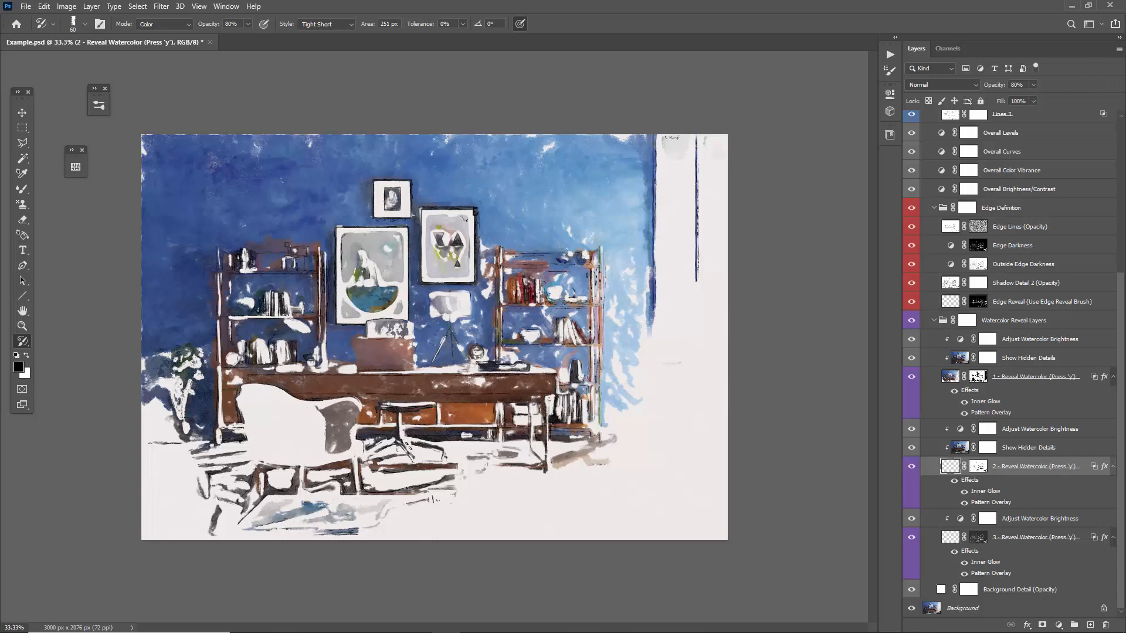
mouse_move(474, 213)
left_mouse_down()
mouse_move(424, 212)
mouse_move(431, 276)
mouse_move(363, 230)
mouse_move(343, 249)
mouse_move(342, 288)
mouse_move(390, 308)
mouse_move(367, 322)
mouse_move(366, 354)
mouse_move(405, 355)
mouse_move(440, 339)
mouse_move(427, 307)
mouse_move(470, 361)
mouse_move(351, 359)
mouse_move(328, 371)
left_mouse_up()
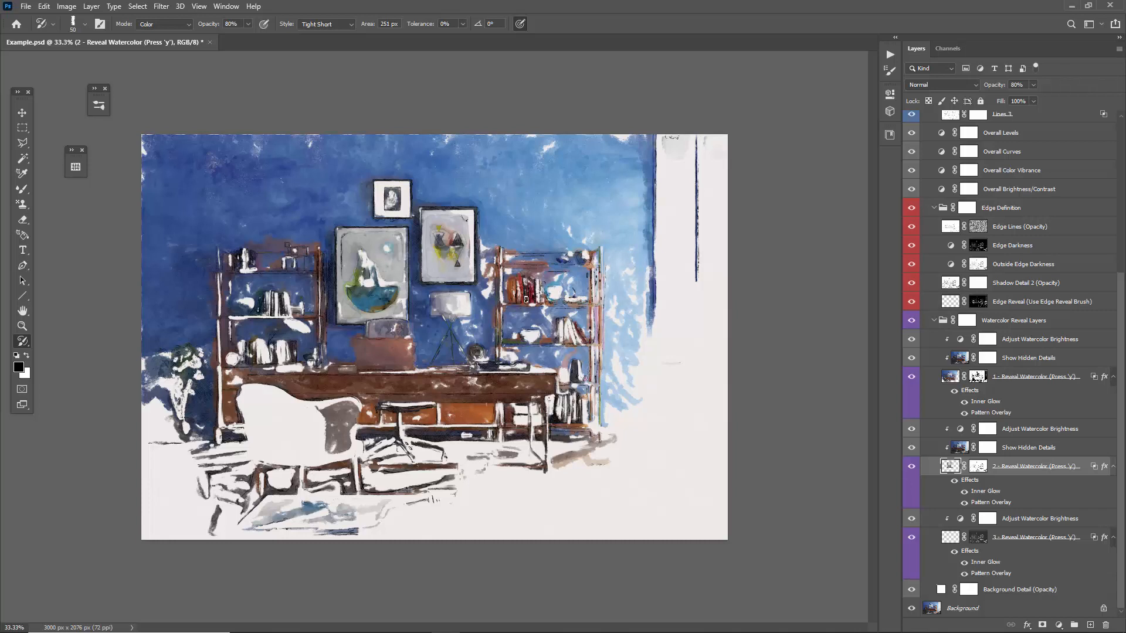
mouse_move(525, 299)
left_mouse_down()
mouse_move(486, 264)
mouse_move(493, 293)
mouse_move(412, 297)
left_mouse_up()
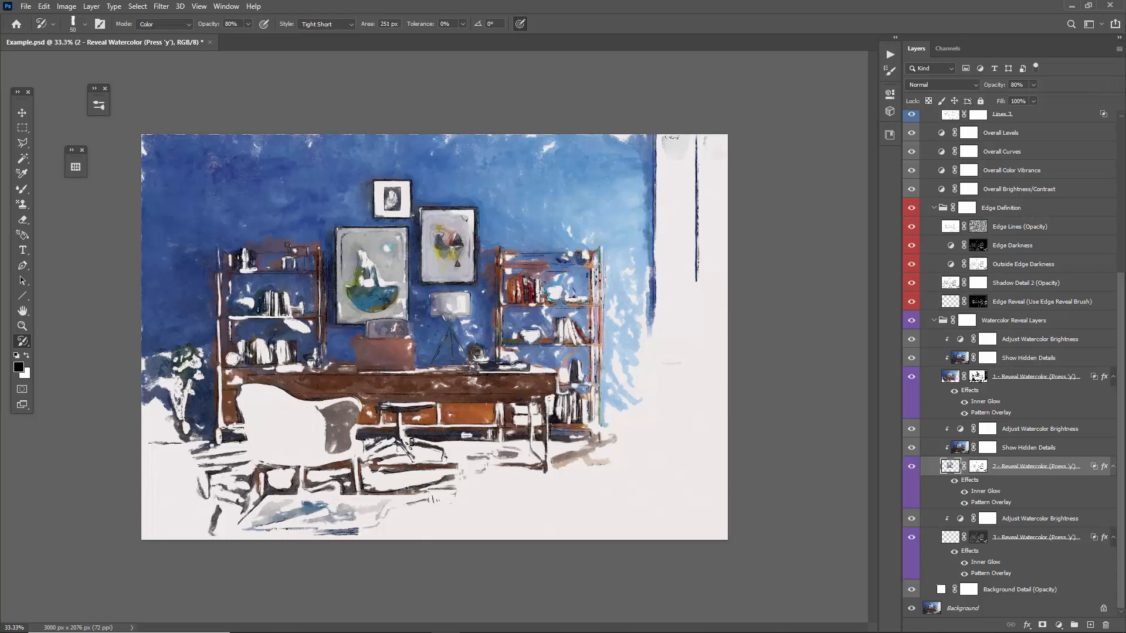
mouse_move(396, 406)
left_mouse_down()
mouse_move(387, 454)
mouse_move(299, 488)
mouse_move(310, 486)
left_mouse_up()
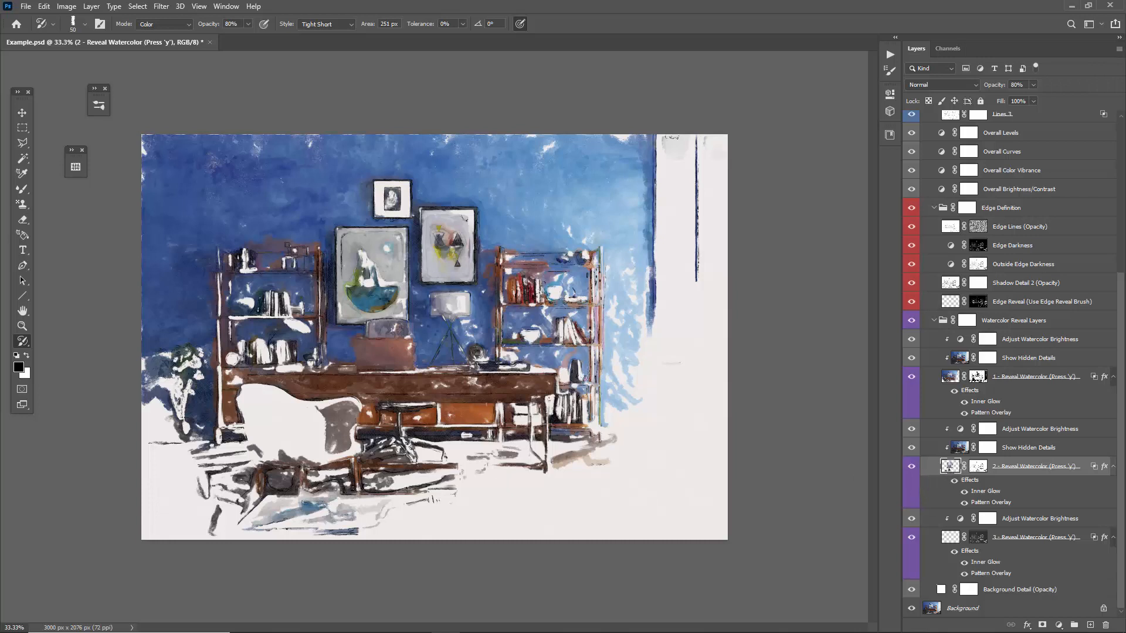
mouse_move(377, 489)
left_mouse_down()
mouse_move(416, 476)
mouse_move(431, 432)
left_mouse_up()
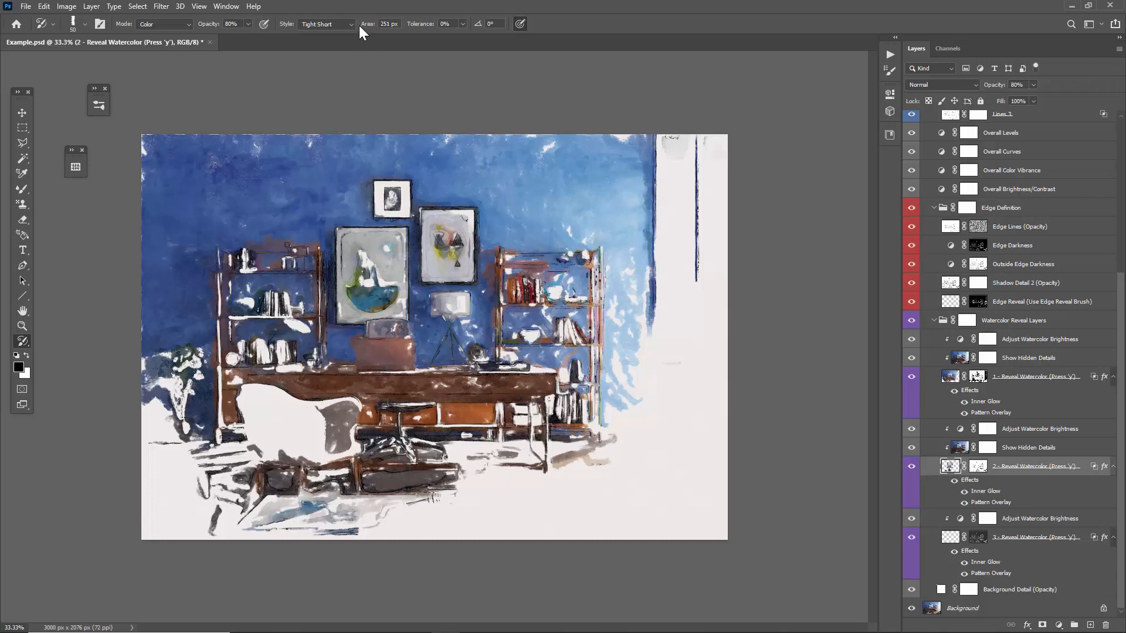
Set the brush area to 0 px and reveal the shelf items, desk legs, chair, floor and low table on the second watercolor layer.
left_click_drag(368, 29, 176, 33)
mouse_move(441, 455)
left_mouse_down()
mouse_move(503, 450)
mouse_move(523, 456)
mouse_move(516, 472)
mouse_move(524, 385)
mouse_move(537, 411)
mouse_move(564, 354)
mouse_move(540, 308)
mouse_move(547, 323)
left_mouse_up()
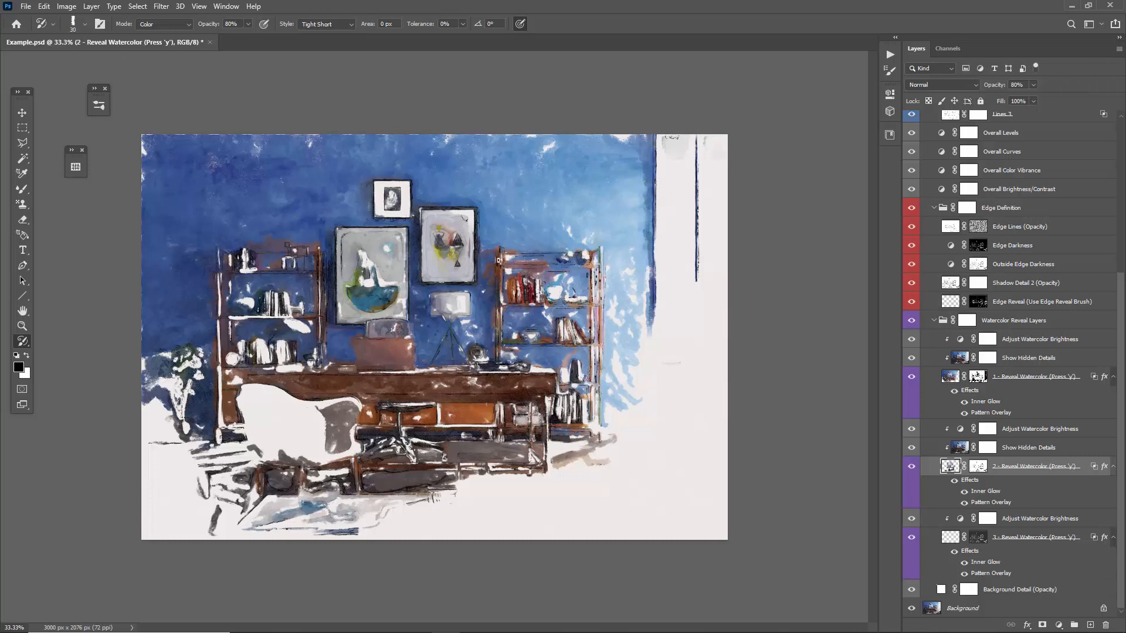
mouse_move(498, 260)
left_mouse_down()
mouse_move(519, 267)
mouse_move(578, 369)
mouse_move(554, 445)
mouse_move(531, 469)
mouse_move(554, 472)
mouse_move(452, 483)
mouse_move(522, 505)
mouse_move(247, 523)
mouse_move(238, 503)
mouse_move(264, 486)
mouse_move(205, 446)
mouse_move(258, 434)
mouse_move(250, 442)
mouse_move(348, 469)
left_mouse_up()
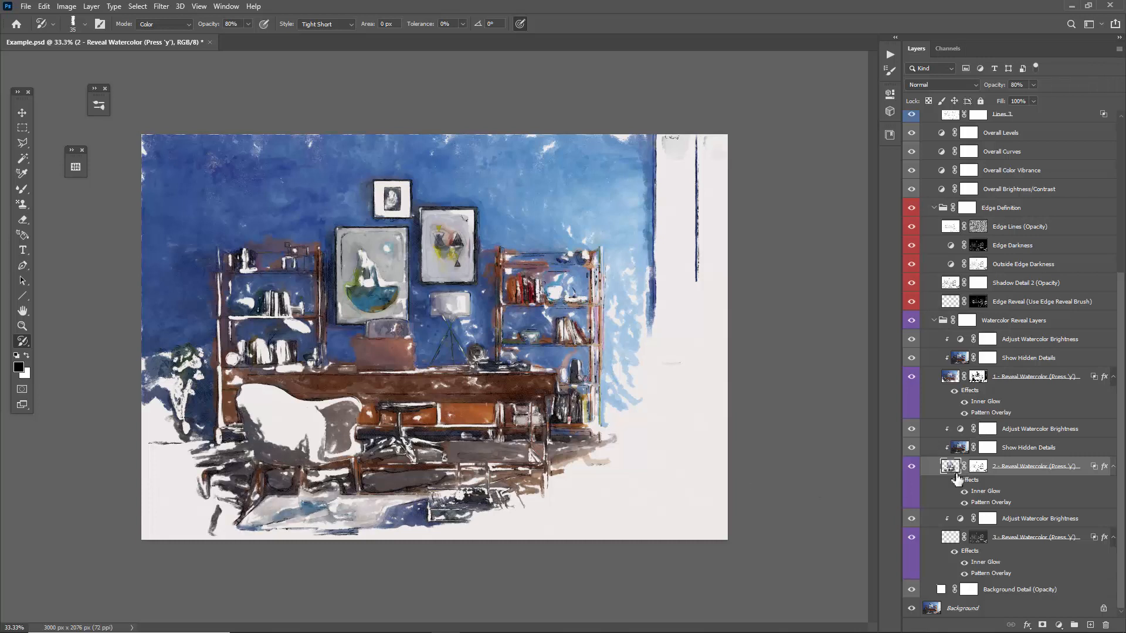
Examine the layer mask of "2 - Reveal Watercolor" on its own.
left_click(950, 542)
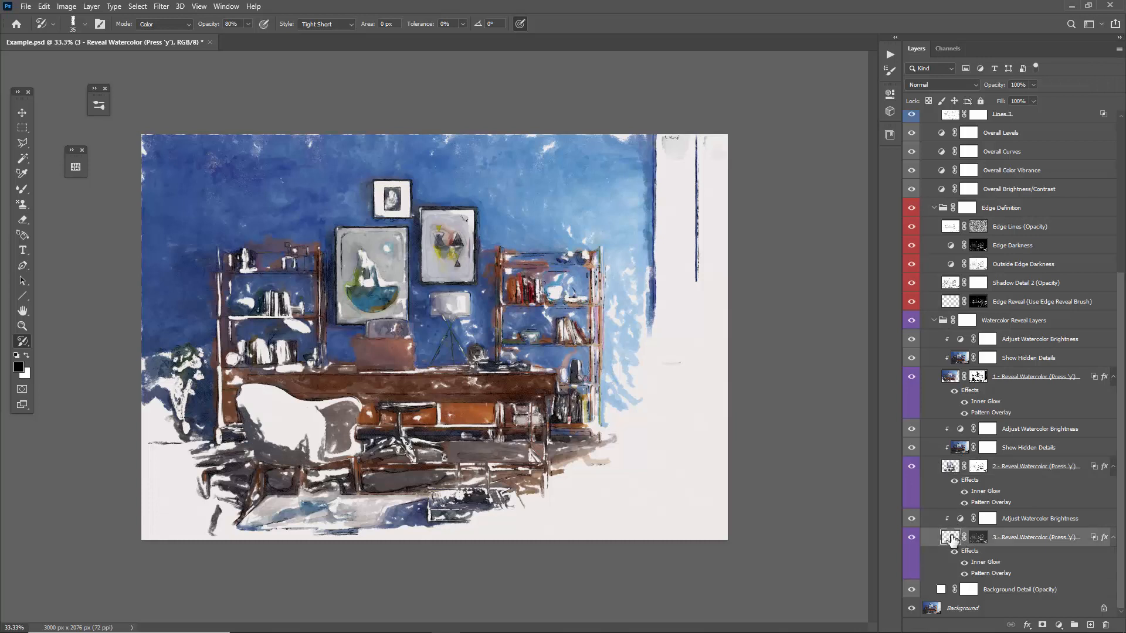
left_click(951, 466)
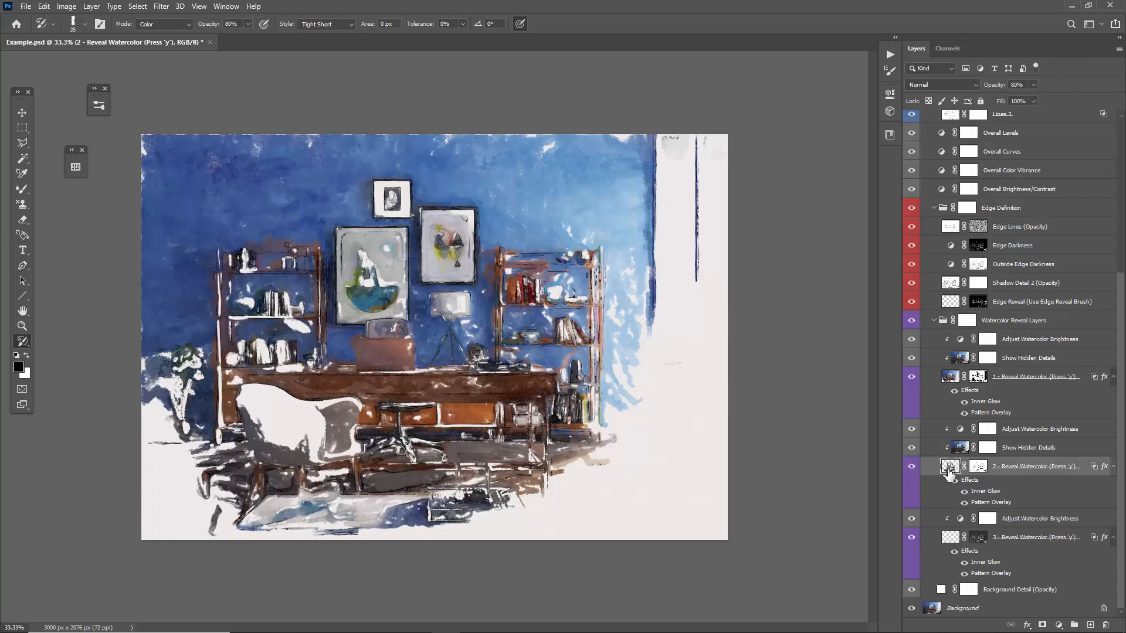
left_click(980, 472)
left_click(978, 469)
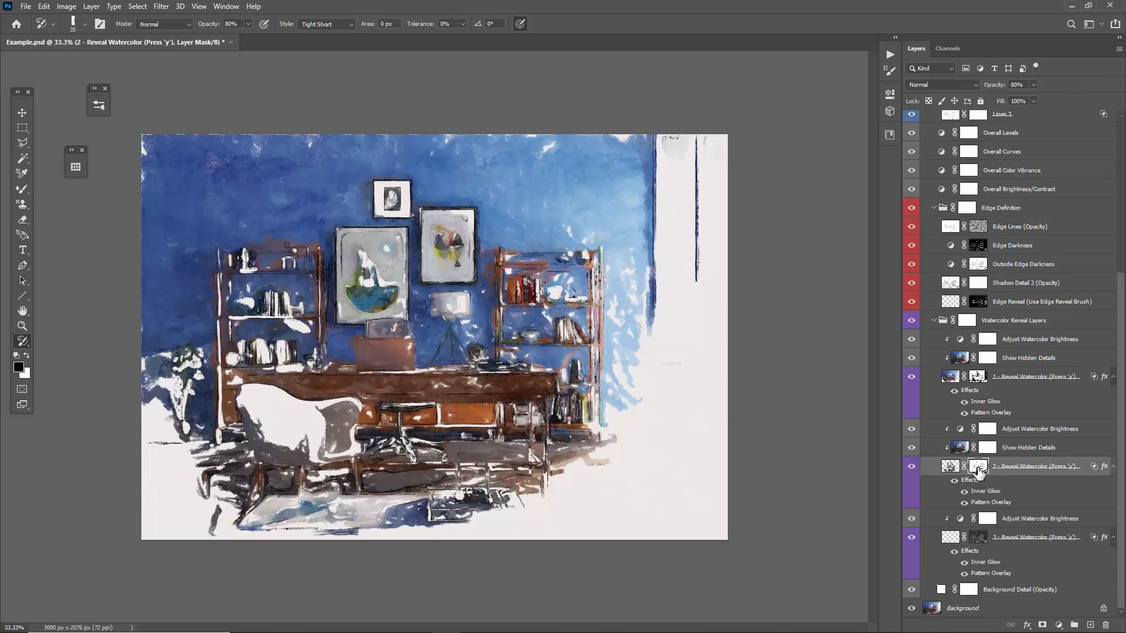
left_click(979, 470, "alt")
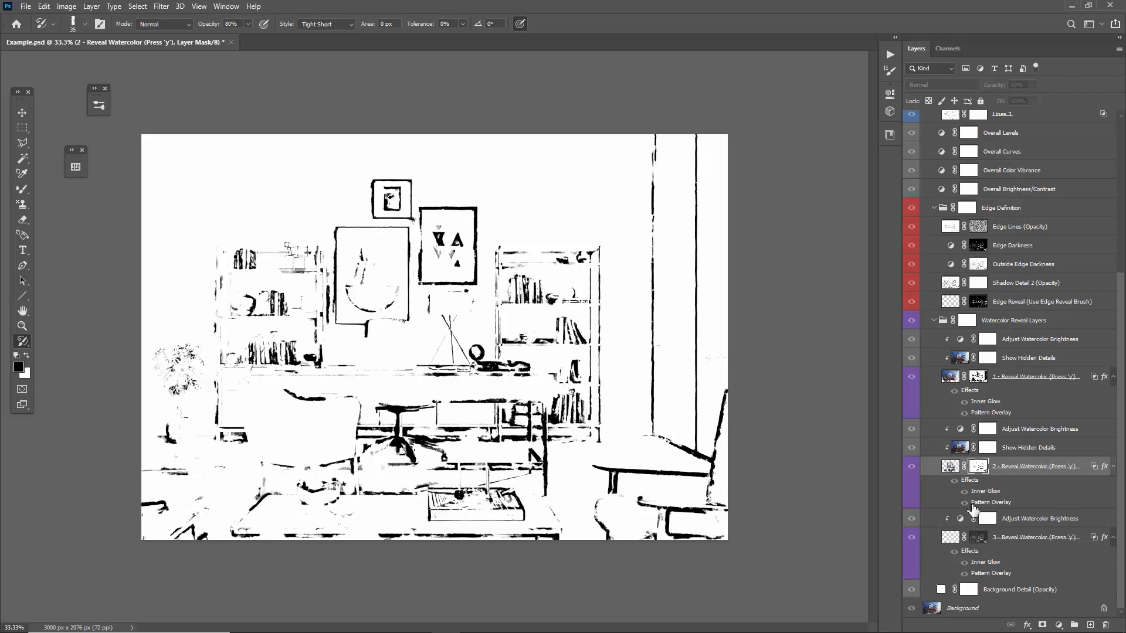
Turn off the mask overlay and reveal the desk, chair base, low table and shelf details on the "3 - Reveal Watercolor" layer.
left_click(951, 544)
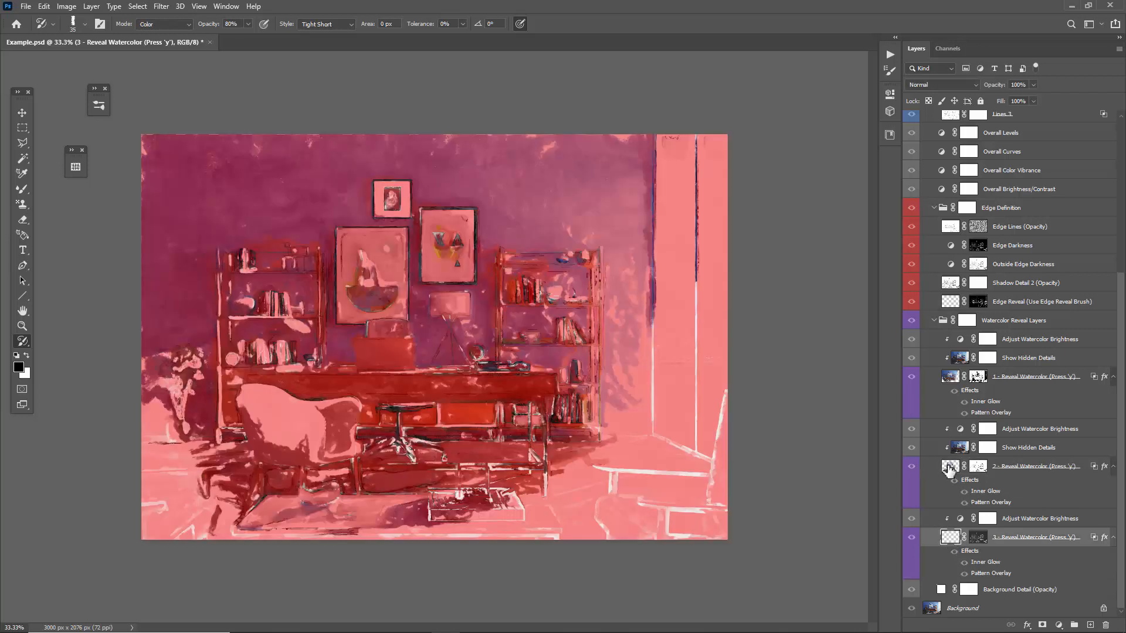
key("backslash")
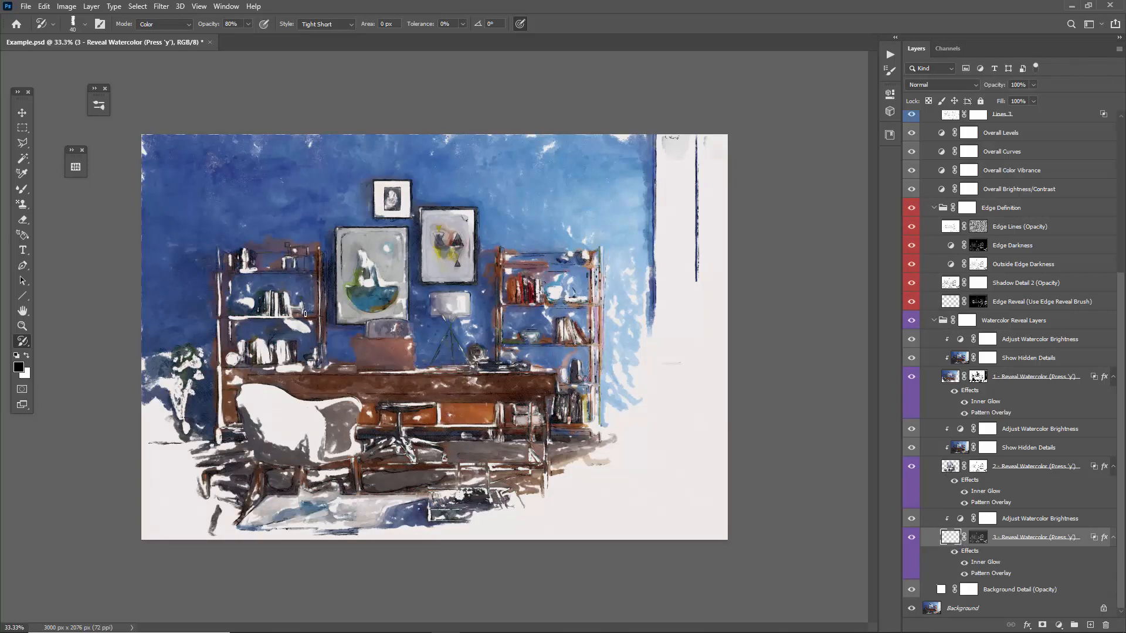
mouse_move(305, 314)
left_mouse_down()
mouse_move(287, 354)
mouse_move(246, 300)
mouse_move(323, 371)
left_mouse_up()
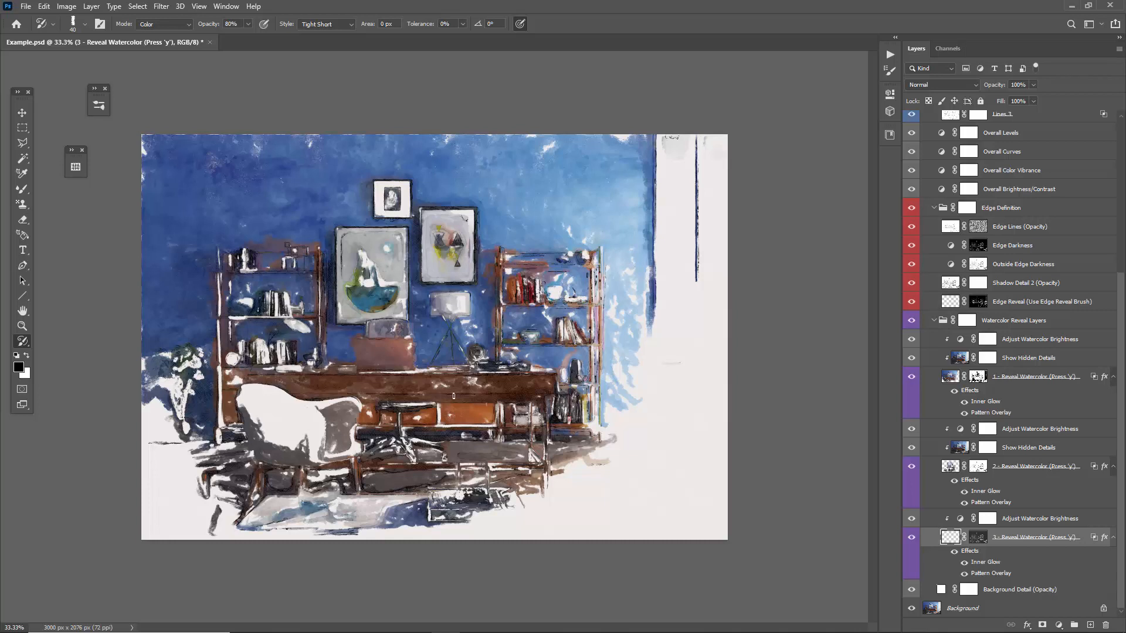
left_click_drag(459, 373, 474, 379)
mouse_move(484, 421)
left_mouse_down()
mouse_move(399, 418)
mouse_move(410, 457)
mouse_move(475, 426)
left_mouse_up()
mouse_move(510, 492)
left_mouse_down()
mouse_move(458, 495)
mouse_move(472, 489)
left_mouse_up()
mouse_move(501, 404)
left_mouse_down()
mouse_move(546, 437)
mouse_move(540, 268)
left_mouse_up()
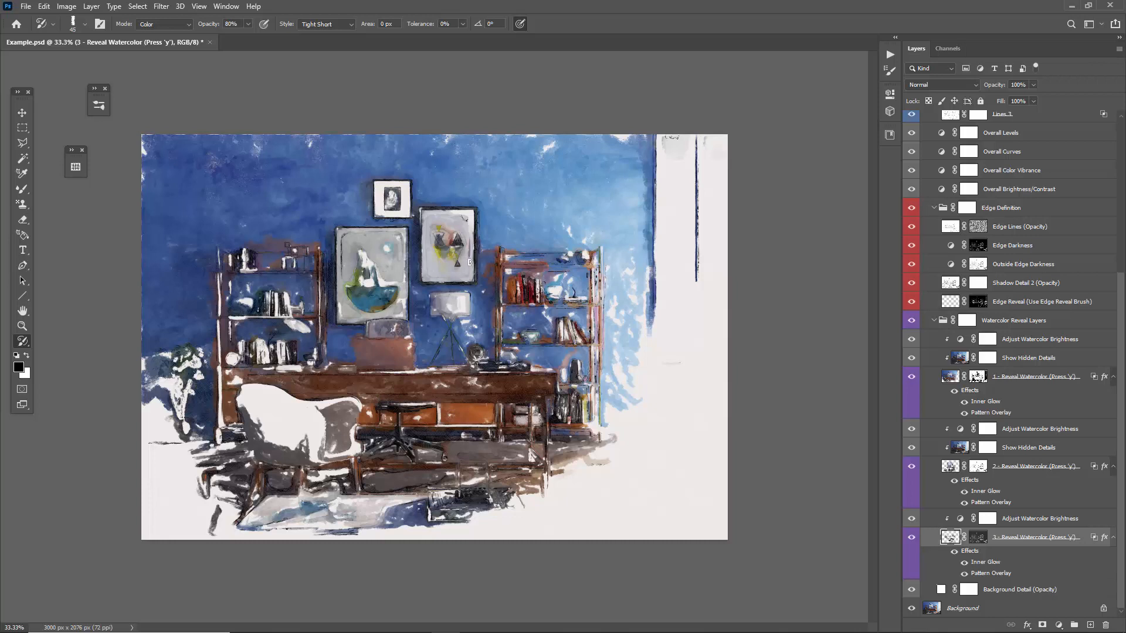
Pick the 100 px Watercolor Sketch Reveal Brush from the Watercolor Sketch - Reveal Brushes set and check the brush presets.
key("v")
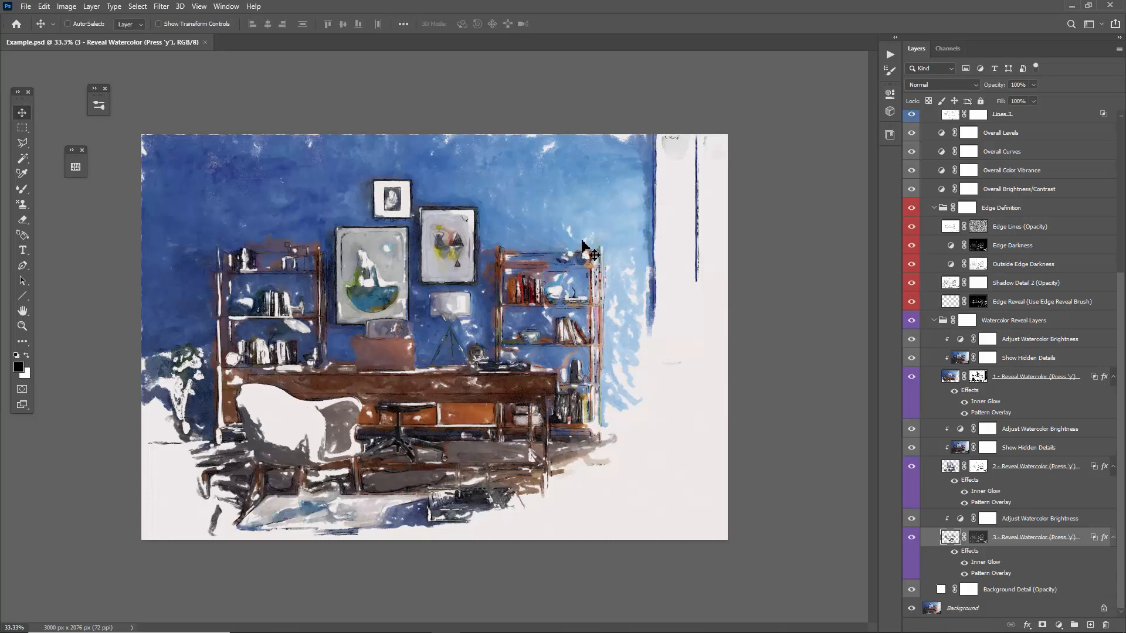
key("b")
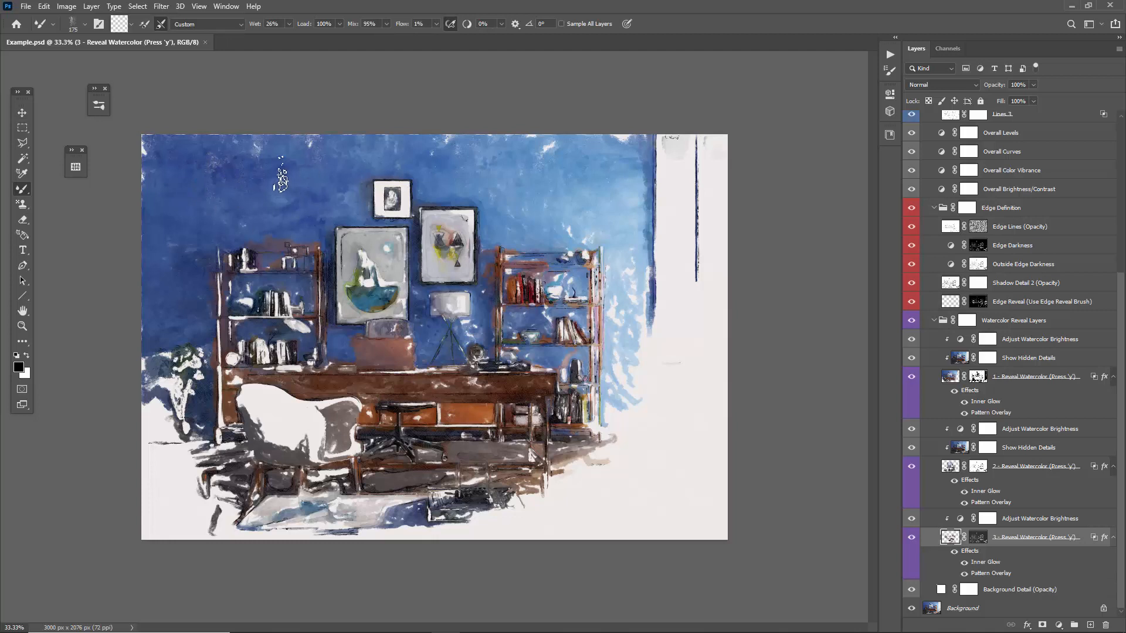
right_click(233, 175)
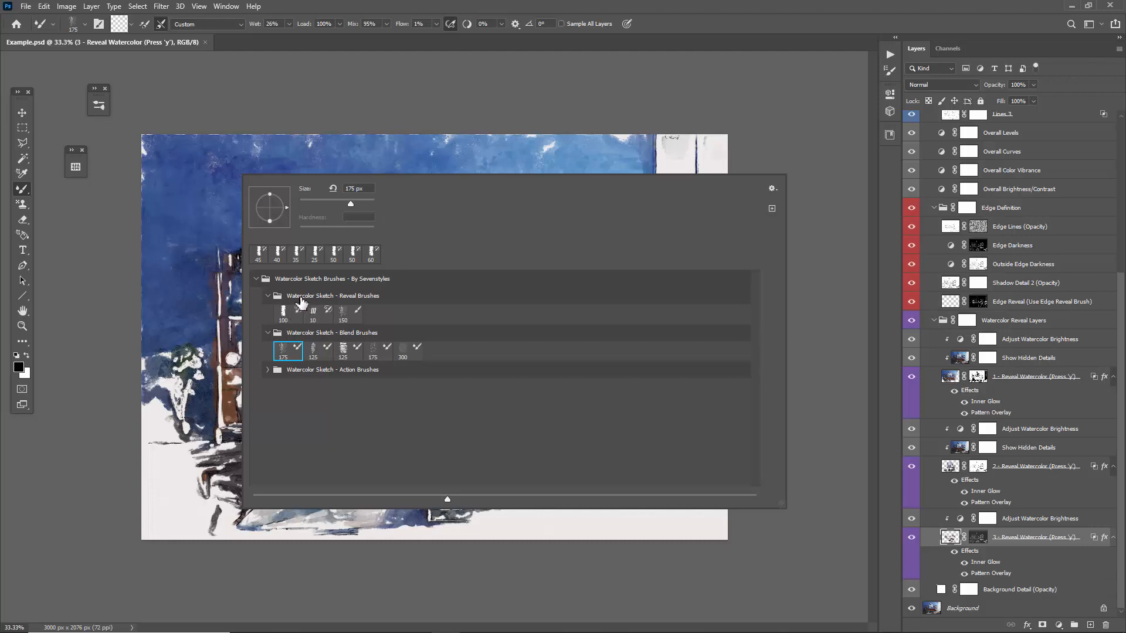
left_click(355, 298)
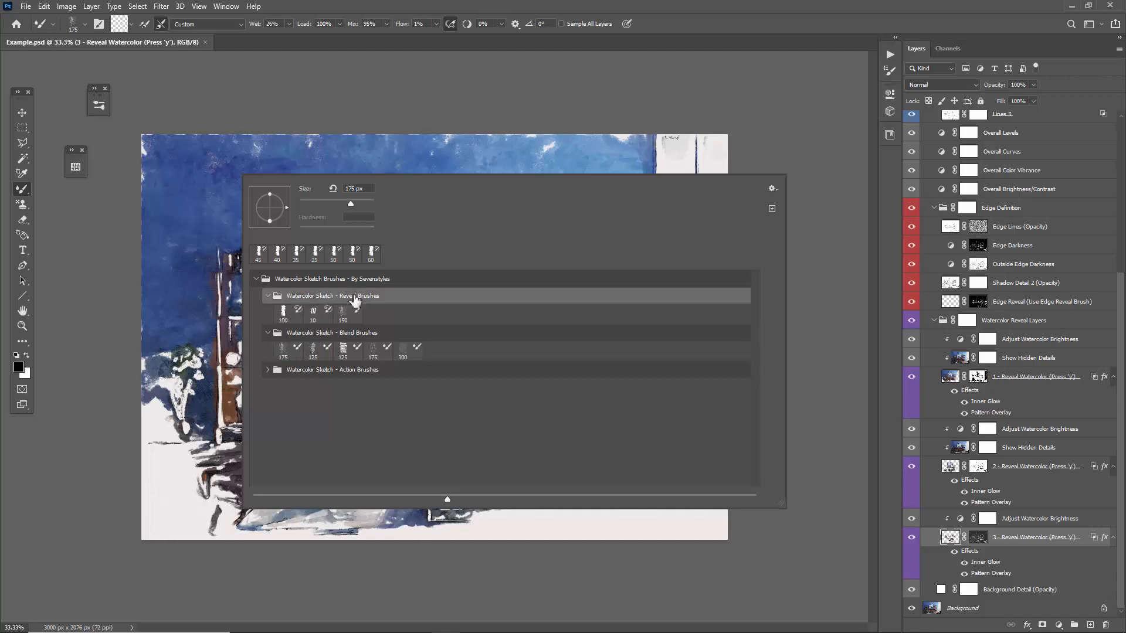
left_click(287, 318)
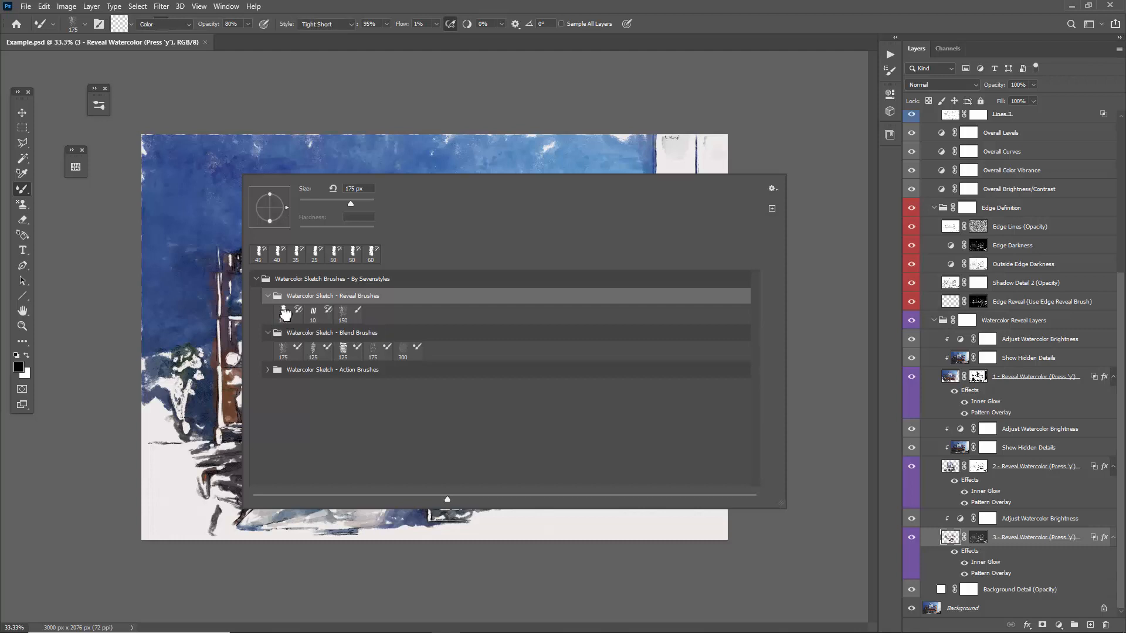
left_click(197, 259)
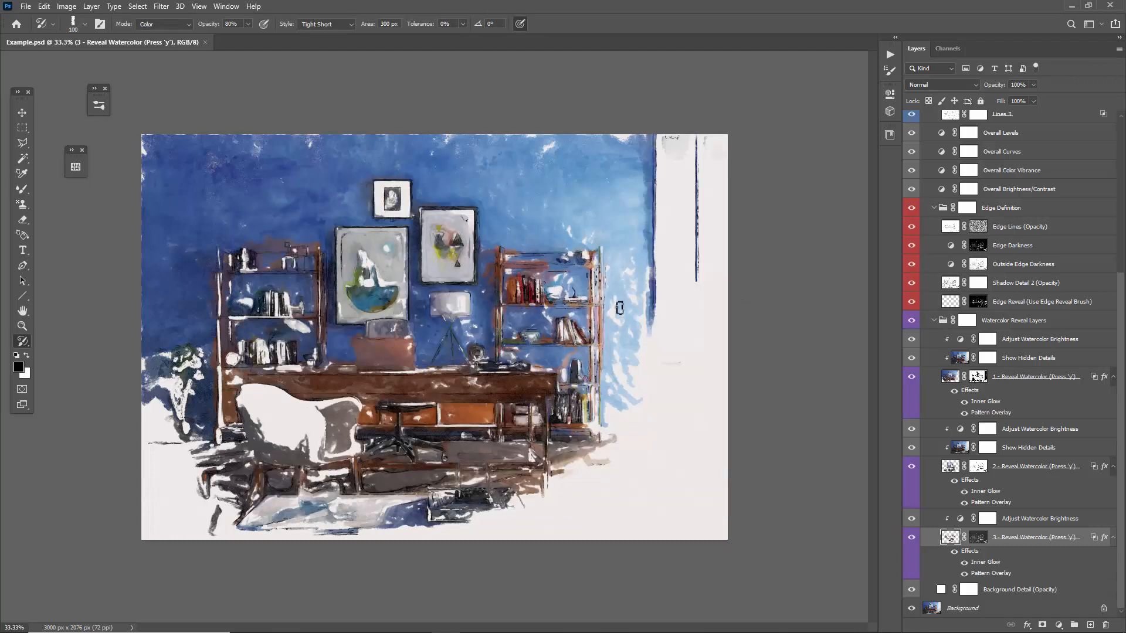
right_click(376, 181)
right_click(182, 156)
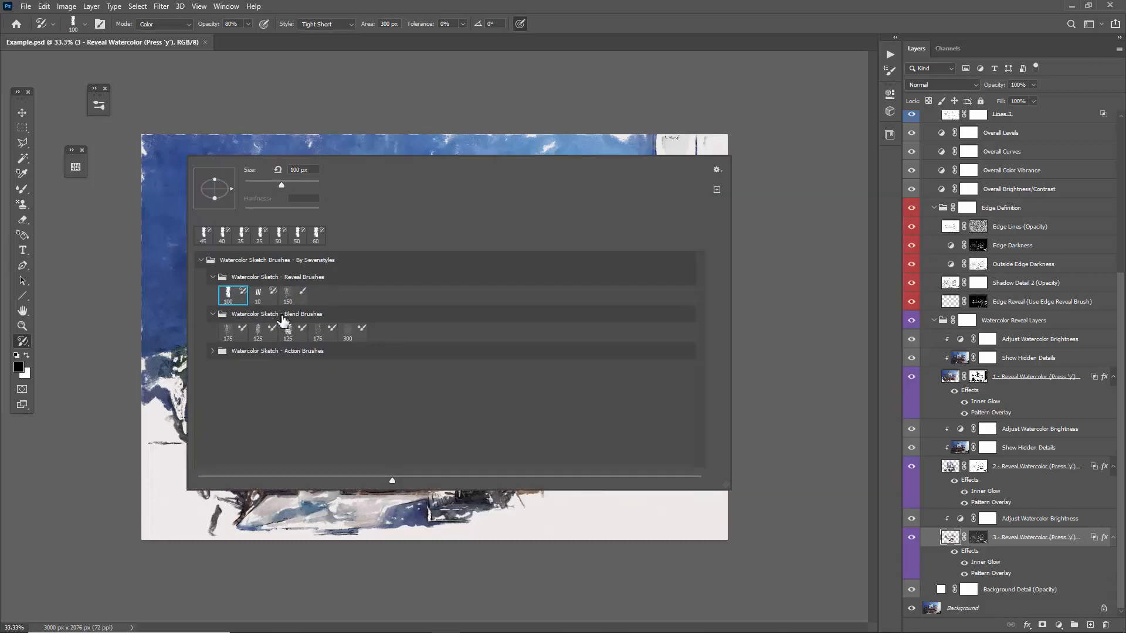
left_click(339, 137)
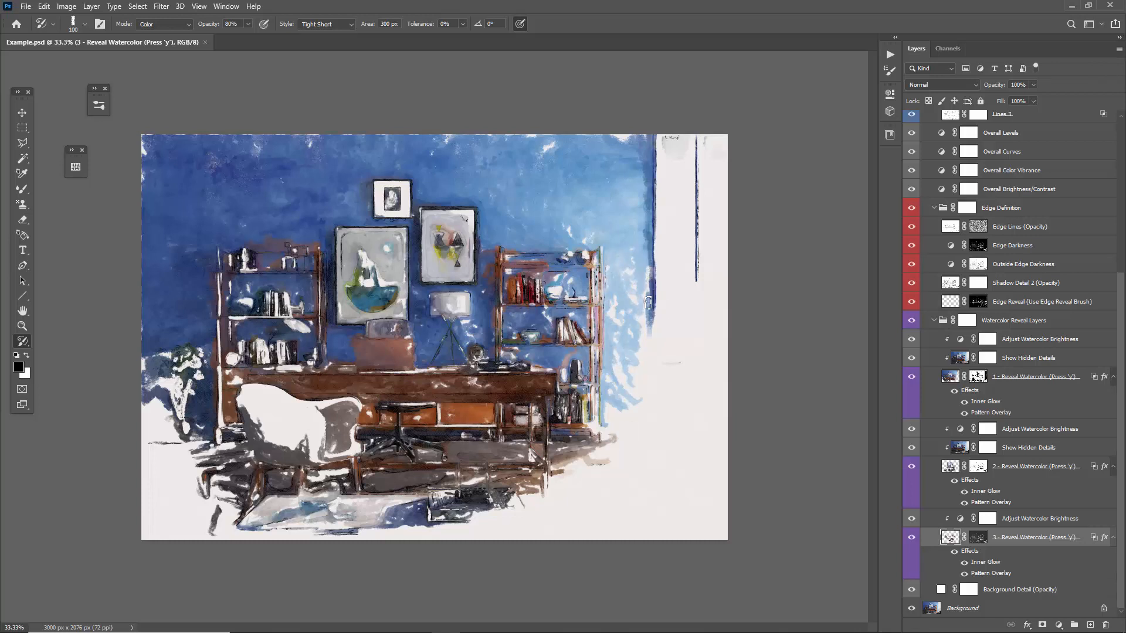
Try revealing the light blue wall beside the bookshelf on the "2 - Reveal Watercolor" layer with the 100 px reveal brush, and undo the strokes.
left_click(945, 468)
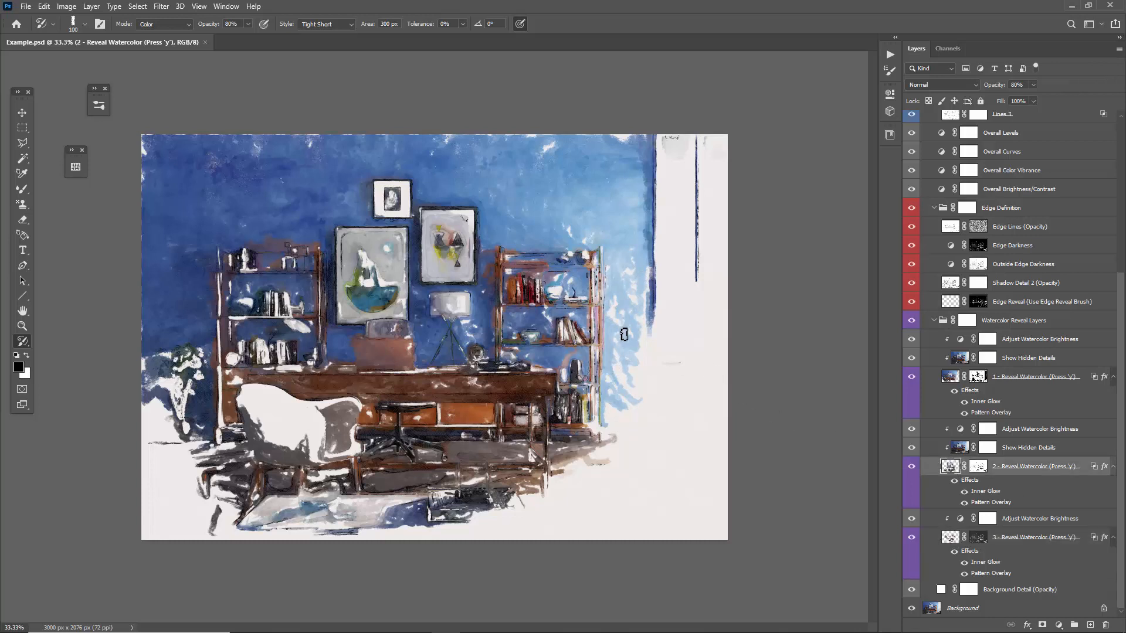
mouse_move(624, 334)
left_mouse_down()
mouse_move(629, 443)
mouse_move(630, 322)
left_mouse_up()
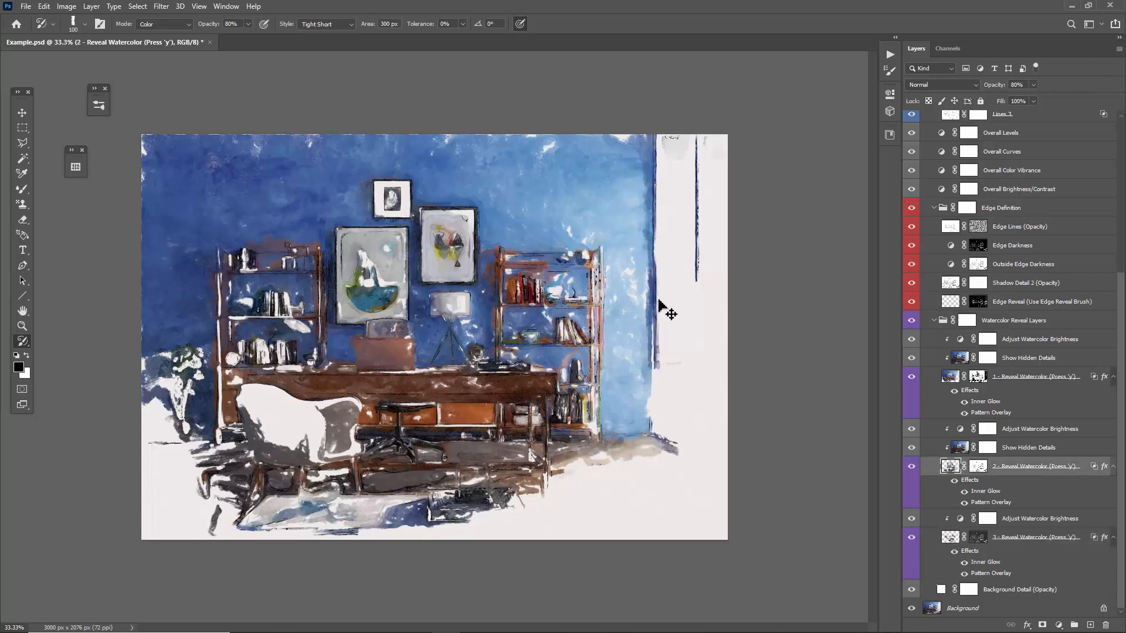
key("ctrl+z")
key("ctrl+z")
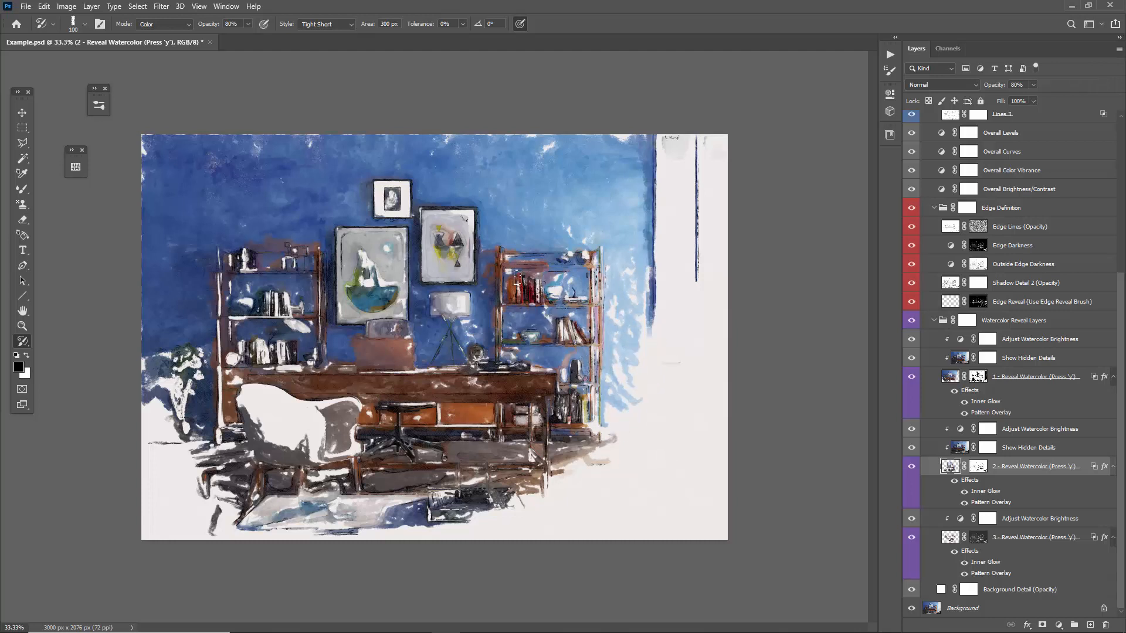
Check the visibility of the first two watercolor layers, select "1 - Reveal Watercolor" and choose the first 175 px blend brush.
left_click(911, 468)
left_click(911, 467)
left_click(911, 377)
left_click(912, 377)
left_click(953, 378)
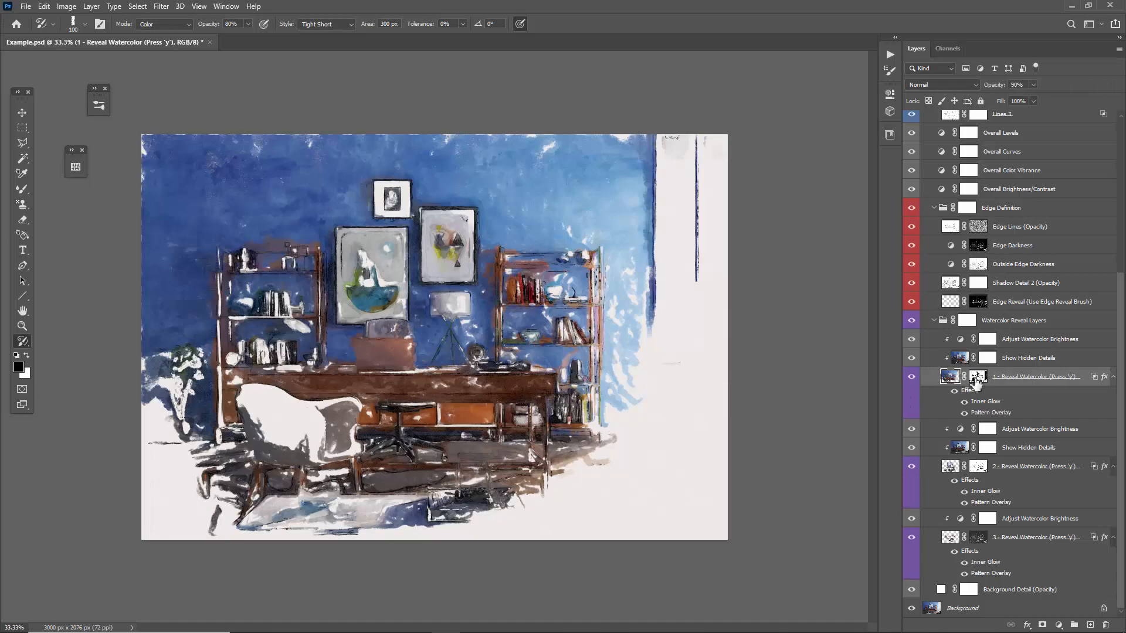
right_click(170, 167)
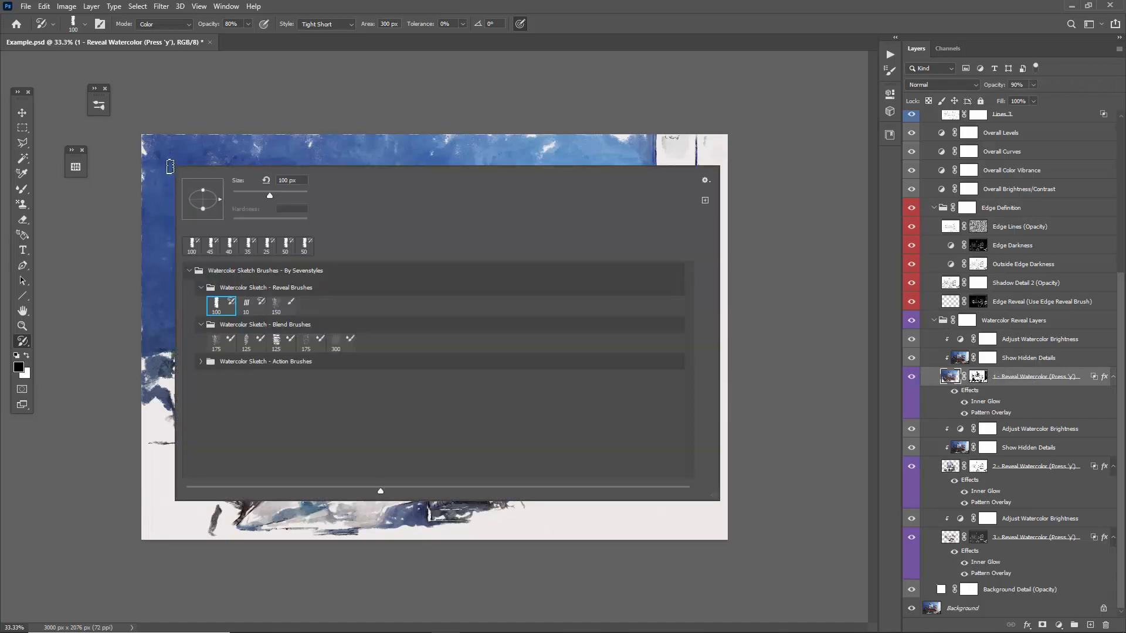
left_click(221, 350)
key("Return")
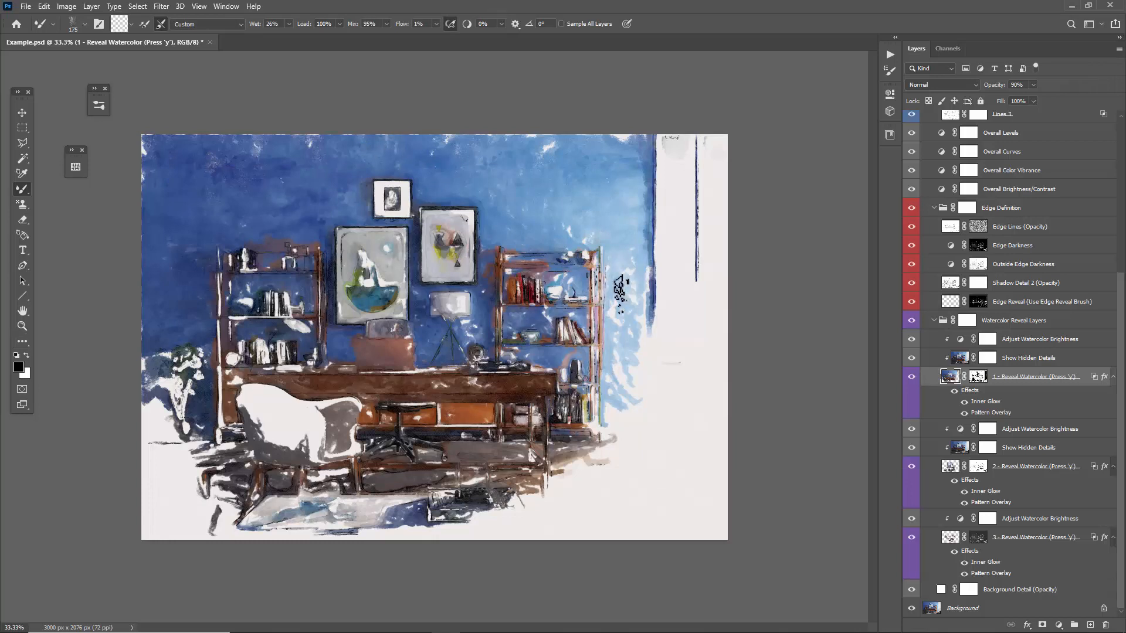
Blend the light blue wall around the far bookshelf with the mixer brush reduced to 125 px and down to 90 px.
key("bracketleft")
key("bracketleft")
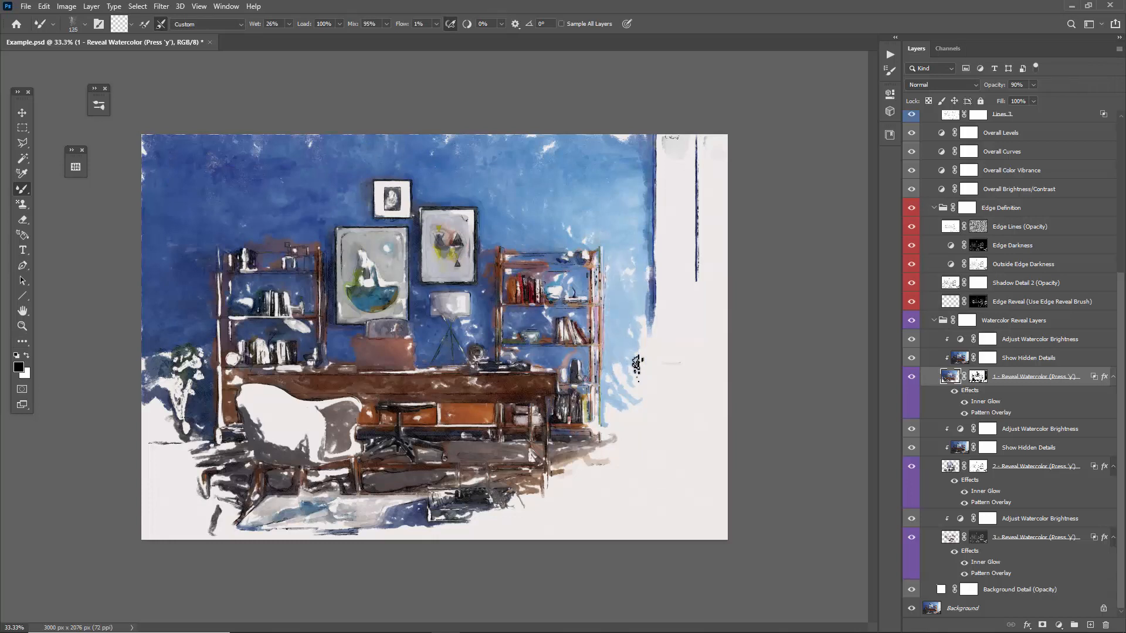
mouse_move(637, 365)
left_mouse_down()
mouse_move(634, 394)
mouse_move(645, 327)
mouse_move(631, 423)
mouse_move(618, 366)
mouse_move(619, 448)
mouse_move(648, 398)
mouse_move(624, 378)
mouse_move(638, 401)
mouse_move(629, 451)
left_mouse_up()
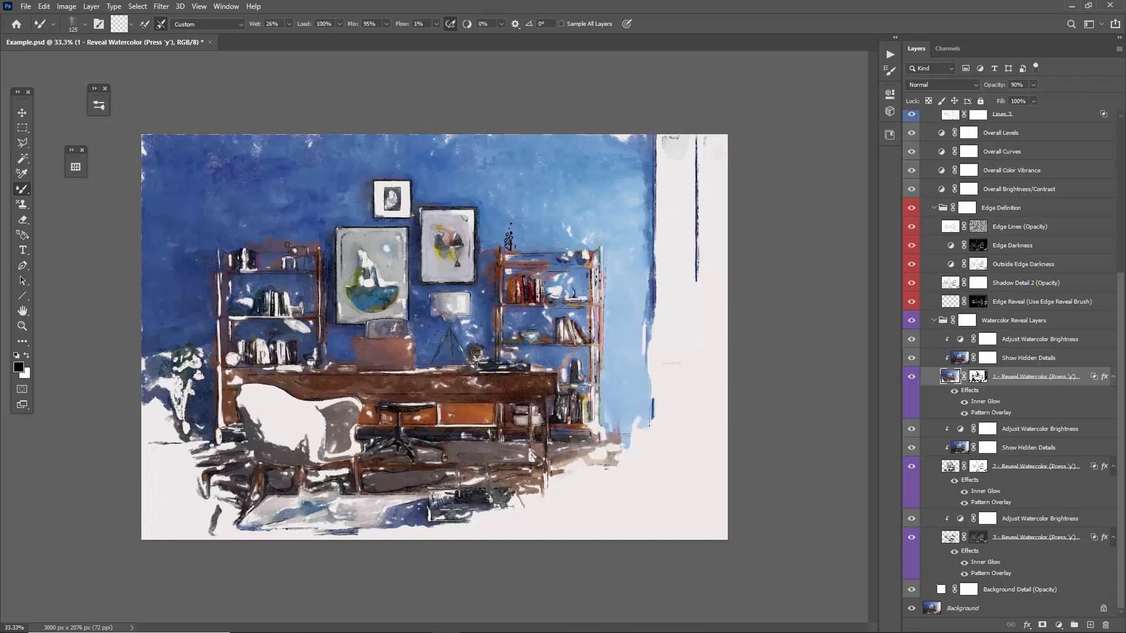
key("bracketleft")
key("bracketleft")
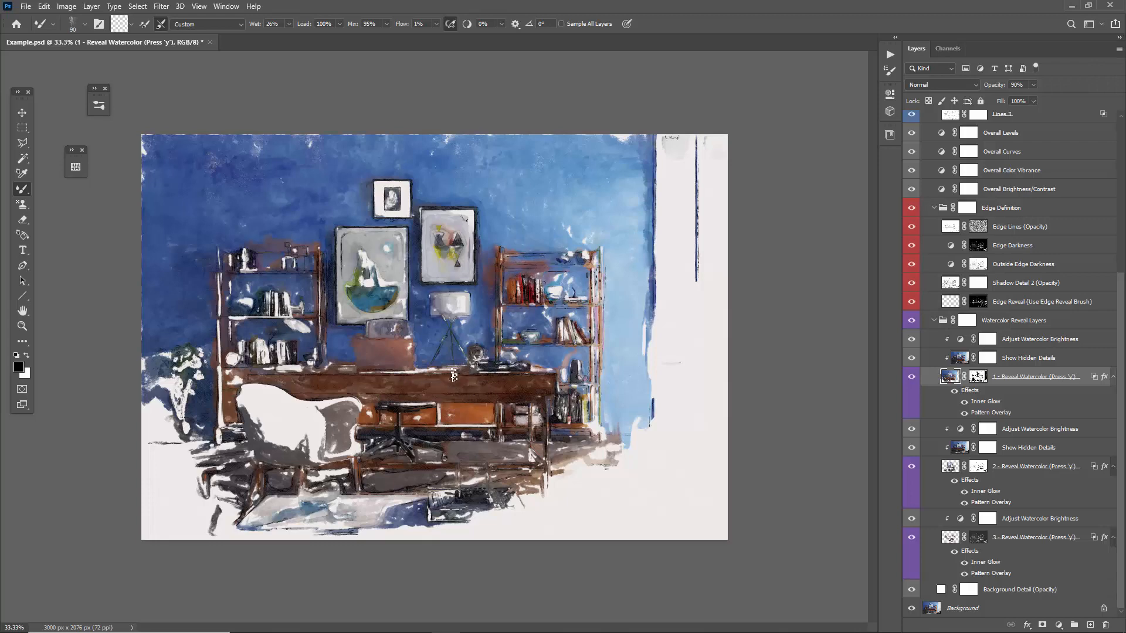
Compare the painting with the "2 - Reveal Watercolor" layer hidden and shown, and make that layer active.
key("z")
left_click(395, 387)
key("v")
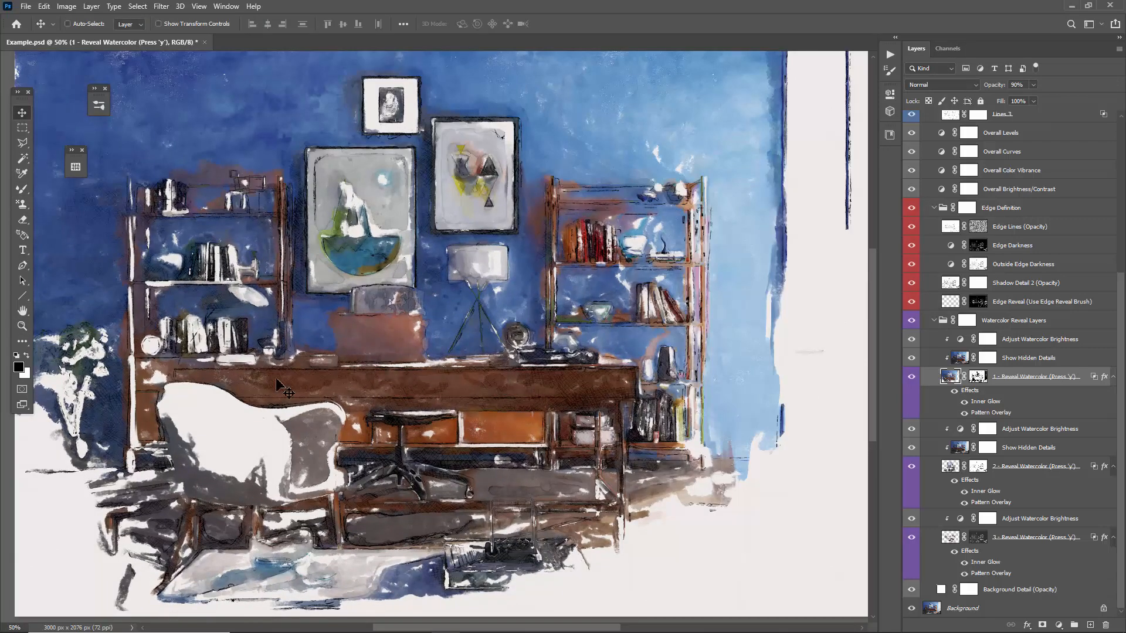
left_click(912, 469)
left_click(911, 469)
left_click(947, 469)
Choose the third brush of the Watercolor Sketch - Blend Brushes set, 125 px, and dab it on the desk above the armchair.
key("b")
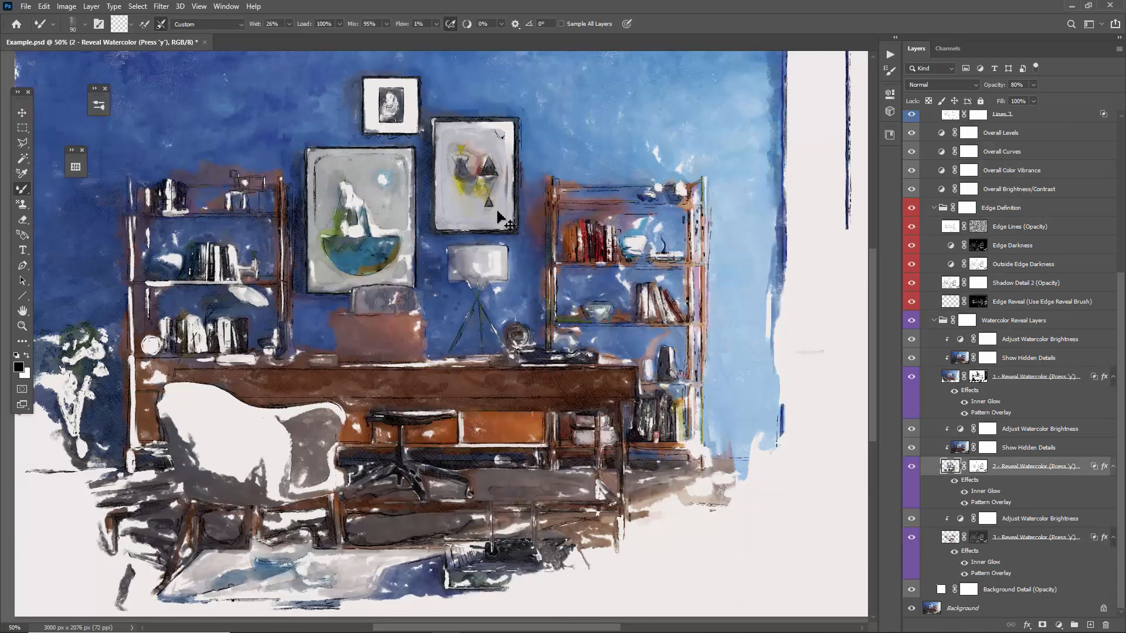
right_click(500, 217)
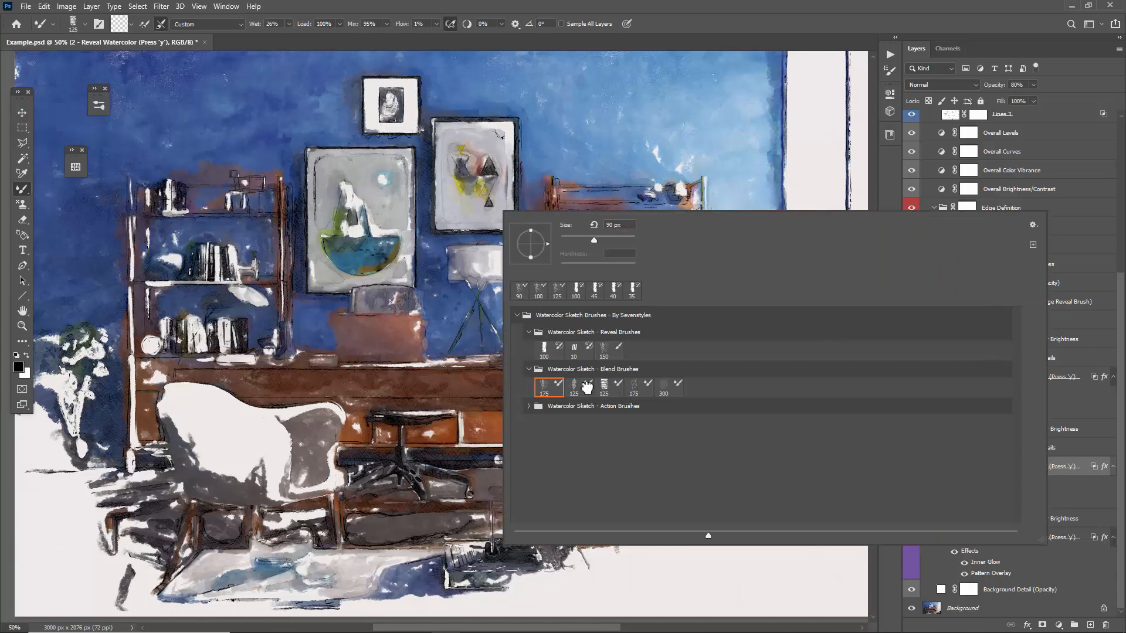
left_click(606, 388)
left_click(264, 385)
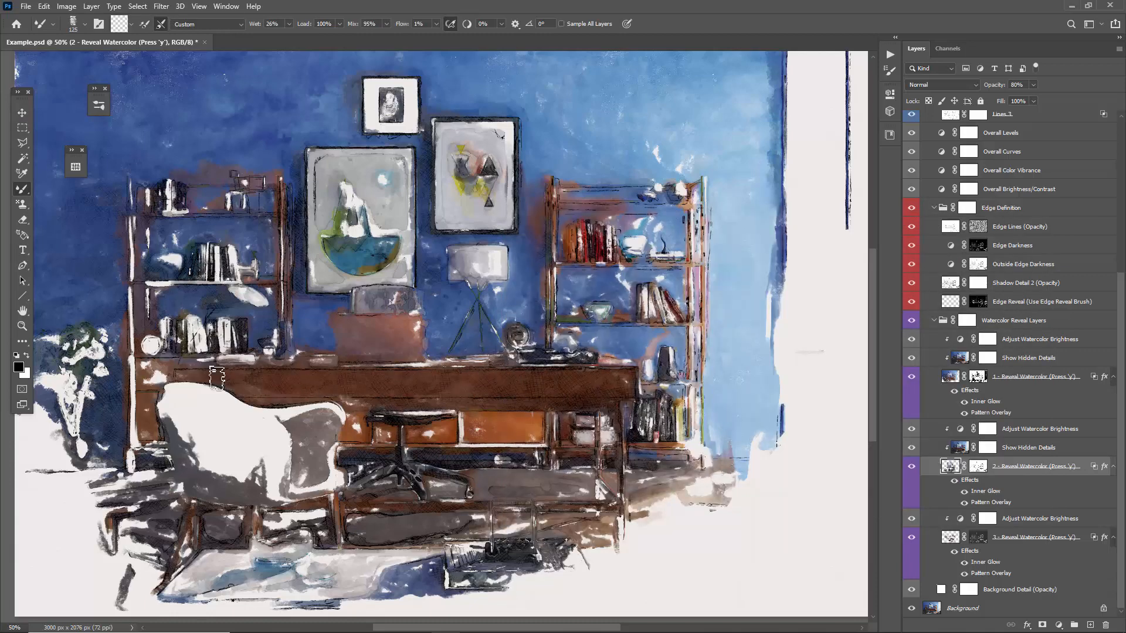
key("v")
key("ctrl+minus")
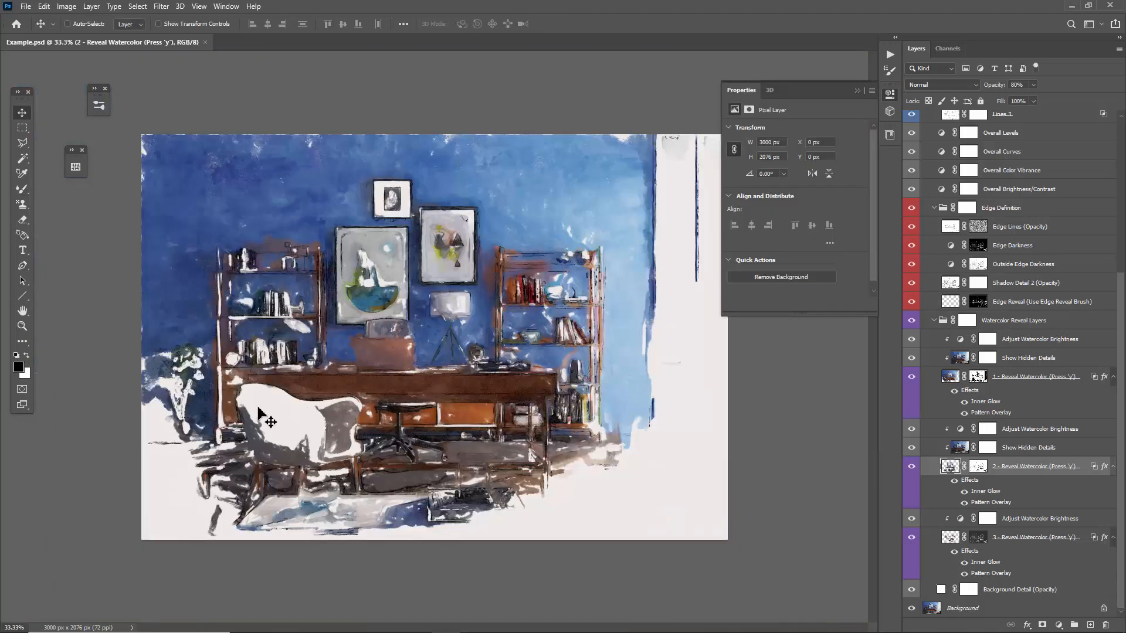
Blend grey paint over the white armchair's seat and backrest with the first 175 px blend brush reduced to 70 px.
key("y")
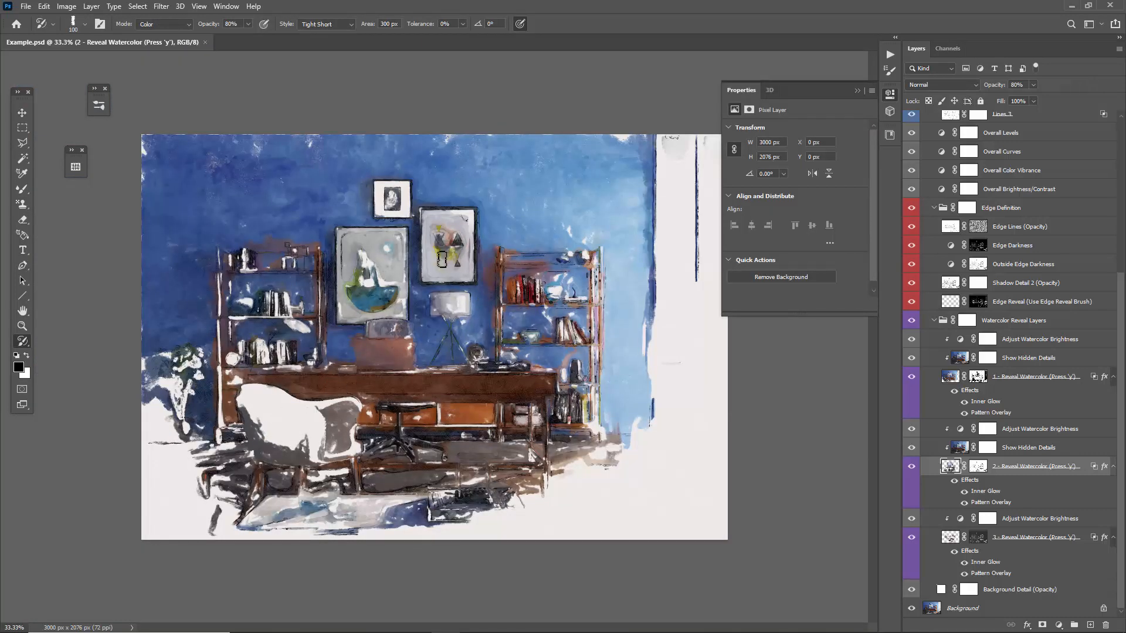
right_click(446, 258)
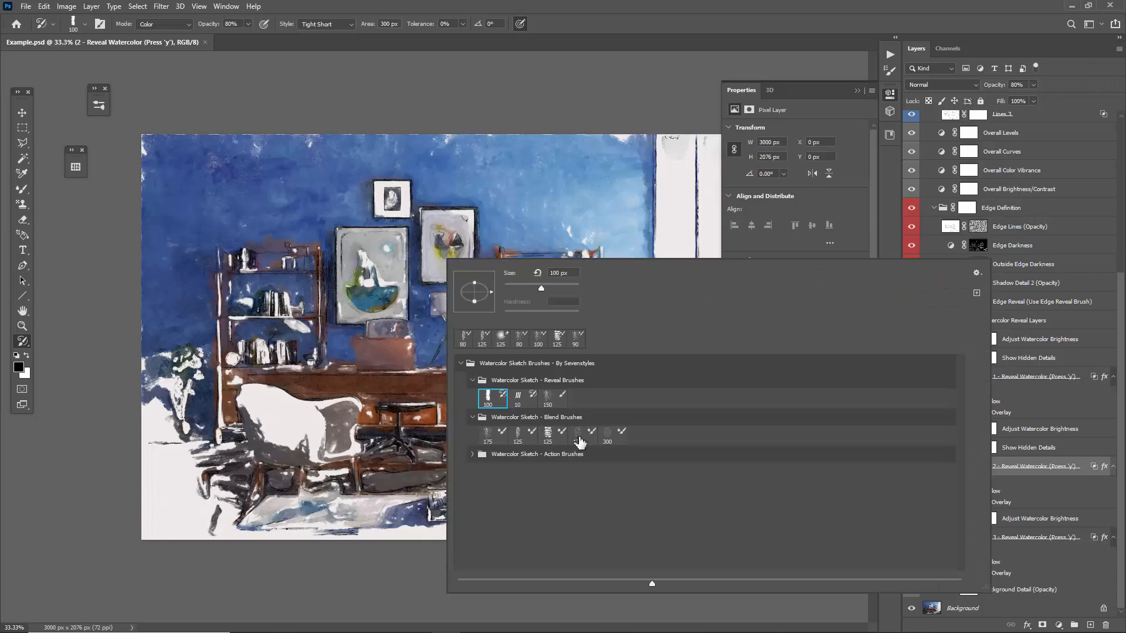
double_click(487, 434)
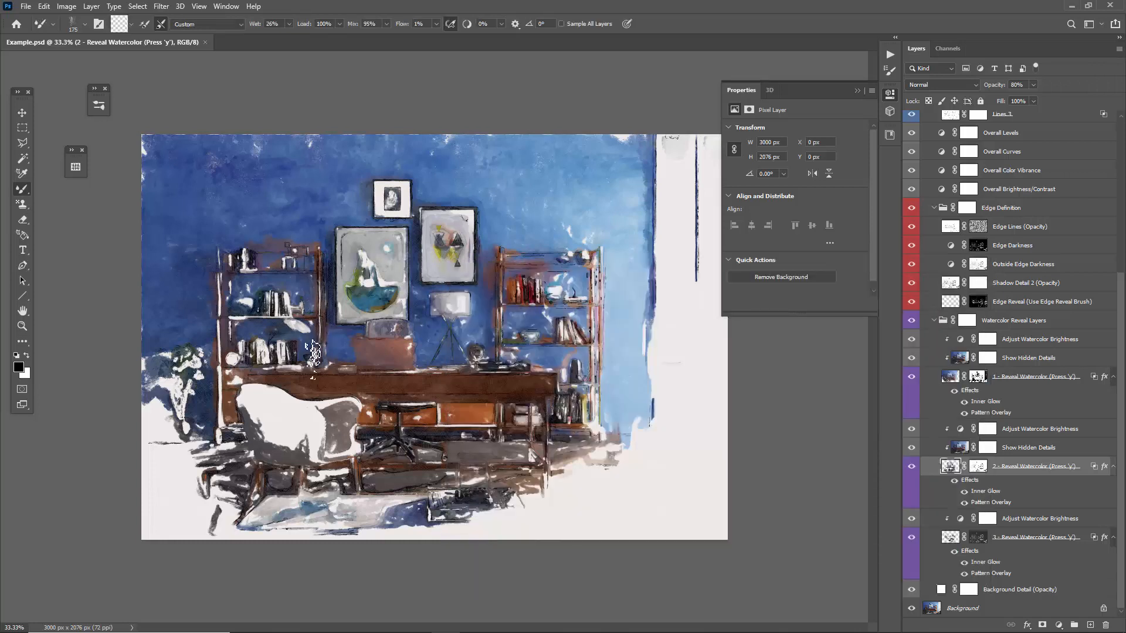
key("bracketleft")
key("bracketleft")
key("bracketleft")
key("bracketleft")
key("bracketleft")
left_click_drag(239, 401, 242, 400)
mouse_move(270, 438)
left_mouse_down()
mouse_move(296, 437)
mouse_move(279, 449)
mouse_move(303, 437)
mouse_move(288, 444)
mouse_move(320, 465)
left_mouse_up()
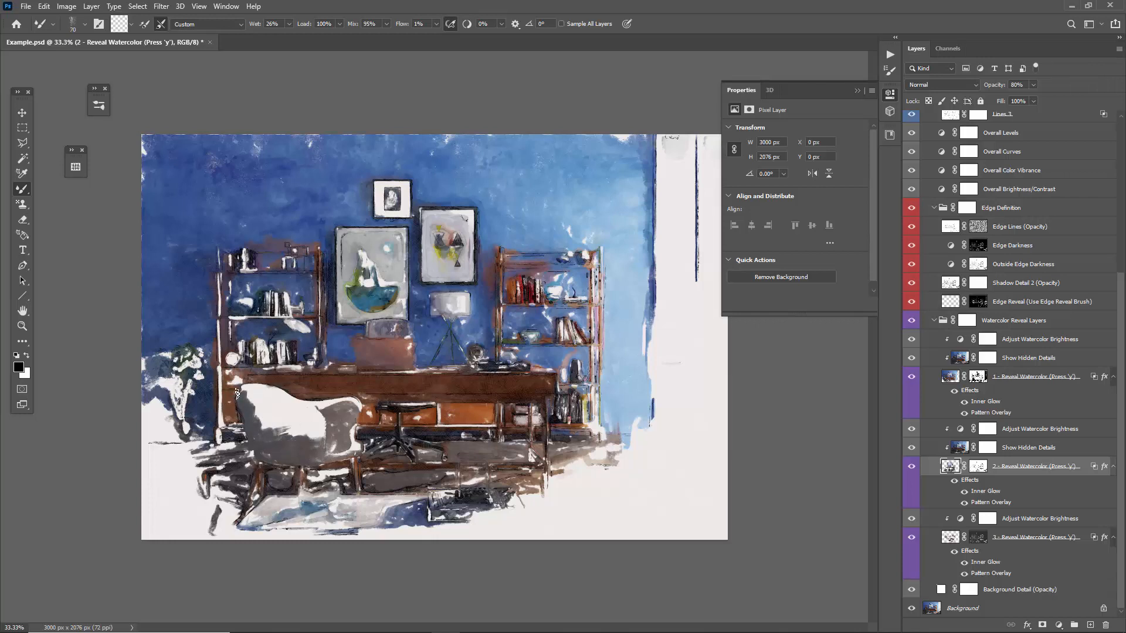
left_click_drag(261, 388, 279, 394)
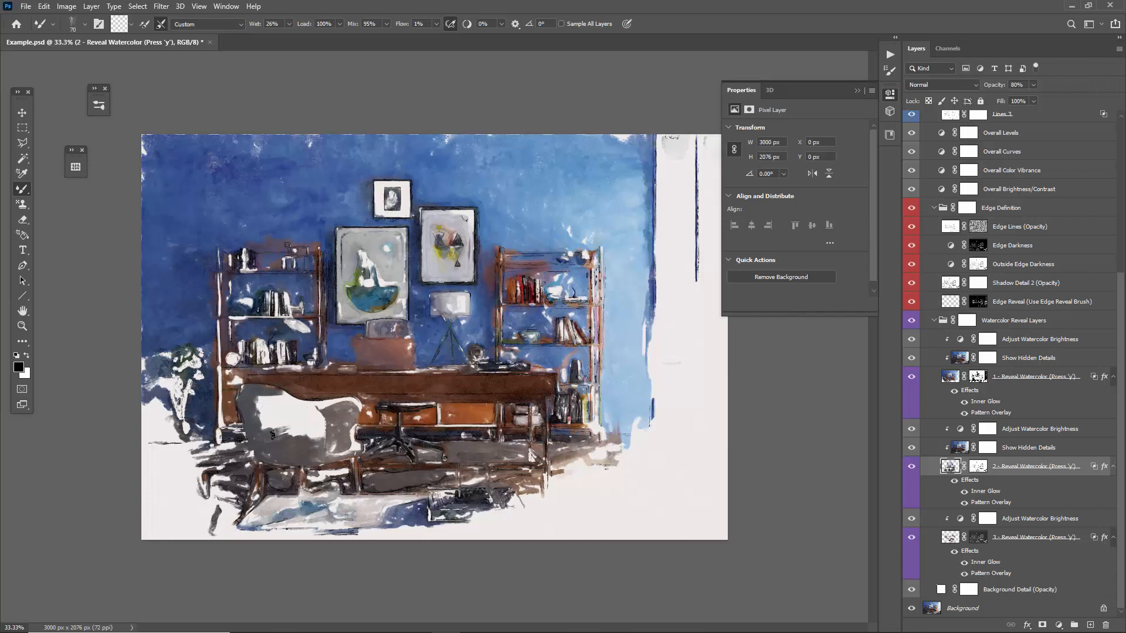
Erase the paint along the armchair's upper backrest with the 125 px eraser and soften the edge with the fourth blend brush at 90 px.
key("e")
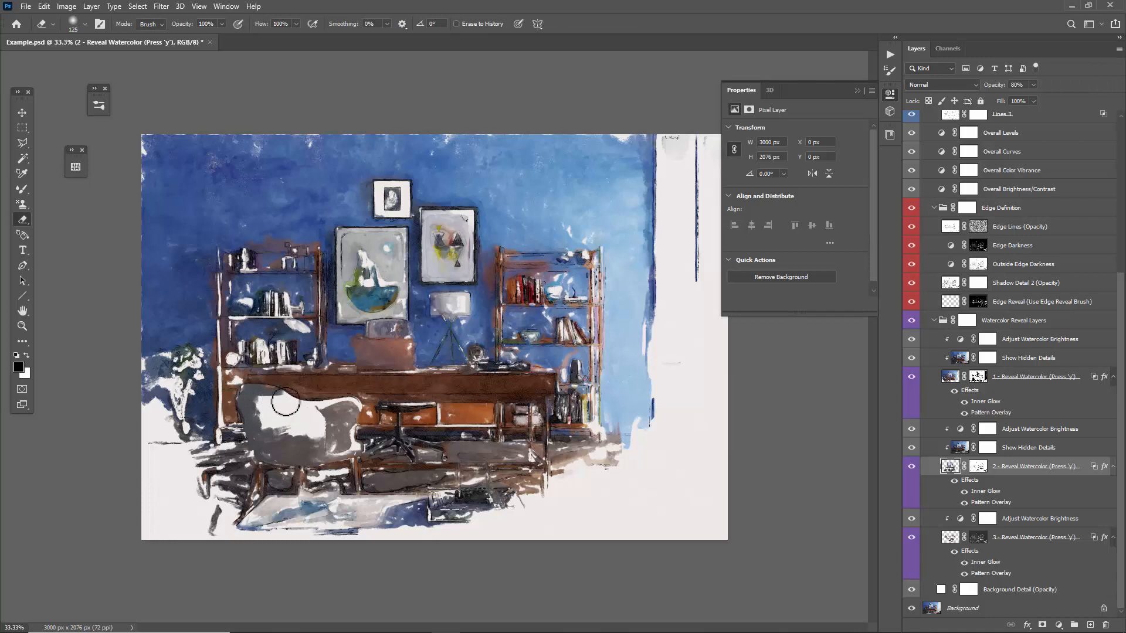
mouse_move(278, 396)
left_mouse_down()
mouse_move(257, 408)
mouse_move(249, 394)
mouse_move(260, 384)
mouse_move(267, 413)
mouse_move(232, 406)
left_mouse_up()
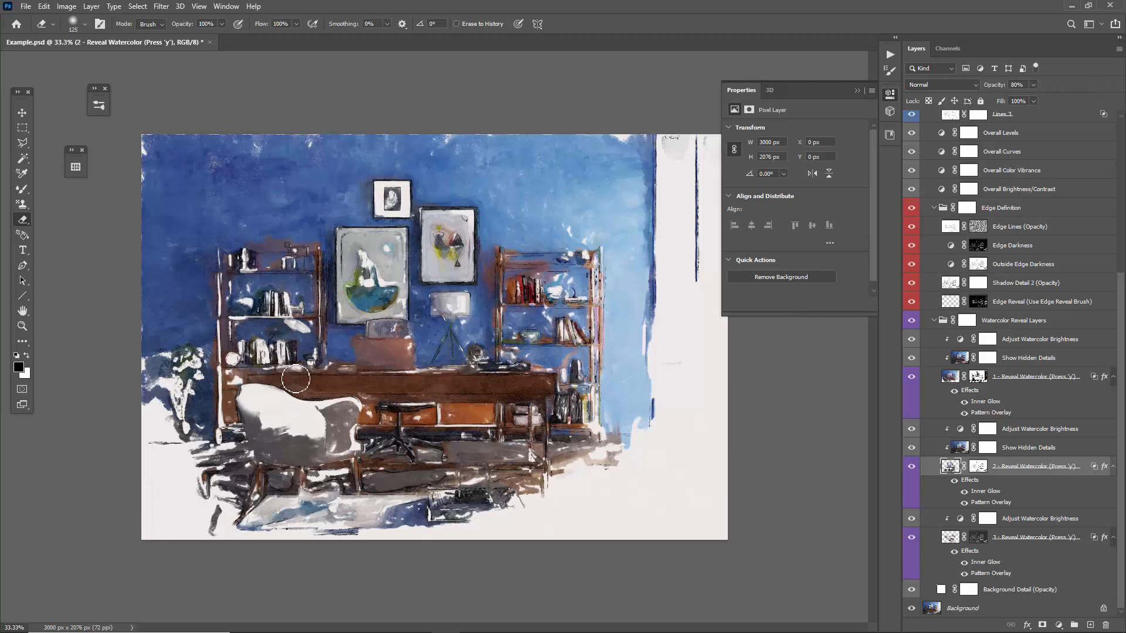
key("b")
right_click(292, 381)
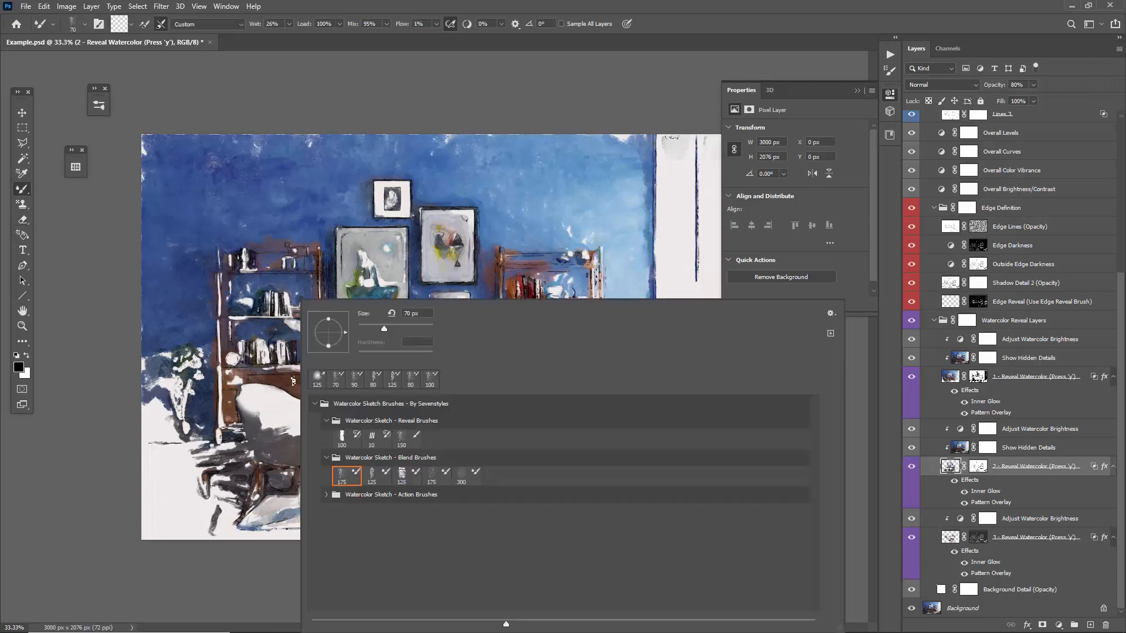
double_click(434, 475)
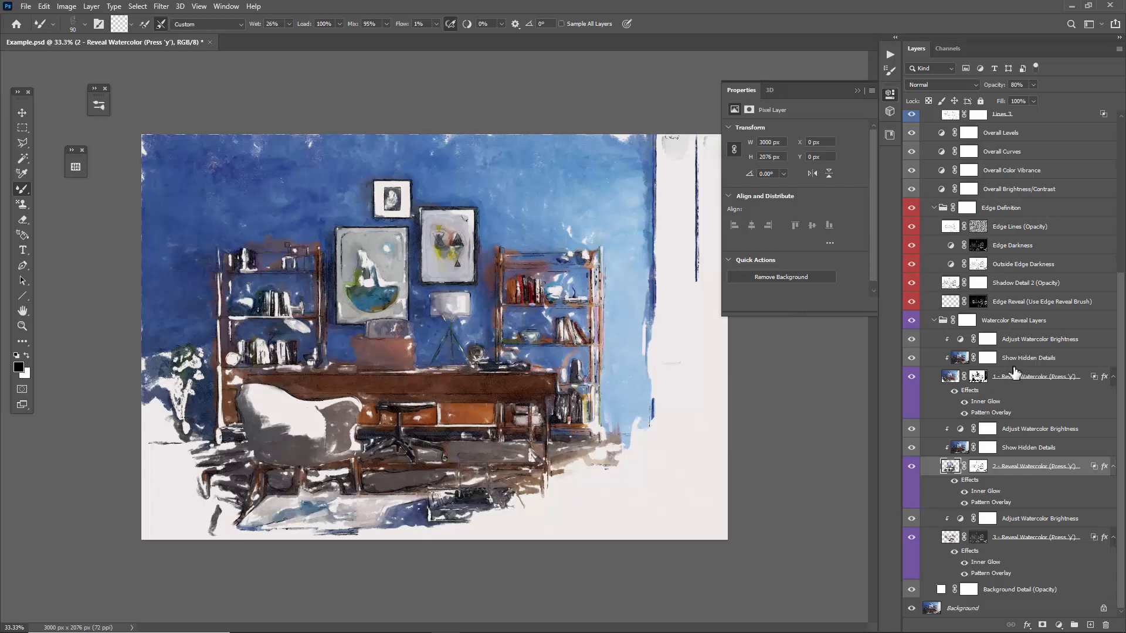
left_click(857, 91)
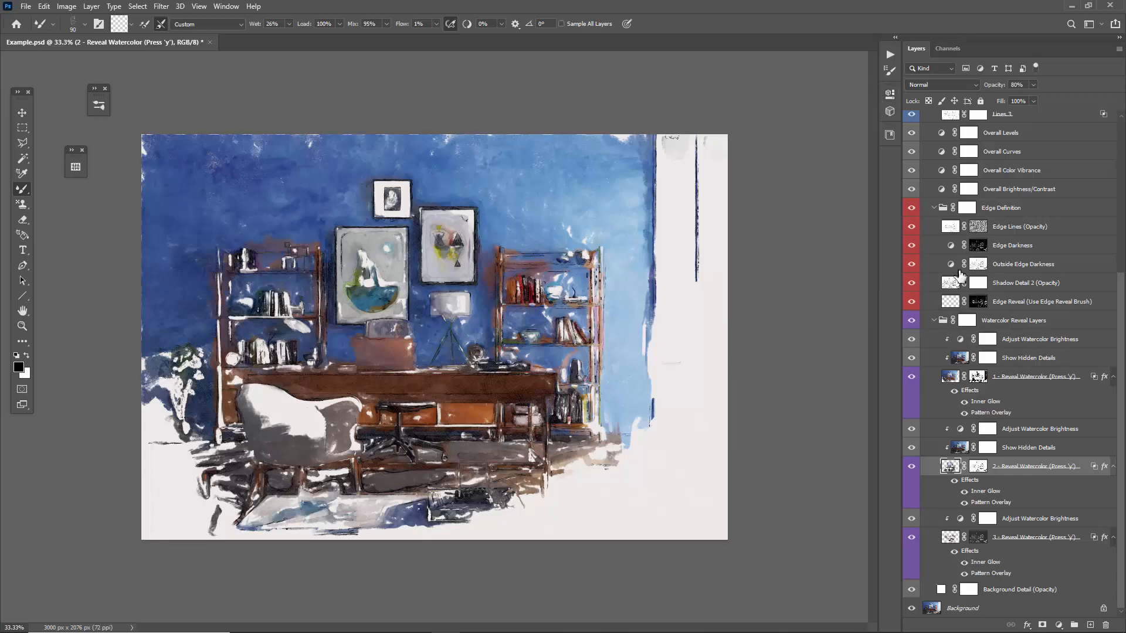
Collapse all the layer groups and layer effects, and reopen only the Watercolor Reveal Layers group.
scroll(951, 258, "up", 4)
scroll(951, 258, "down", 4)
key("v")
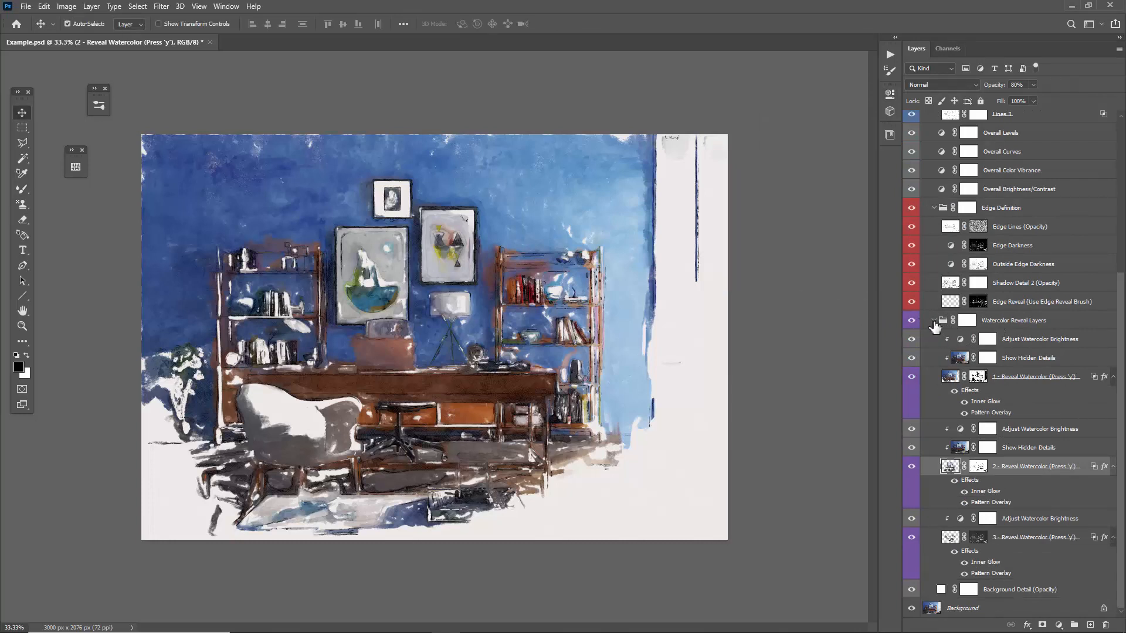
left_click(935, 322, "ctrl")
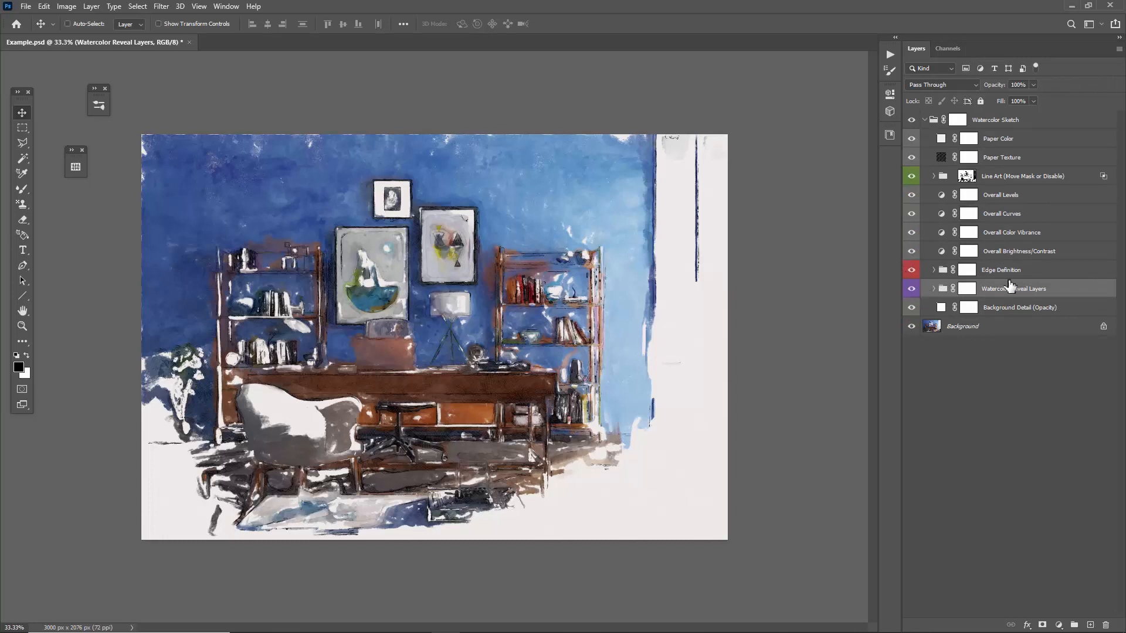
left_click(934, 290)
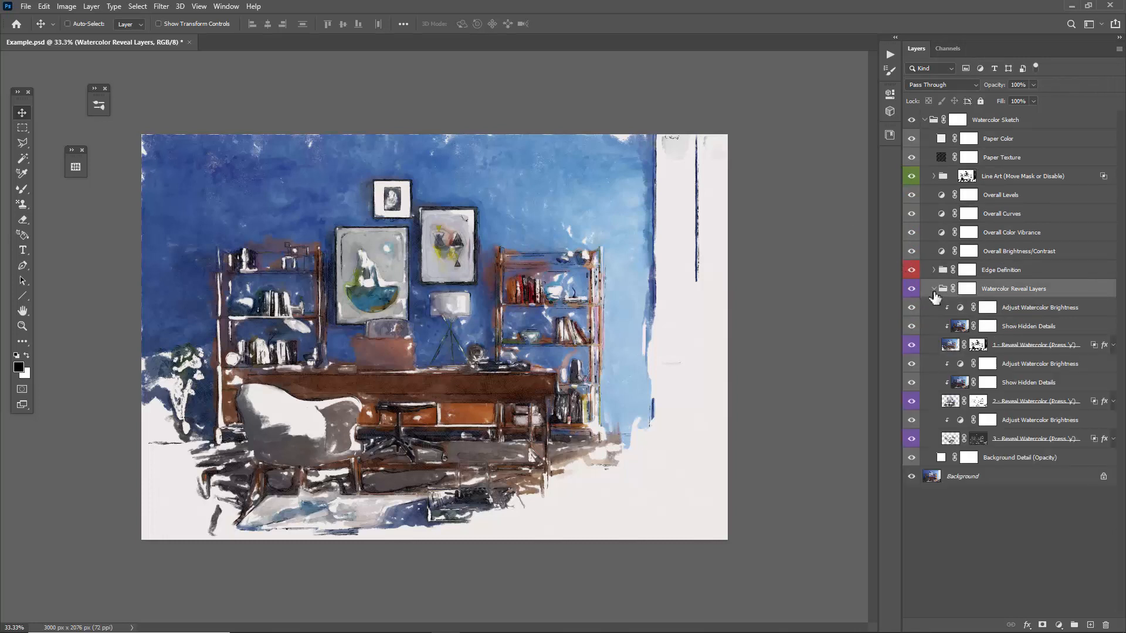
Examine the Adjust Watercolor Brightness and Show Hidden Details layers that belong to the reveal watercolor layers.
left_click(1022, 309)
left_click(1026, 328, "shift")
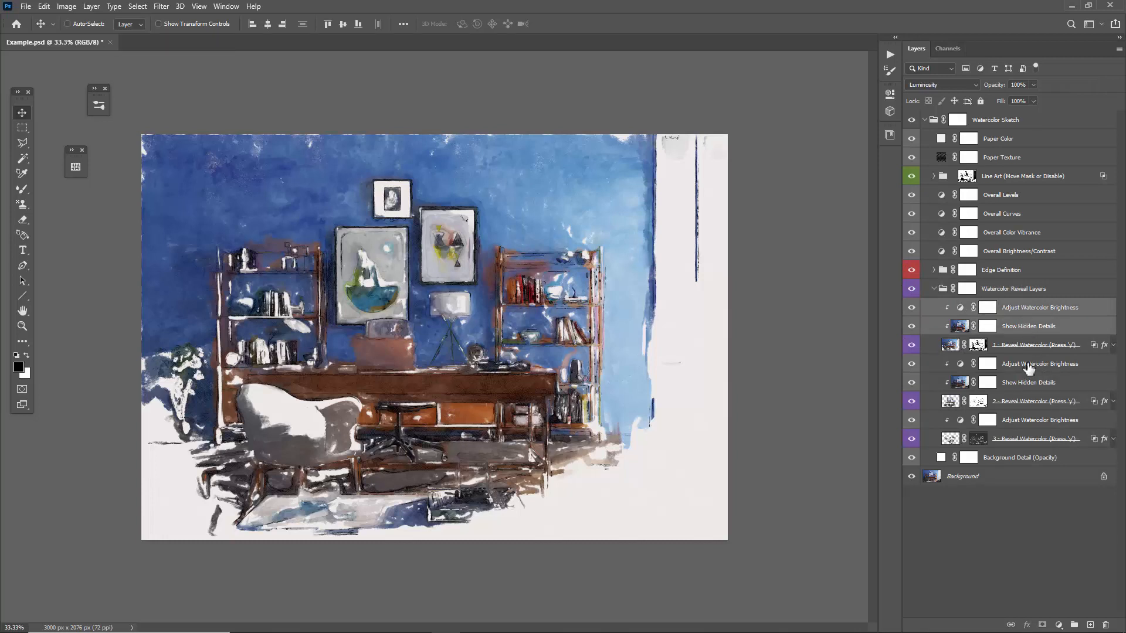
left_click(1011, 326, "ctrl")
left_click(1015, 325)
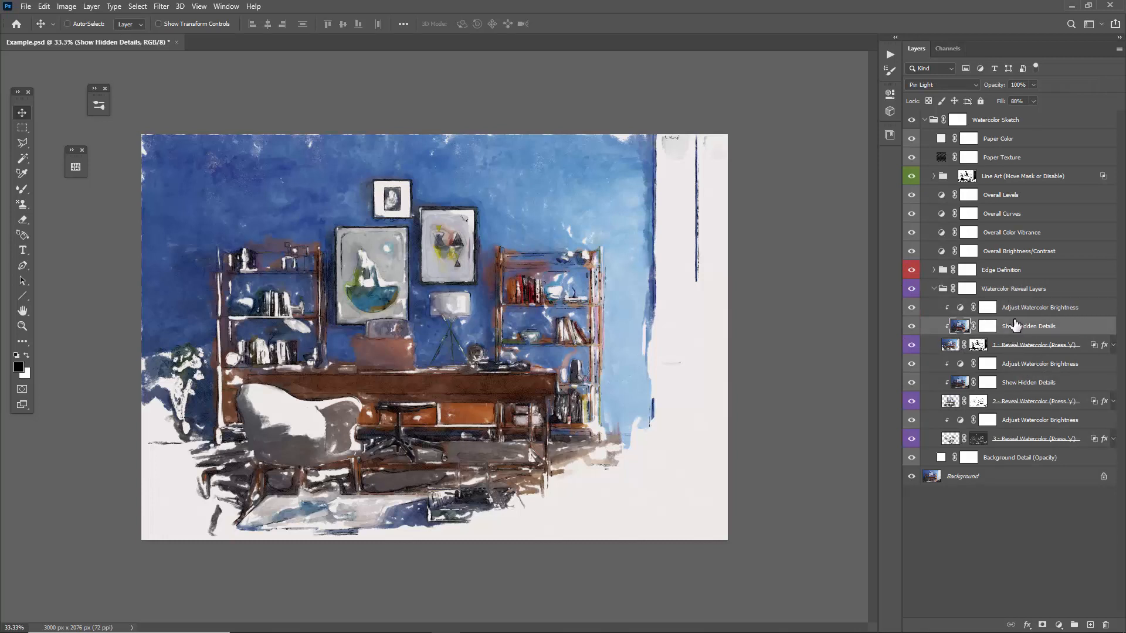
left_click(1020, 345)
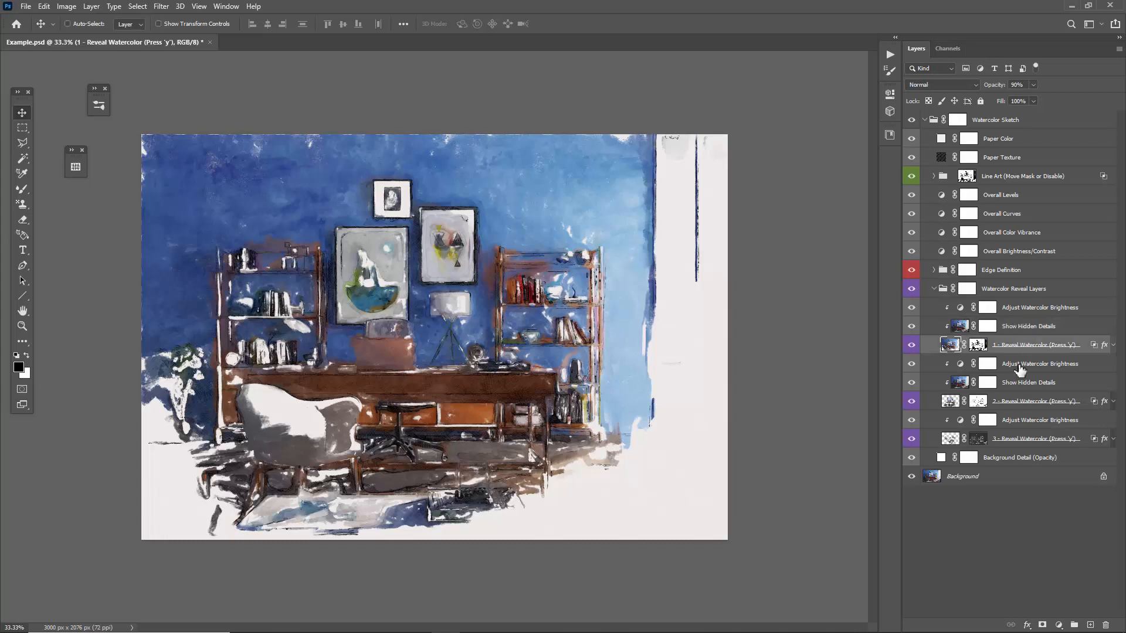
left_click(1018, 402, "ctrl")
left_click(1015, 308)
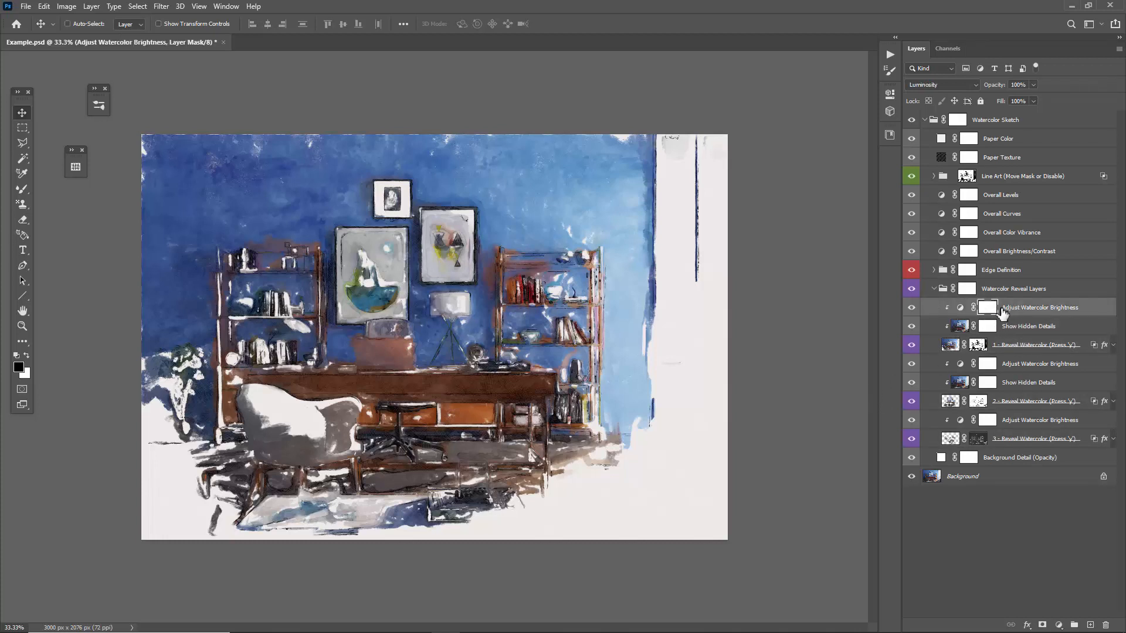
left_click(1029, 365, "ctrl")
left_click(1026, 419, "ctrl")
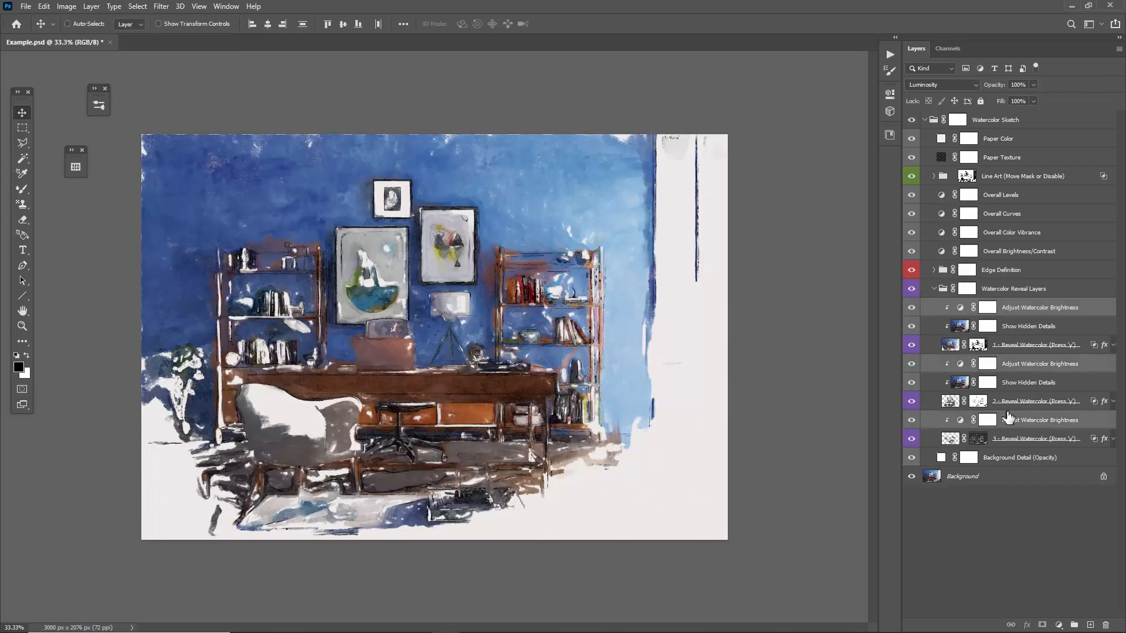
Darken the first reveal layer through its Adjust Watercolor Brightness levels, setting the midtones to 0.83 and raising the black input slightly.
left_click(1013, 309)
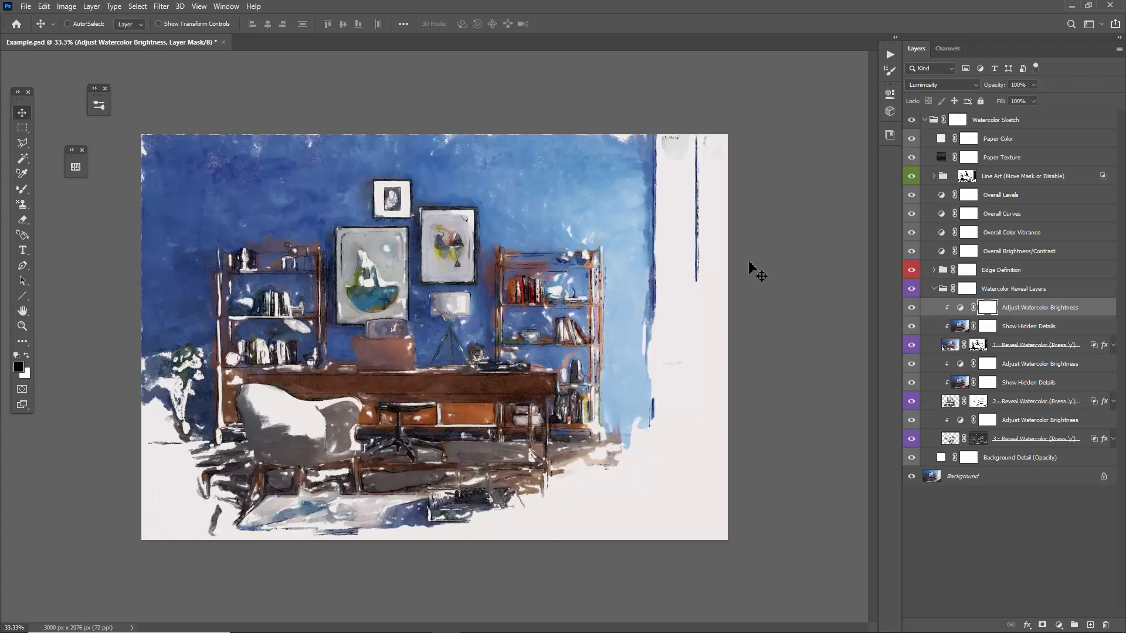
double_click(961, 308)
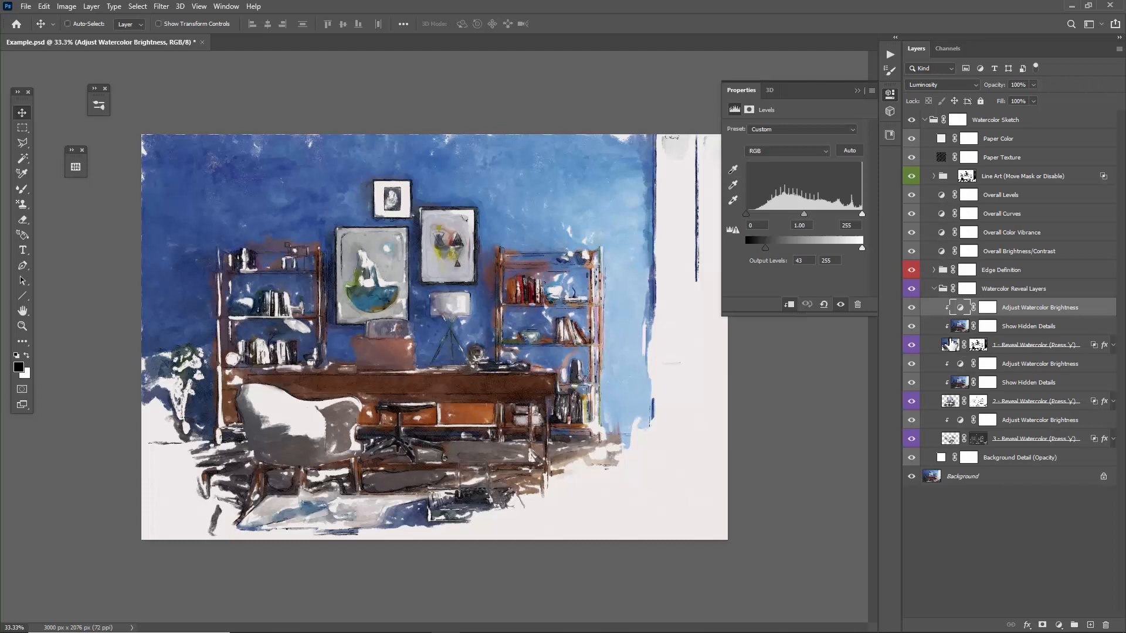
mouse_move(765, 248)
left_mouse_down()
mouse_move(731, 248)
mouse_move(765, 249)
left_mouse_up()
left_click_drag(804, 214, 754, 216)
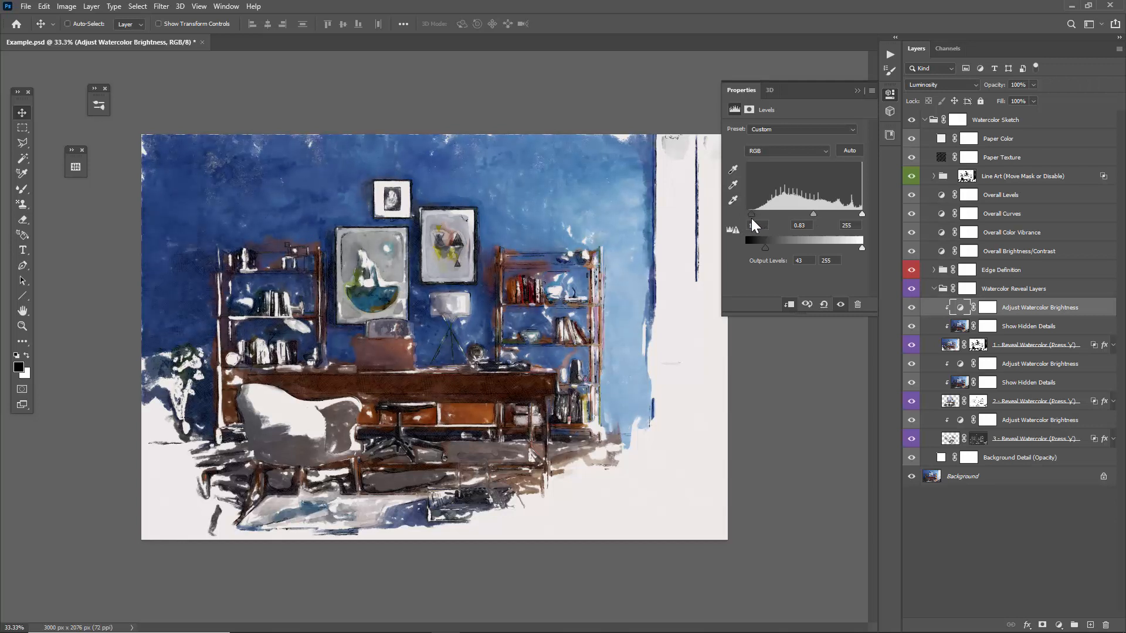
left_click(858, 91)
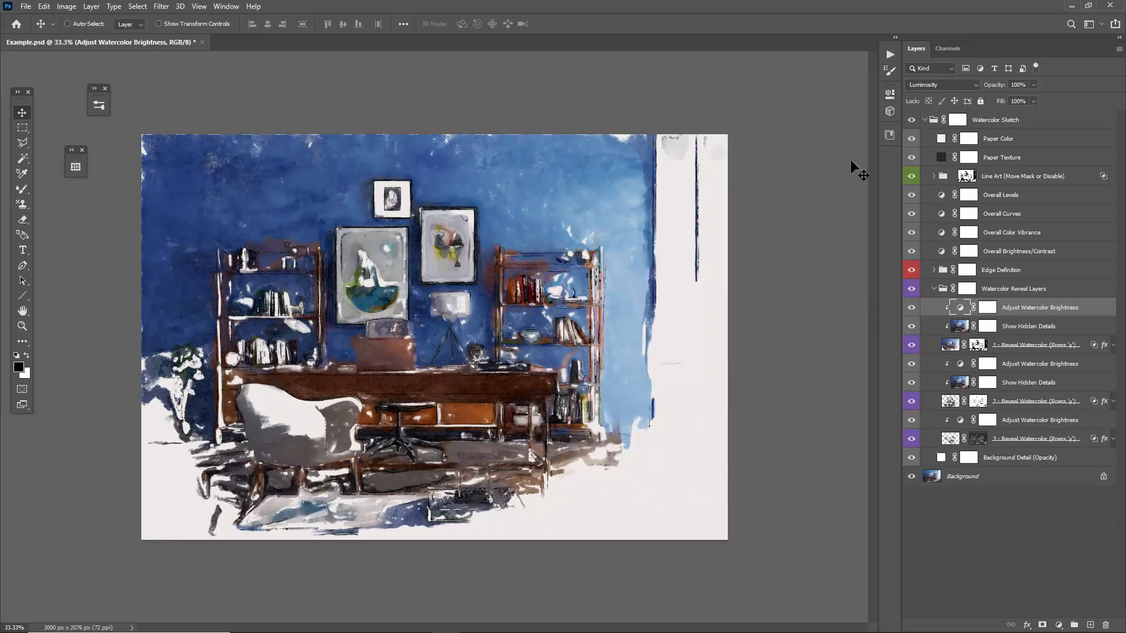
Compare the painting with the first reveal layer's Show Hidden Details hidden and shown, and select the second reveal layer's Show Hidden Details.
left_click(1029, 326)
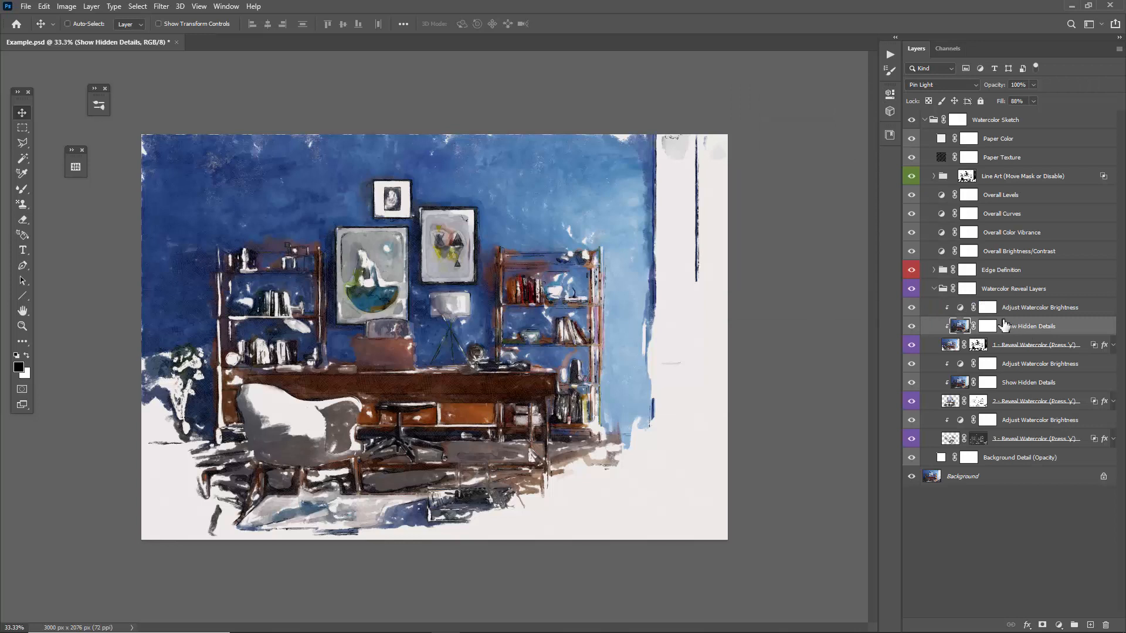
left_click(911, 327)
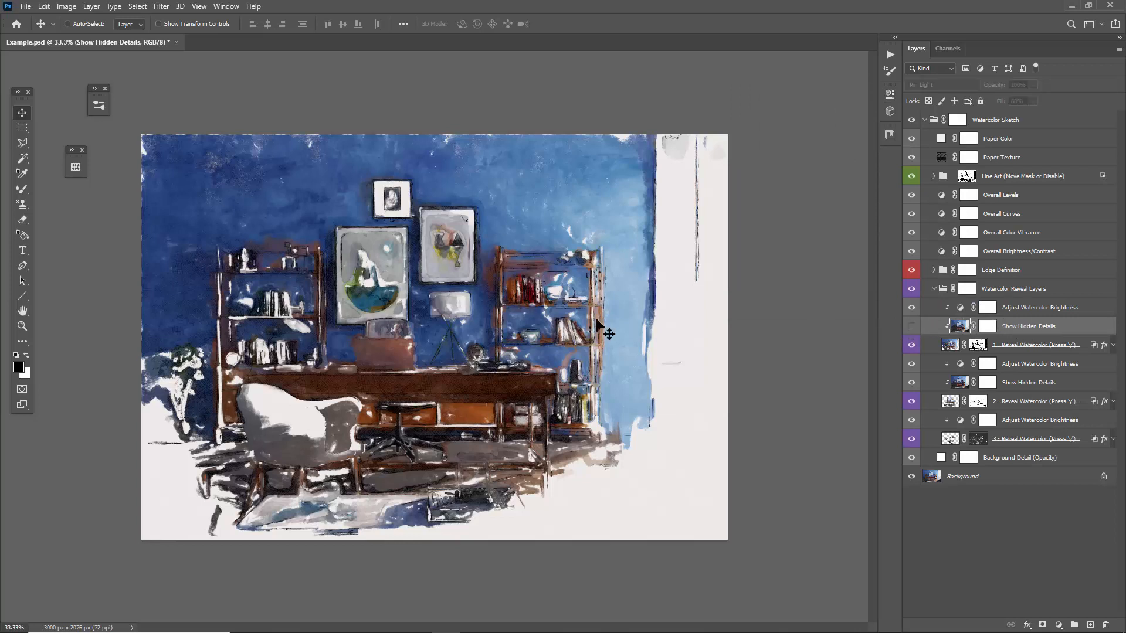
left_click(911, 331)
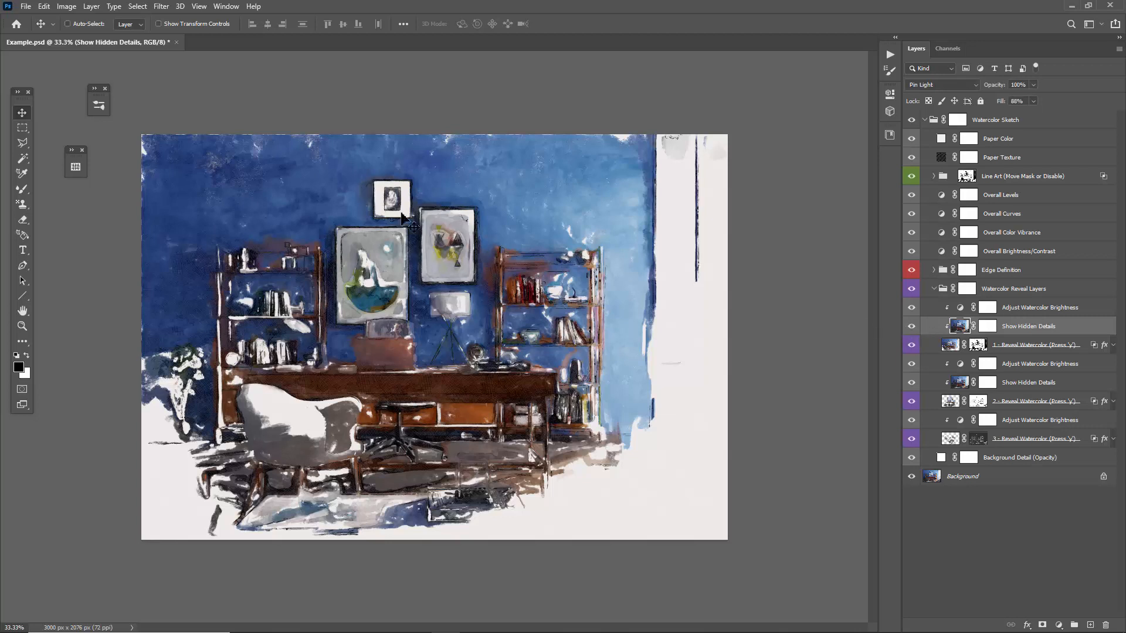
left_click(911, 330)
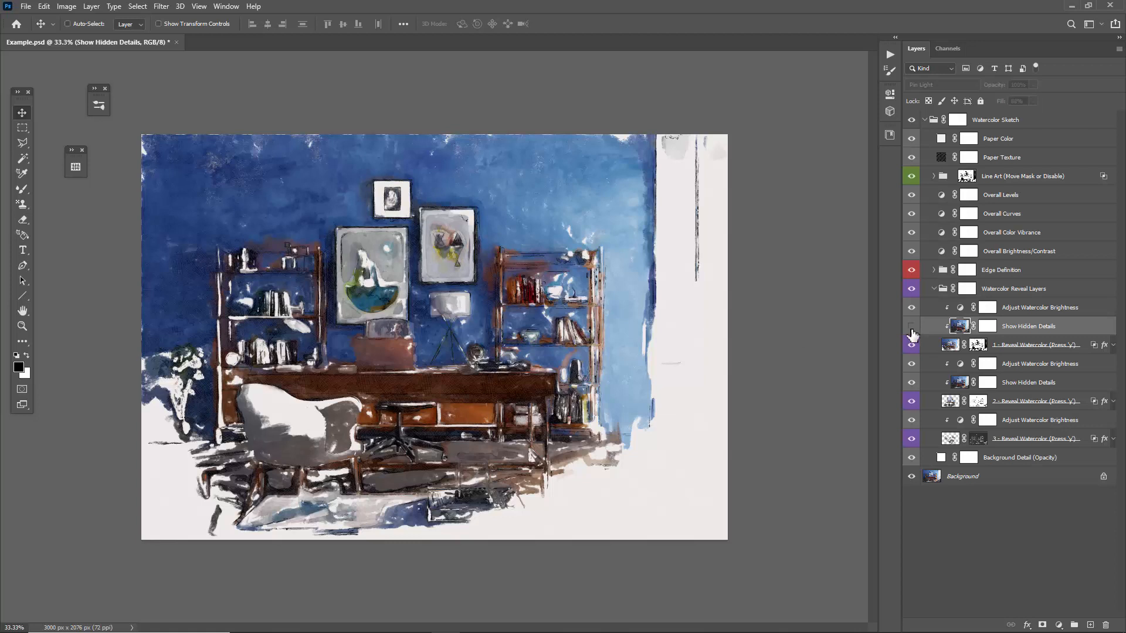
left_click(911, 330)
left_click(912, 331)
left_click(912, 332)
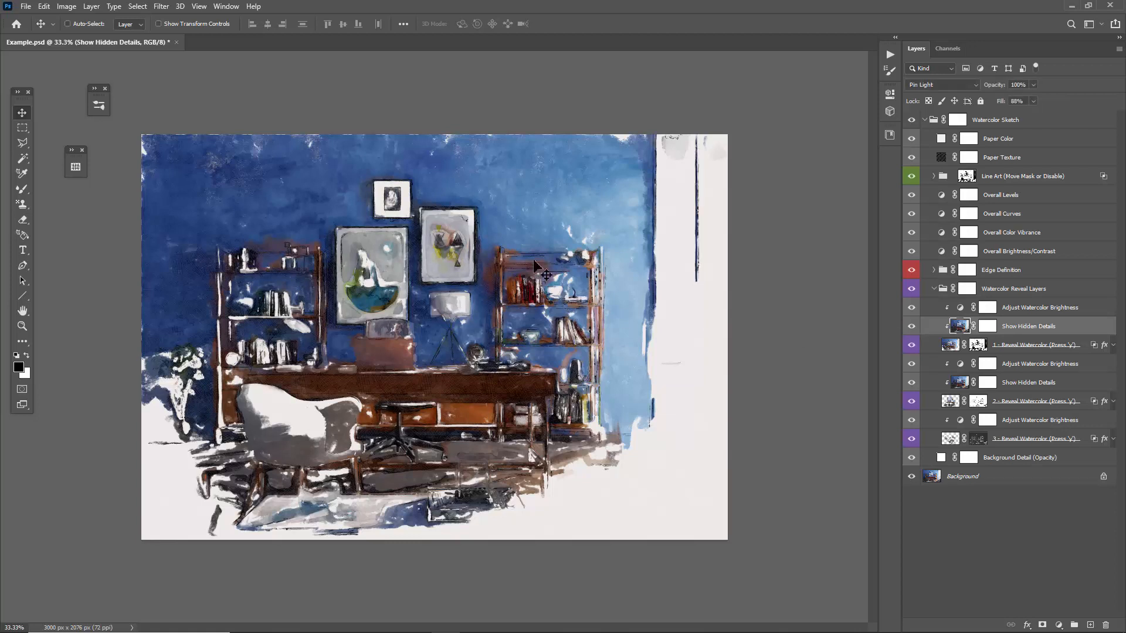
left_click(912, 328)
left_click(912, 327)
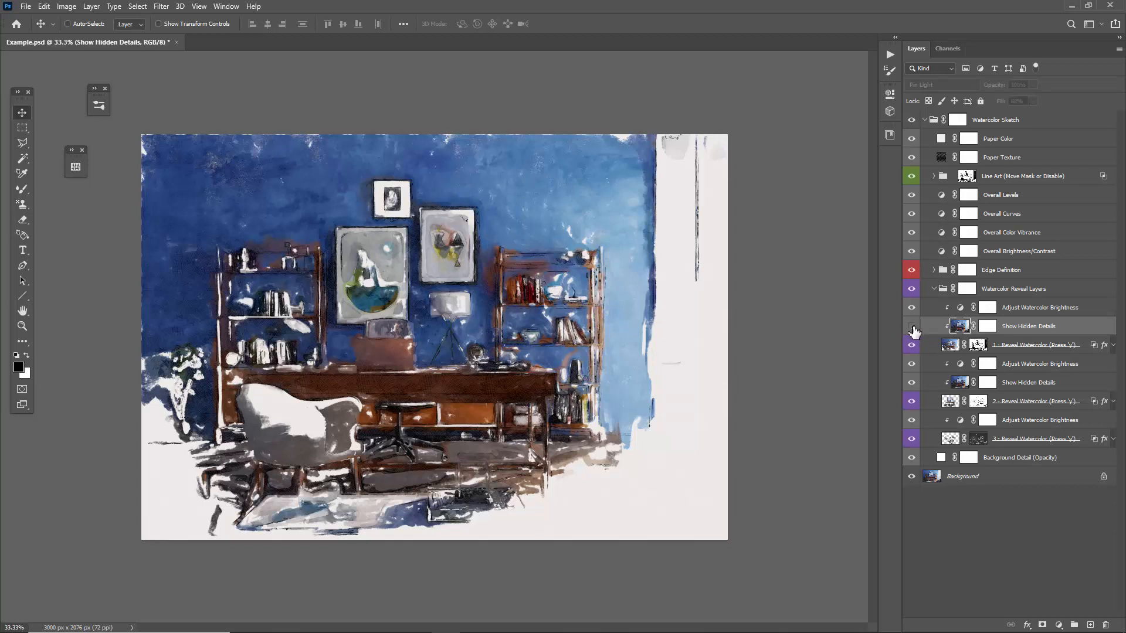
left_click(912, 327)
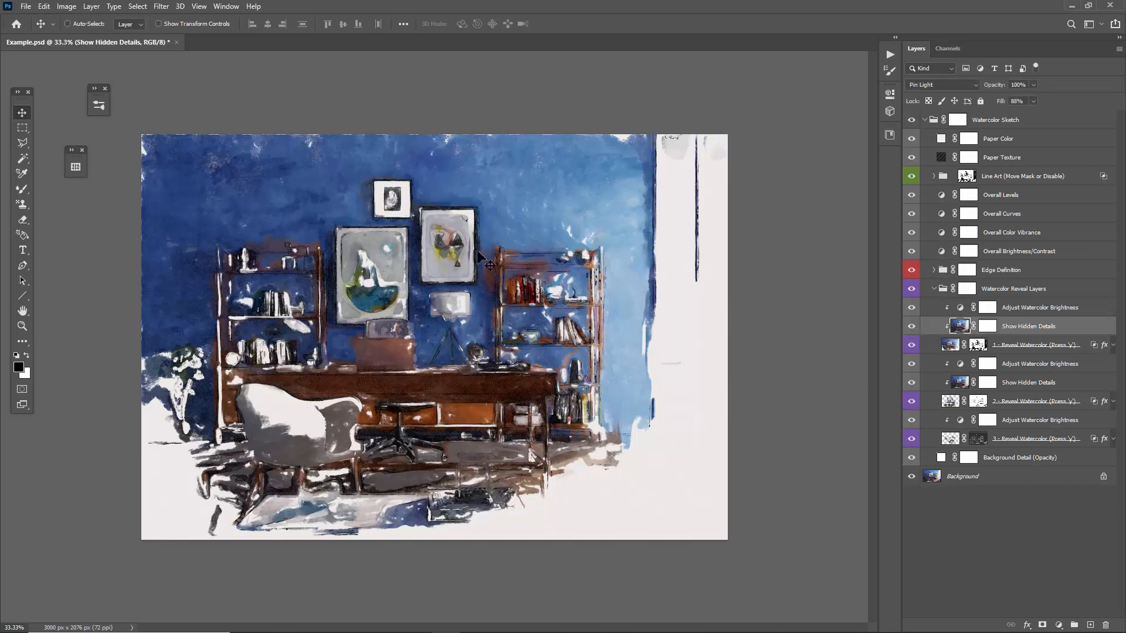
left_click(1029, 384)
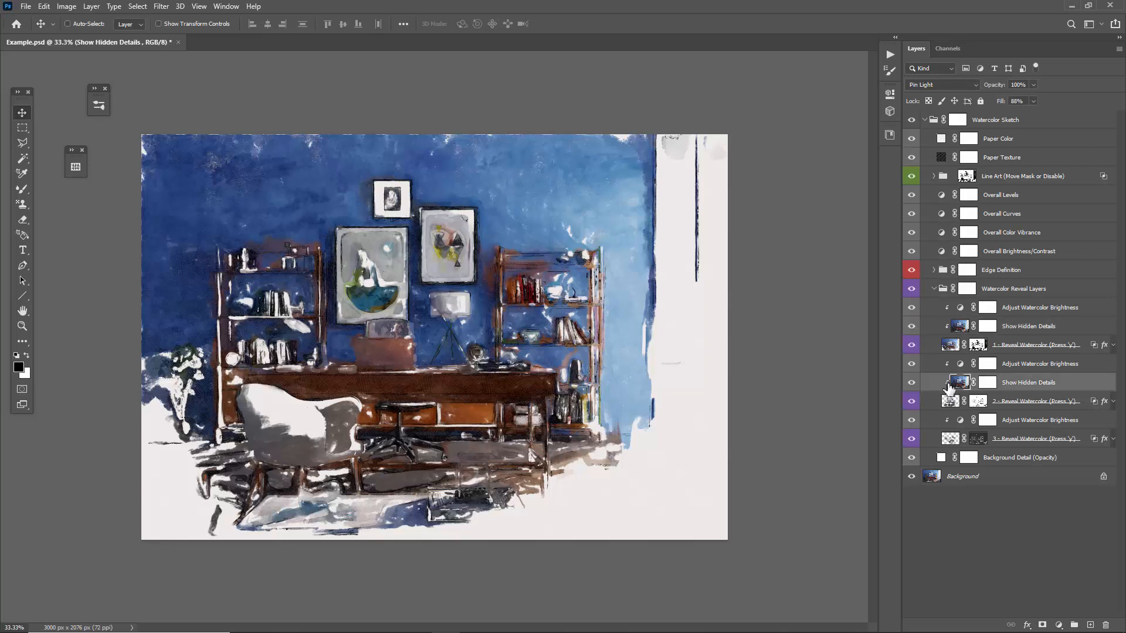
Compare the painting with the second reveal layer's Show Hidden Details hidden and shown.
left_click(912, 383)
left_click(912, 383)
left_click(911, 384)
left_click(912, 384)
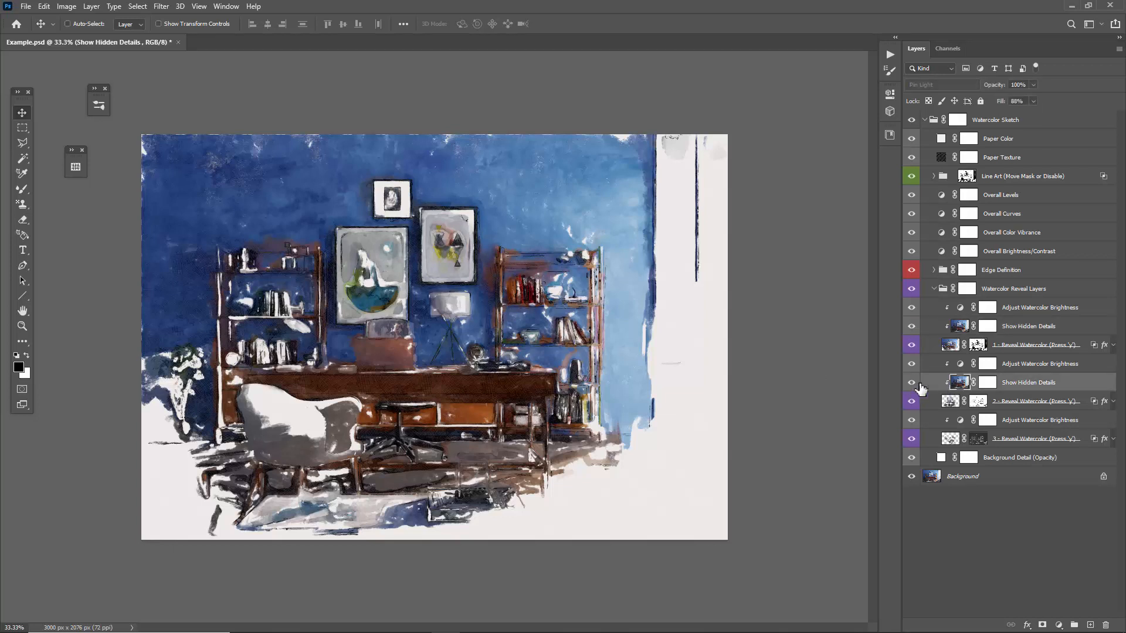
Lighten the second reveal layer by setting the midtones of its Adjust Watercolor Brightness levels to 1.31.
left_click(1004, 367)
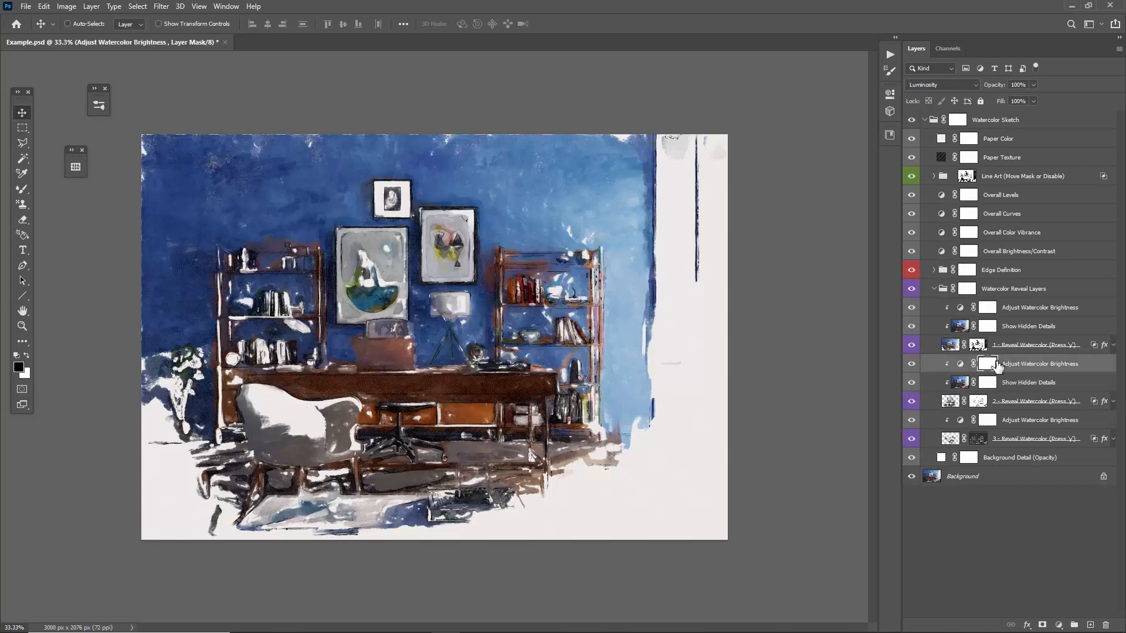
double_click(960, 365)
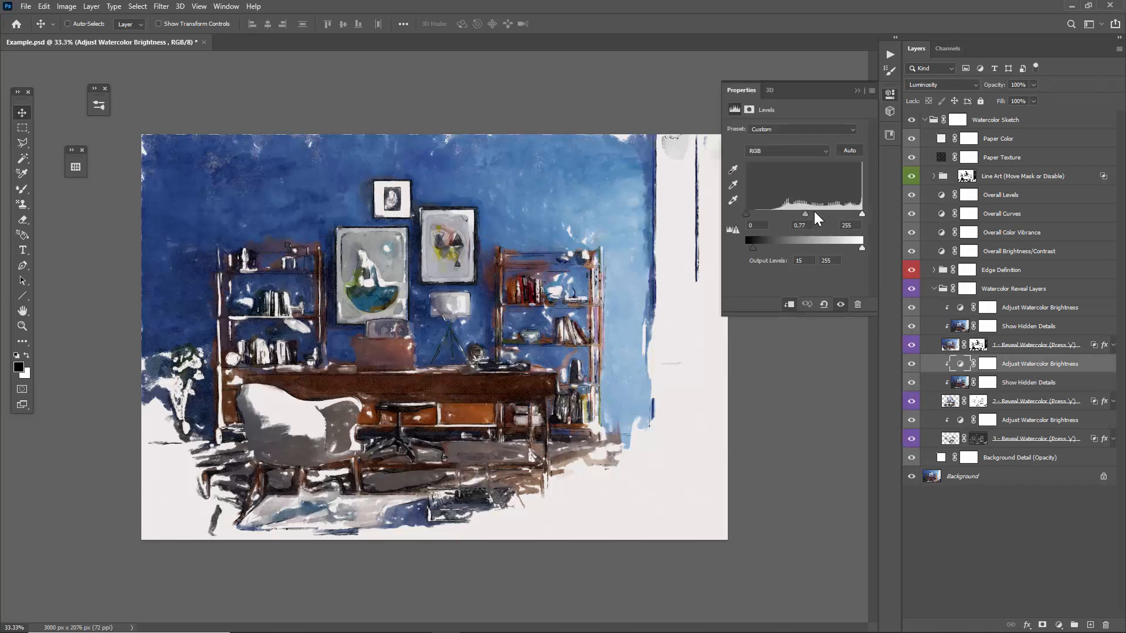
left_click_drag(806, 214, 792, 215)
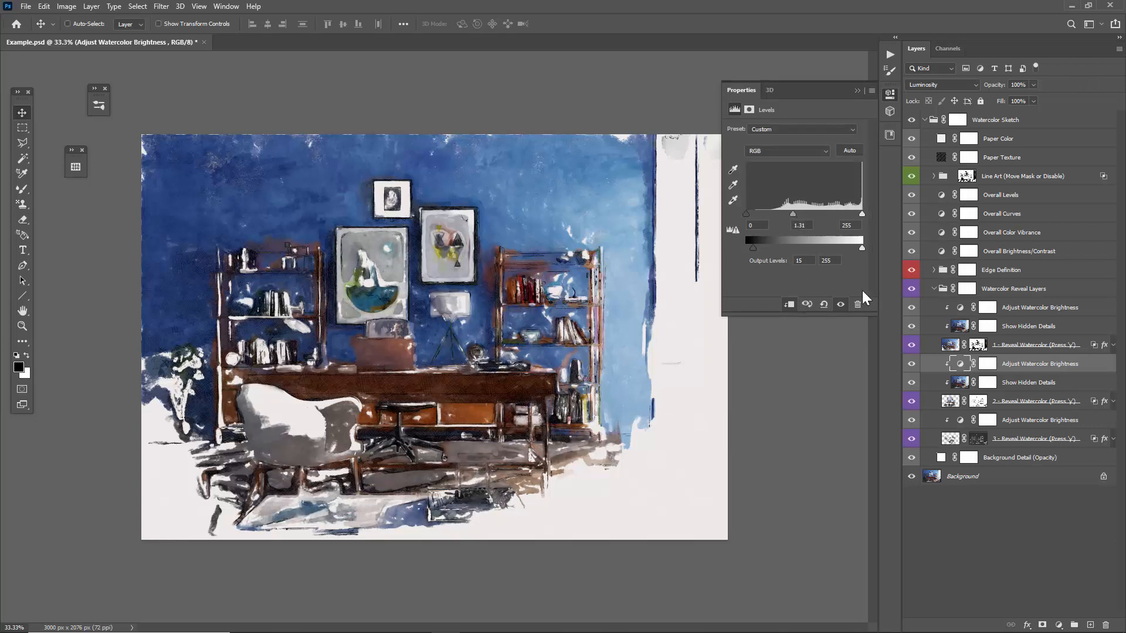
Set the midtones of the third reveal layer's Adjust Watercolor Brightness levels to about 1.04 and close the levels settings.
left_click(990, 420)
left_click(964, 421)
left_click(963, 421)
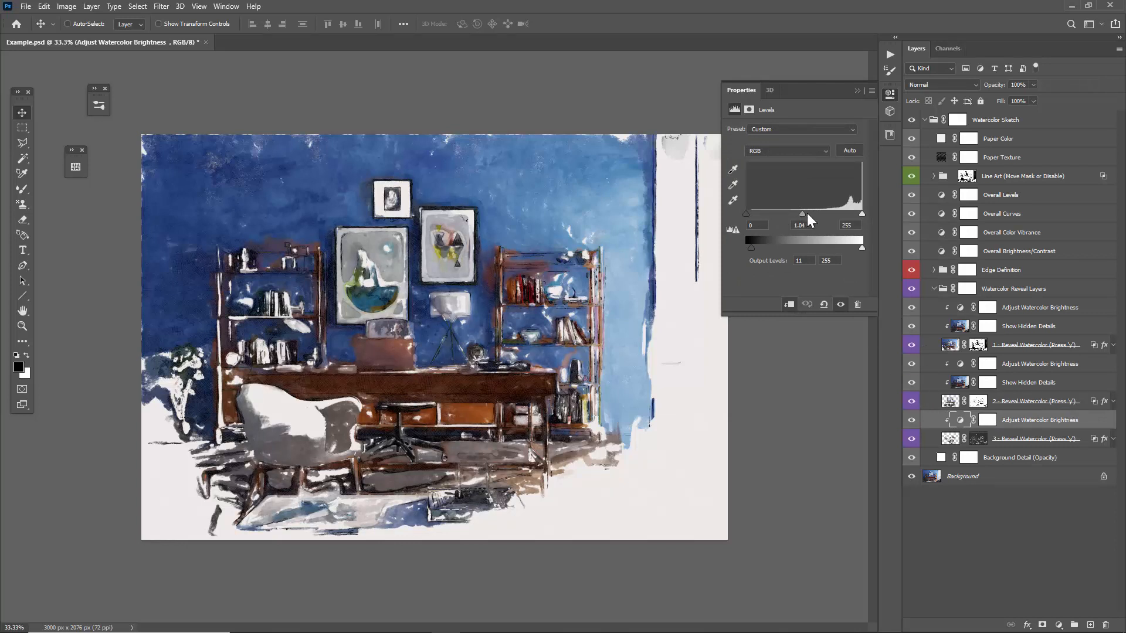
left_click_drag(797, 216, 803, 215)
left_click(856, 85)
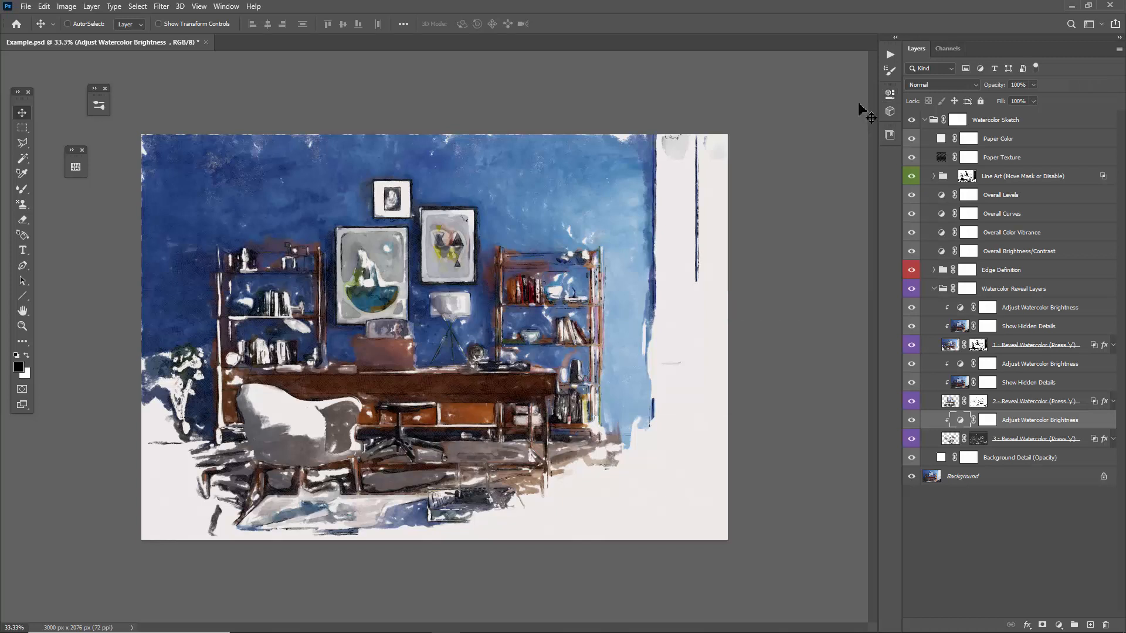
Paint on the third reveal layer with a smaller Art History Brush, revealing the plant, floor, foreground furniture and window wall.
left_click(950, 439)
key("y")
key("bracketleft")
key("bracketleft")
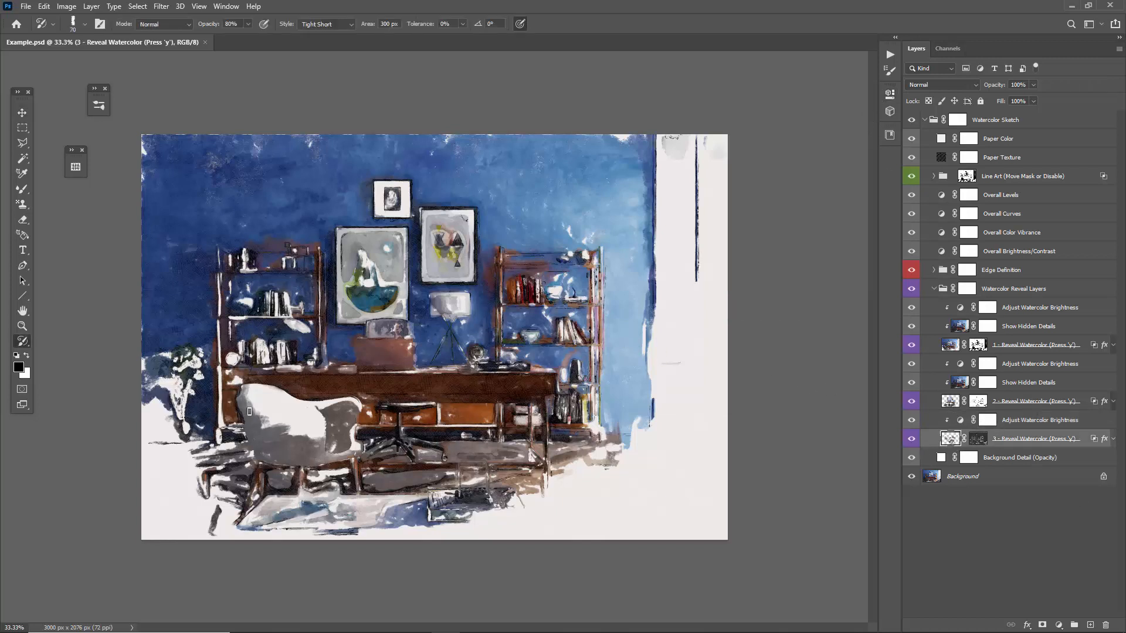
mouse_move(186, 429)
left_mouse_down()
mouse_move(163, 470)
mouse_move(206, 477)
mouse_move(205, 501)
mouse_move(169, 521)
mouse_move(254, 507)
mouse_move(292, 532)
mouse_move(422, 535)
mouse_move(605, 503)
mouse_move(488, 494)
mouse_move(584, 487)
mouse_move(617, 440)
mouse_move(619, 458)
mouse_move(654, 442)
mouse_move(616, 416)
mouse_move(674, 369)
mouse_move(650, 278)
mouse_move(627, 337)
mouse_move(440, 404)
mouse_move(400, 444)
mouse_move(306, 421)
mouse_move(262, 499)
mouse_move(546, 504)
mouse_move(387, 518)
mouse_move(154, 427)
mouse_move(168, 396)
mouse_move(164, 450)
mouse_move(194, 447)
mouse_move(159, 438)
mouse_move(200, 447)
mouse_move(186, 453)
mouse_move(185, 477)
mouse_move(306, 502)
mouse_move(434, 509)
mouse_move(466, 483)
mouse_move(519, 498)
mouse_move(607, 472)
mouse_move(570, 462)
mouse_move(606, 468)
mouse_move(601, 483)
mouse_move(640, 456)
mouse_move(611, 510)
mouse_move(653, 491)
mouse_move(630, 471)
mouse_move(665, 430)
mouse_move(626, 409)
mouse_move(638, 430)
mouse_move(661, 416)
mouse_move(667, 371)
left_mouse_up()
Blend the second reveal layer along the wall edge beside the window with the first 175 px Blend brush.
left_click(930, 403)
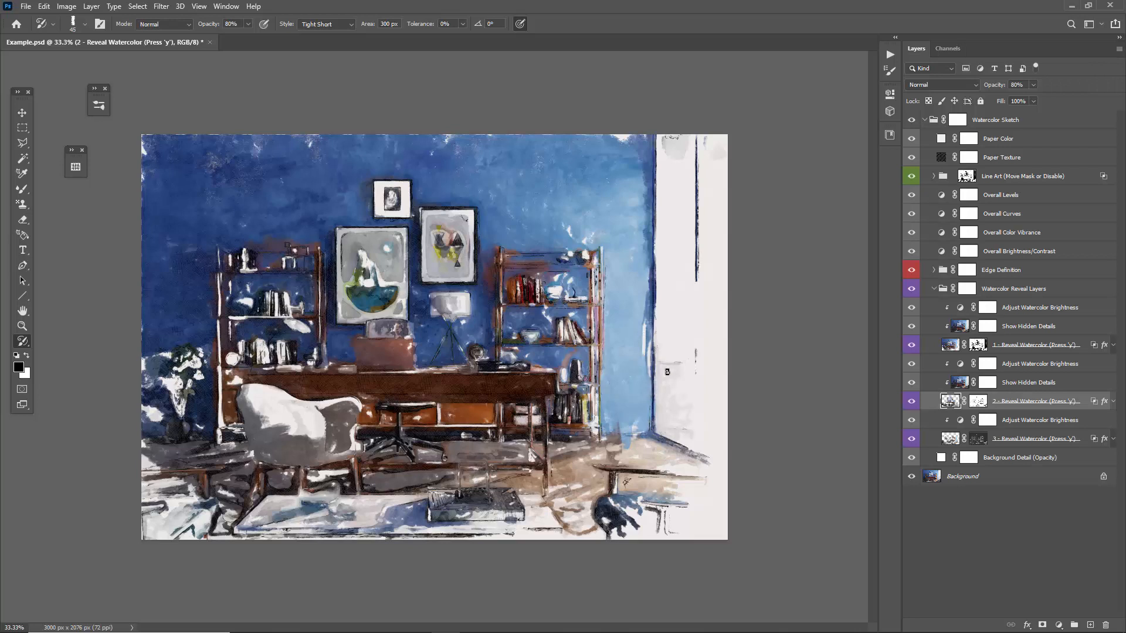
right_click(596, 277)
double_click(621, 455)
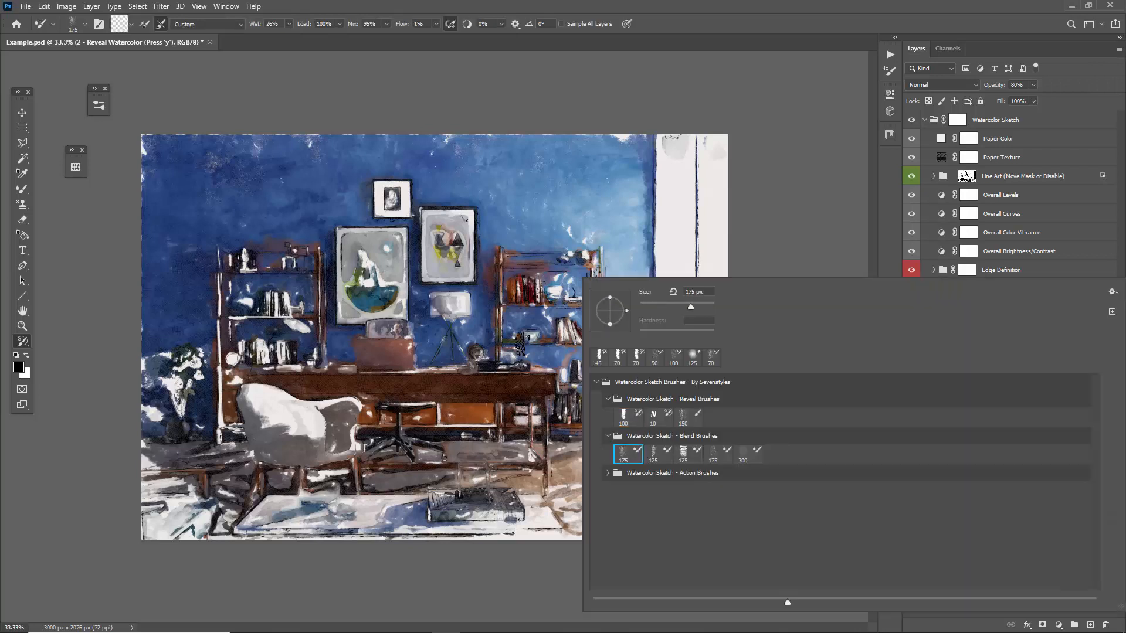
mouse_move(665, 375)
left_mouse_down()
mouse_move(646, 339)
mouse_move(662, 415)
mouse_move(701, 453)
mouse_move(668, 468)
mouse_move(690, 468)
mouse_move(687, 444)
mouse_move(700, 477)
mouse_move(704, 400)
mouse_move(681, 365)
mouse_move(687, 306)
mouse_move(653, 254)
left_mouse_up()
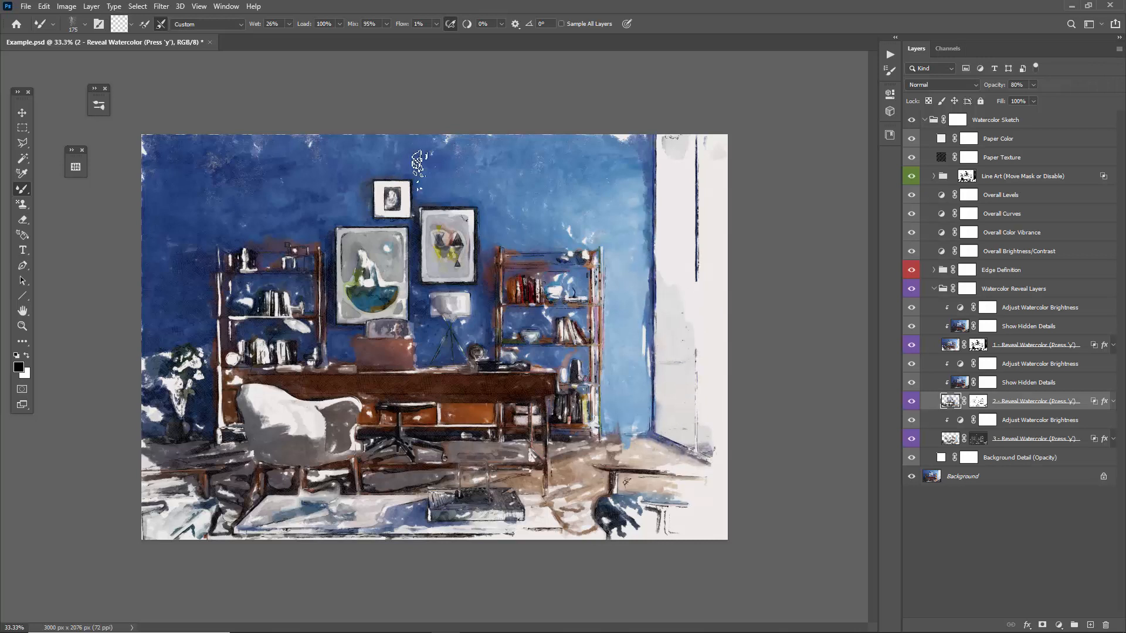
key("v")
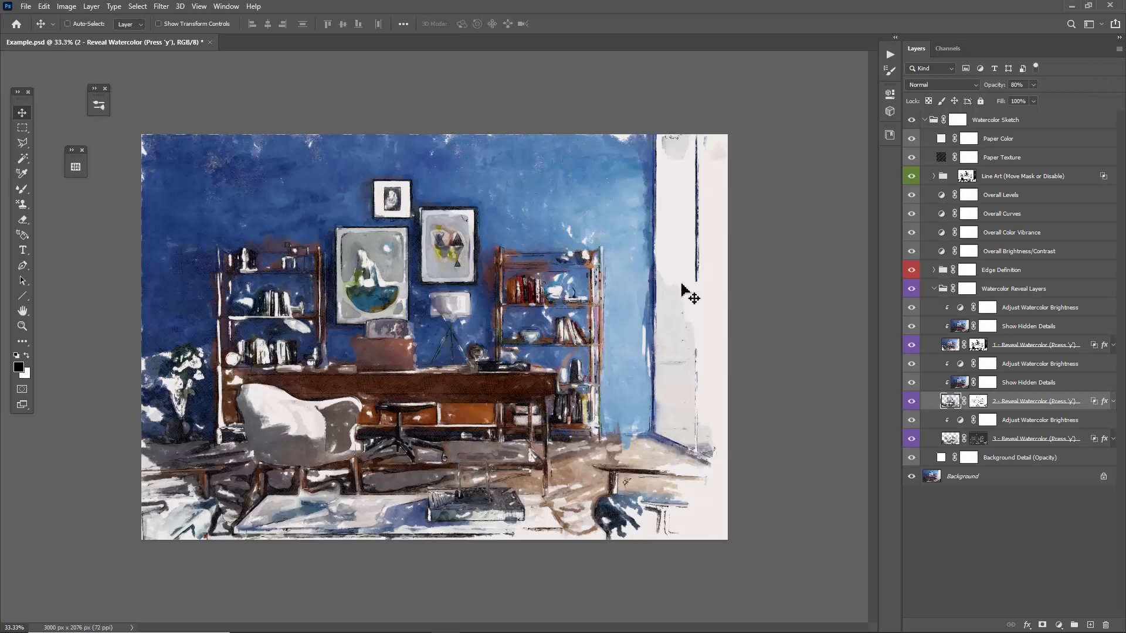
Hide the second and third reveal layers and display the first reveal layer's mask on the canvas.
left_click(978, 346)
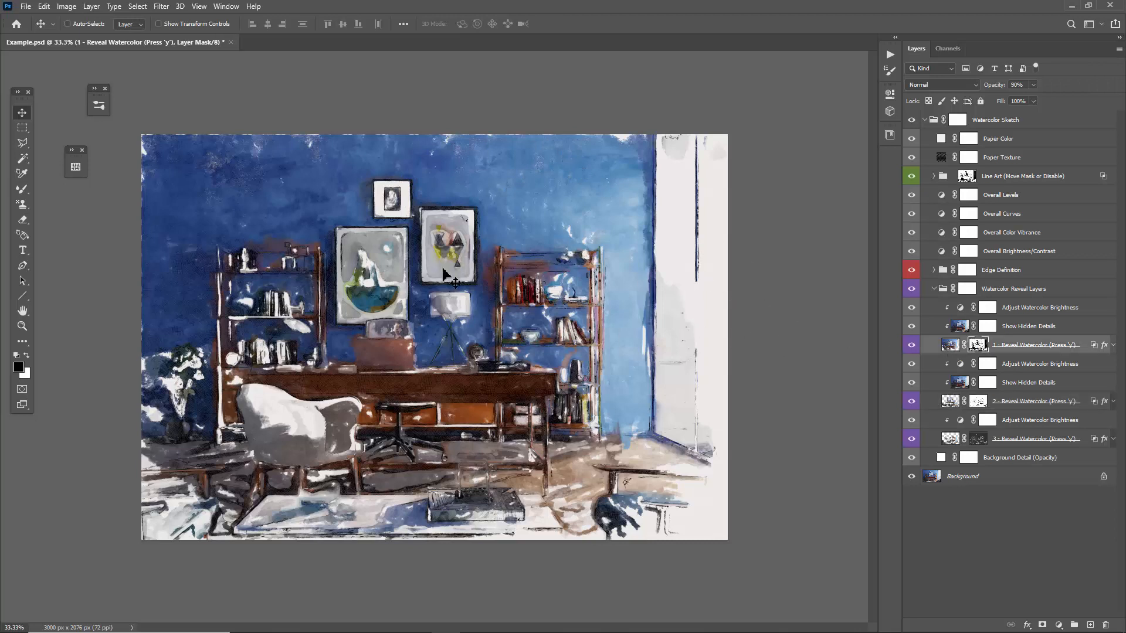
left_click(1021, 403)
left_click(912, 401)
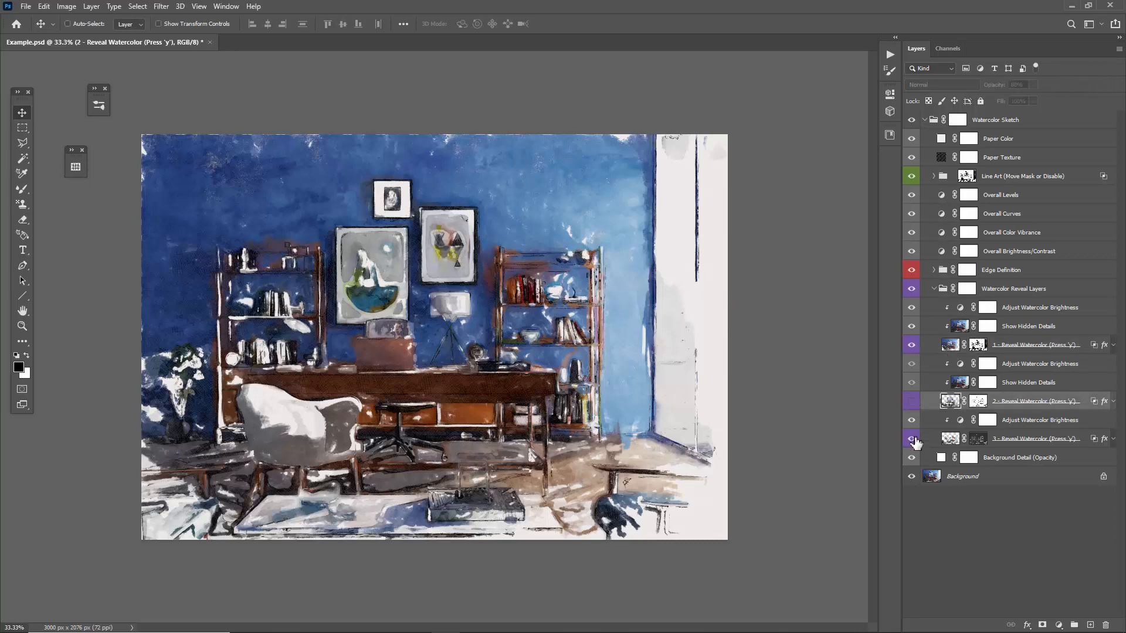
left_click(912, 438)
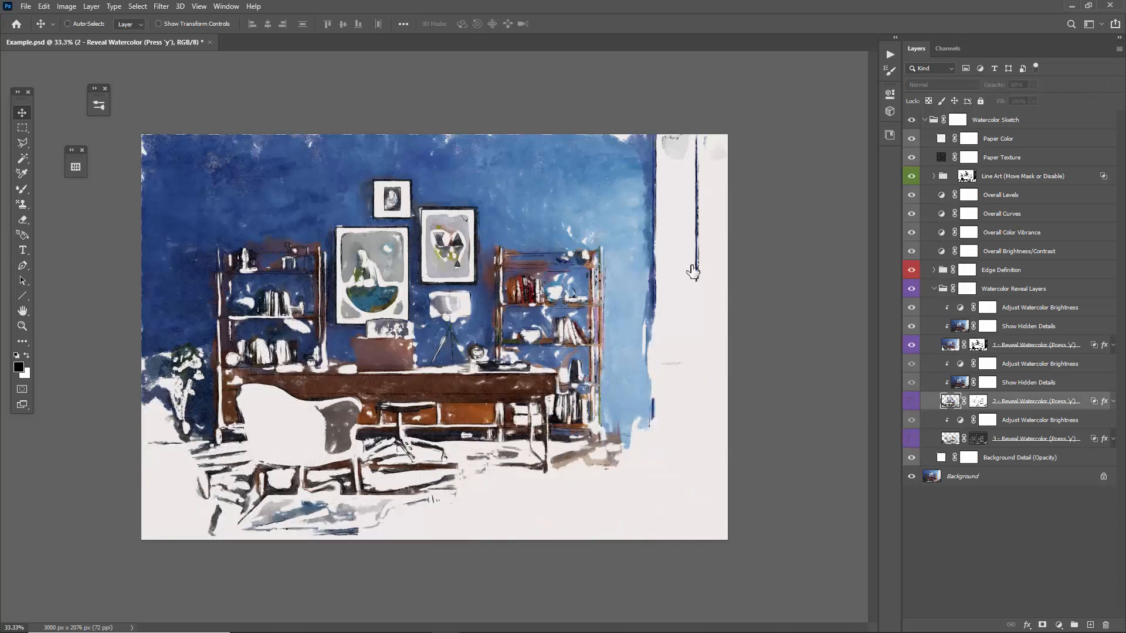
left_click(1021, 364)
left_click(976, 345)
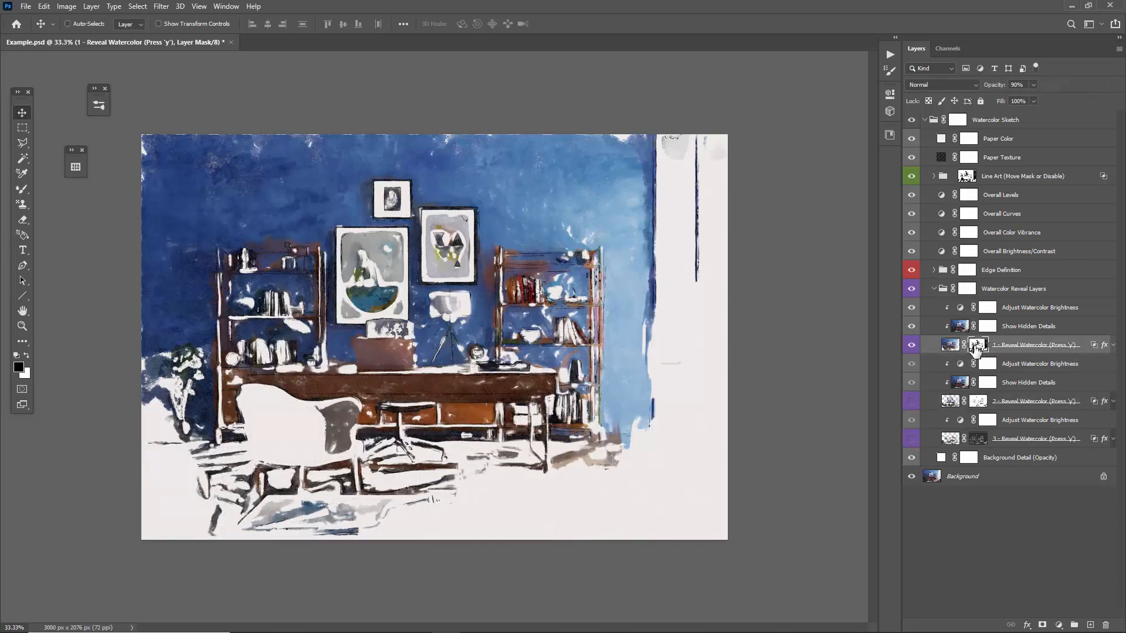
left_click(976, 347, "alt")
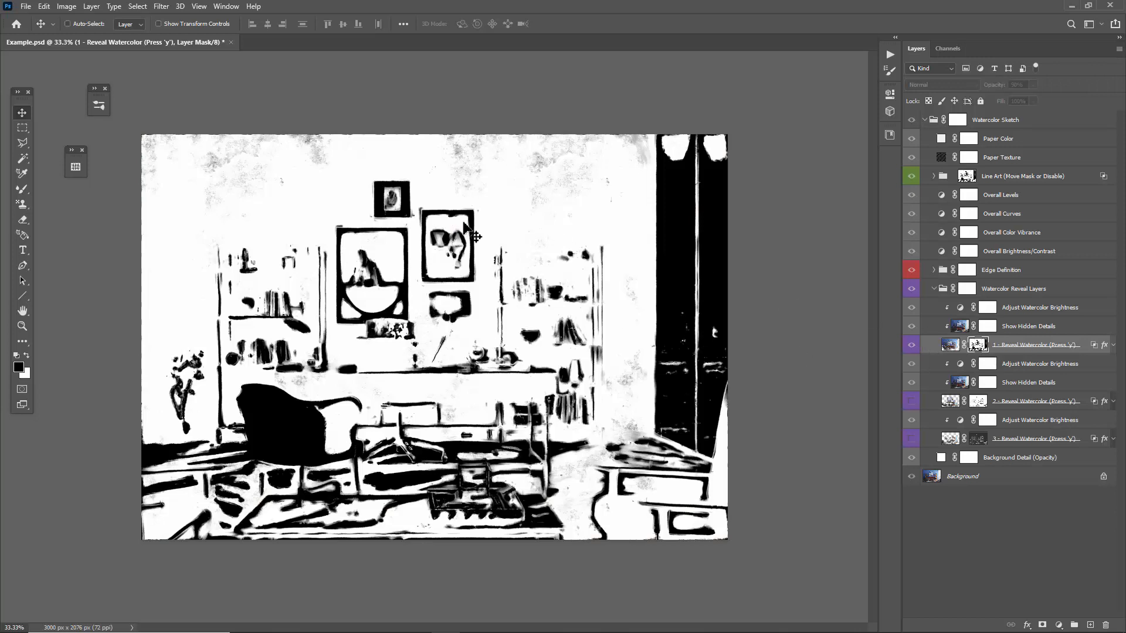
Soften the first reveal layer's mask around the large picture frame with a reduced Blend brush, and return to the painting view.
key("b")
right_click(441, 183)
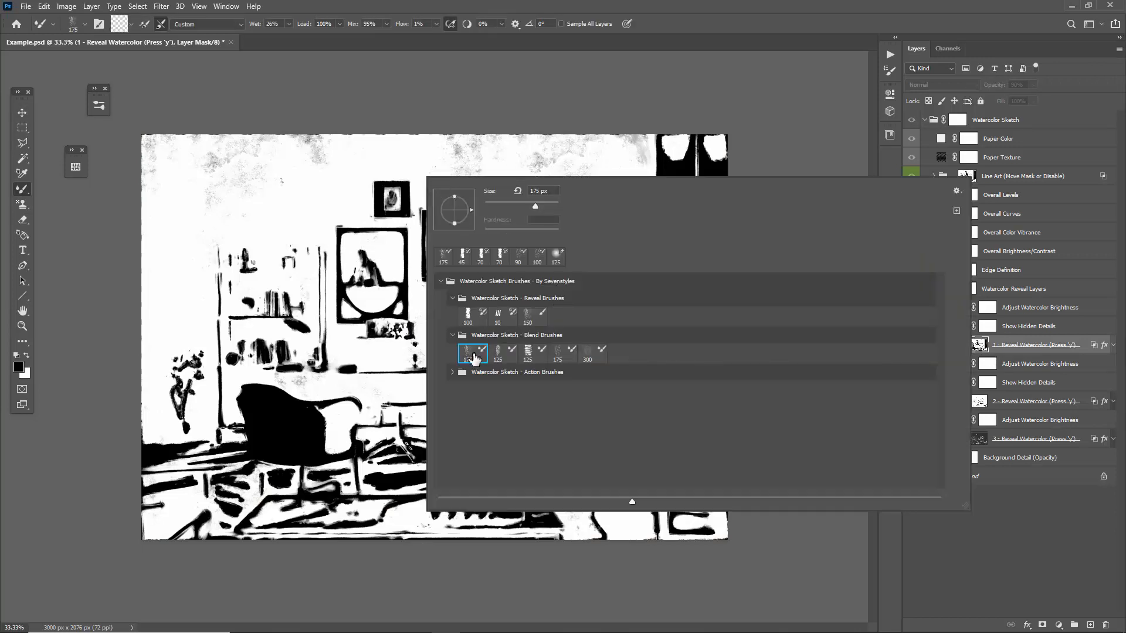
left_click(563, 354)
left_click(332, 232)
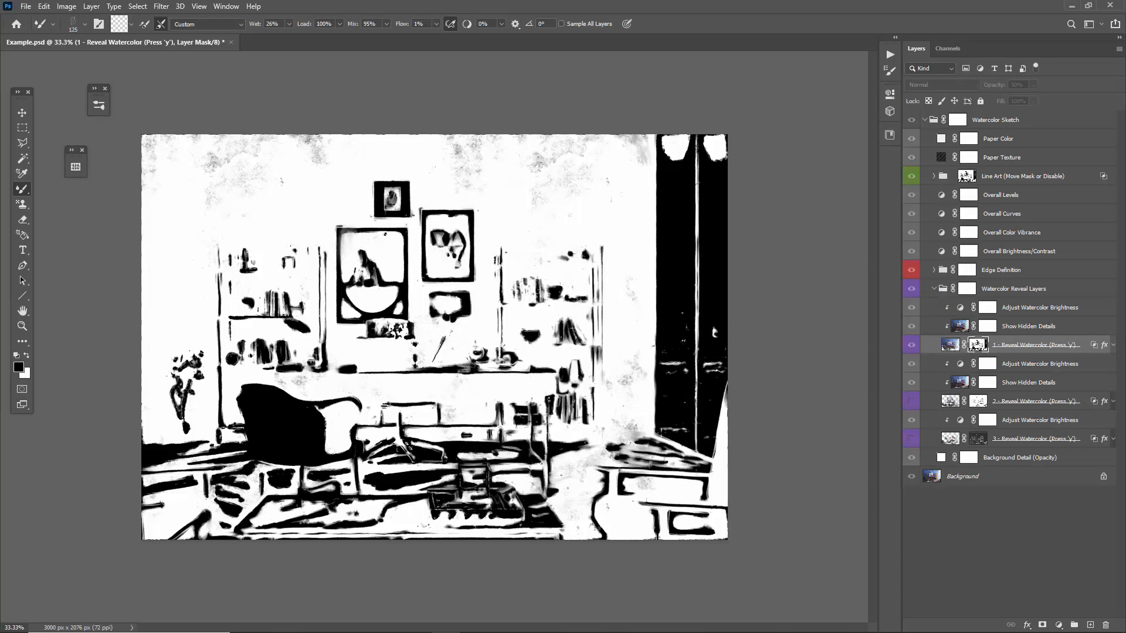
key("bracketleft")
left_click_drag(339, 278, 372, 275)
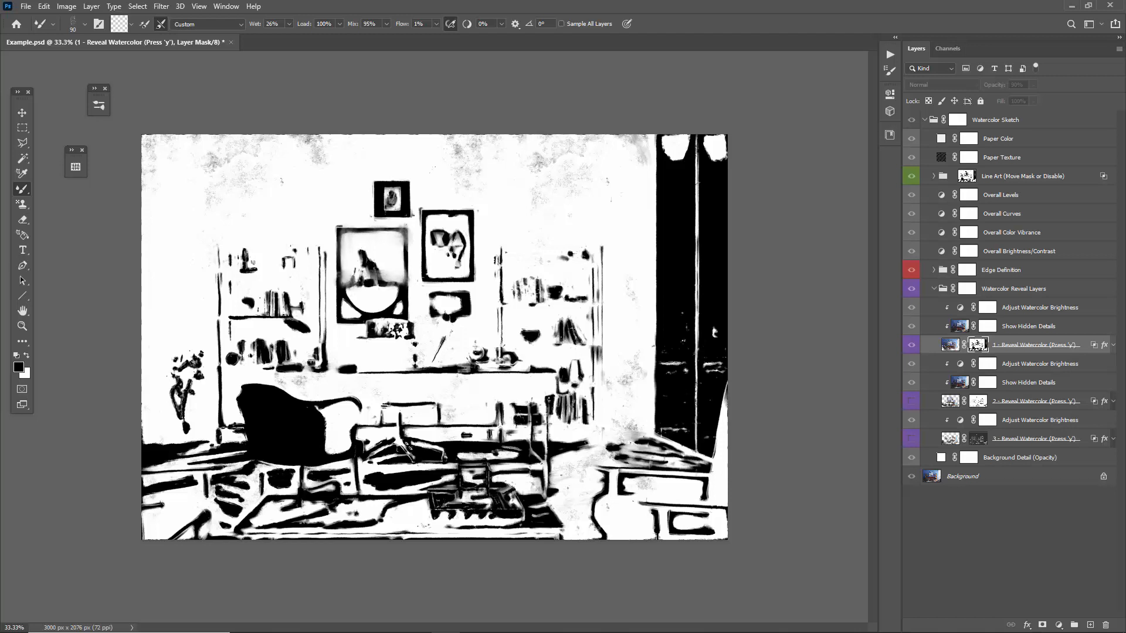
left_click(949, 349)
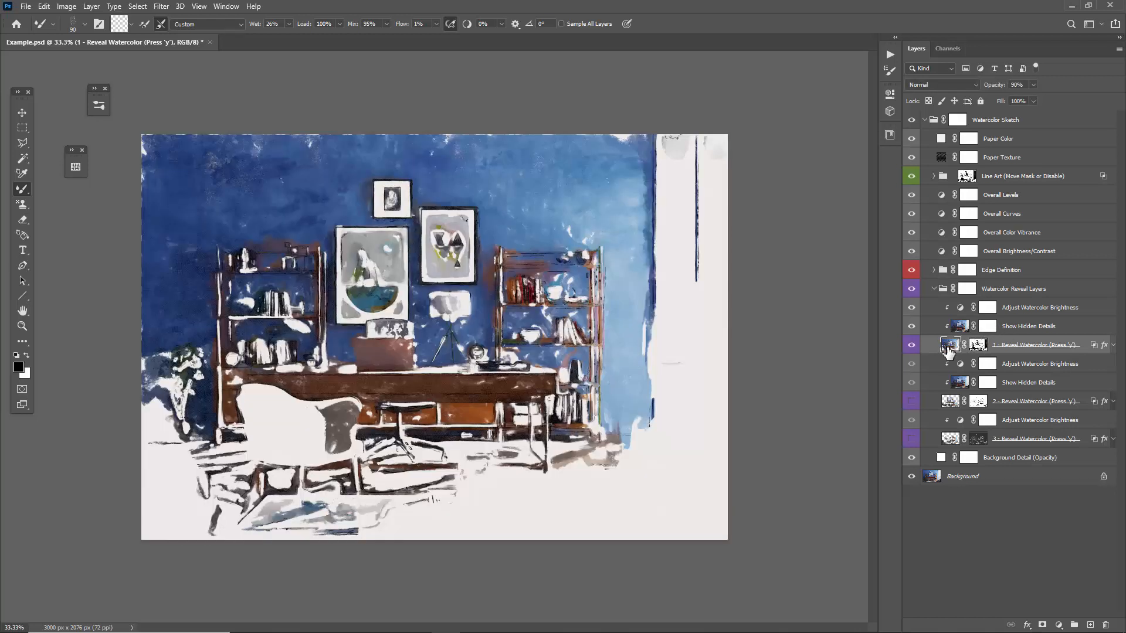
left_click(977, 345)
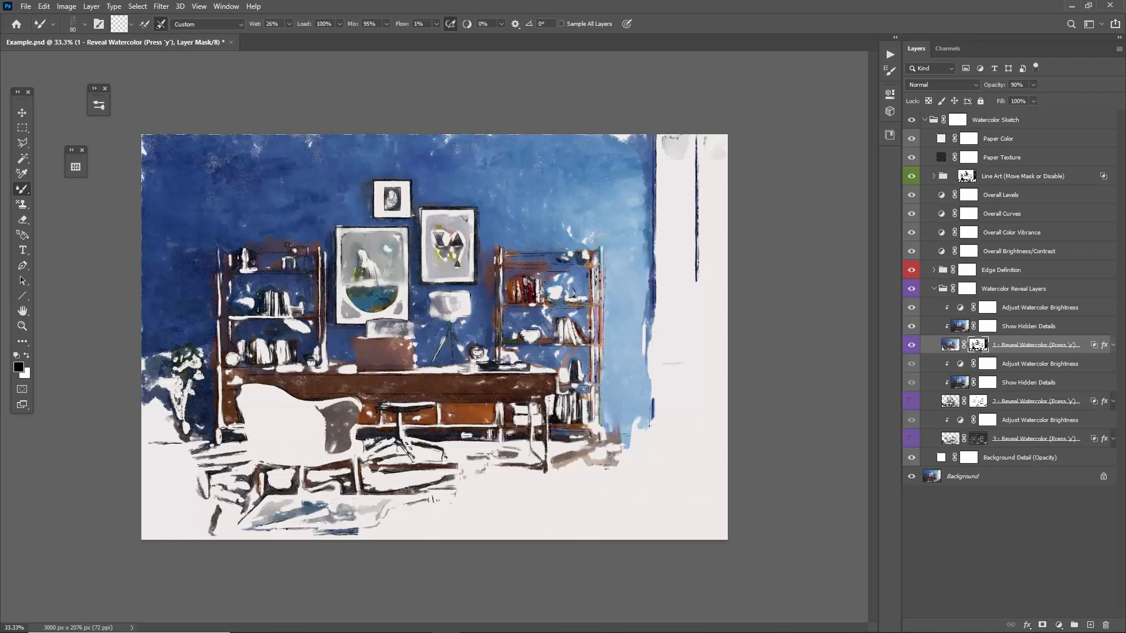
Show the second and third reveal layers again and select the first reveal layer's mask.
left_click(997, 402)
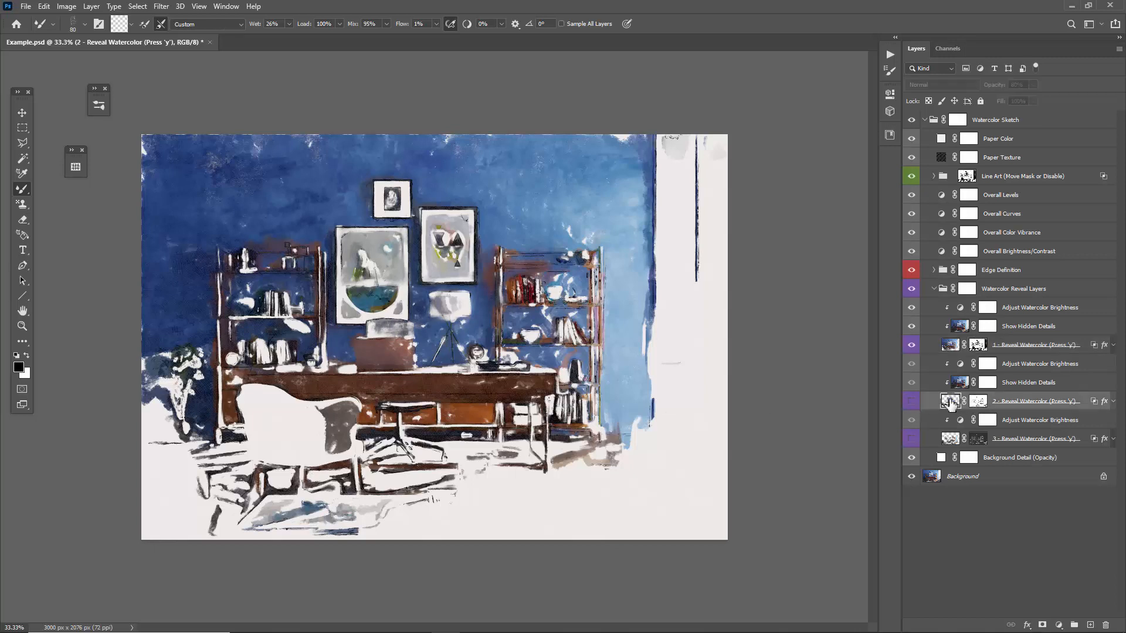
left_click(911, 401)
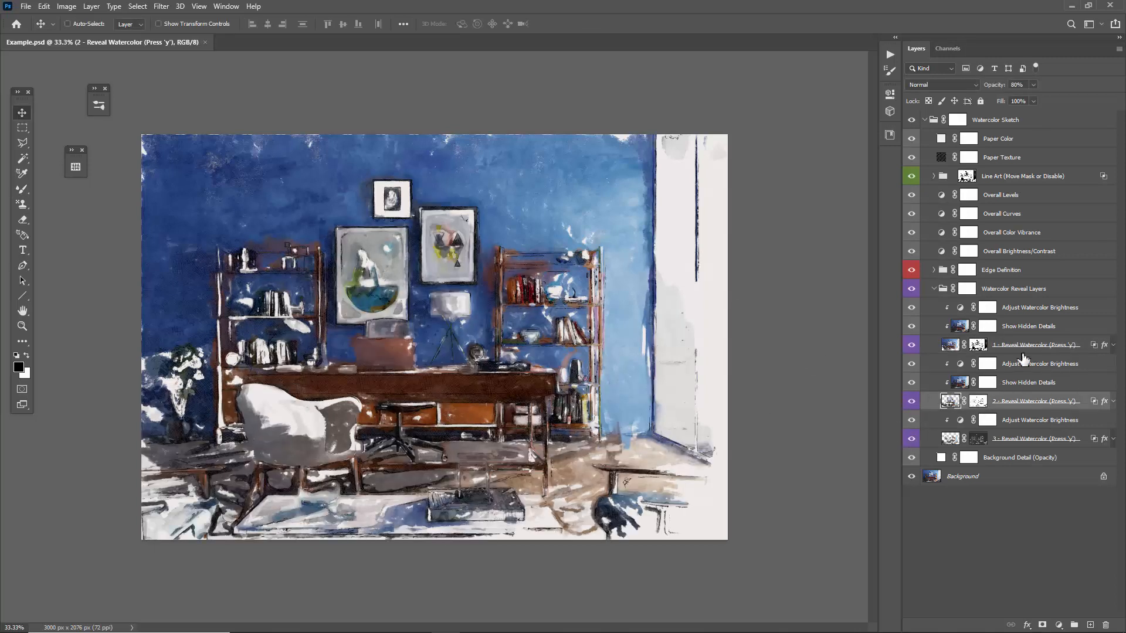
left_click(1006, 345)
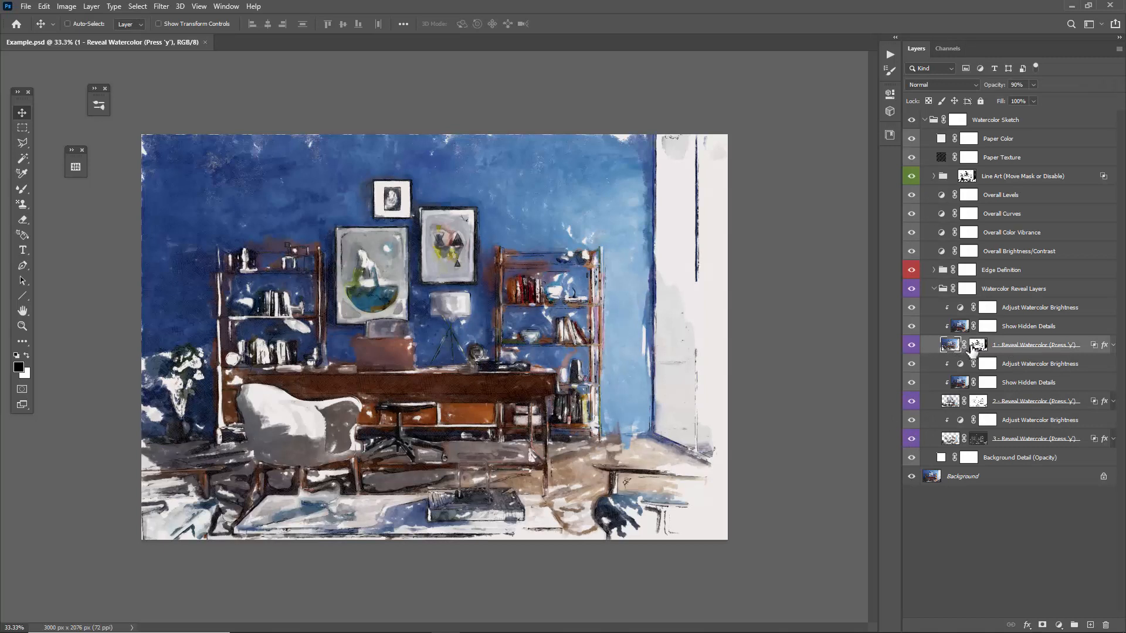
left_click(974, 346)
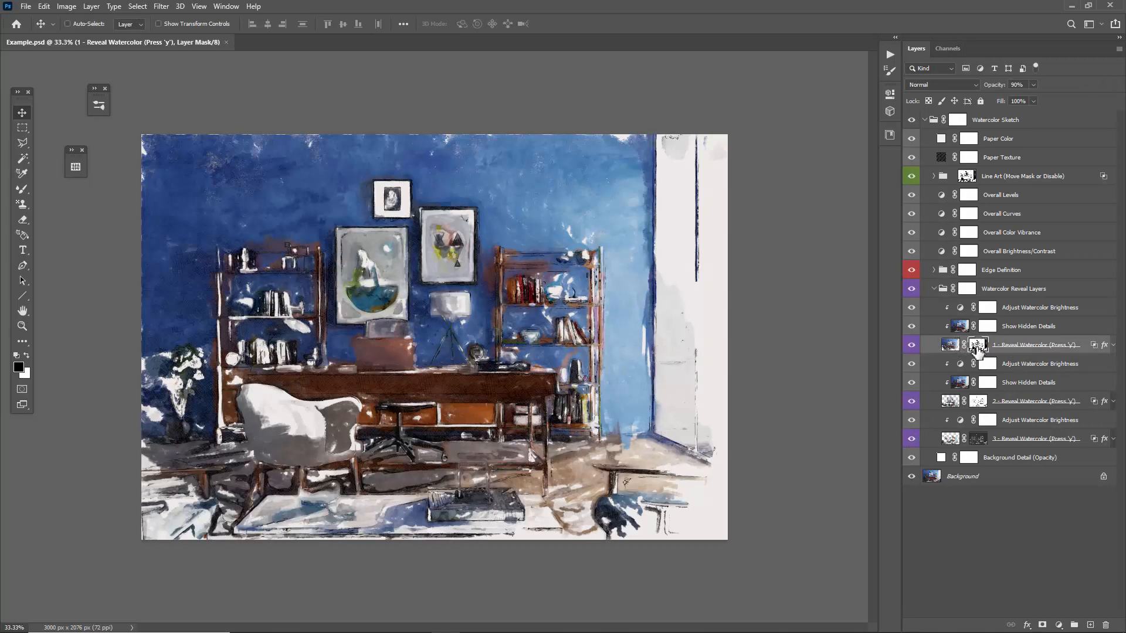
Try lower densities on the first reveal layer's mask, going through 65% and 52% down to 0%.
double_click(977, 347)
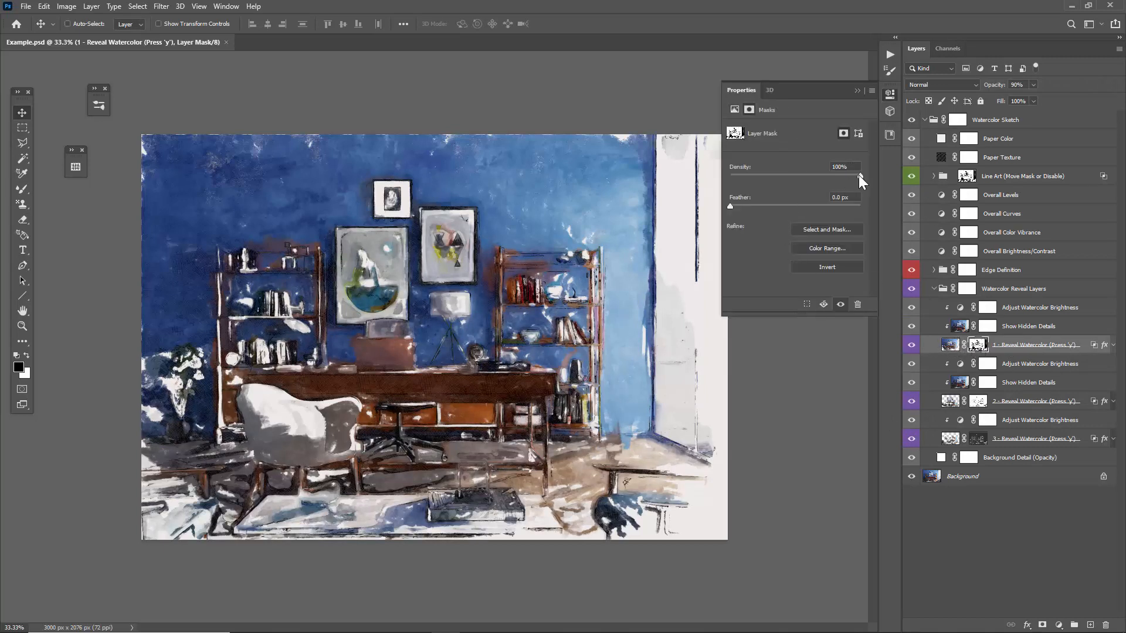
left_click_drag(858, 175, 814, 176)
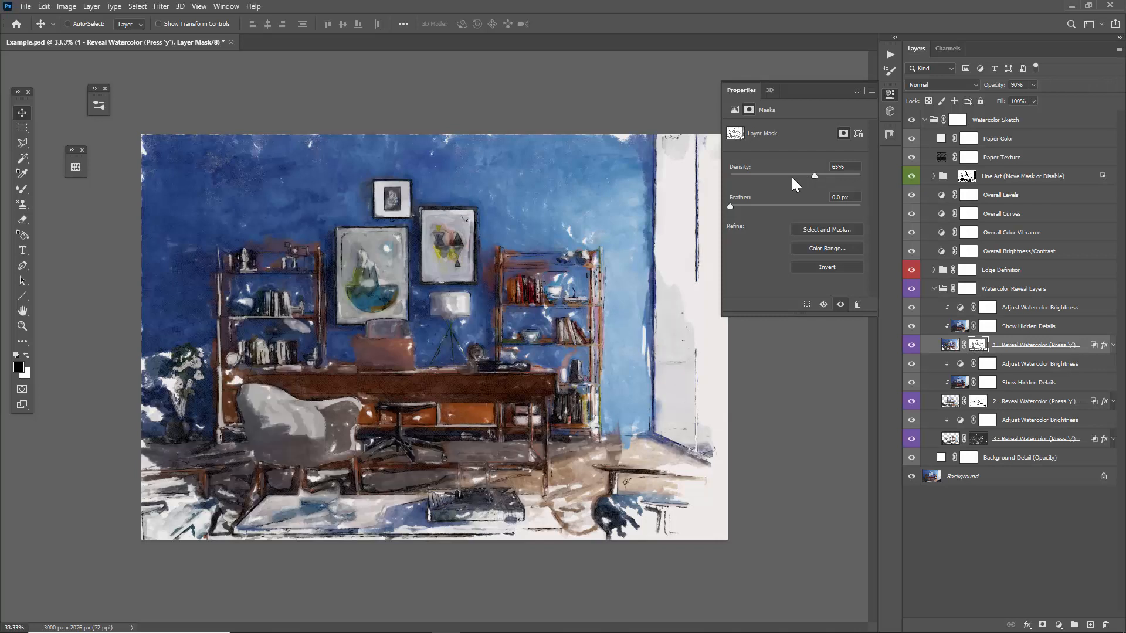
left_click(787, 176)
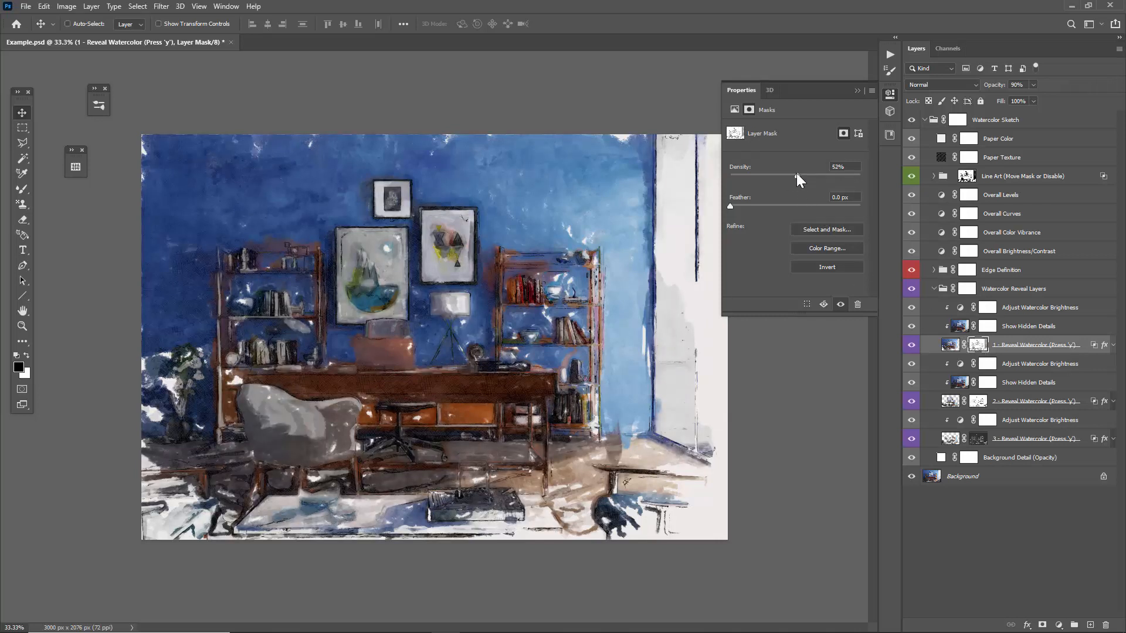
left_click_drag(796, 173, 720, 180)
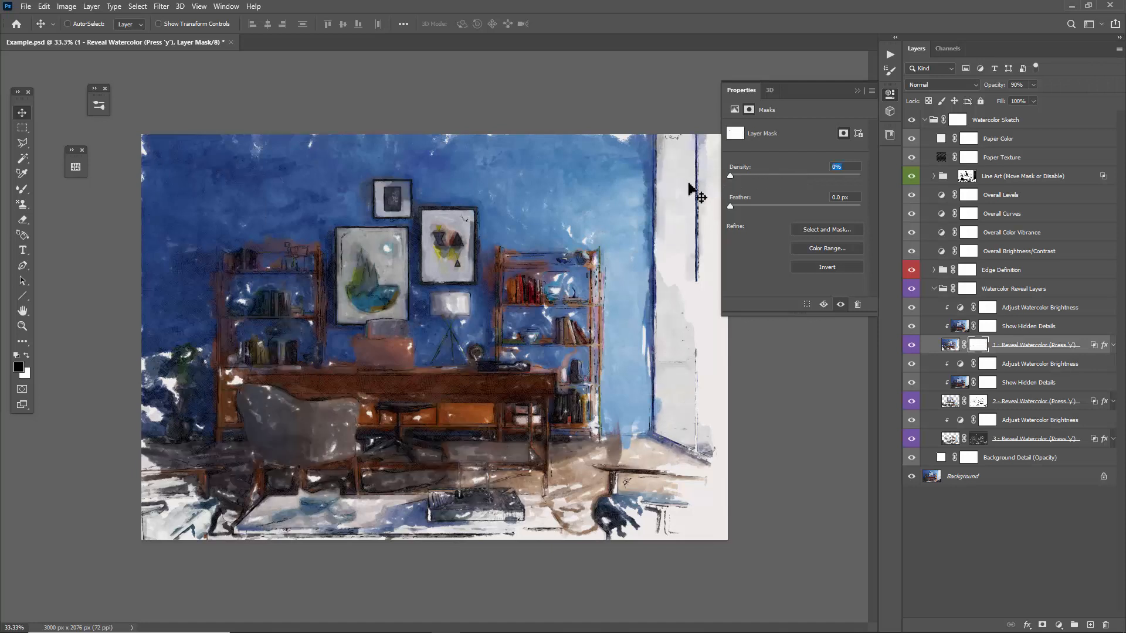
Display the first reveal layer's mask, raise its density back to at least 97%, and return to the painting.
left_click(977, 344)
left_click(978, 345, "alt")
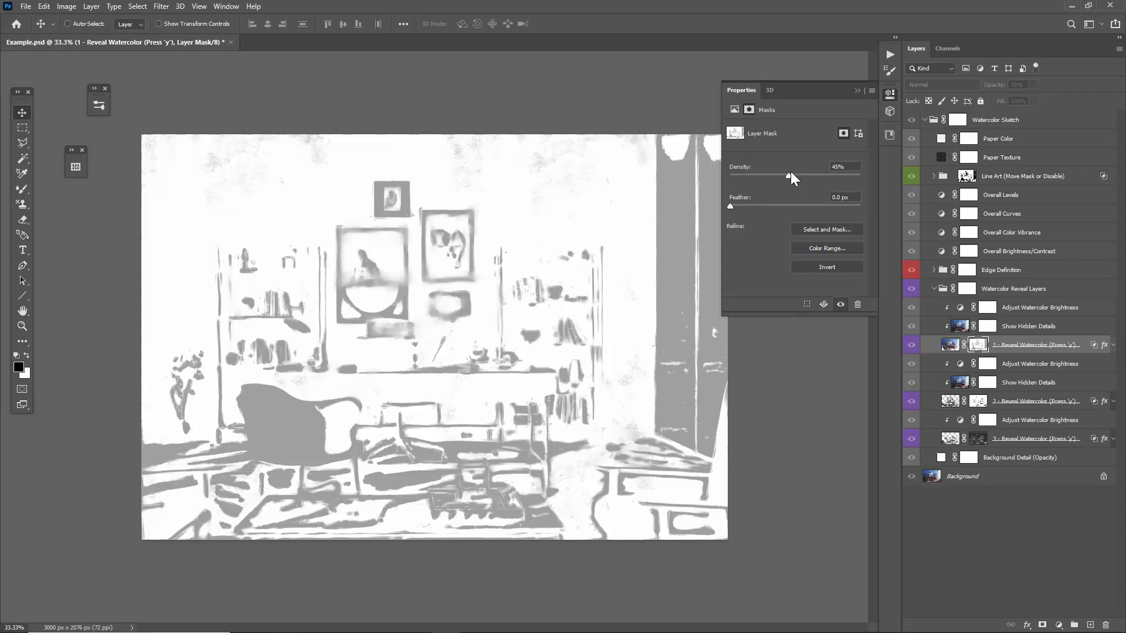
left_click_drag(803, 174, 868, 171)
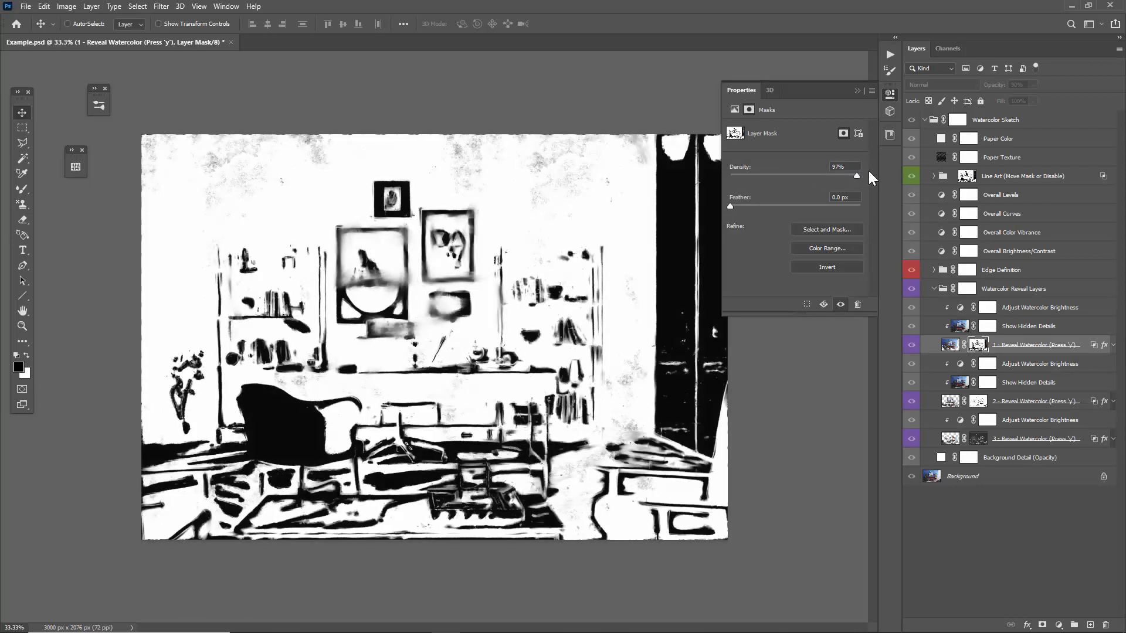
left_click(856, 91)
left_click(951, 344)
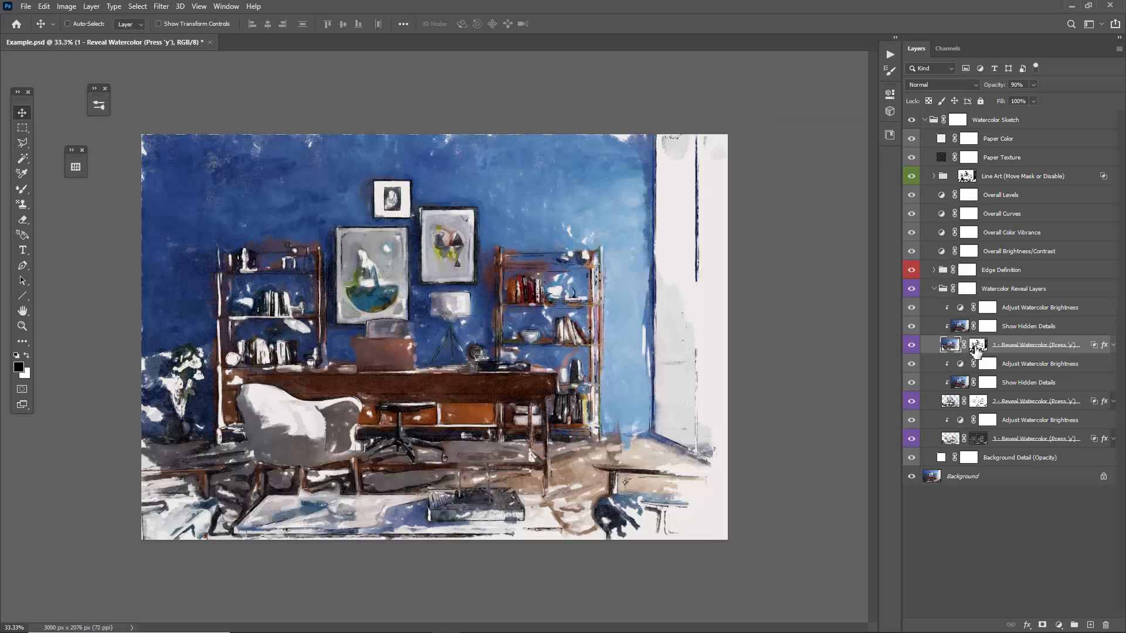
Compare the painting with the masks of the first and second reveal layers disabled and enabled, and select the first reveal layer.
left_click(977, 346, "shift")
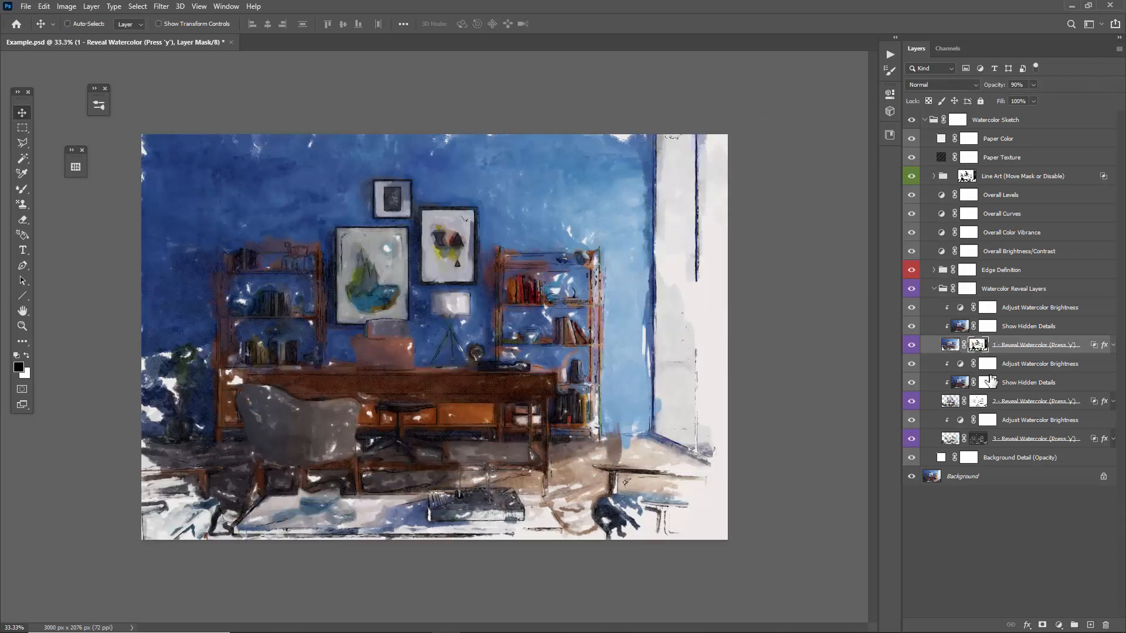
left_click(977, 402)
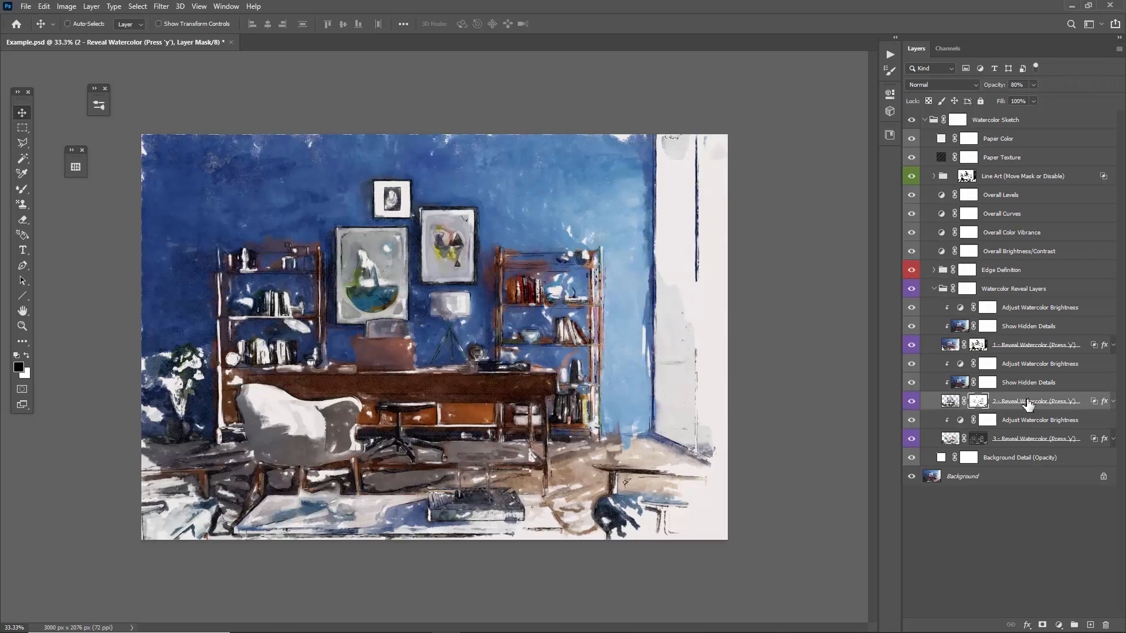
left_click(986, 404, "shift")
left_click(987, 404, "shift")
left_click(948, 343)
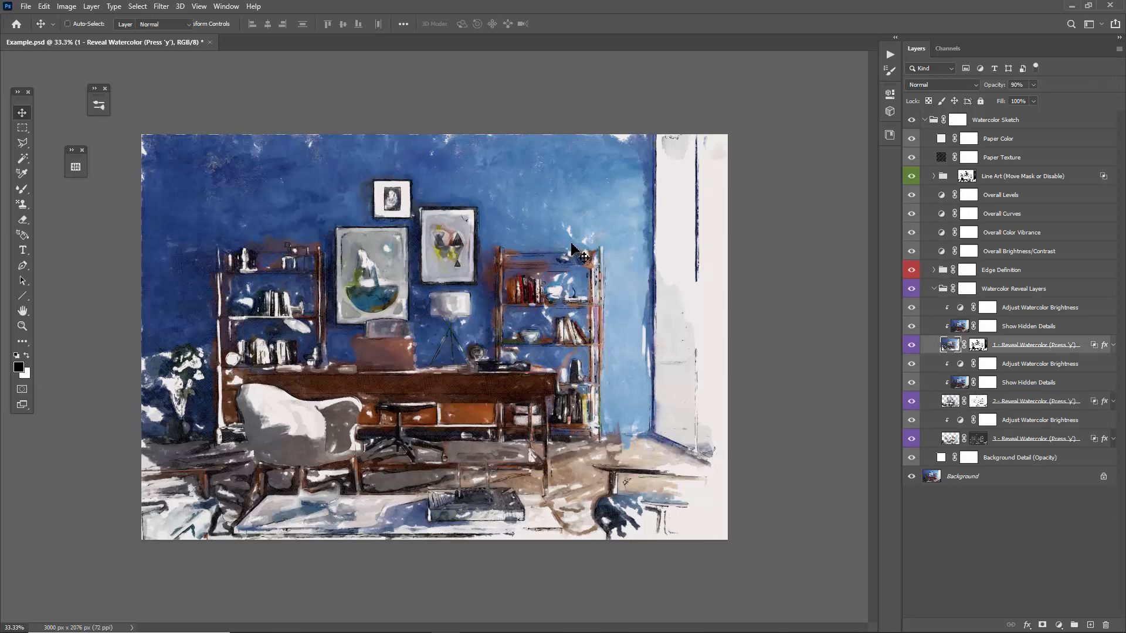
Set the Art History Brush's area to 0 px and its size to 50 px for fine detail on the first reveal layer.
key("y")
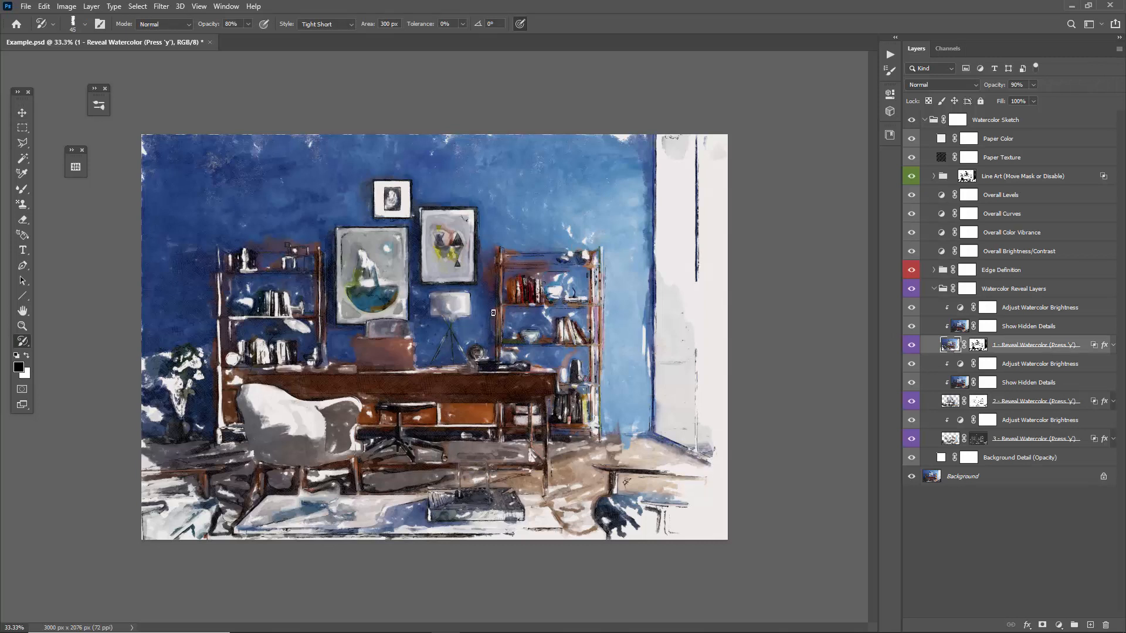
left_click_drag(365, 29, 94, 41)
key("bracketleft")
key("bracketleft")
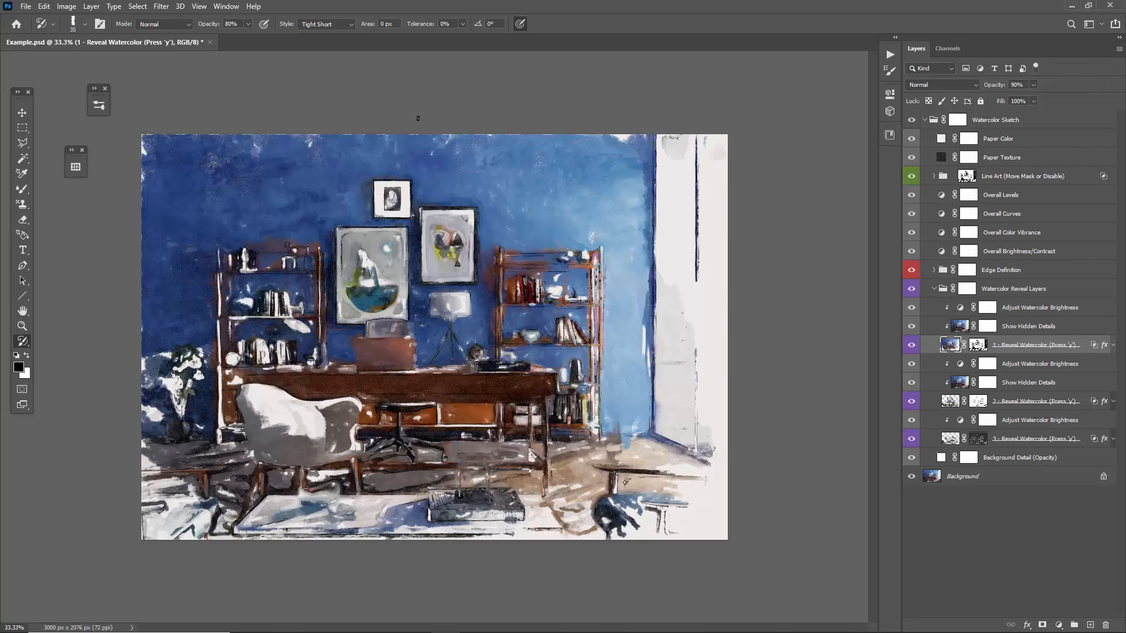
key("bracketright")
Display the first reveal layer's mask, paint the speckled upper wall white with the 150 px Watercolor Sketch_ Mask Brush, and return to the painting.
left_click(977, 346, "alt")
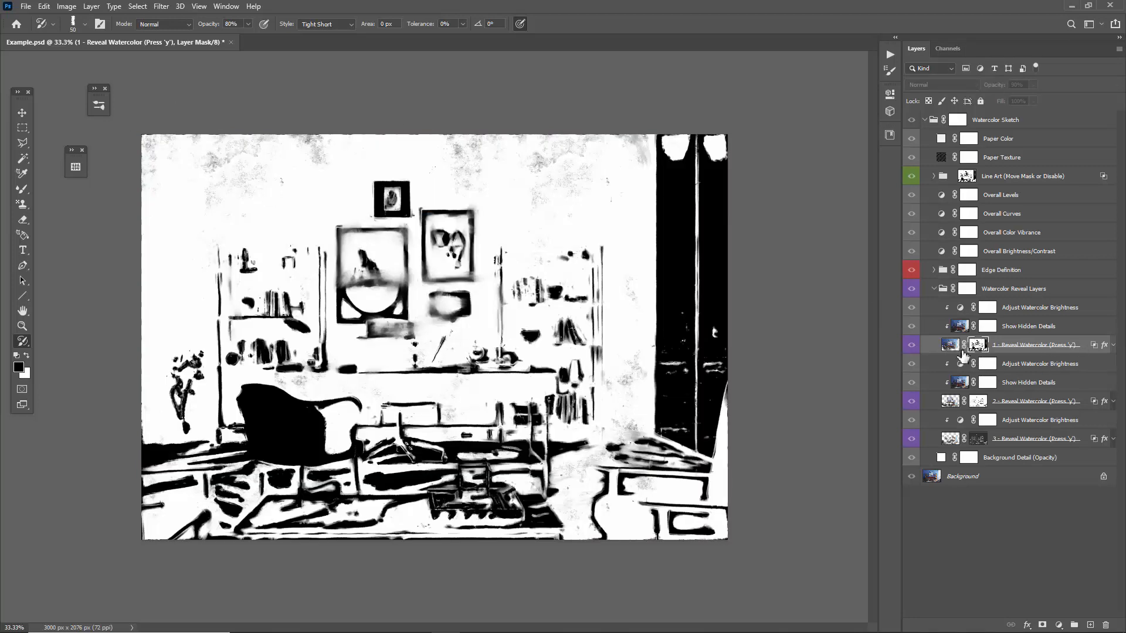
key("b")
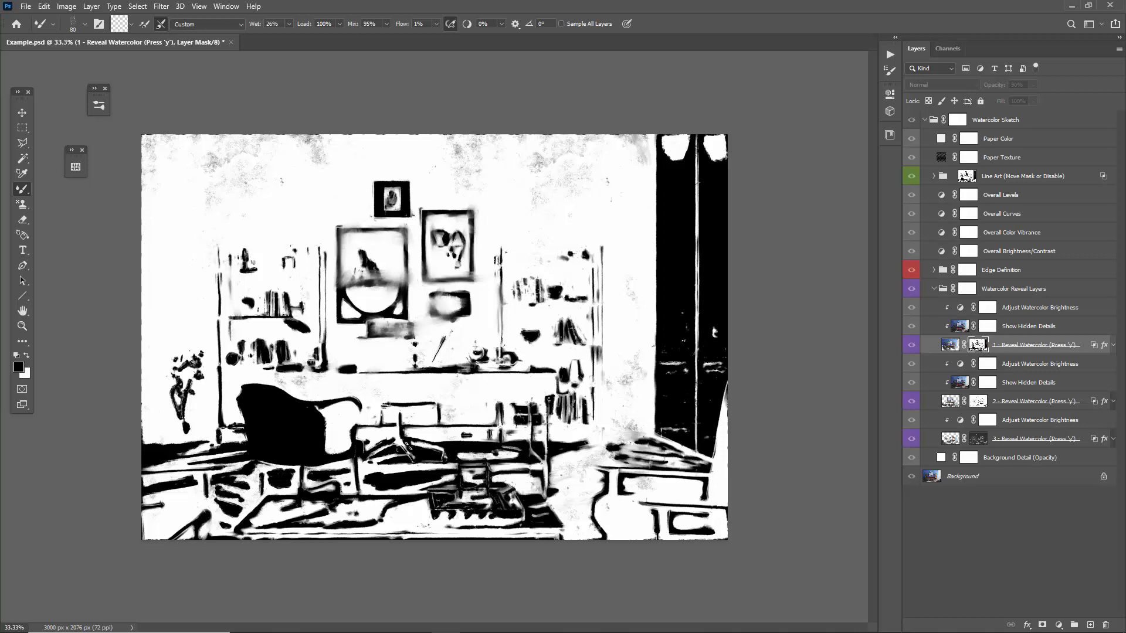
right_click(237, 176)
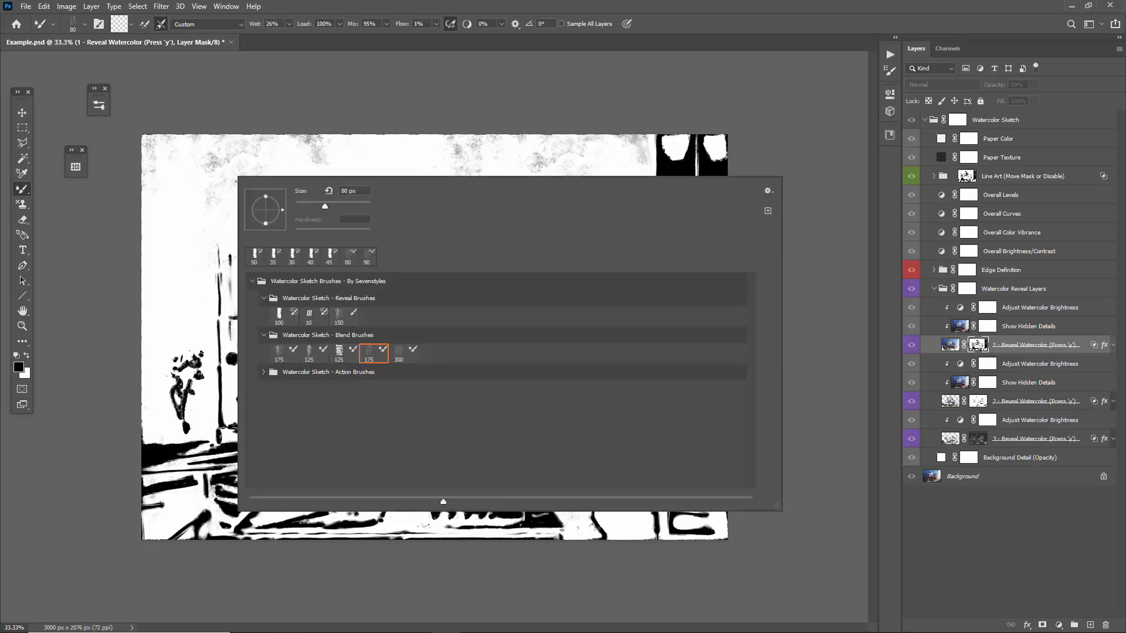
left_click(340, 317)
left_click(163, 178)
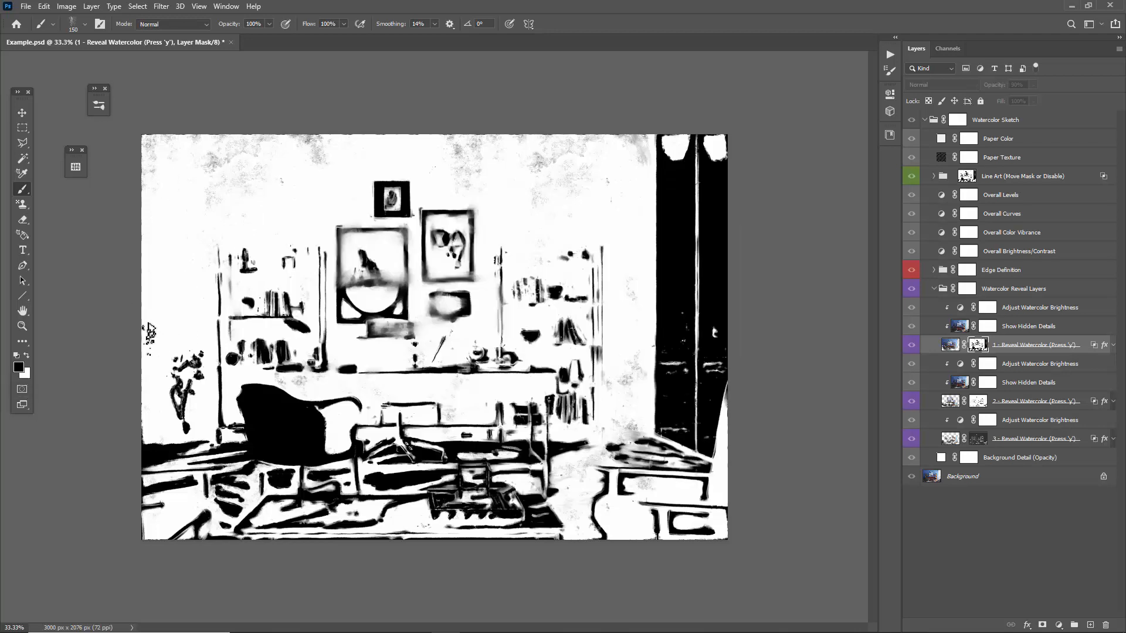
key("x")
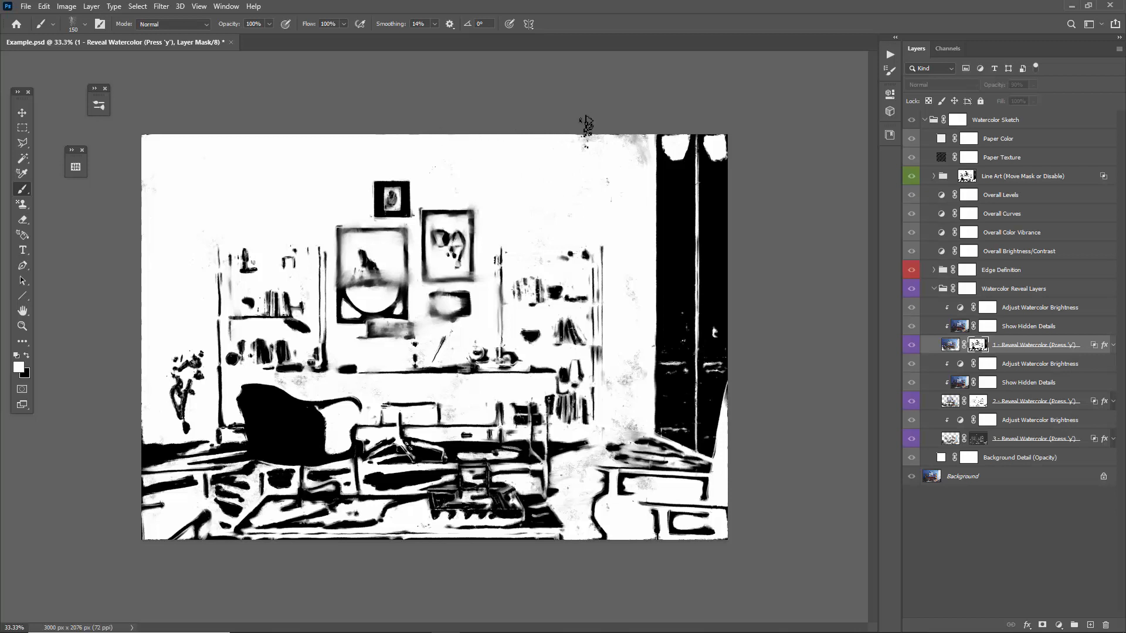
left_click(954, 345)
key("v")
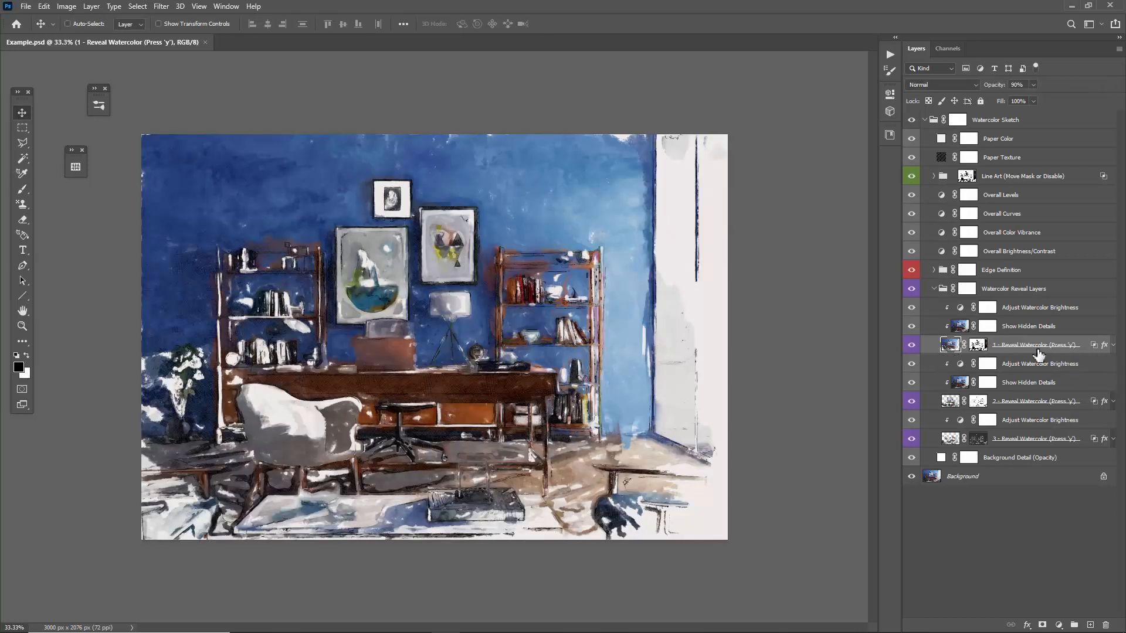
Select all three reveal layers together, and narrow the selection to the second reveal layer.
left_click(1023, 403, "ctrl")
left_click(1024, 439, "ctrl")
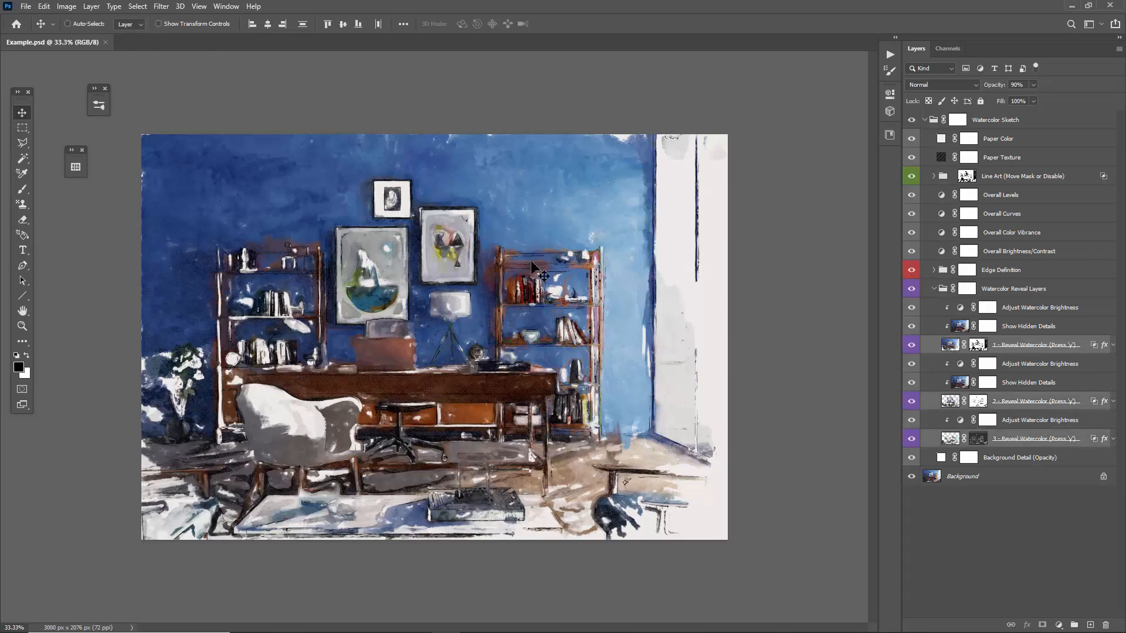
left_click(1055, 350)
left_click(1022, 414)
left_click(1016, 406)
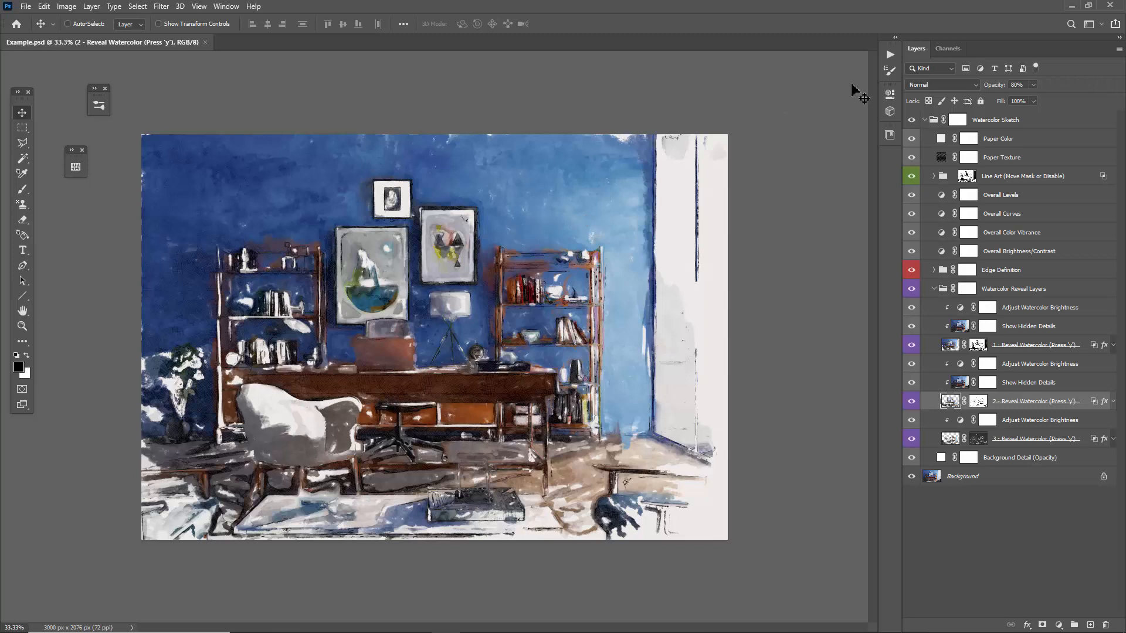
Run the action for a reopened or resized document, replacing the State snapshot with a new one made from merged layers.
left_click(890, 55)
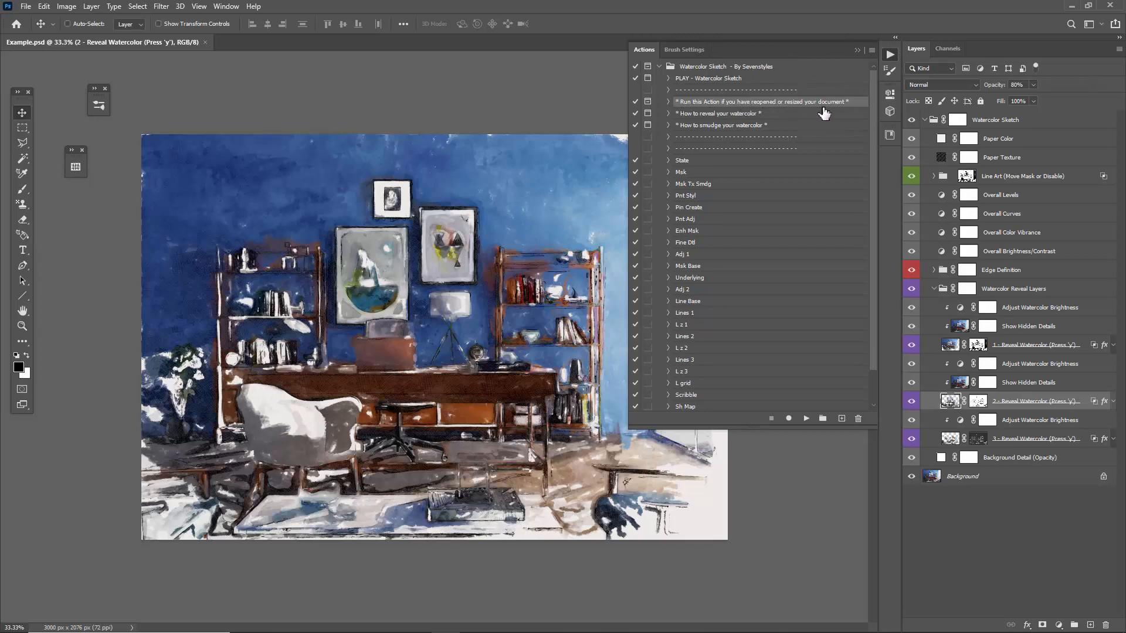
left_click(807, 418)
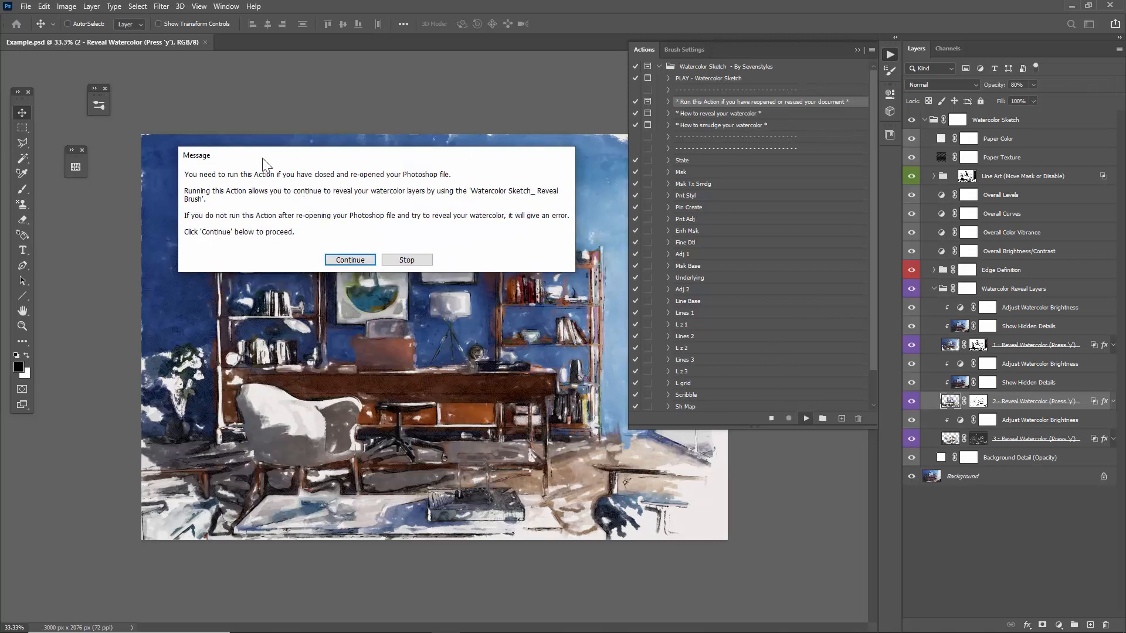
left_click_drag(262, 159, 243, 156)
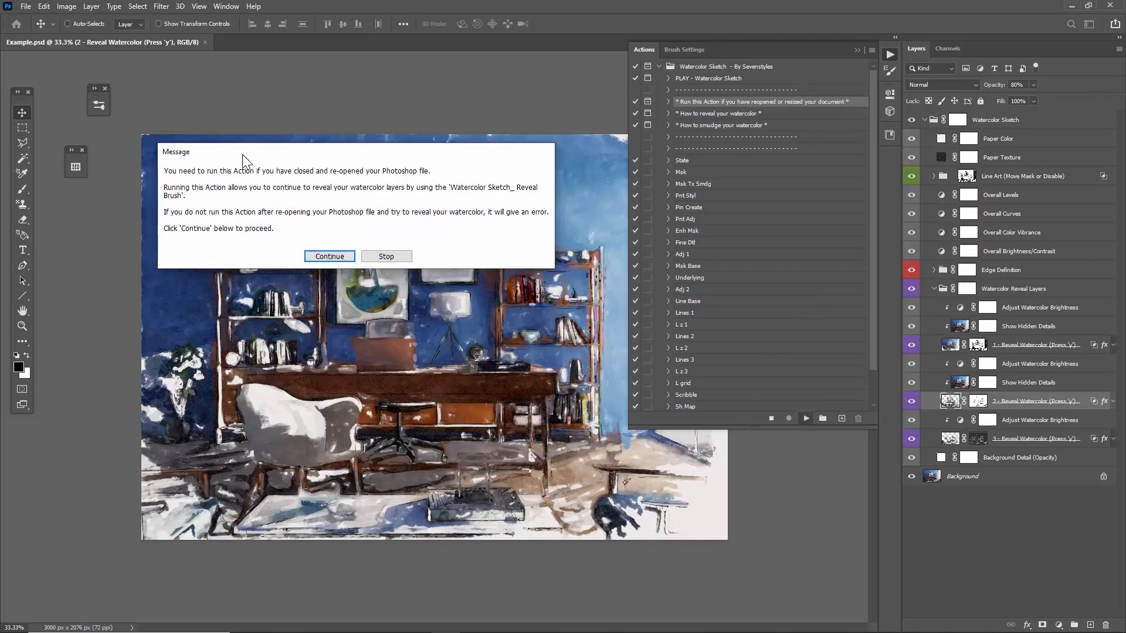
left_click(313, 257)
left_click_drag(1094, 366, 391, 213)
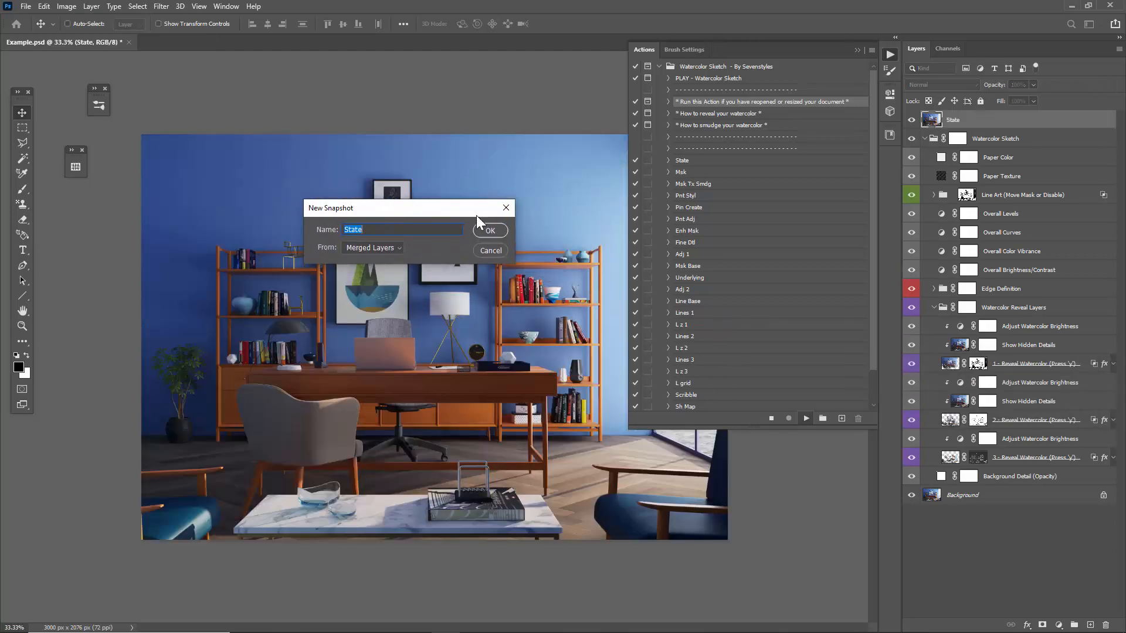
left_click(484, 230)
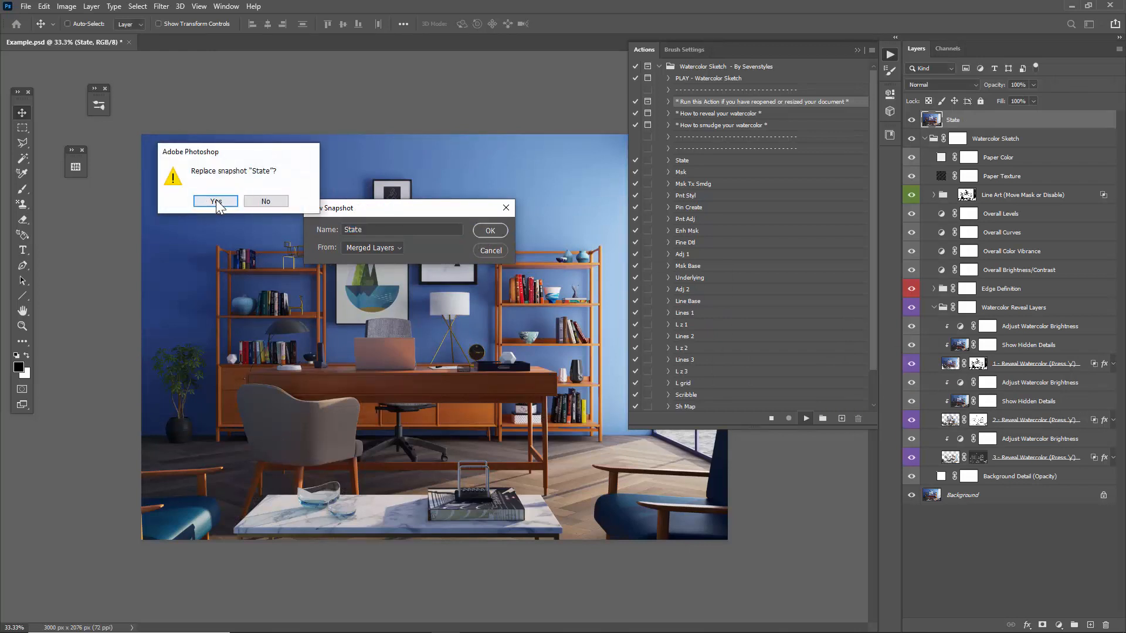
left_click(215, 200)
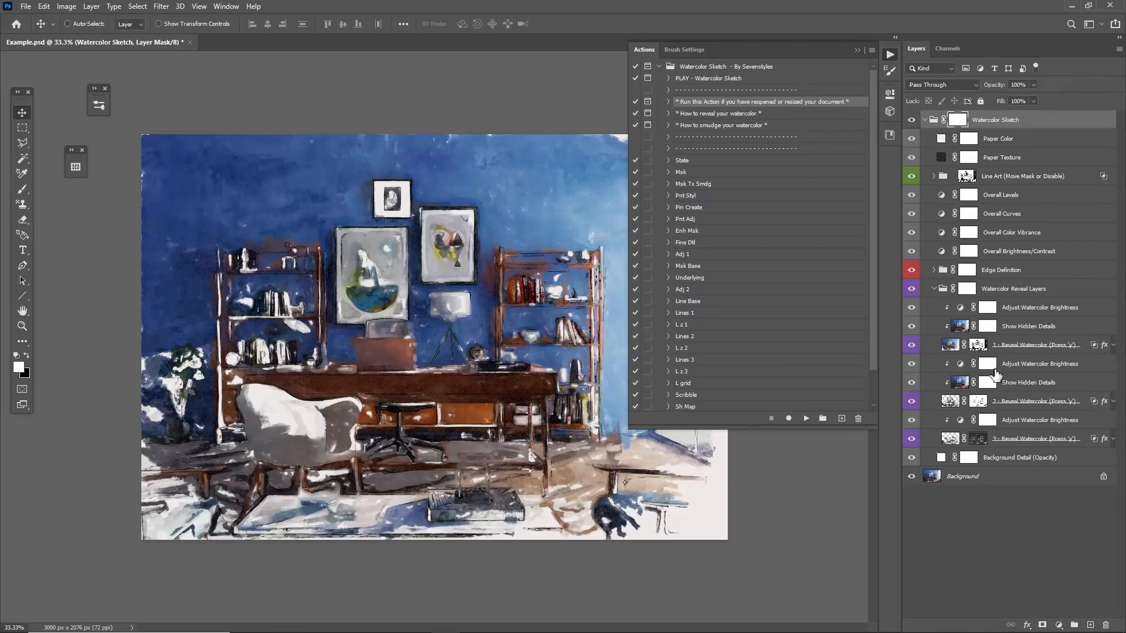
Select the second reveal layer with the Art History Brush and look over the Watercolor Sketch brush presets.
left_click(943, 407)
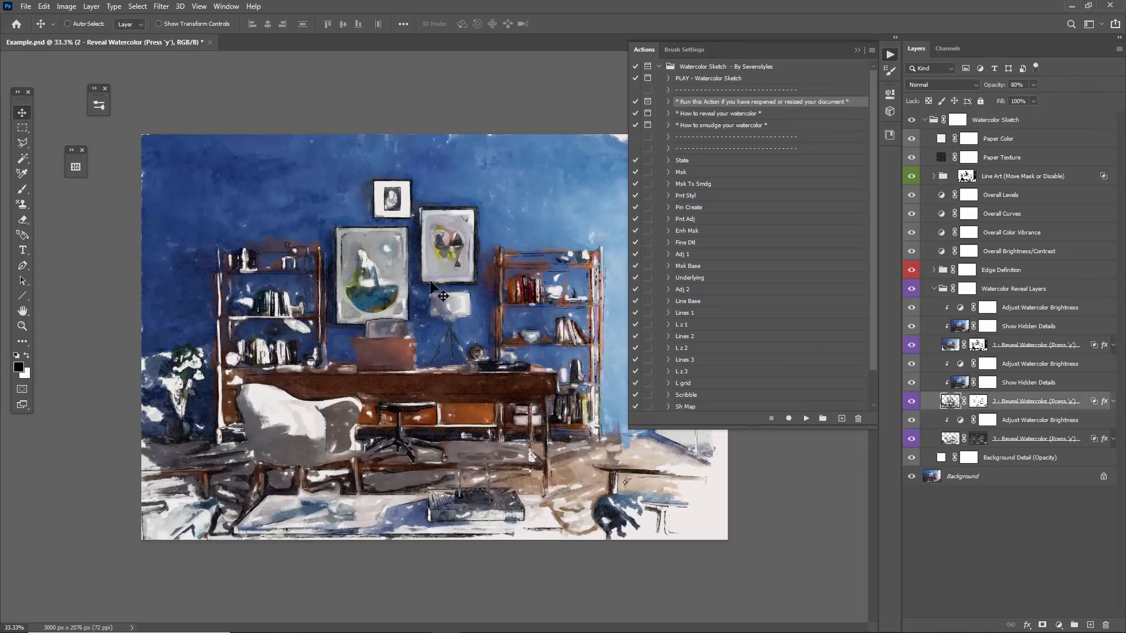
key("y")
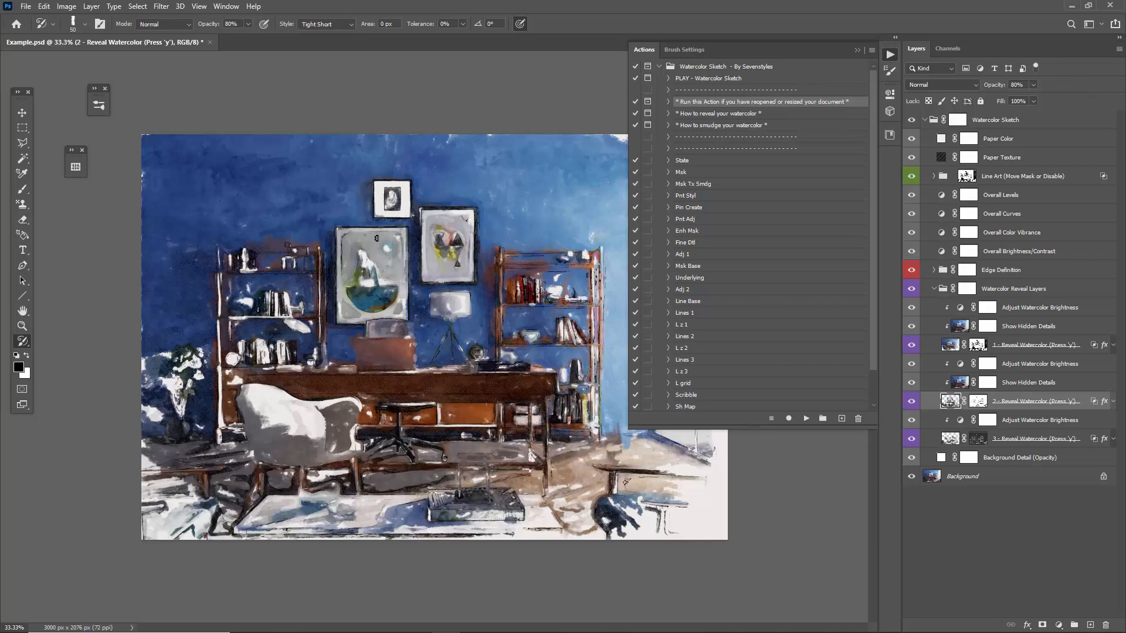
right_click(350, 204)
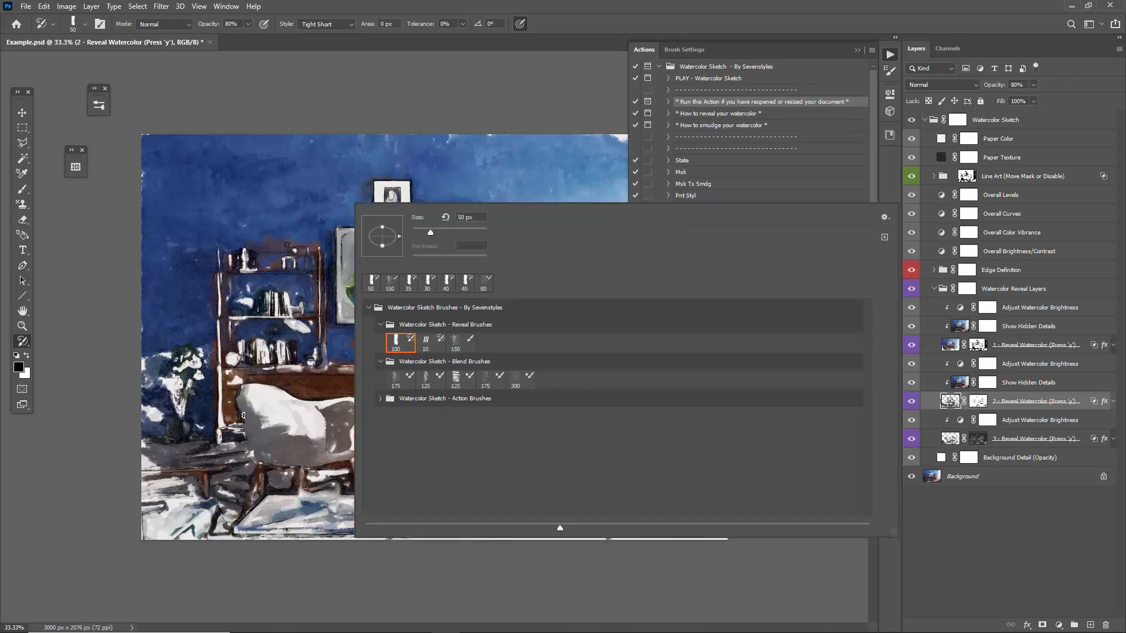
left_click(268, 261)
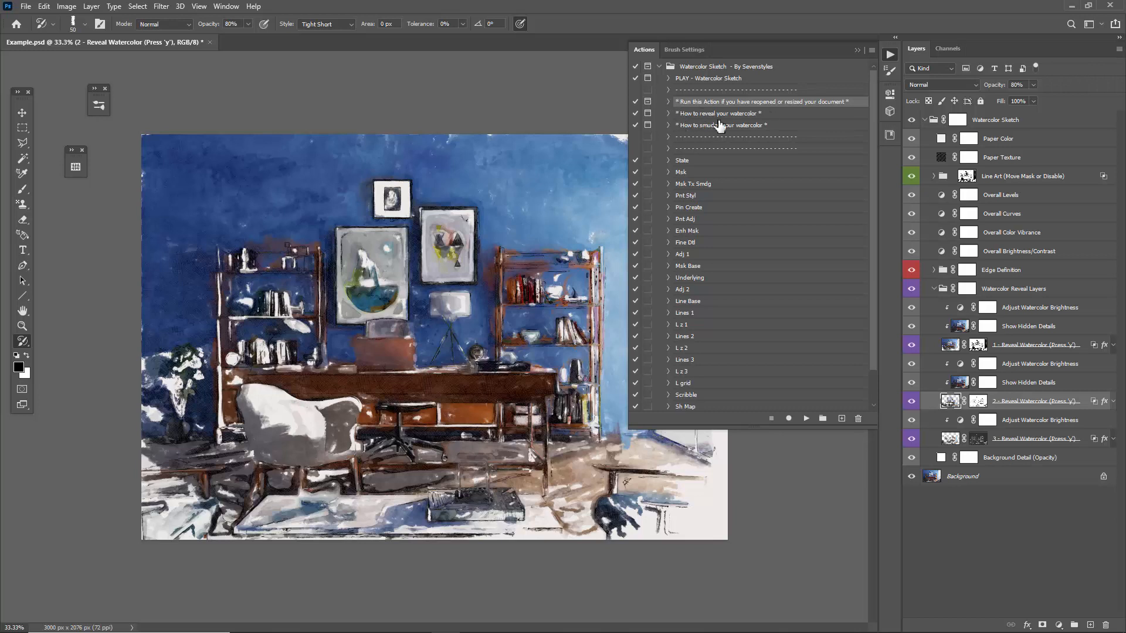
Run and read the "How to reveal your watercolor" and "How to smudge your watercolor" instruction actions, and put the action list away.
left_click(700, 114)
left_click(733, 124, "shift")
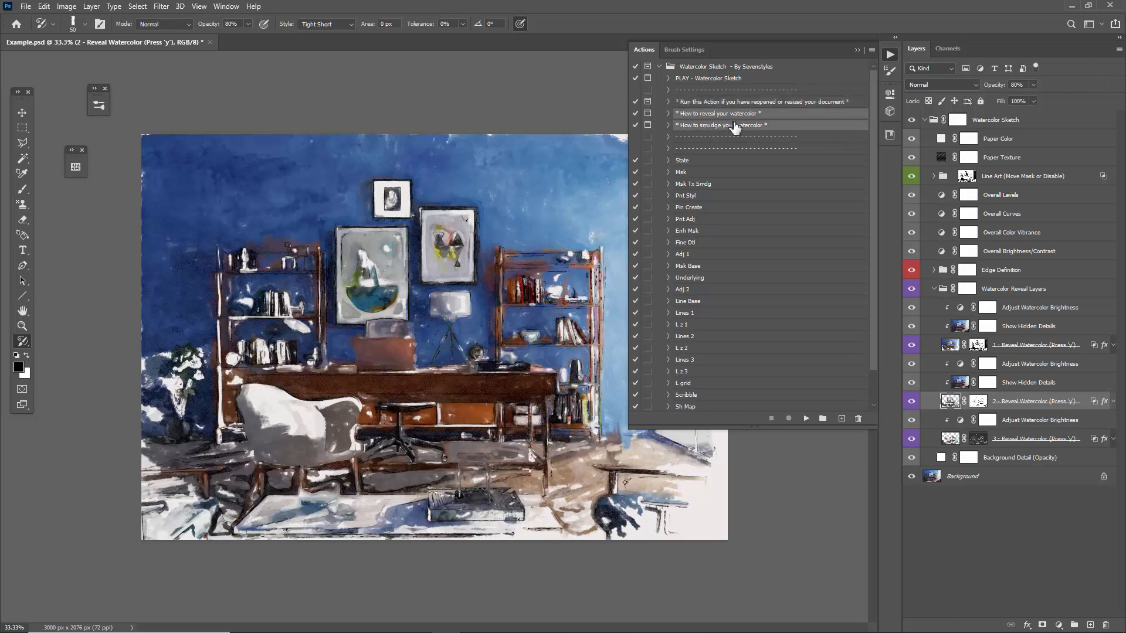
left_click(705, 116)
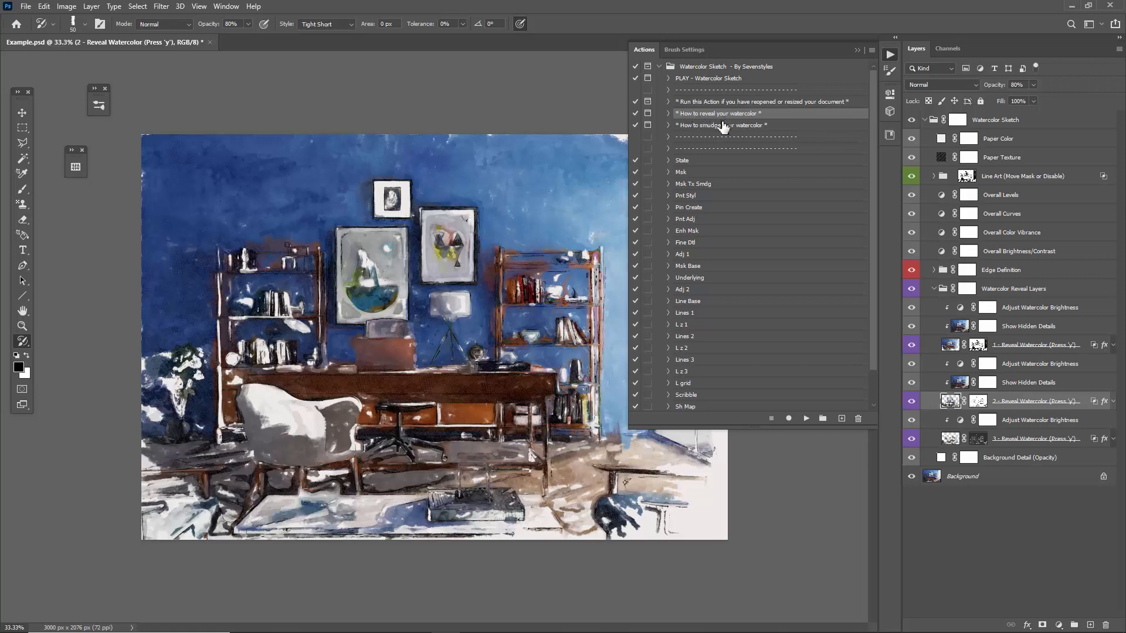
left_click(806, 418)
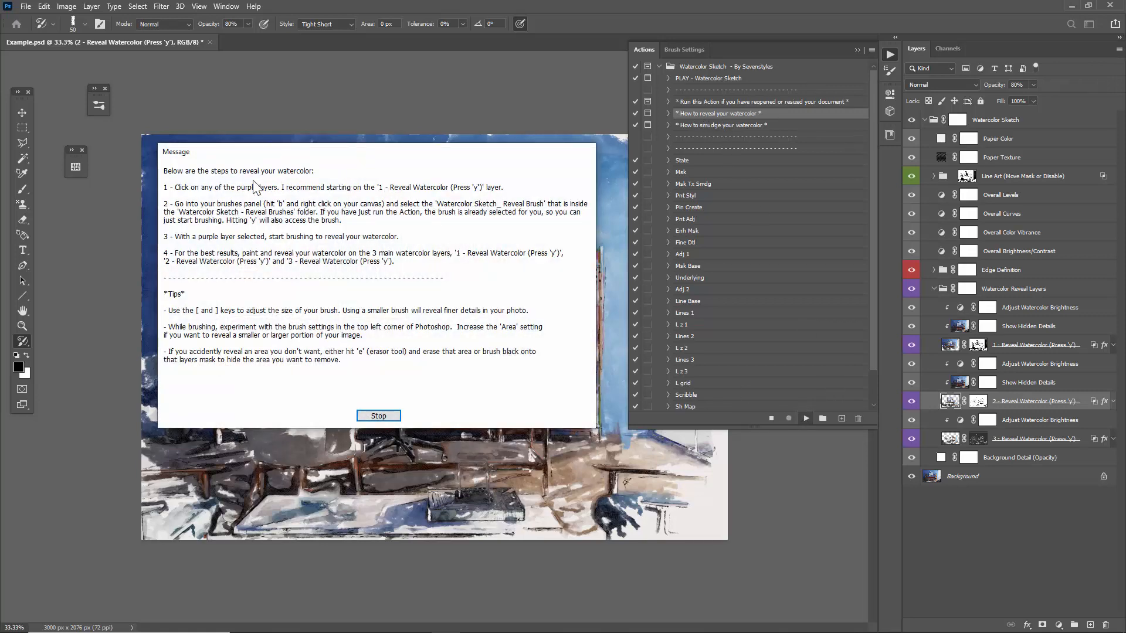
left_click(379, 415)
left_click(707, 127)
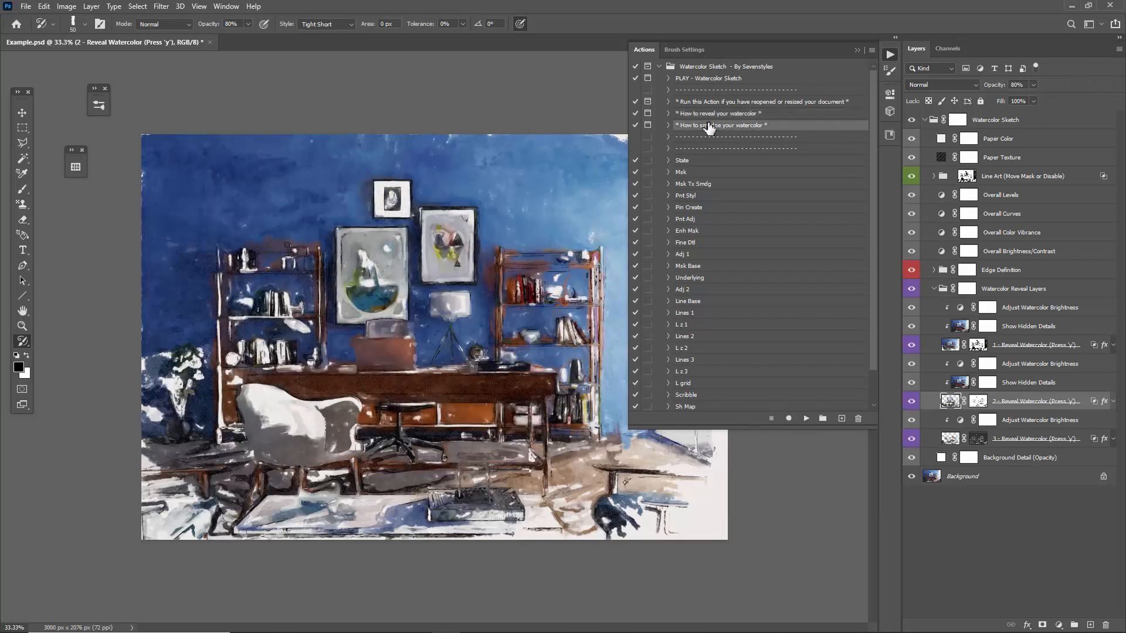
left_click(806, 419)
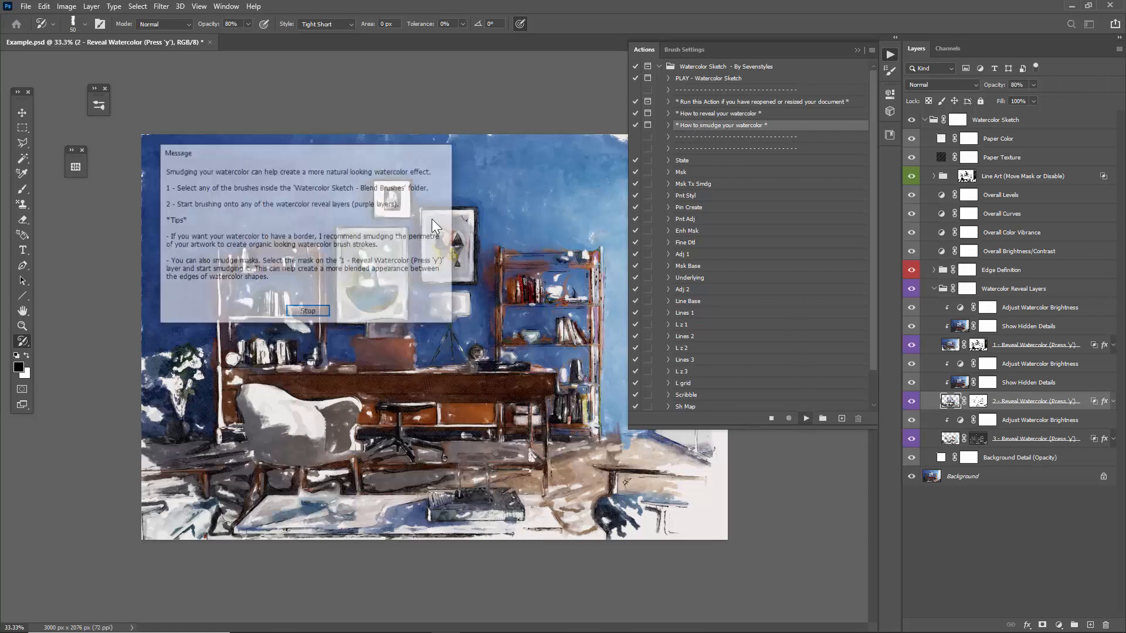
left_click(308, 313)
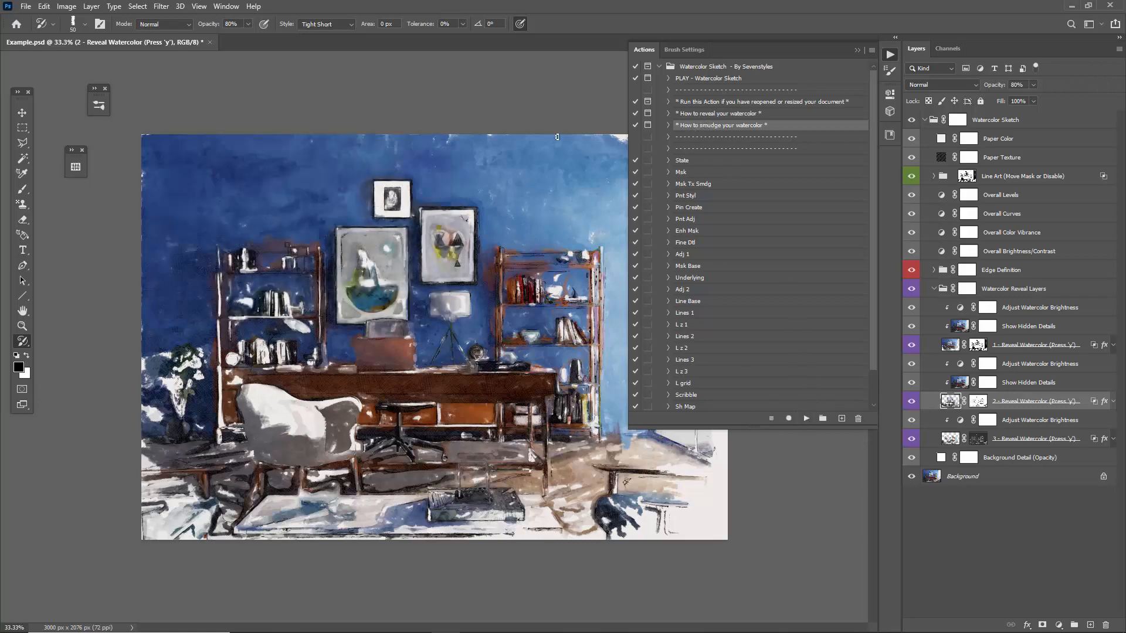
left_click(659, 66)
left_click(857, 51)
key("v")
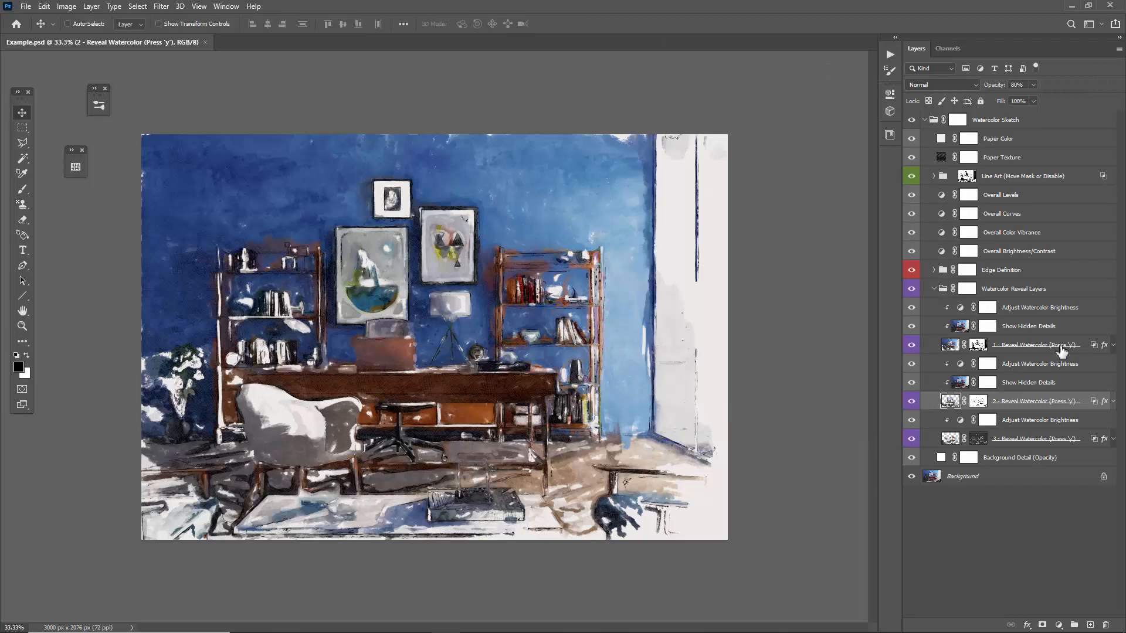
Expand the first reveal layer's effects and compare the painting with the effects hidden and shown.
left_click(1039, 346)
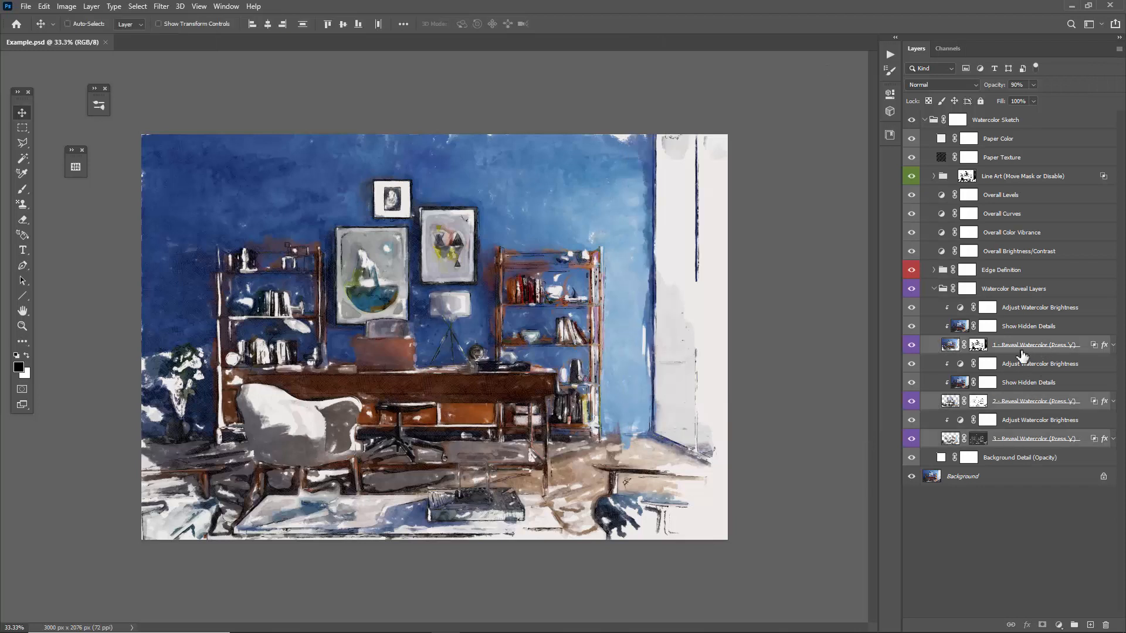
left_click(1112, 347)
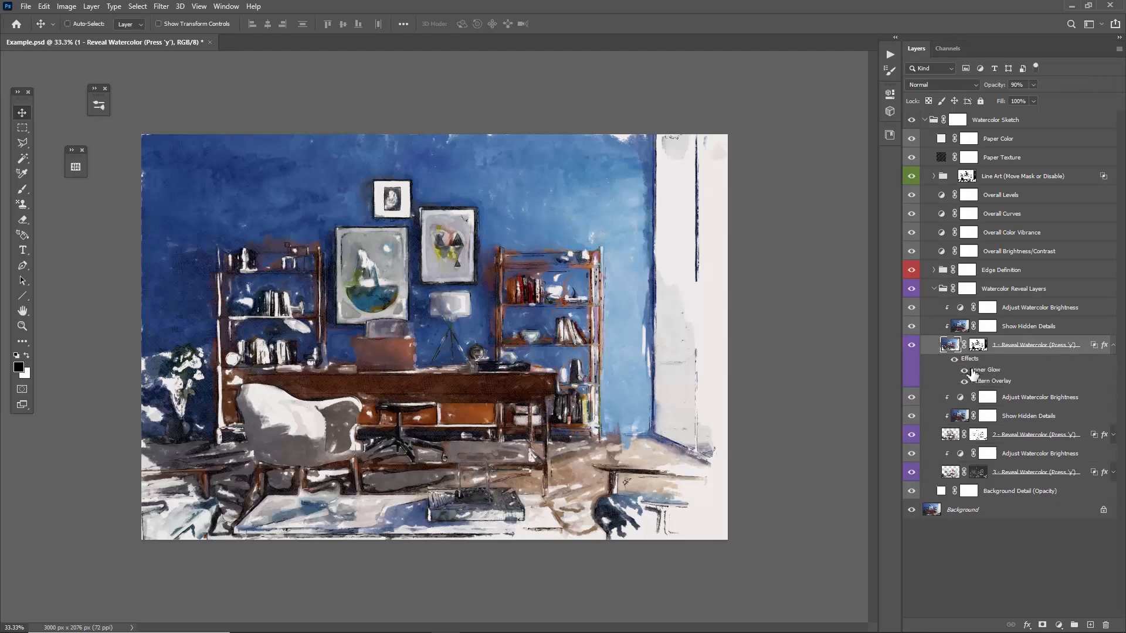
left_click(955, 360)
left_click(955, 360)
Open the first reveal layer's Pattern Overlay settings and examine the available Watercolor Sketch patterns.
double_click(991, 381)
left_click_drag(494, 131, 621, 84)
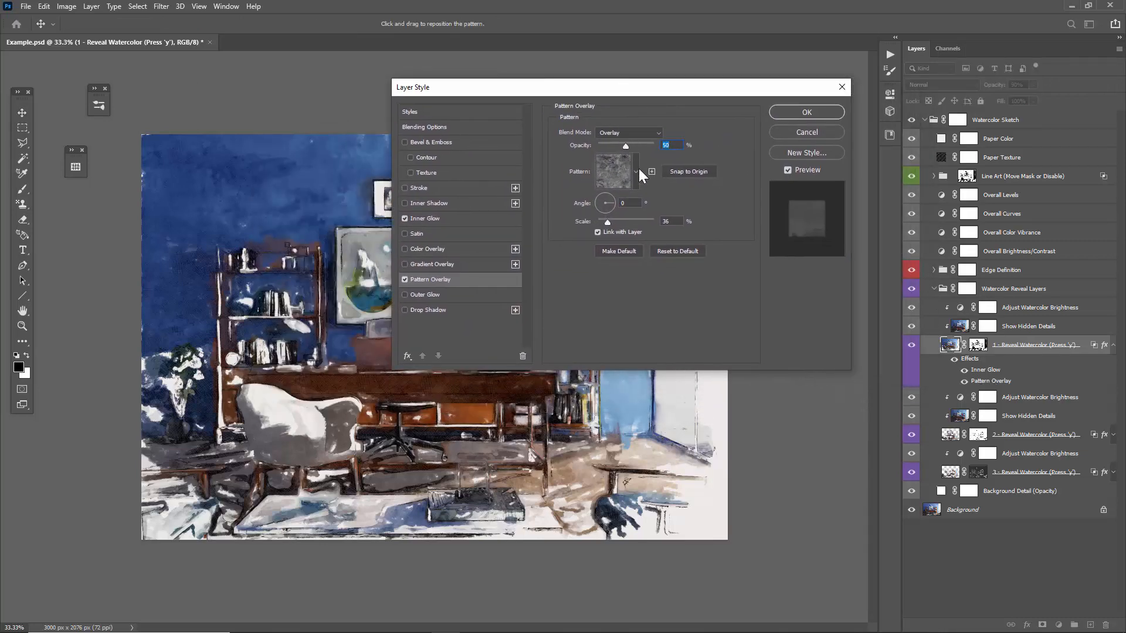
left_click(621, 178)
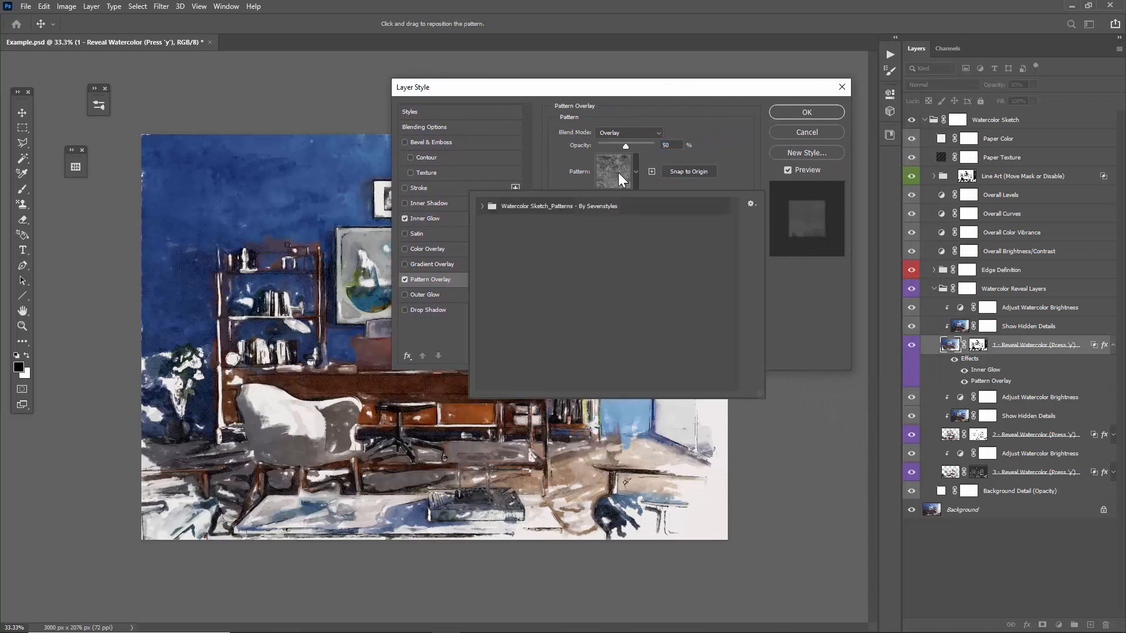
left_click(481, 206)
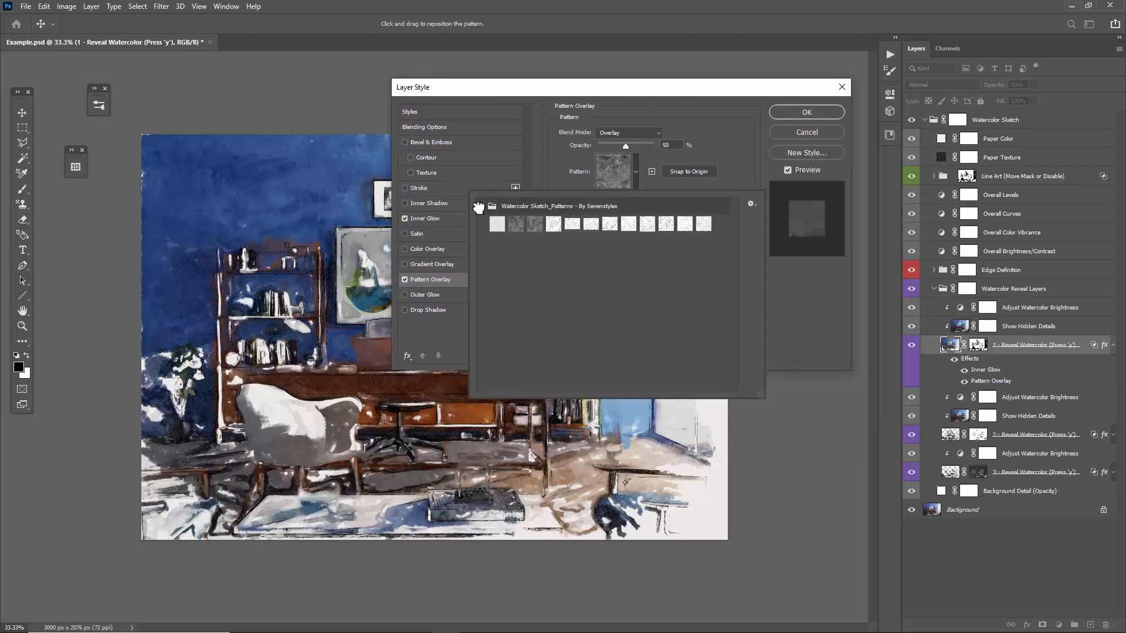
left_click(611, 144)
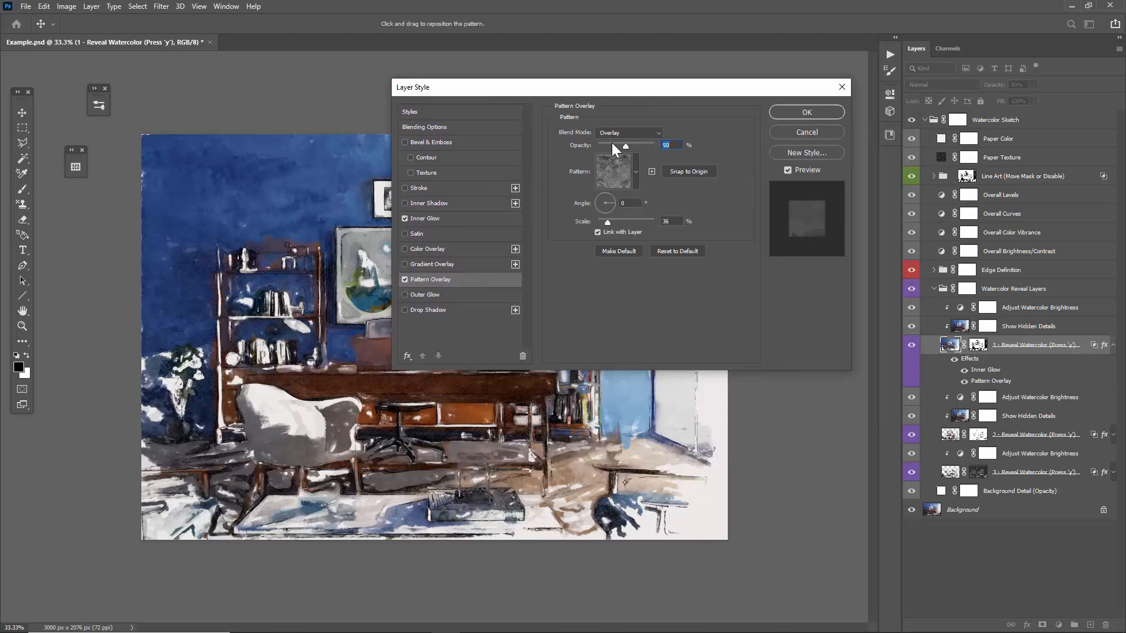
Move the layer style settings off the painting and try different Pattern Overlay opacities, bringing it to 48%.
left_click_drag(600, 93, 792, 60)
type("100")
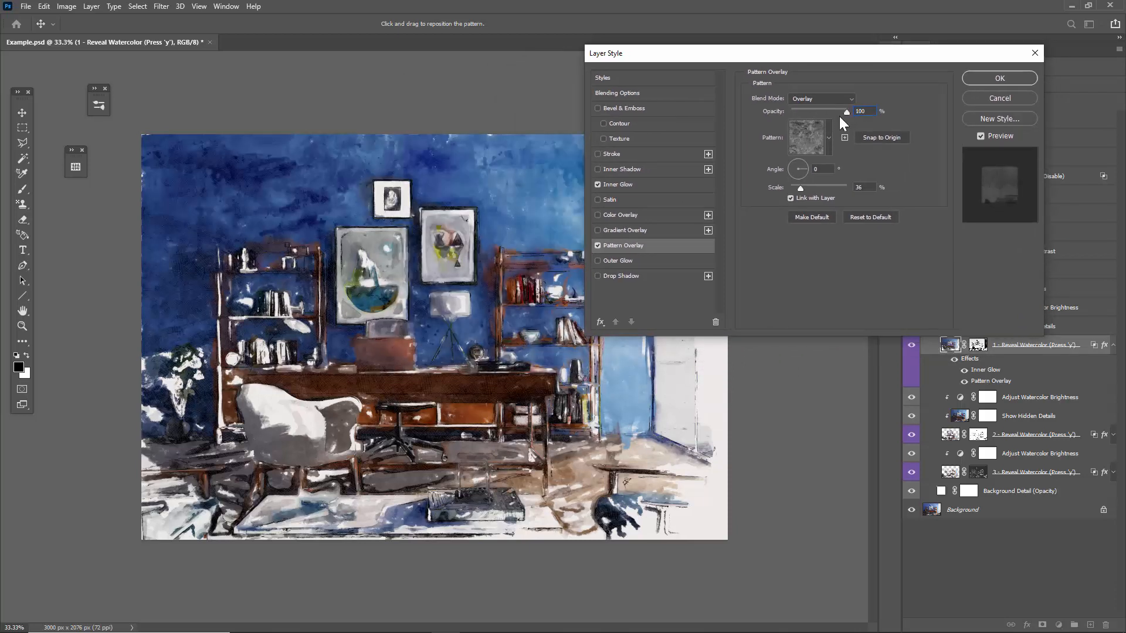
left_click_drag(839, 117, 810, 115)
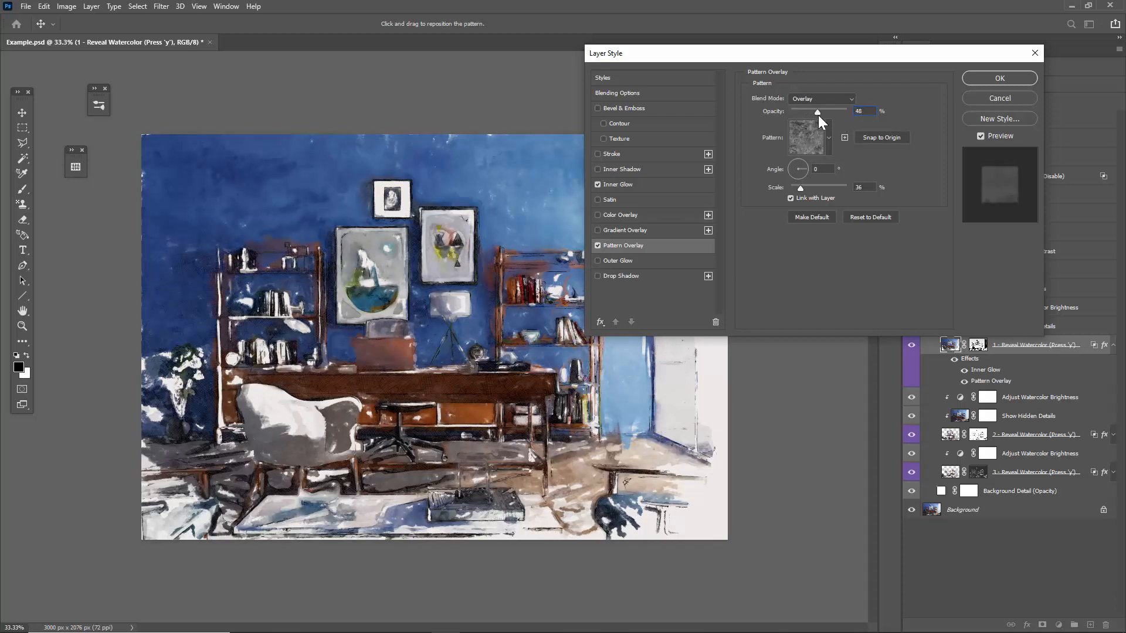
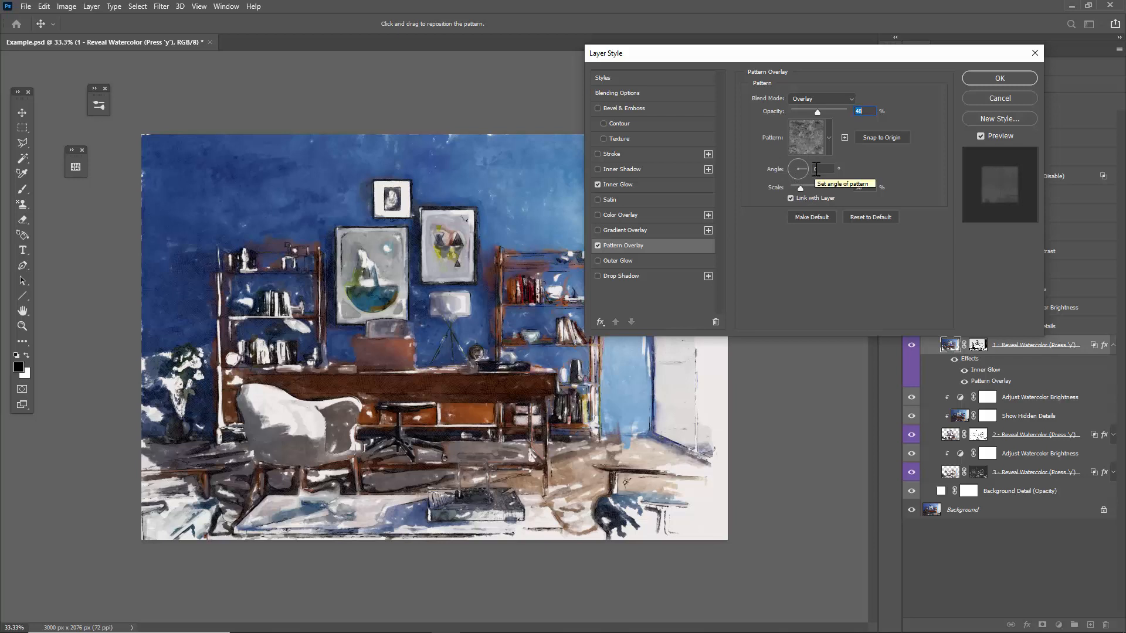
Try the first reveal layer's Inner Glow off and on and at opacities up to 86%, discarding the layer style changes.
left_click(619, 184)
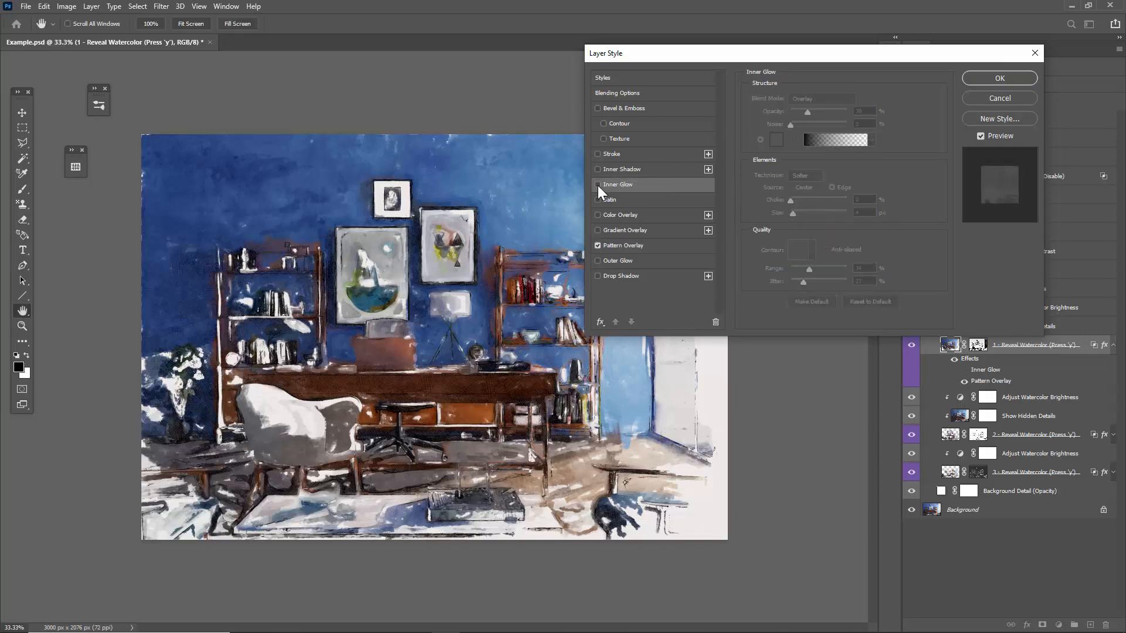
left_click(597, 185)
left_click(597, 185)
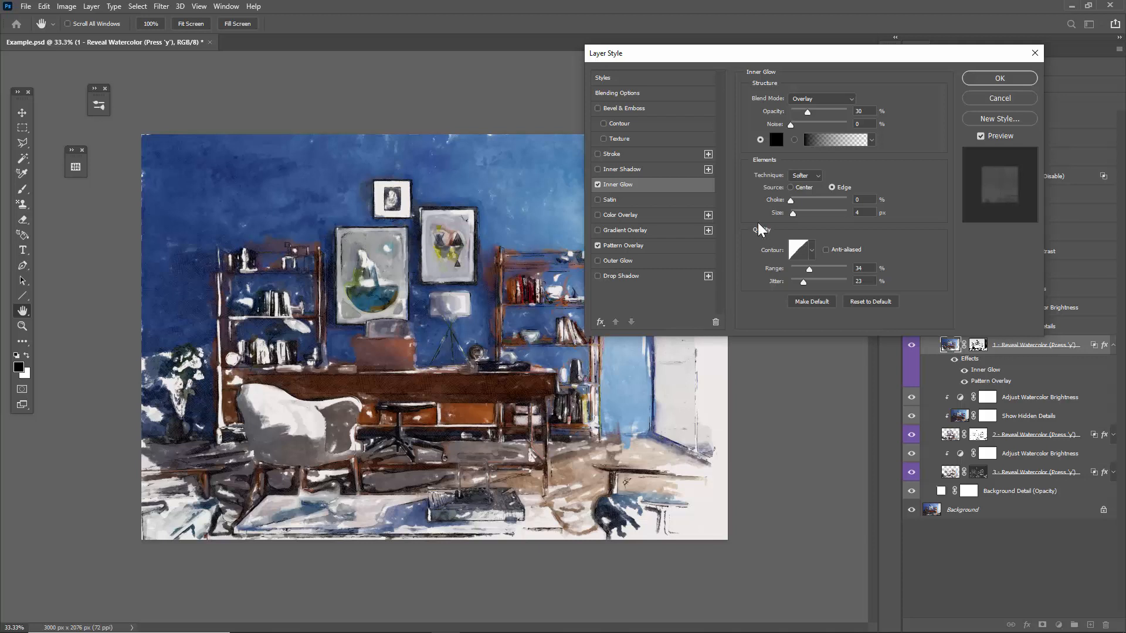
left_click_drag(812, 114, 839, 117)
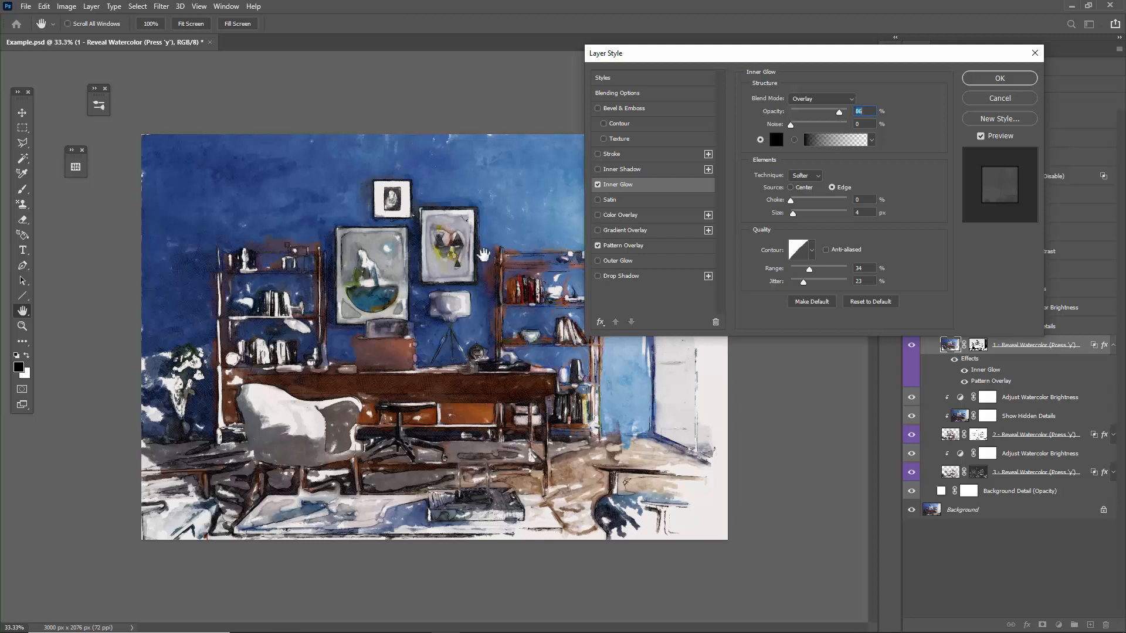
left_click(822, 114)
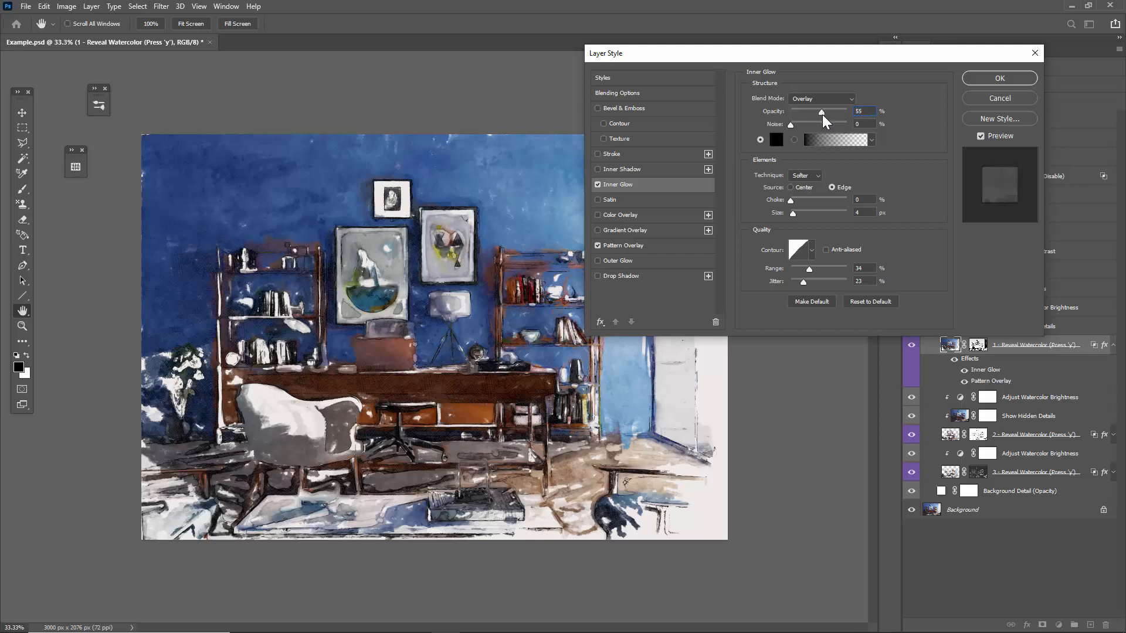
left_click(805, 114)
left_click(820, 117)
left_click(818, 117)
left_click(998, 101)
Look over the second and third reveal layers' effects, and collapse all effect lists and the Watercolor Reveal Layers group.
left_click(1114, 435)
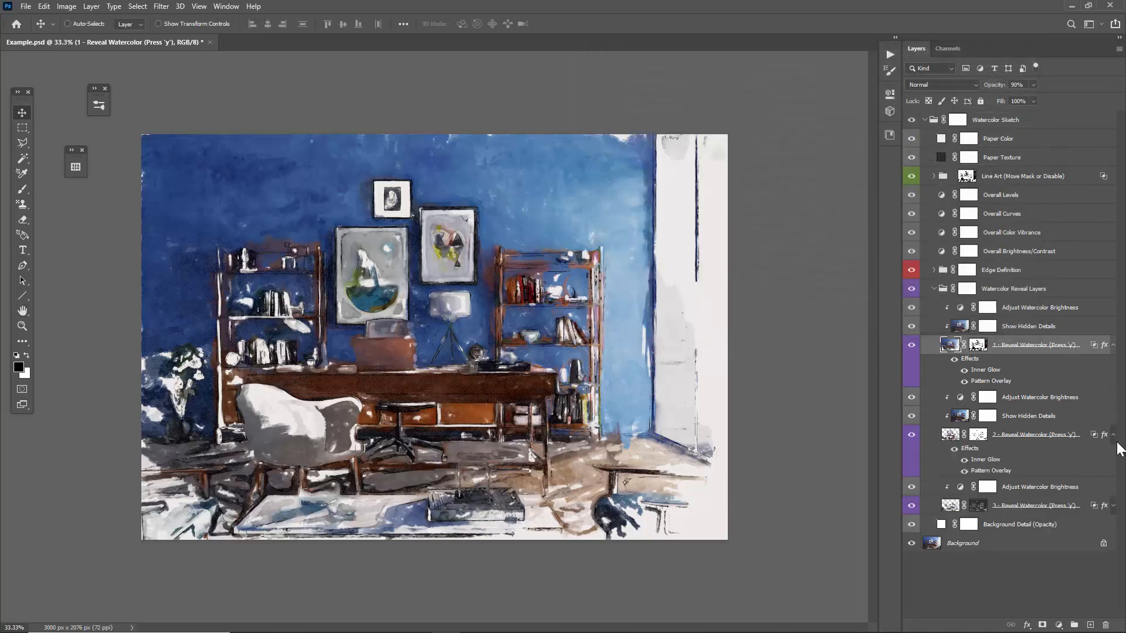
left_click(1114, 506)
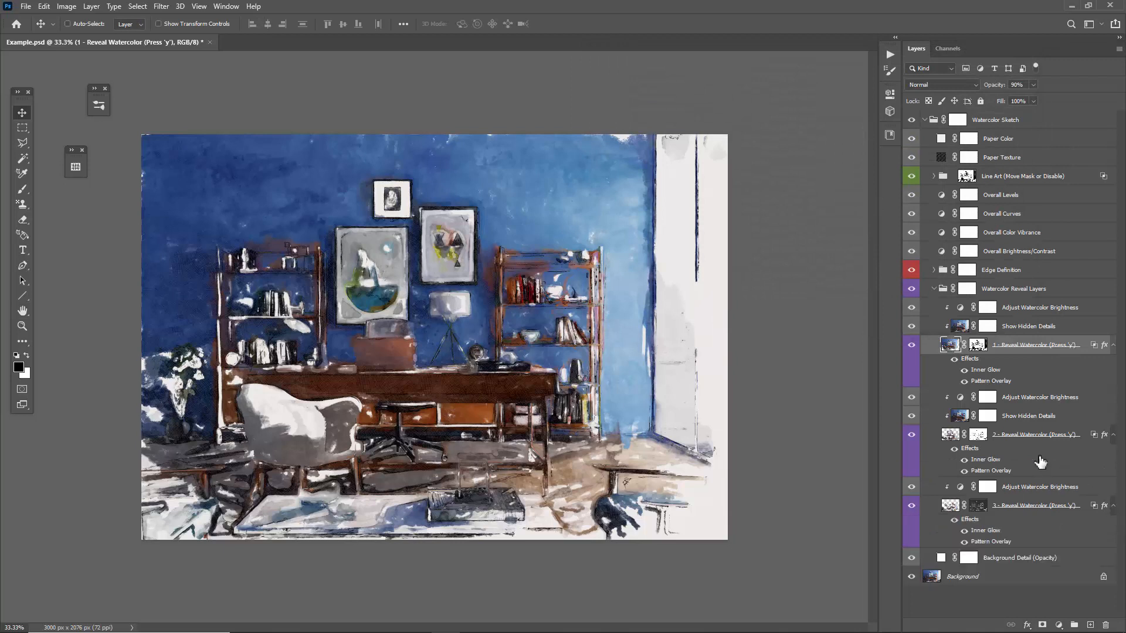
left_click(1113, 506)
left_click(1113, 435)
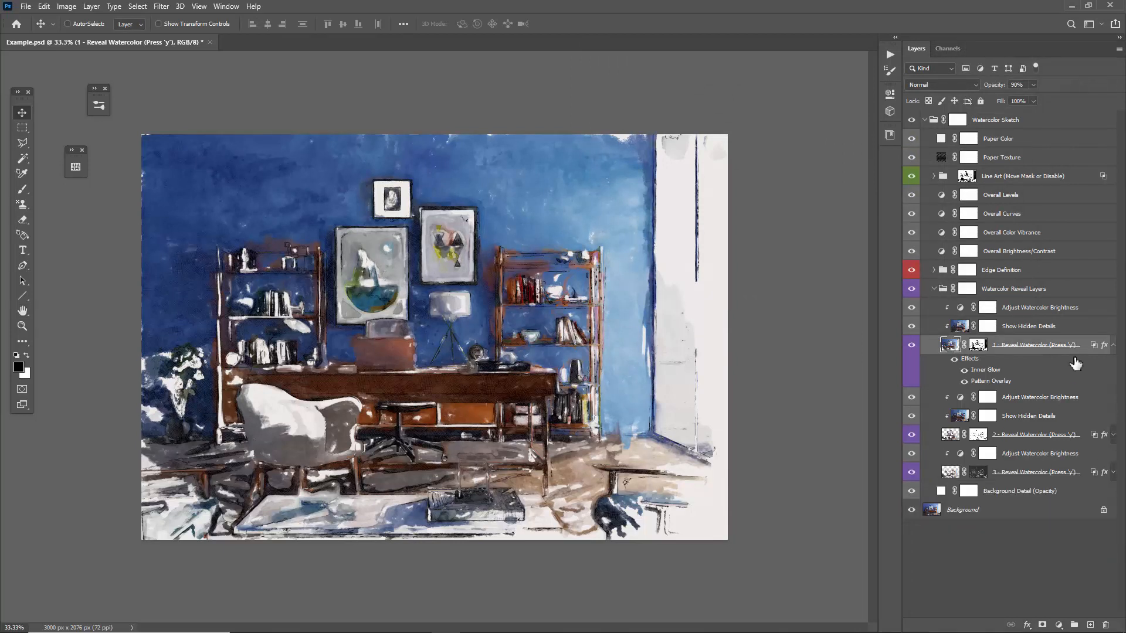
left_click(1114, 344)
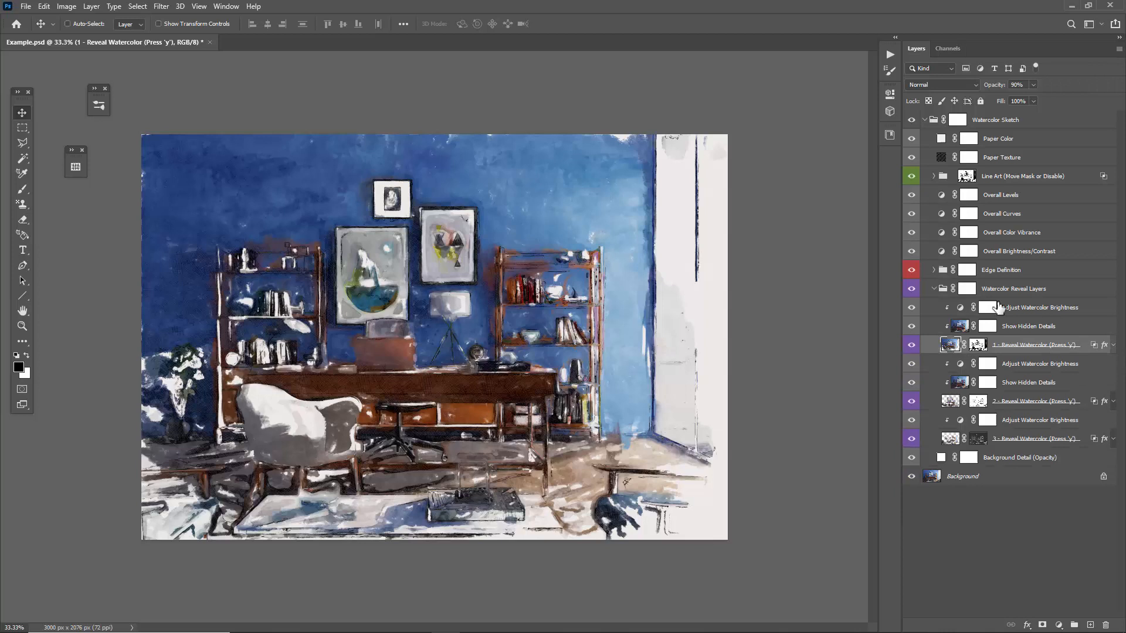
left_click(934, 288)
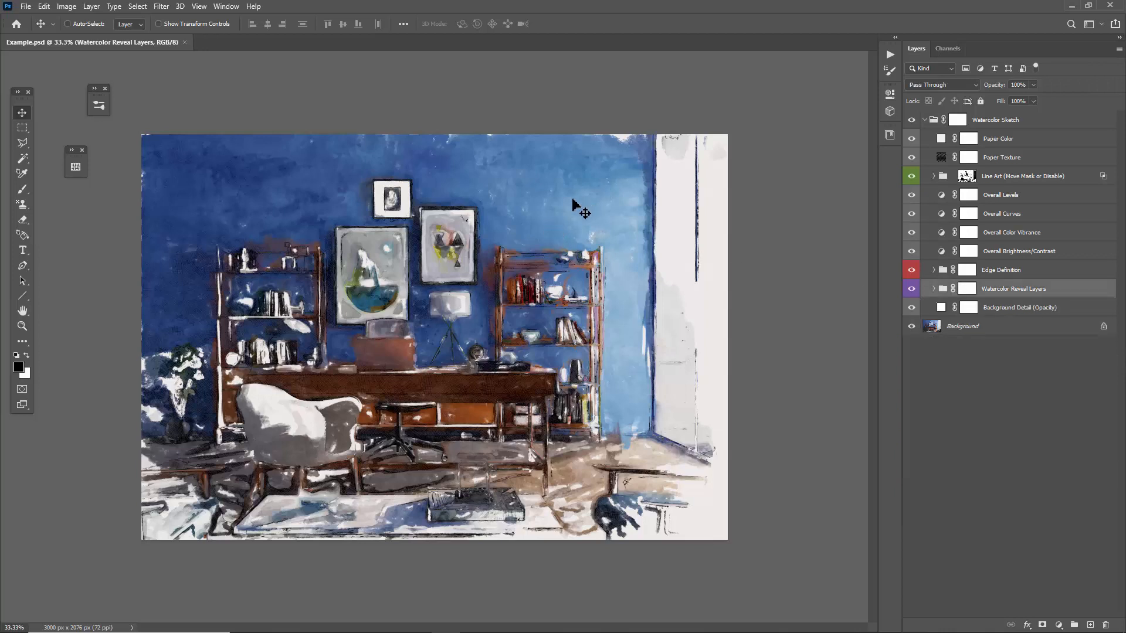
Select the Edge Definition group and compare the painting with the group hidden and shown.
left_click(1003, 272)
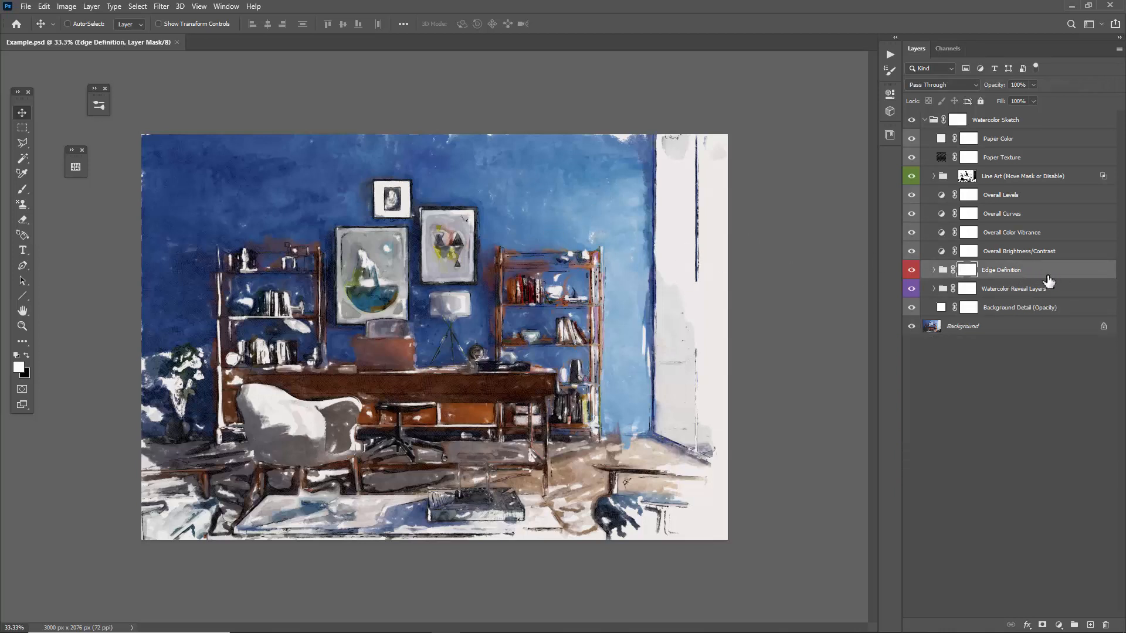
left_click(911, 270)
left_click(911, 270)
left_click(911, 270)
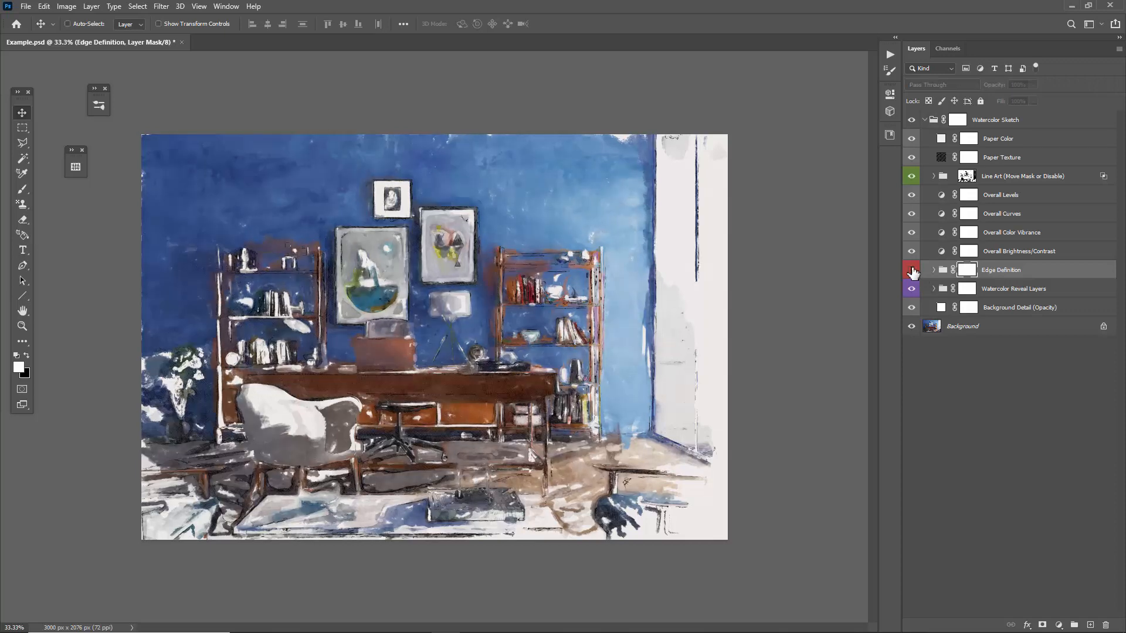
left_click(912, 270)
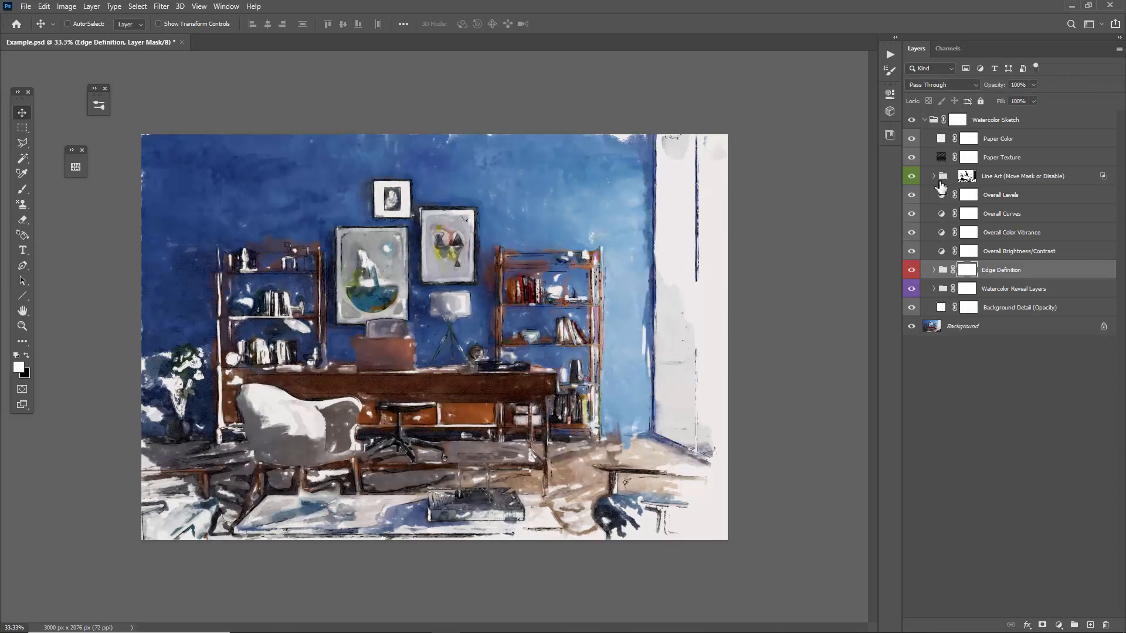
Hide the Line Art group and expand the Edge Definition group to its Edge Lines layer.
left_click(913, 177)
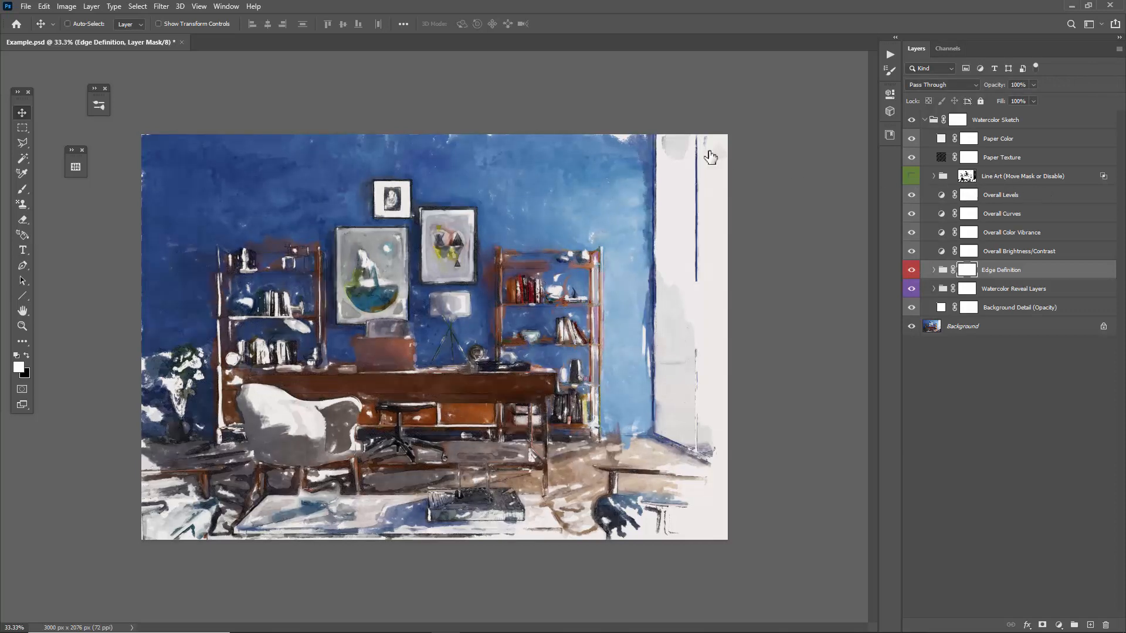
left_click(934, 270)
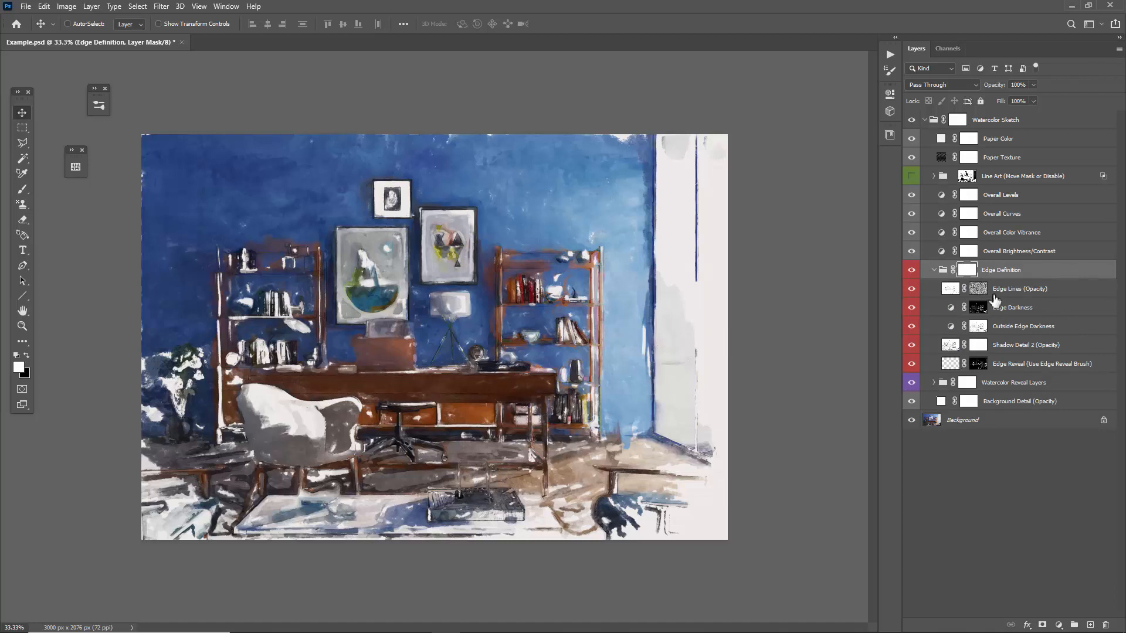
left_click(1018, 293)
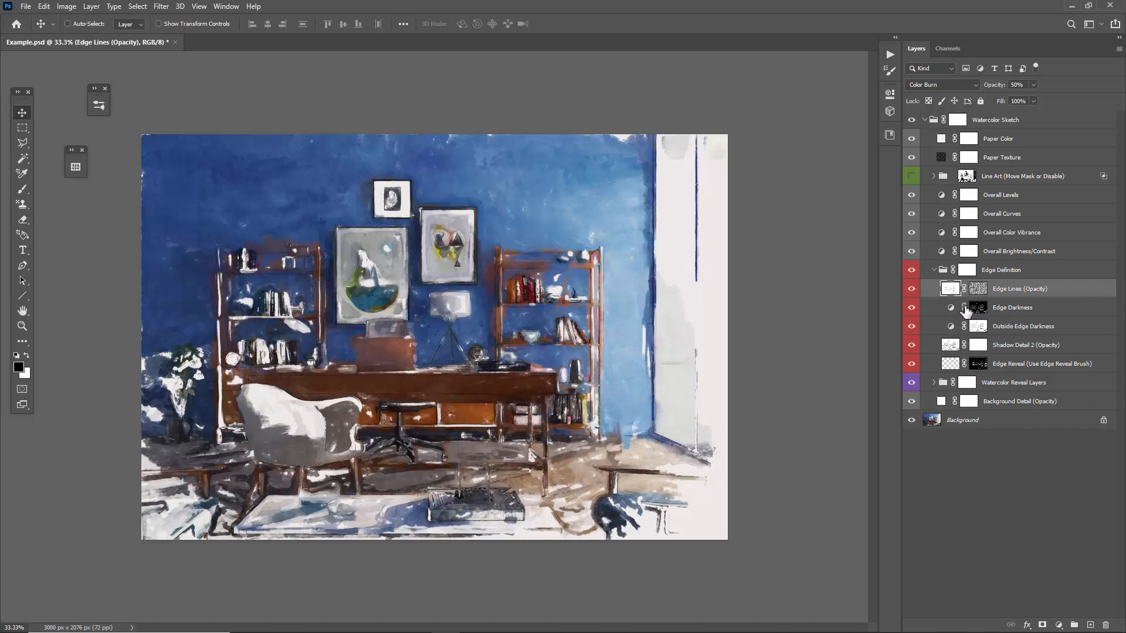
Check what the Edge Lines layer adds to the painting and view its layer mask on its own.
left_click(912, 290)
left_click(978, 290, "alt")
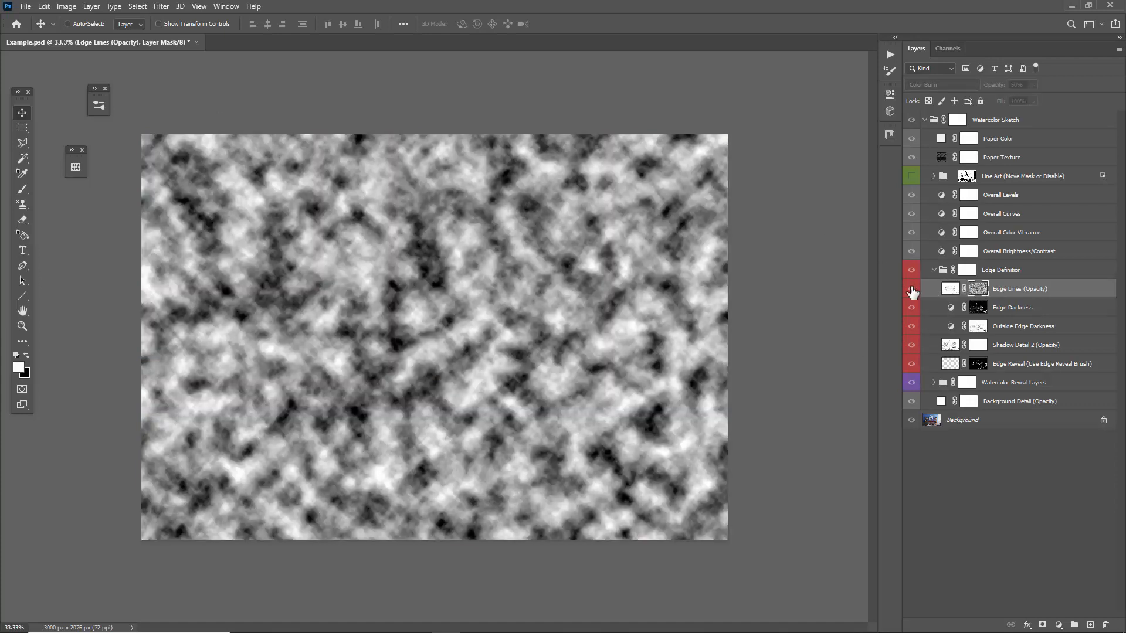
left_click(950, 289)
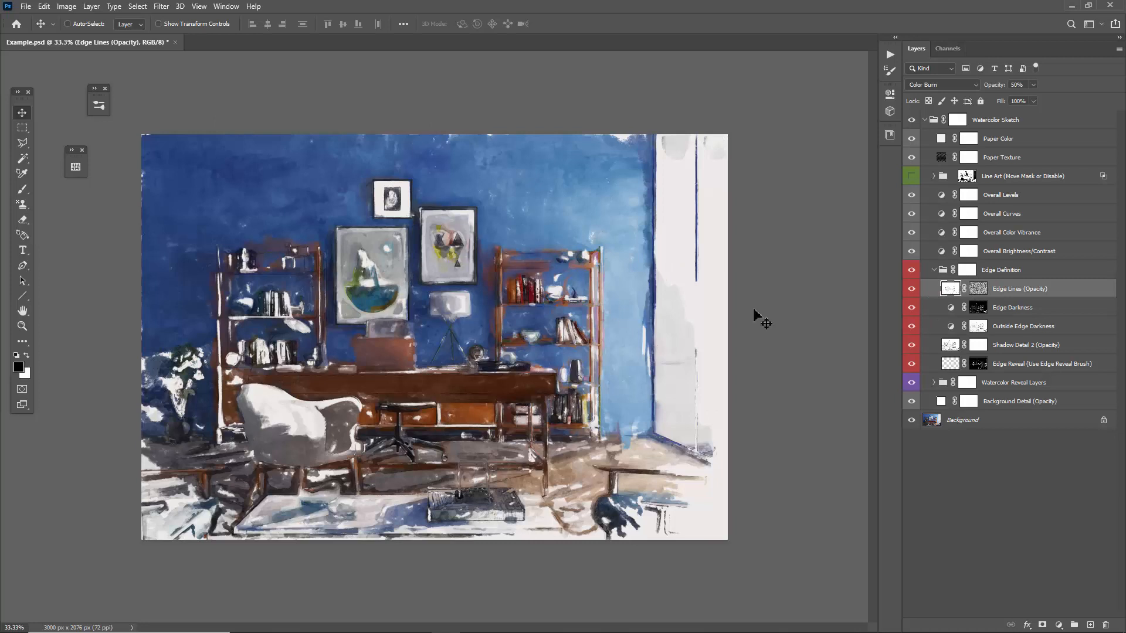
left_click(978, 290, "alt")
left_click(979, 290, "alt")
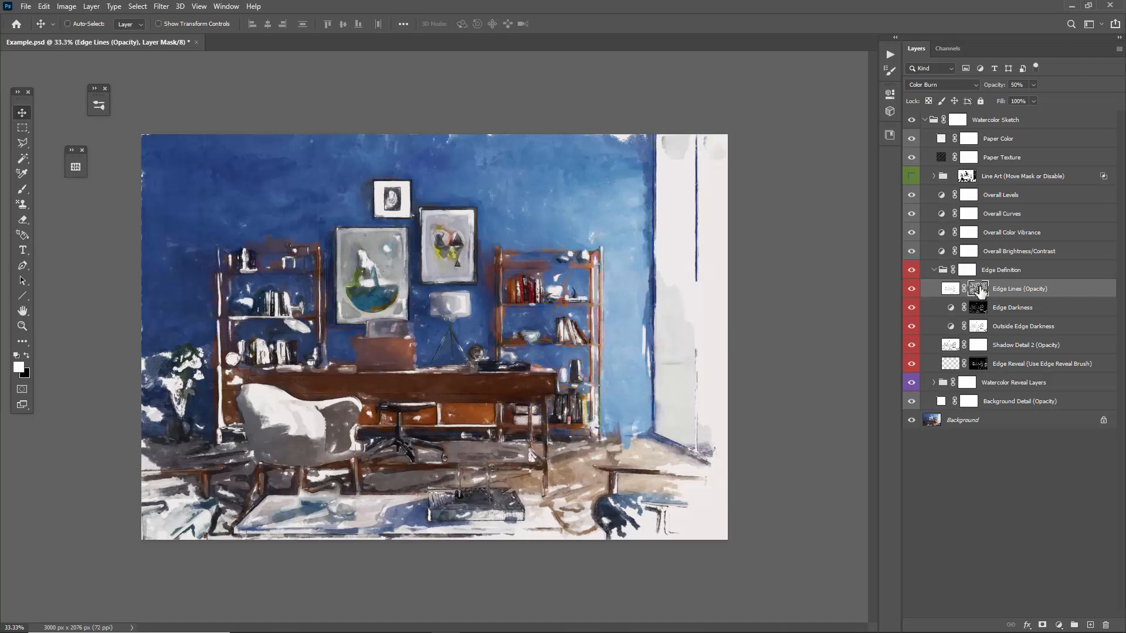
Try the Edge Lines layer with its mask disabled and 100% opacity, and restore the mask and 50% opacity.
left_click(981, 292, "shift")
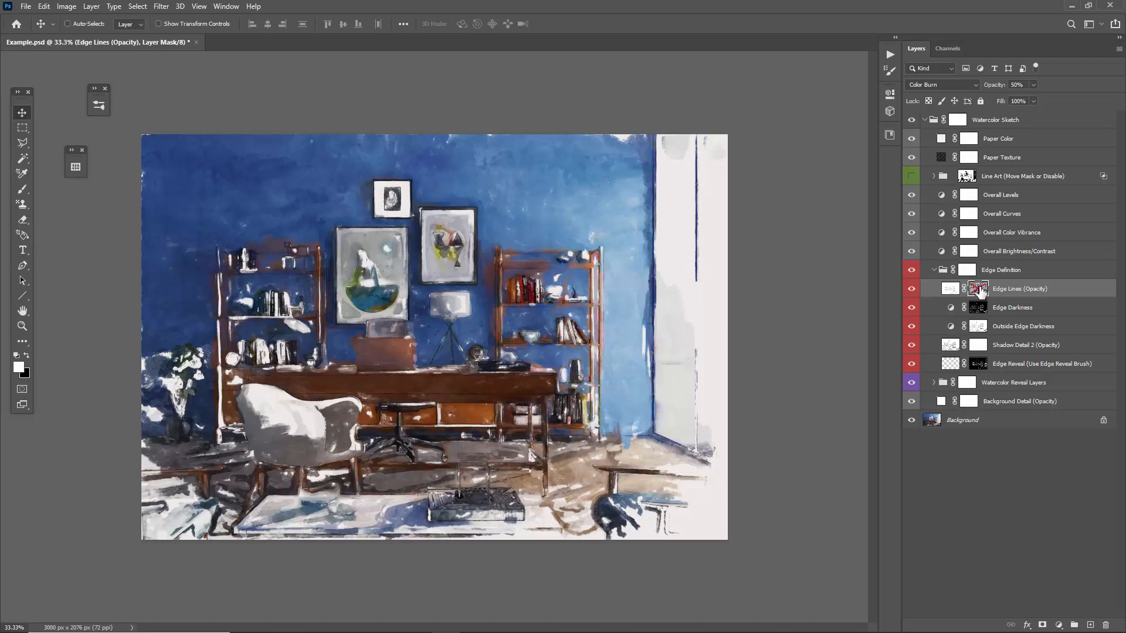
left_click(981, 292, "shift")
left_click(981, 292, "shift")
left_click_drag(988, 87, 1121, 93)
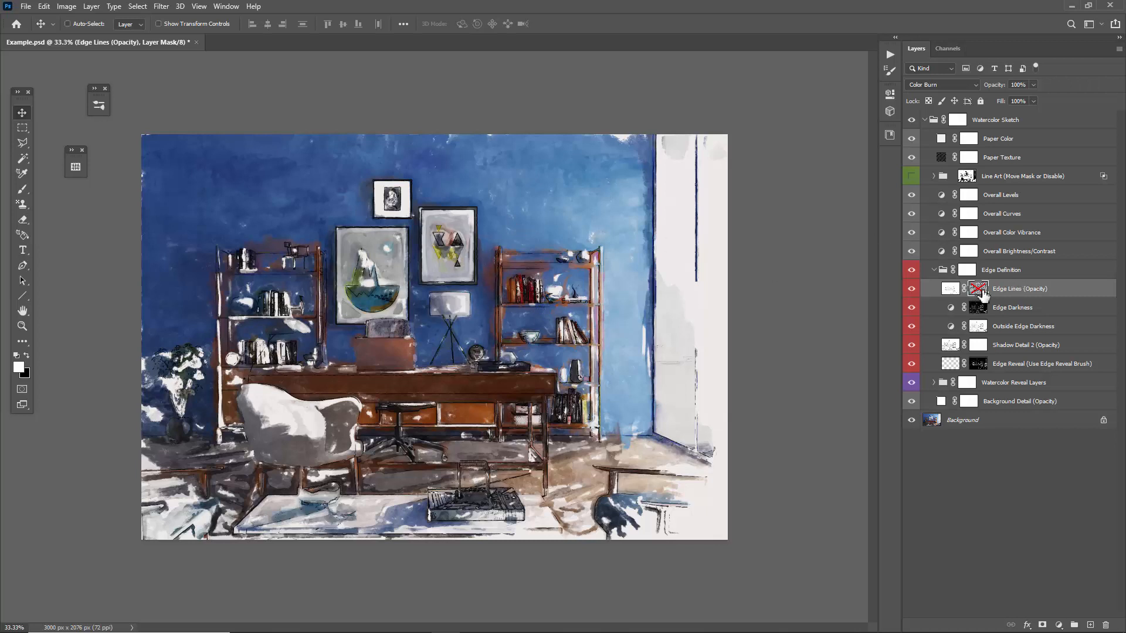
left_click(978, 292, "shift")
left_click(1029, 292)
key("5")
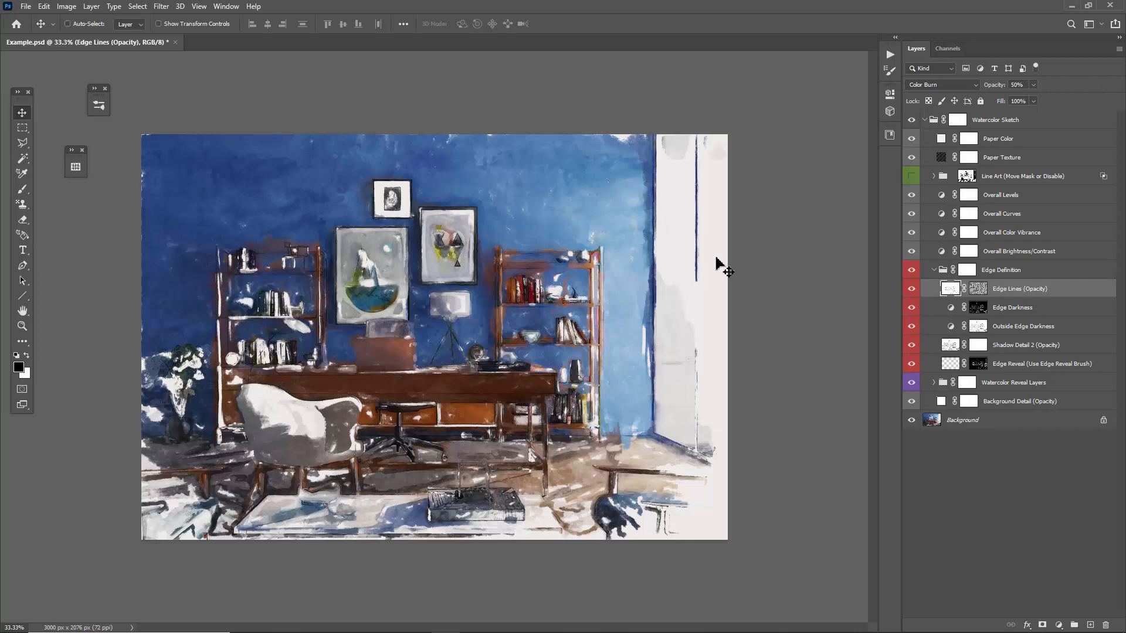
Adjust the Edge Darkness layer's Levels midtones, trying 0.10 and easing back to a milder darkening of the edges.
left_click(977, 308)
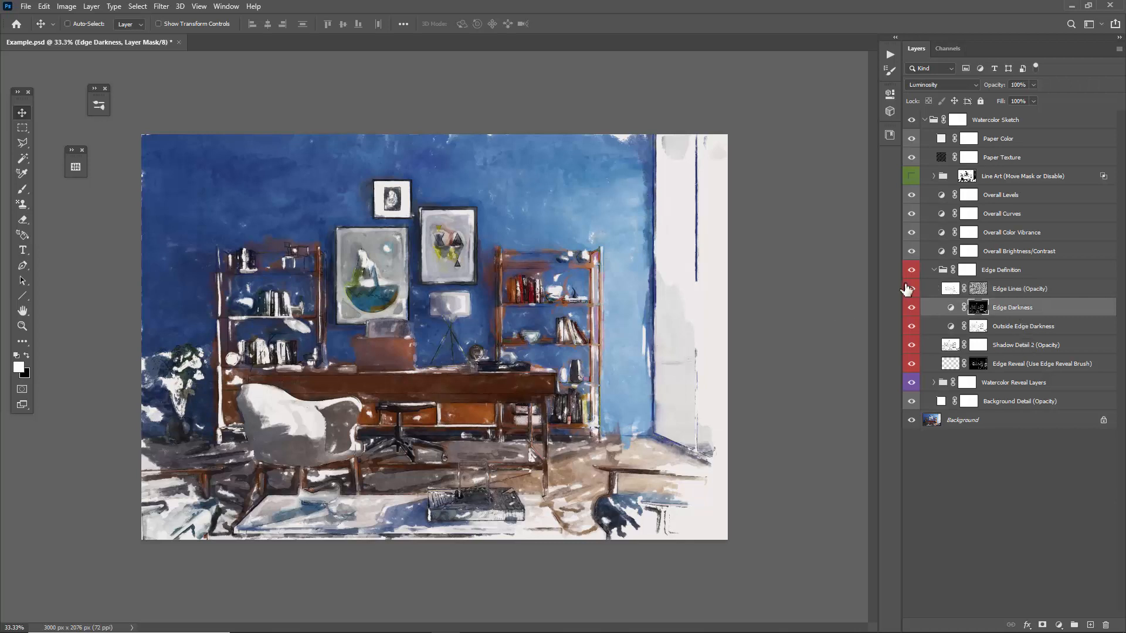
key("x")
double_click(948, 314)
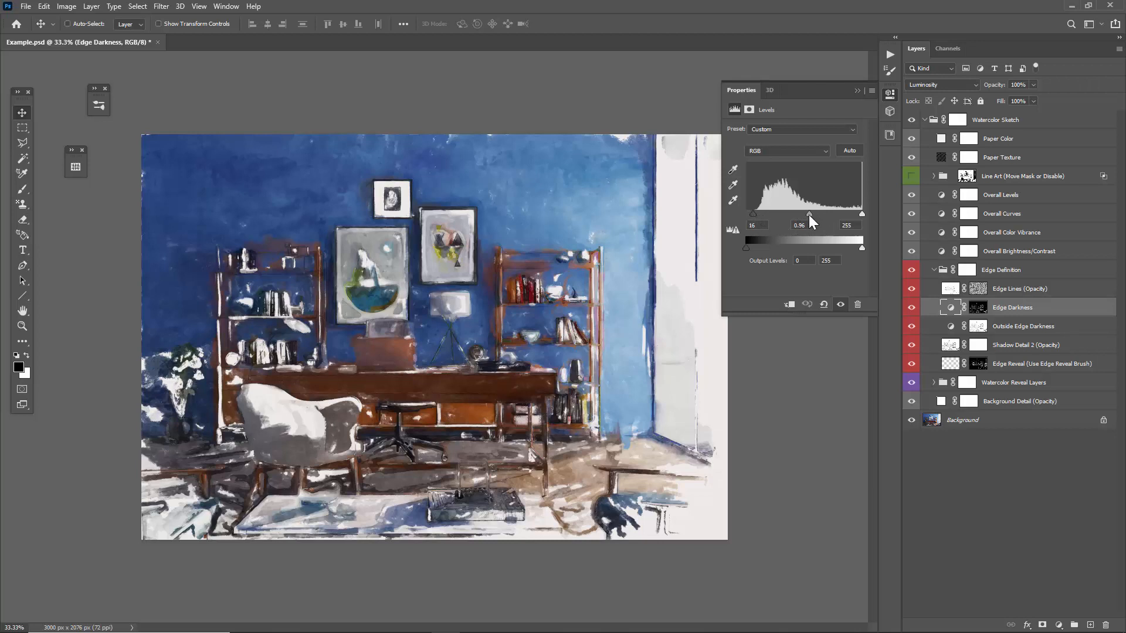
left_click_drag(824, 215, 855, 214)
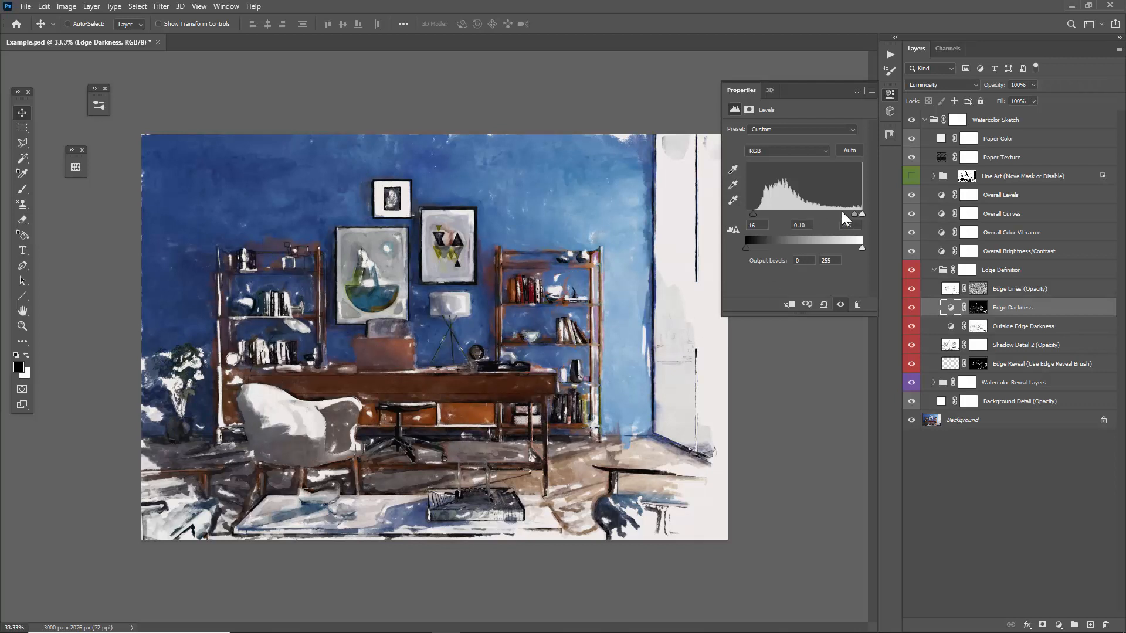
left_click_drag(852, 213, 821, 228)
left_click(856, 91)
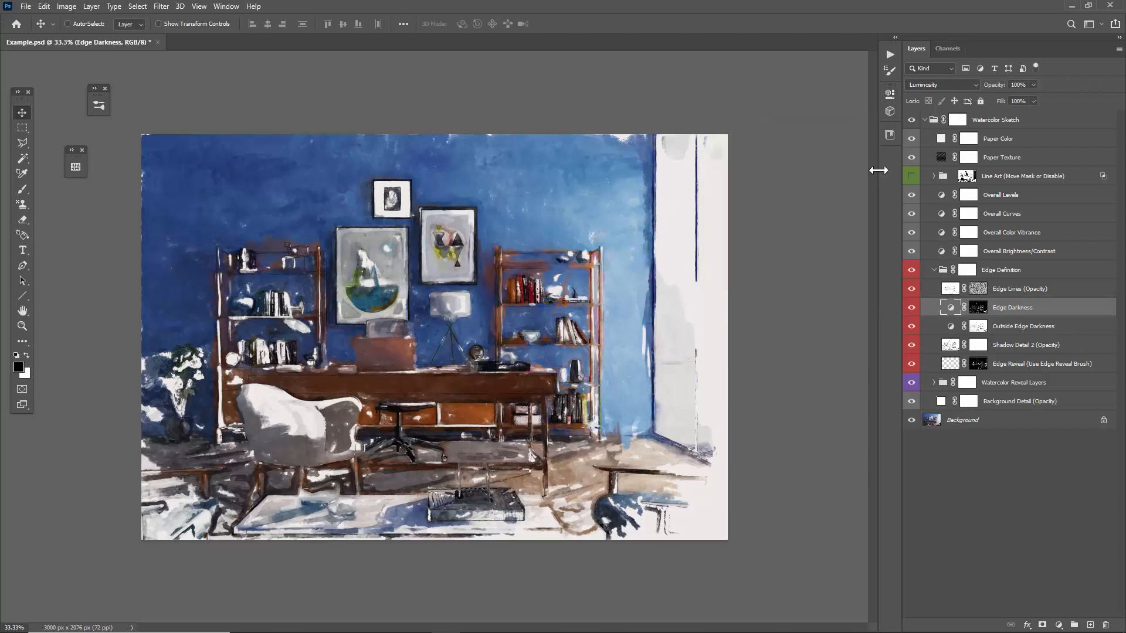
View the layer masks of the Edge Darkness and Outside Edge Darkness layers on their own to compare the affected areas.
left_click(997, 326)
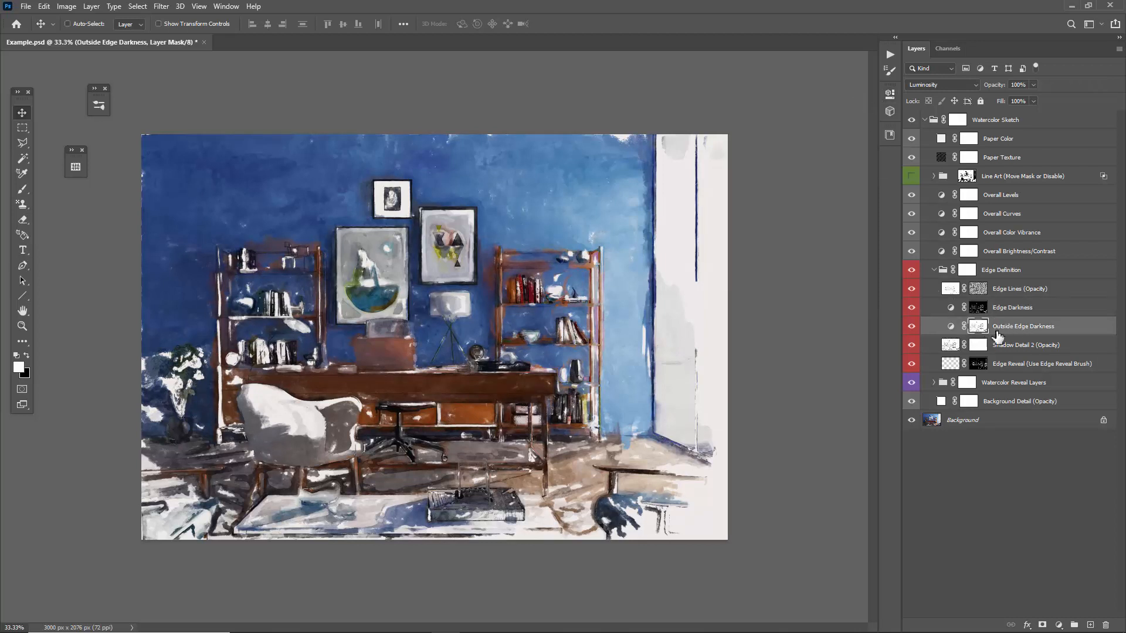
left_click(1010, 308)
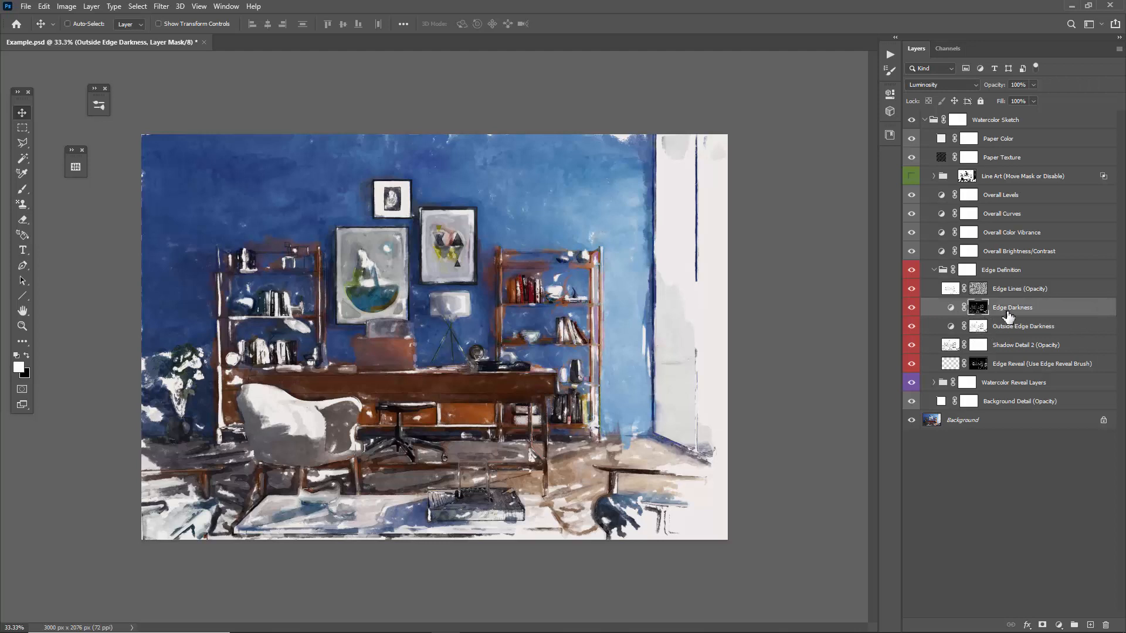
left_click(978, 311, "alt")
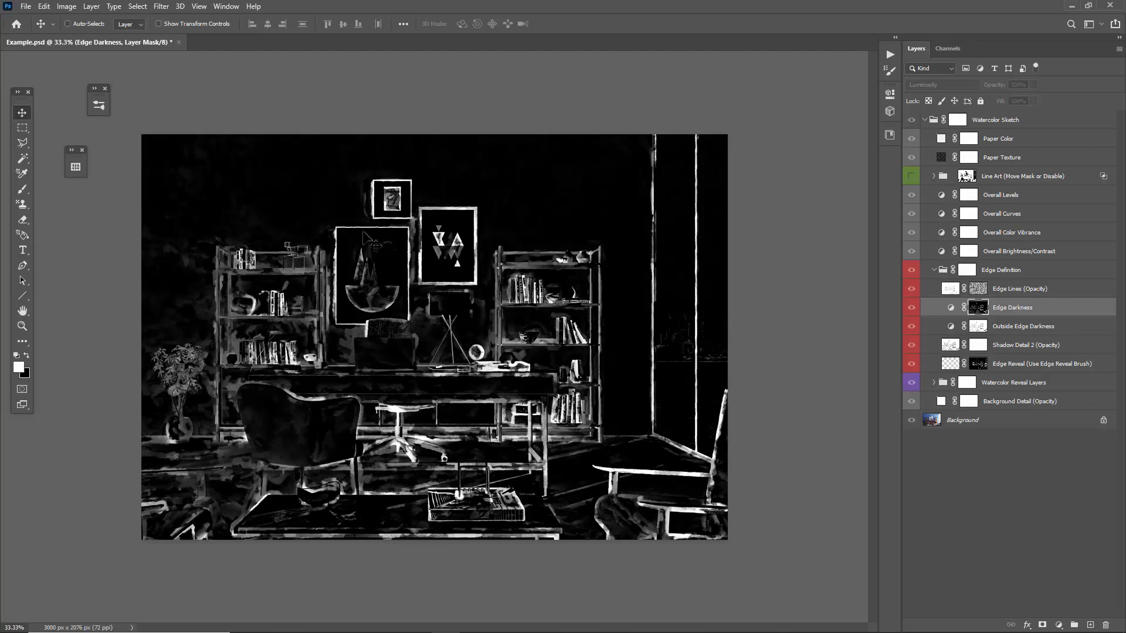
left_click(1014, 327)
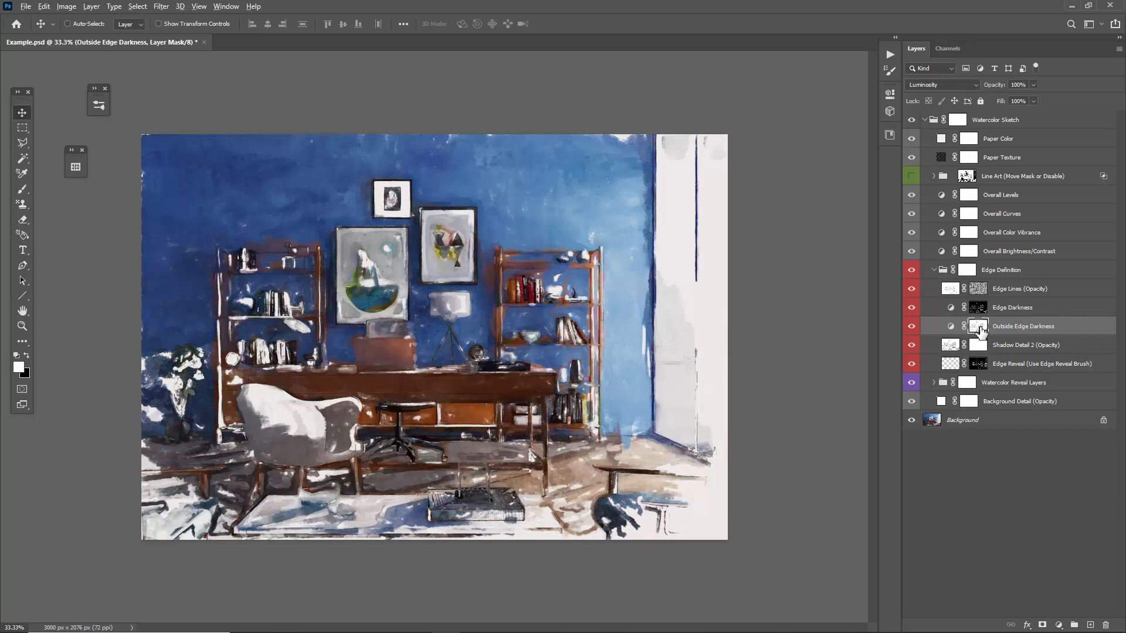
left_click(975, 326, "alt")
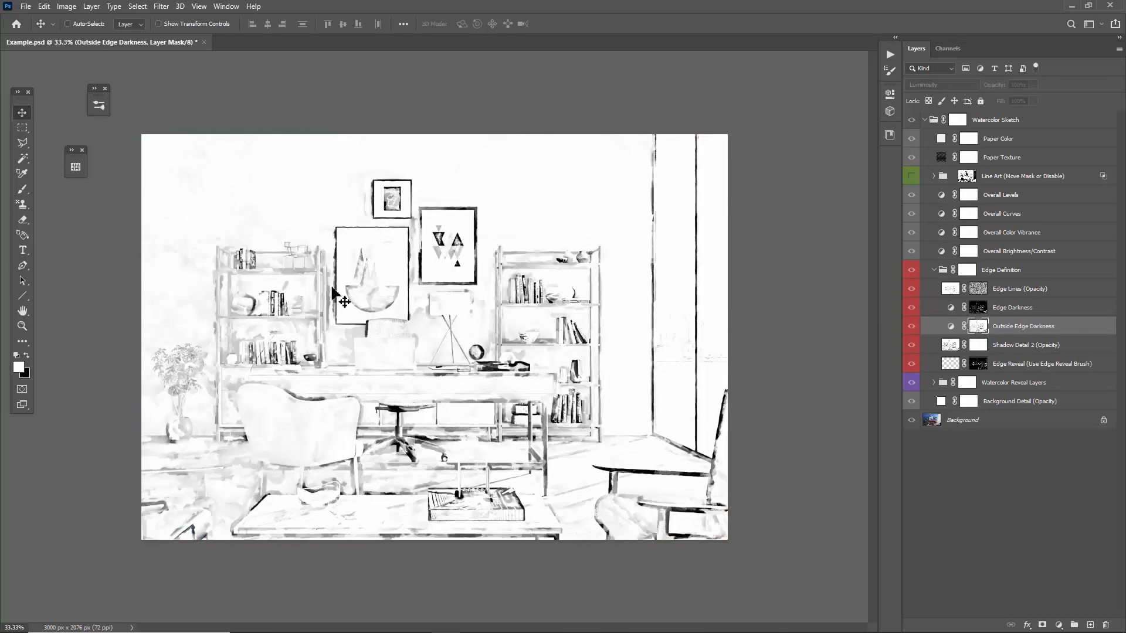
Return from the mask view and set the Outside Edge Darkness layer's Levels midtone to about 0.84.
left_click(950, 328)
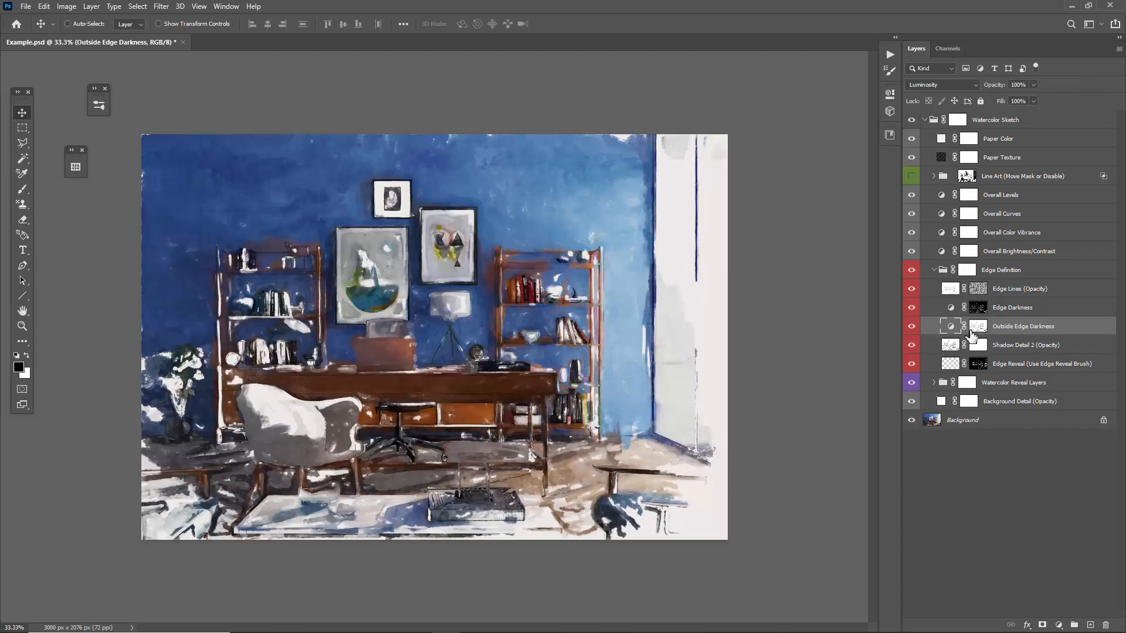
double_click(951, 329)
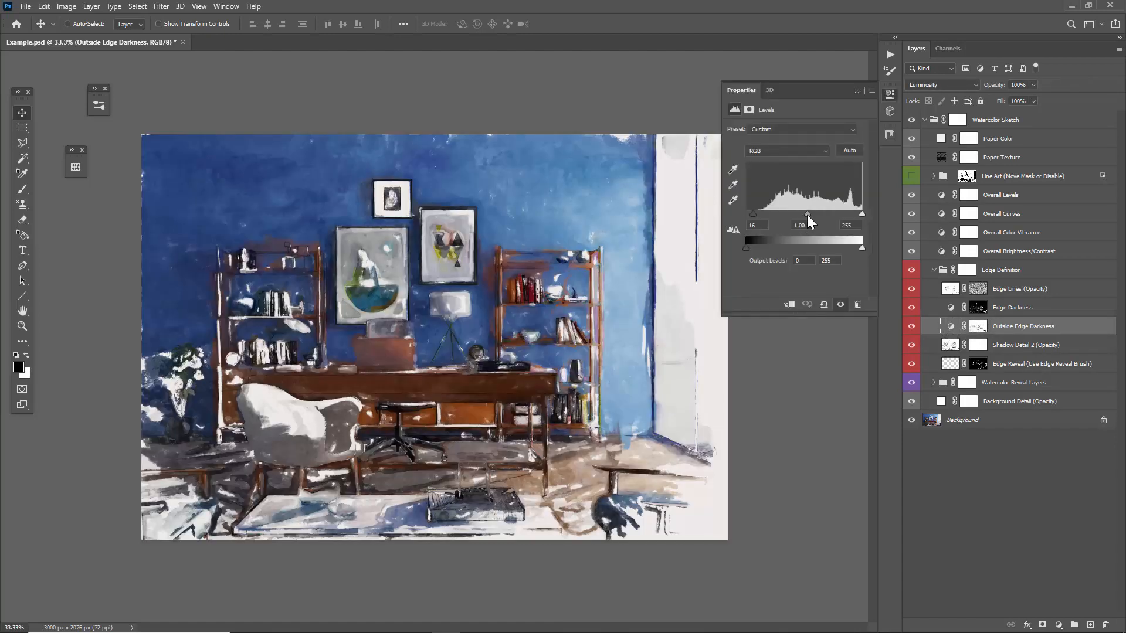
left_click_drag(808, 214, 813, 219)
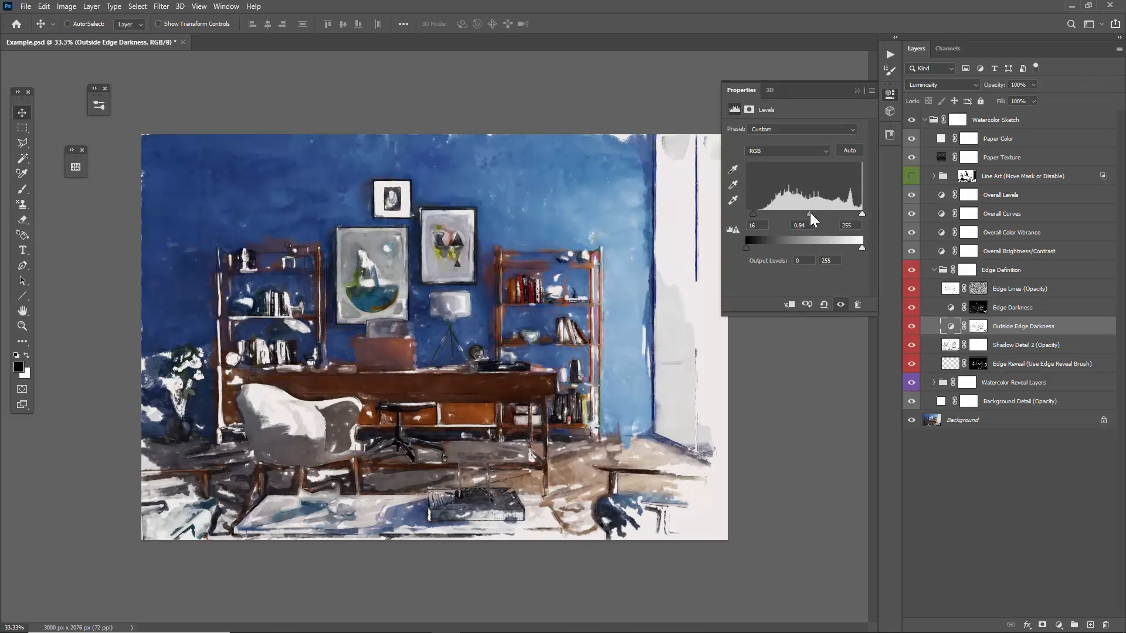
Put the Levels settings away and go from the Shadow Detail 2 layer to the Edge Lines layer.
left_click(1043, 349)
left_click(855, 90)
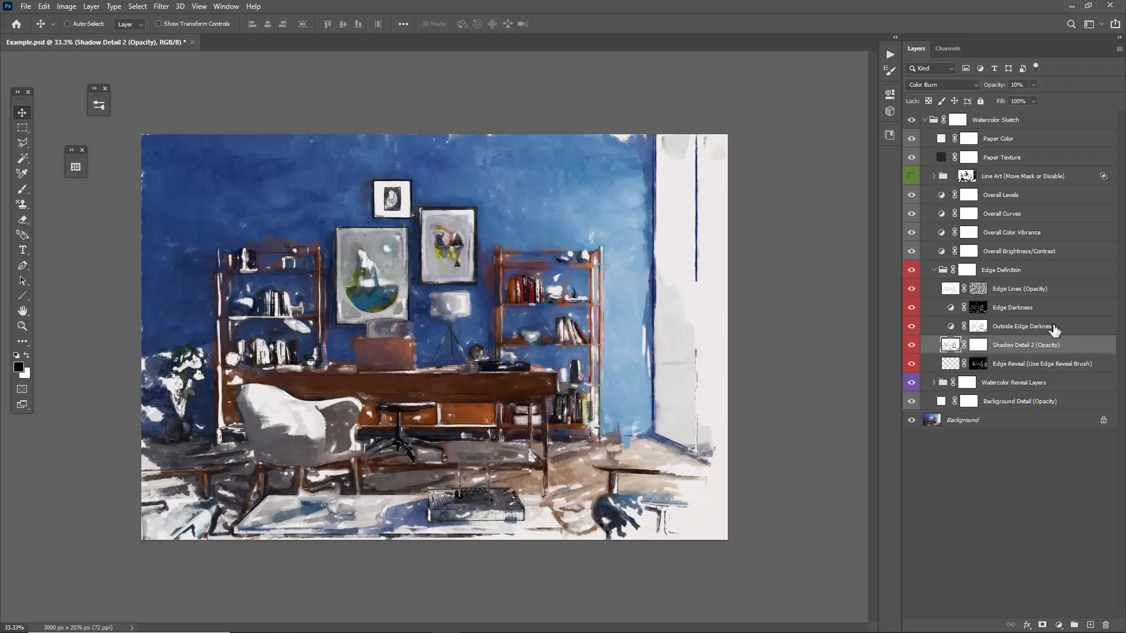
left_click(1034, 291)
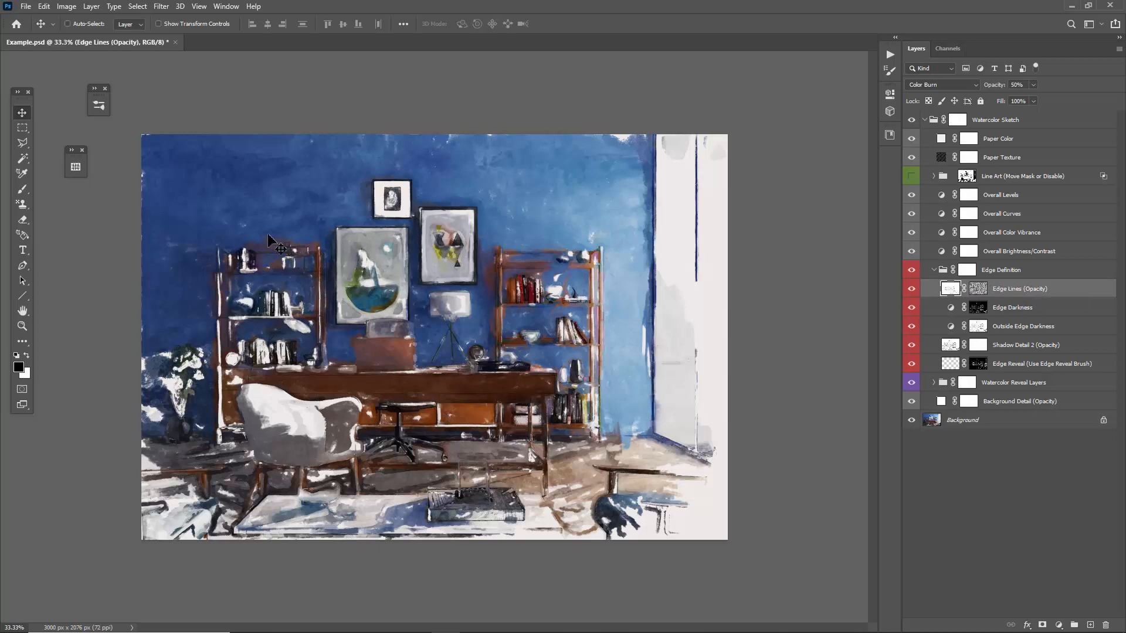
Set the Shadow Detail 2 layer's opacity to 28%.
left_click(1020, 346)
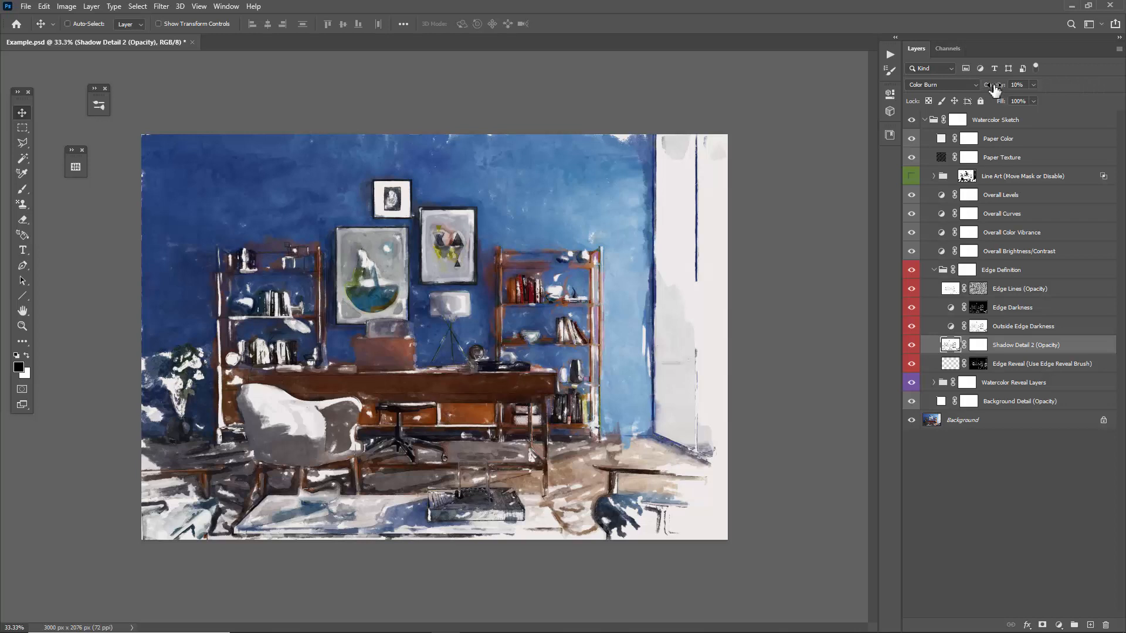
left_click_drag(994, 88, 643, 119)
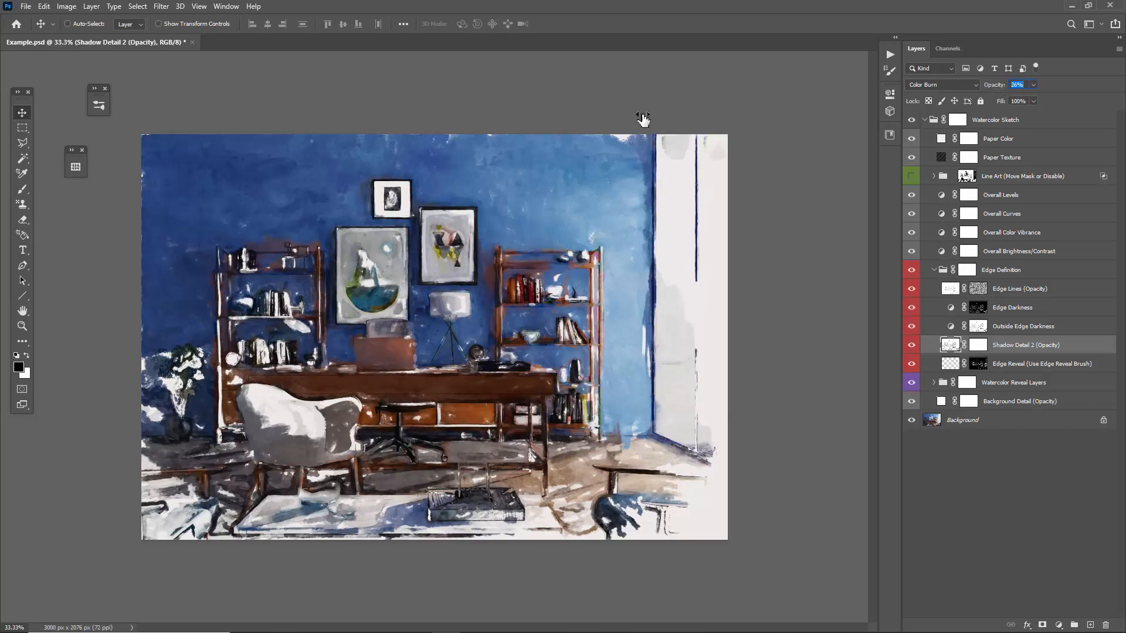
View the Edge Reveal layer's mask on its own and return to the layer's image content.
left_click(1016, 369)
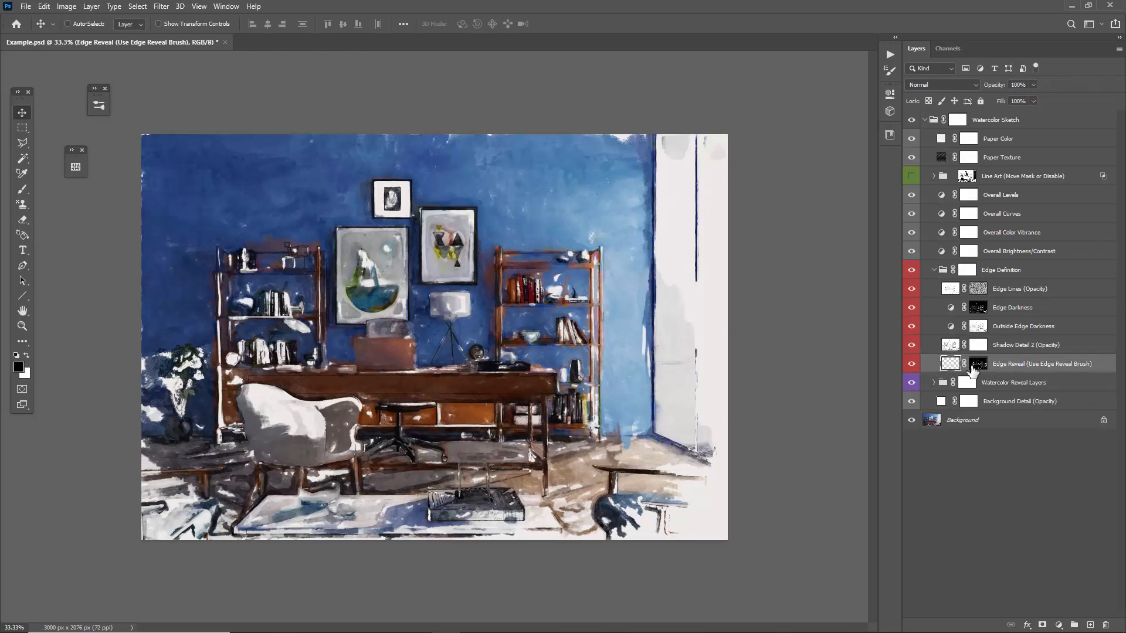
left_click(978, 364, "alt")
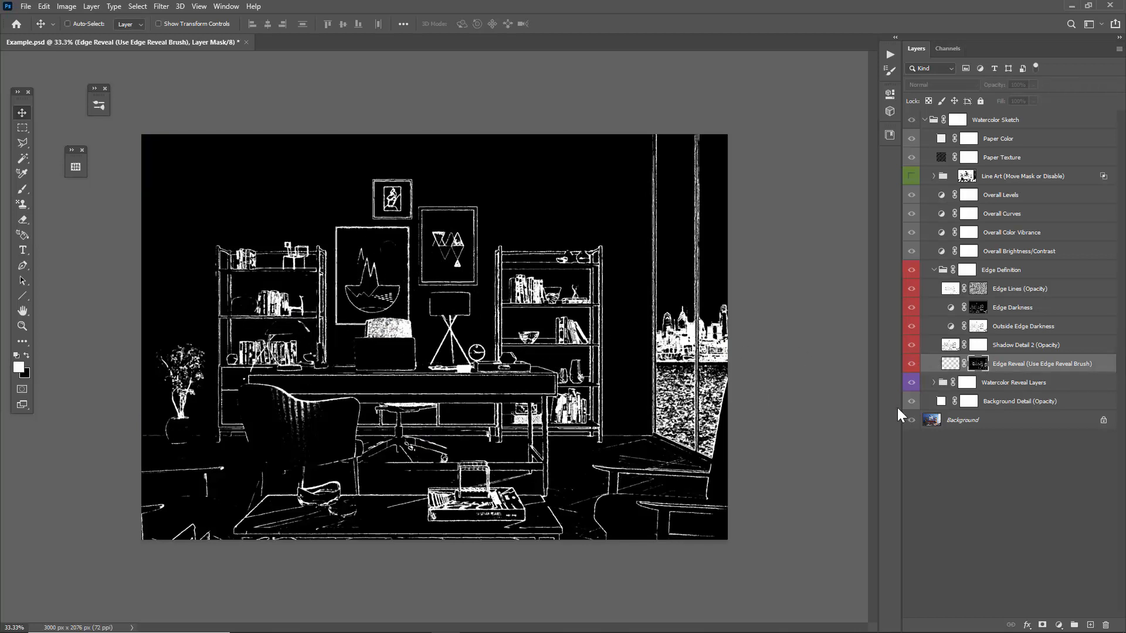
left_click(950, 364)
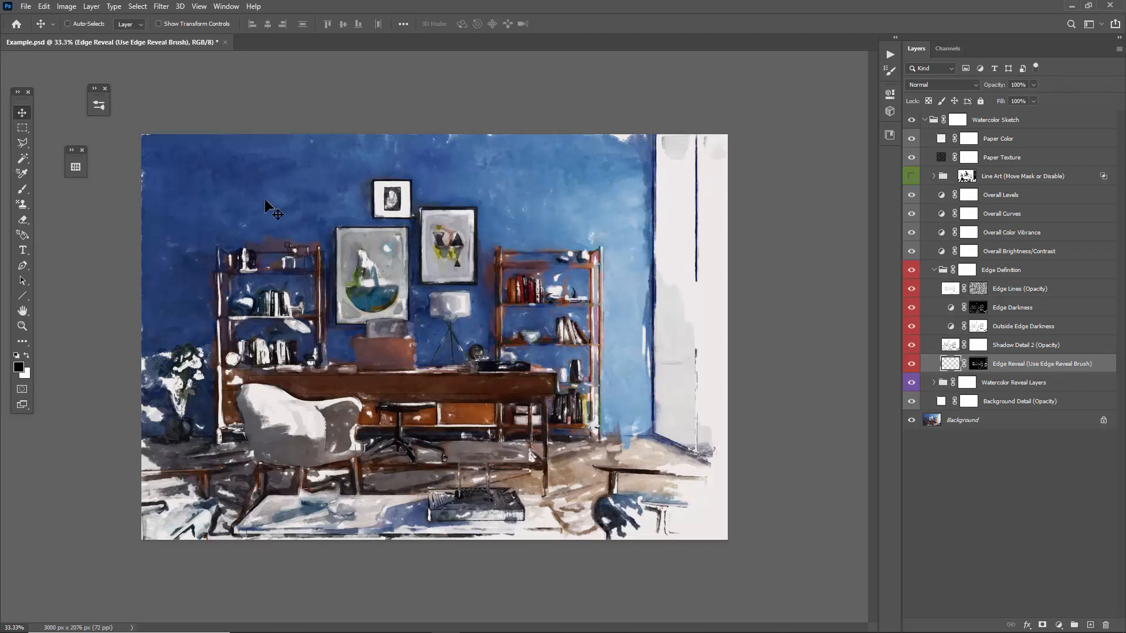
Choose the 10 px Art History brush from the Watercolor Sketch Reveal Brushes and paint edge detail on the Edge Reveal layer.
key("b")
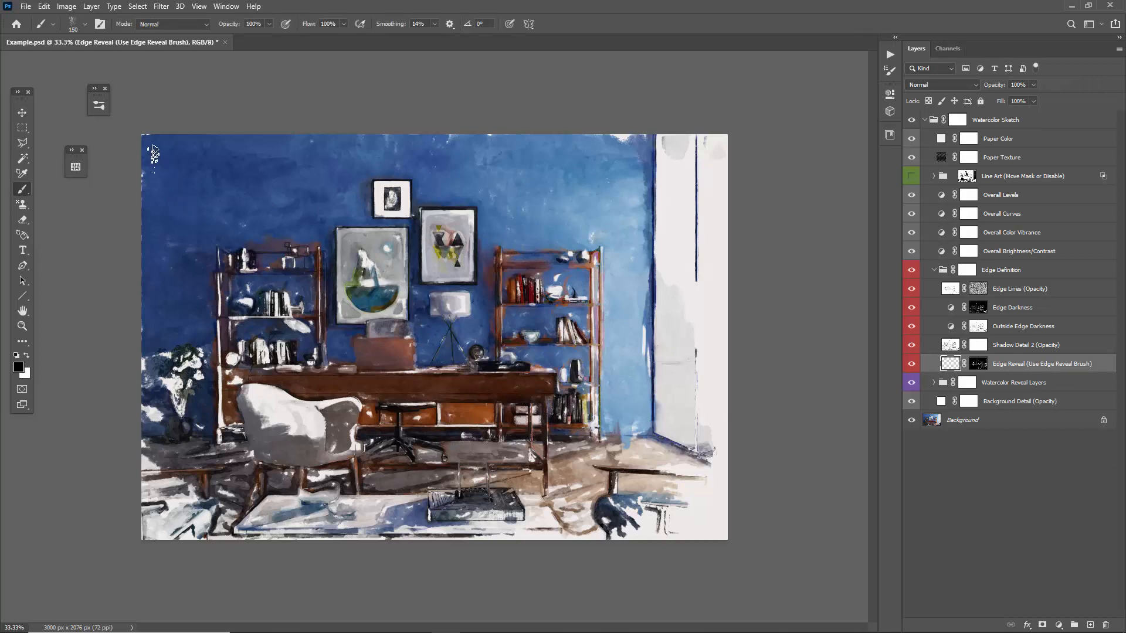
right_click(154, 153)
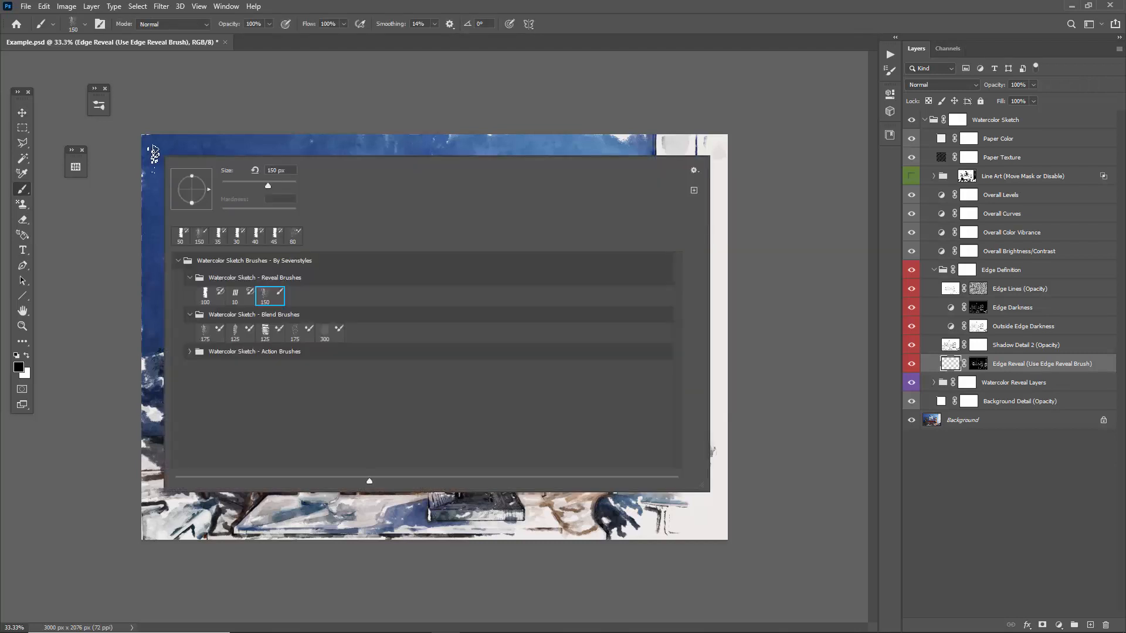
left_click(235, 296)
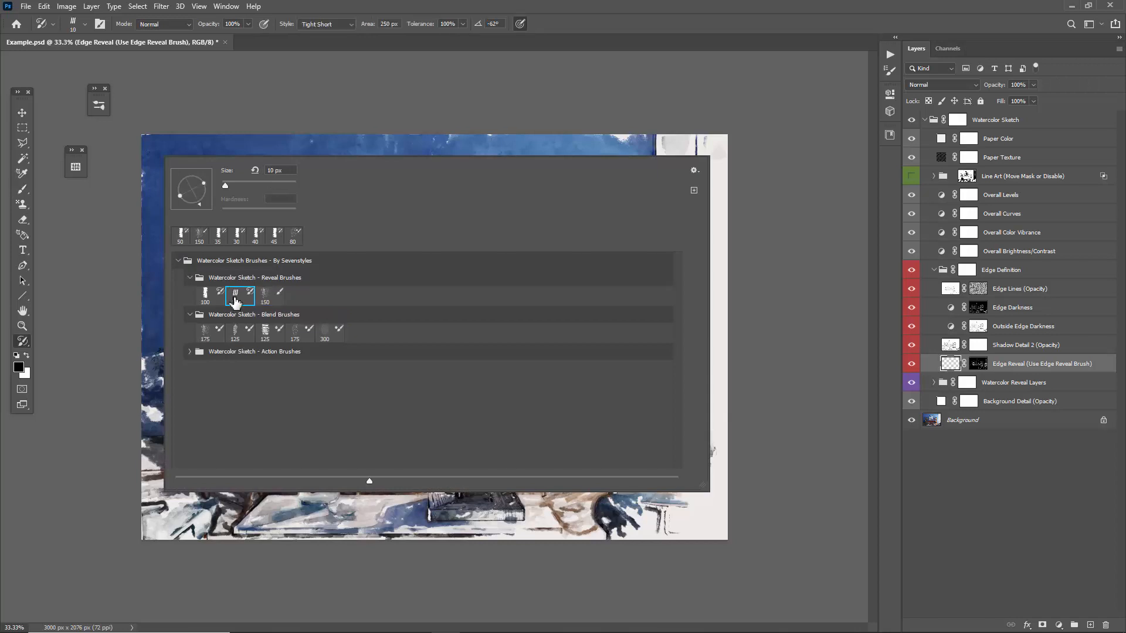
left_click(267, 141)
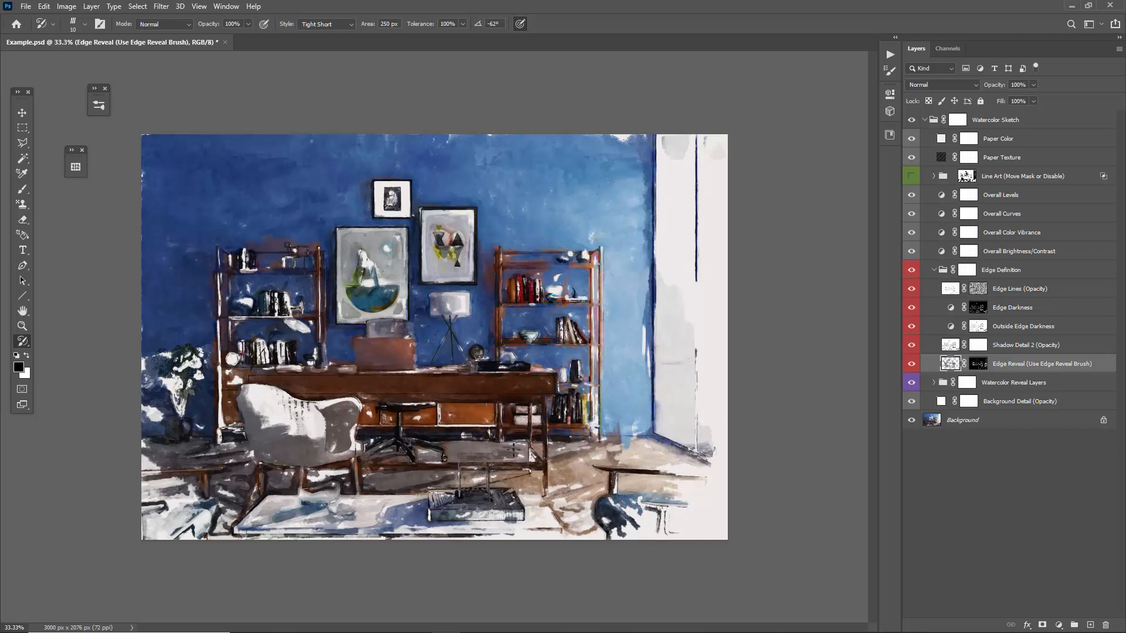
Hide the four Edge Definition layers above Edge Reveal and paint more edge detail over the bookshelf and desk area.
left_click_drag(912, 345, 909, 291)
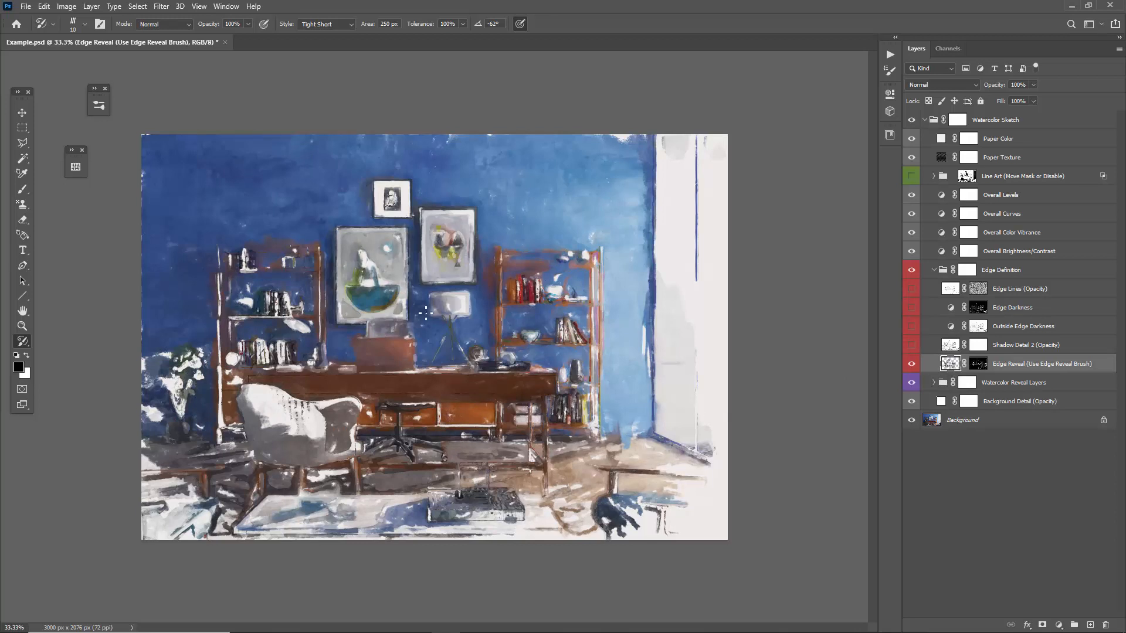
left_click_drag(280, 345, 289, 365)
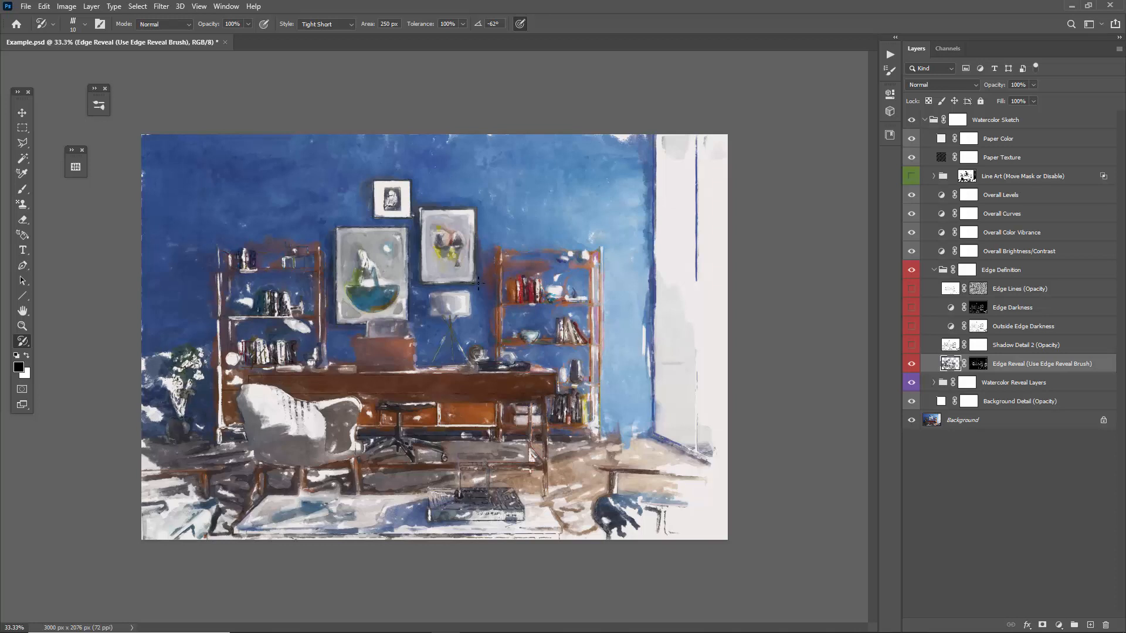
Inspect the Edge Reveal layer's mask on its own, return to the painting and show the four Edge Definition layers above it again.
left_click(978, 365, "alt")
left_click(950, 364)
left_click(978, 364, "alt")
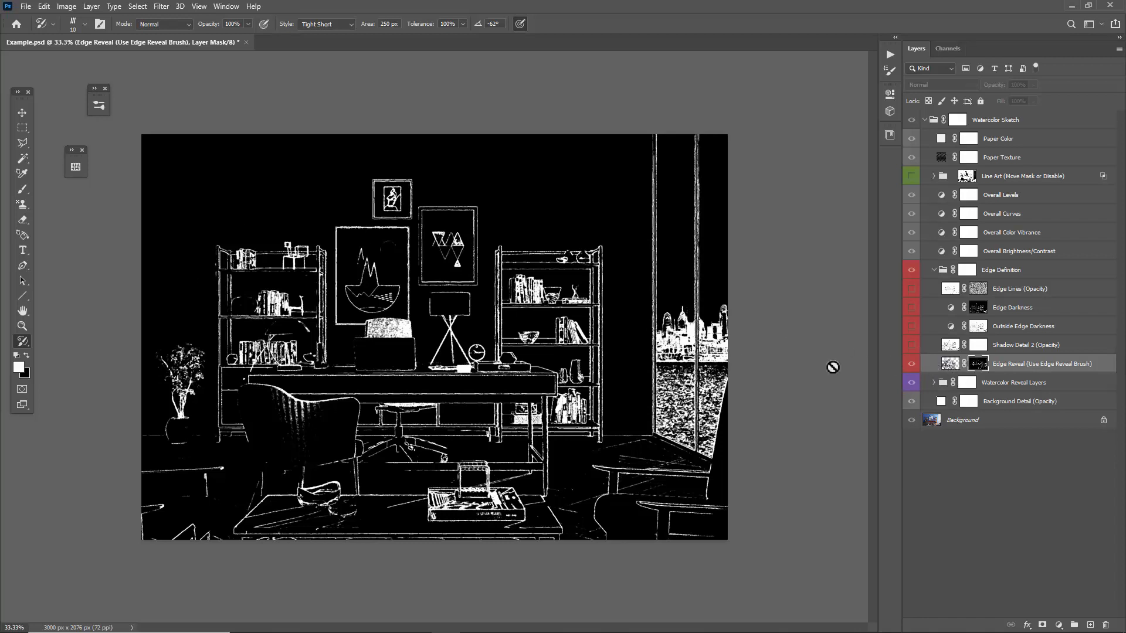
left_click(956, 364)
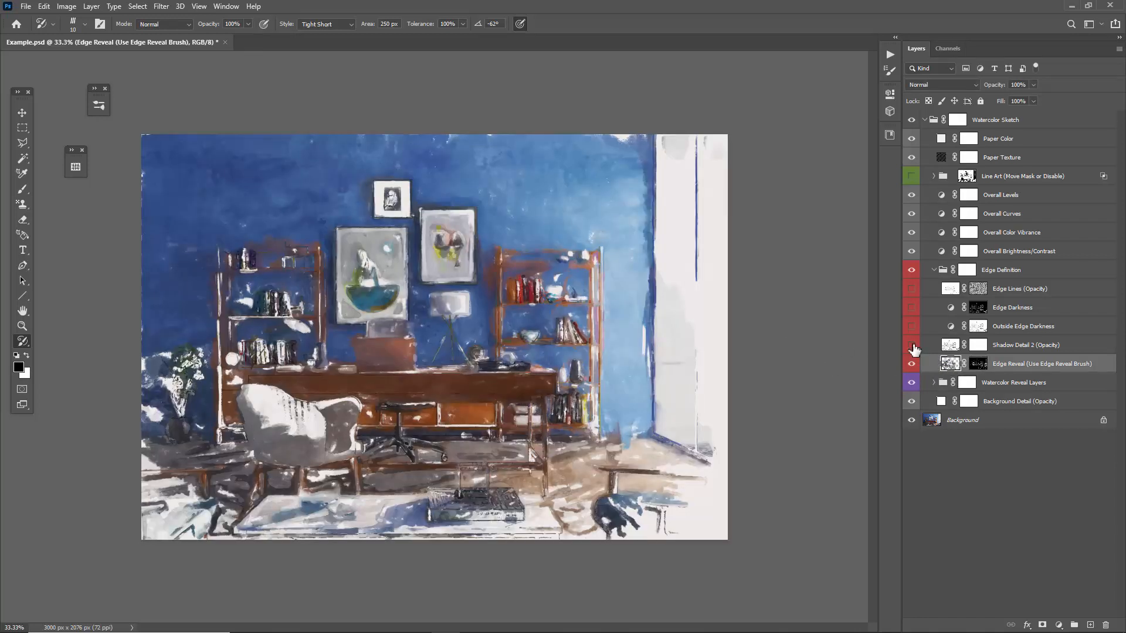
left_click_drag(913, 346, 913, 295)
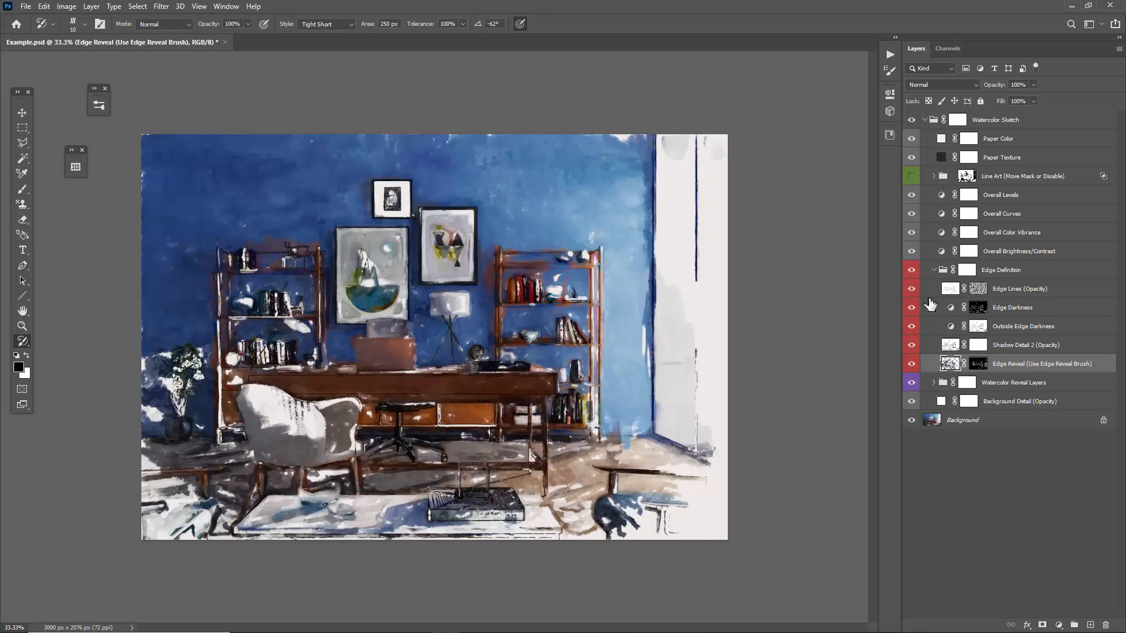
Lighten the Edge Darkness layer's Levels midtones slightly and put the adjustment settings away.
left_click(1023, 332)
key("x")
left_click(1008, 343)
key("v")
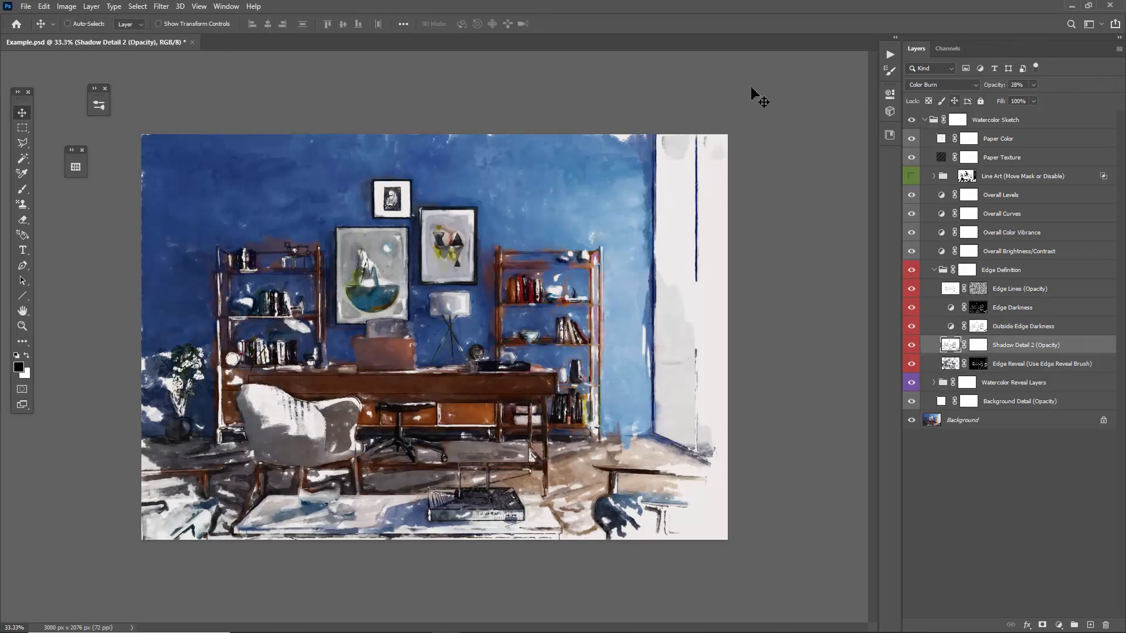
double_click(950, 307)
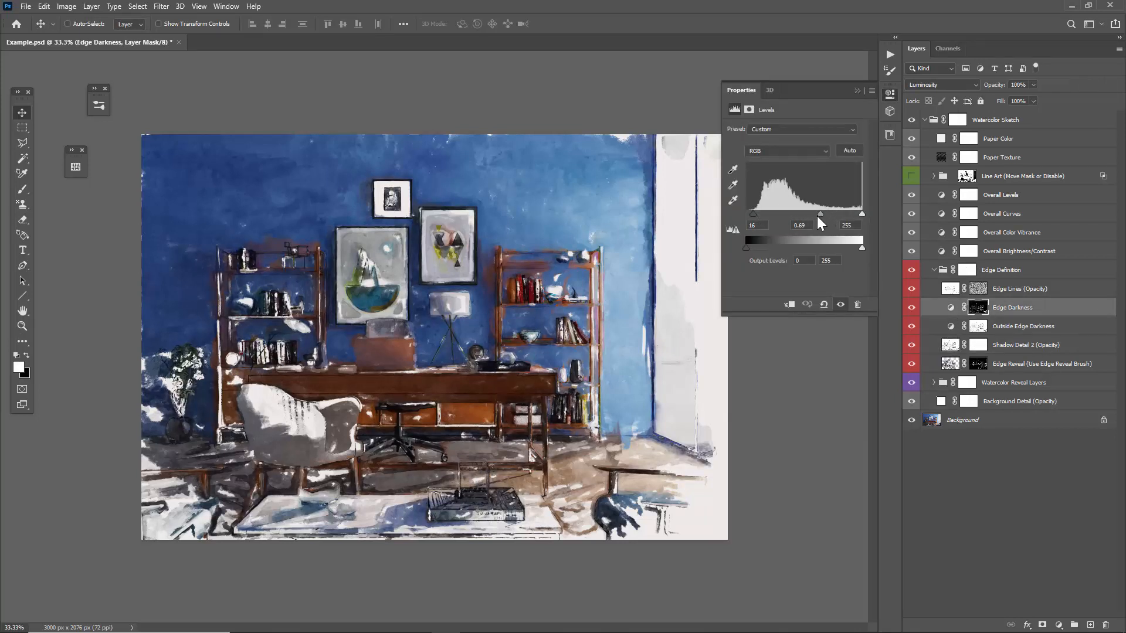
left_click_drag(817, 216, 813, 218)
left_click(856, 91)
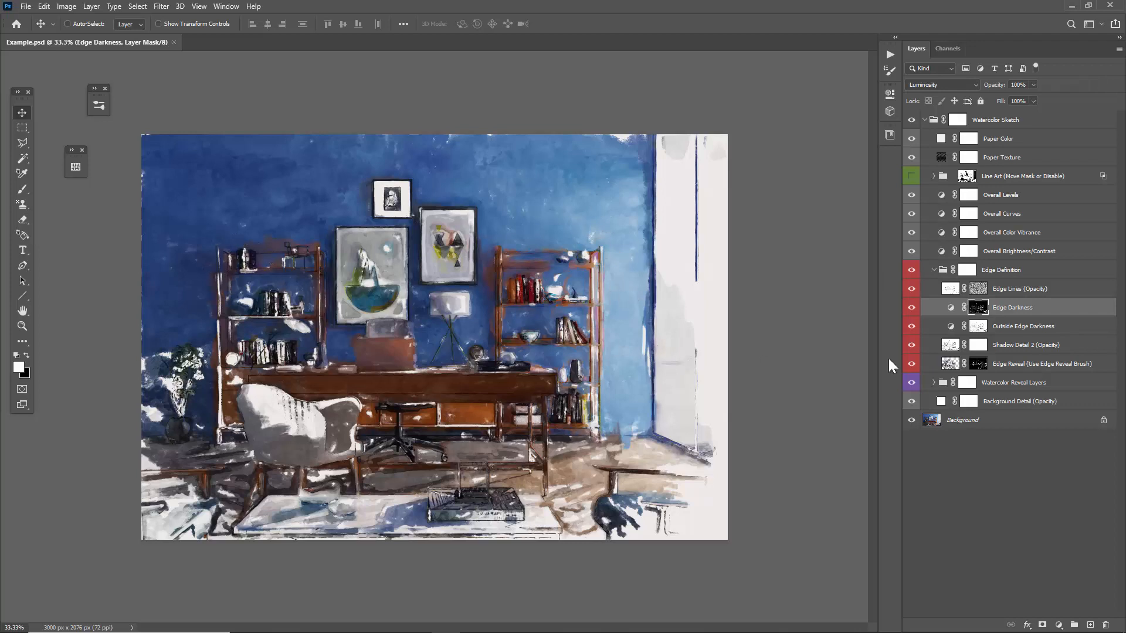
Hide and show the Edge Definition group to compare the painting without and with its edge detail.
left_click(995, 271)
left_click(912, 270)
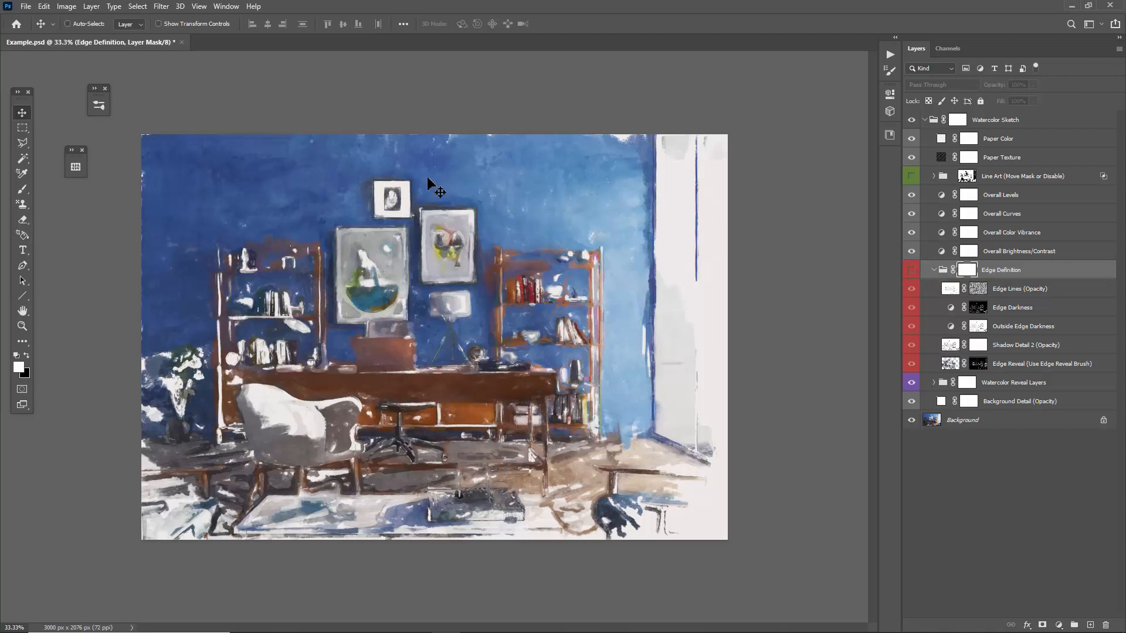
left_click(911, 273)
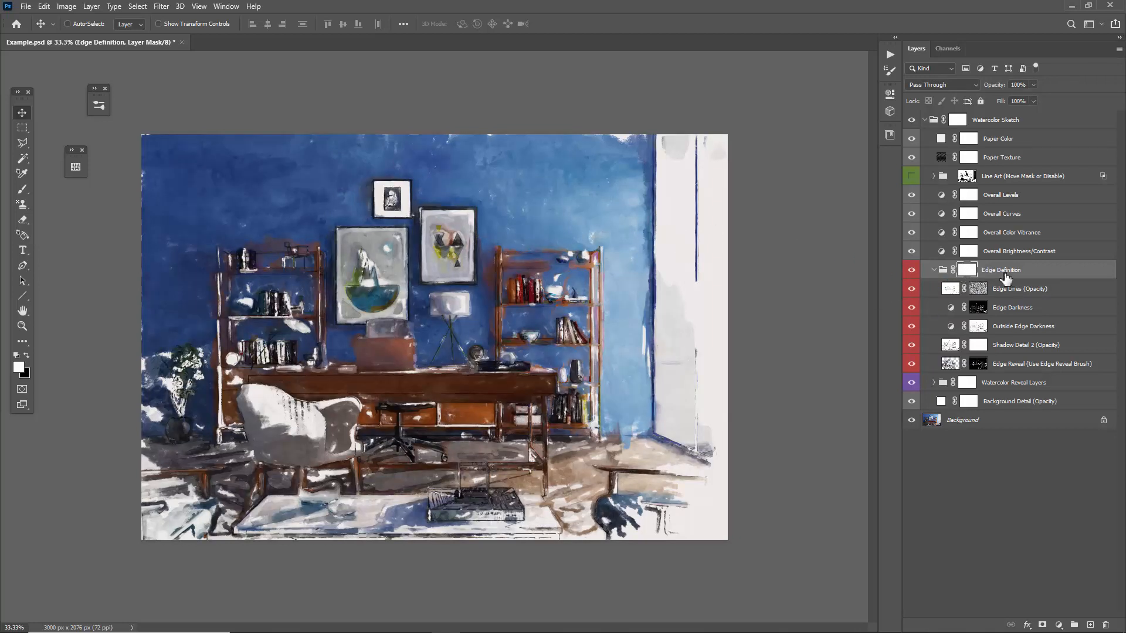
With the textured reveal brush reduced to 100 px and black as the foreground, paint on the Edge Definition group's mask over the picture frames.
key("b")
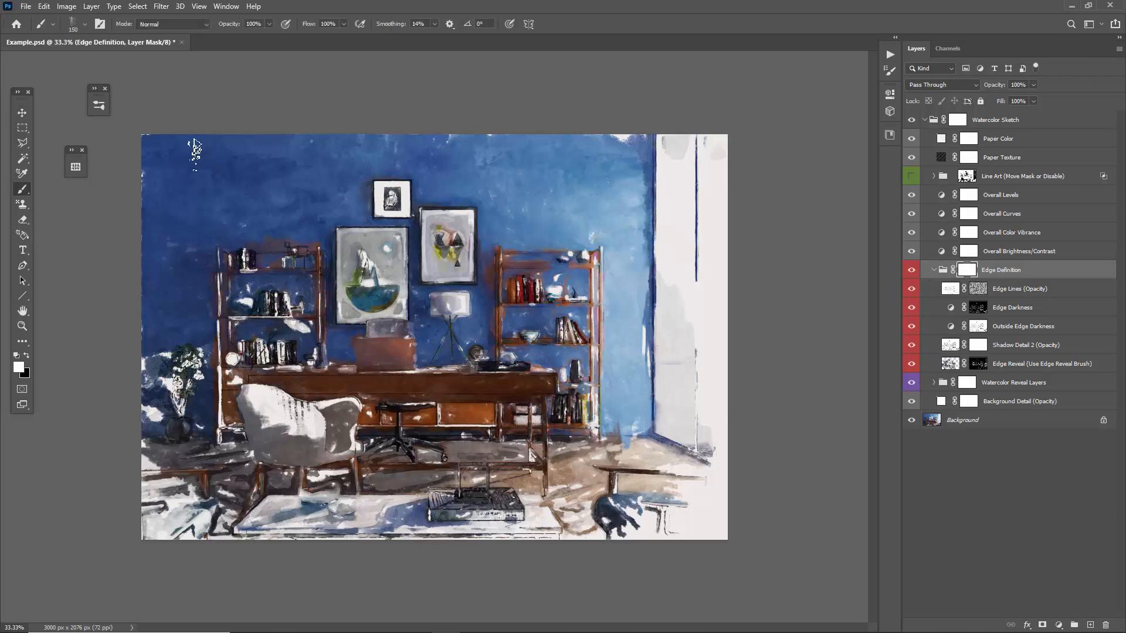
right_click(199, 148)
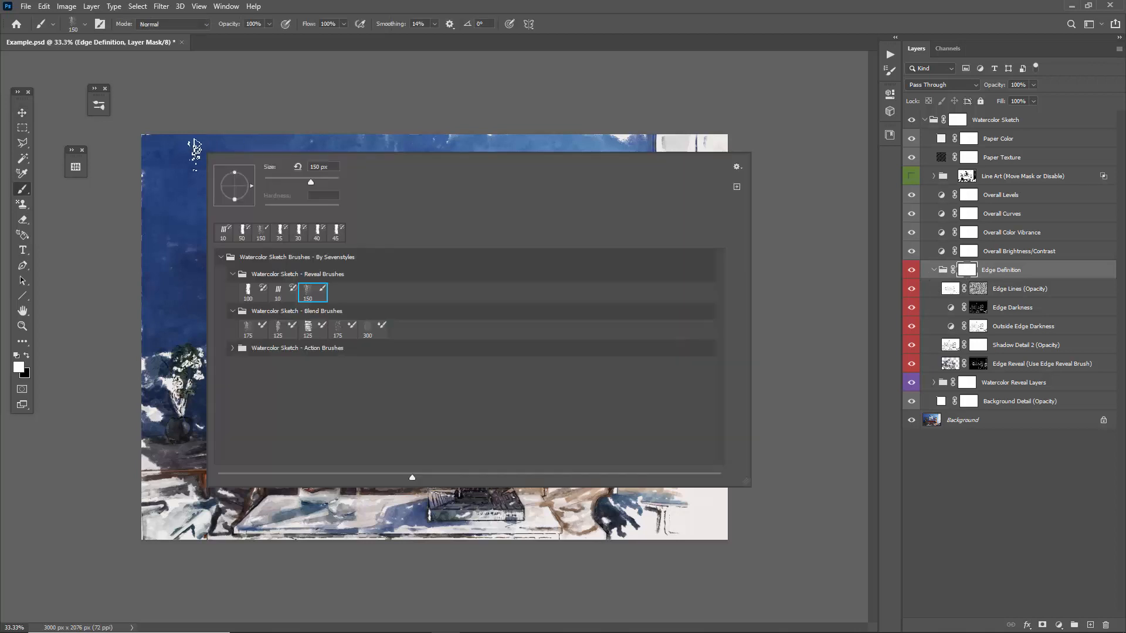
left_click(307, 296)
left_click(354, 124)
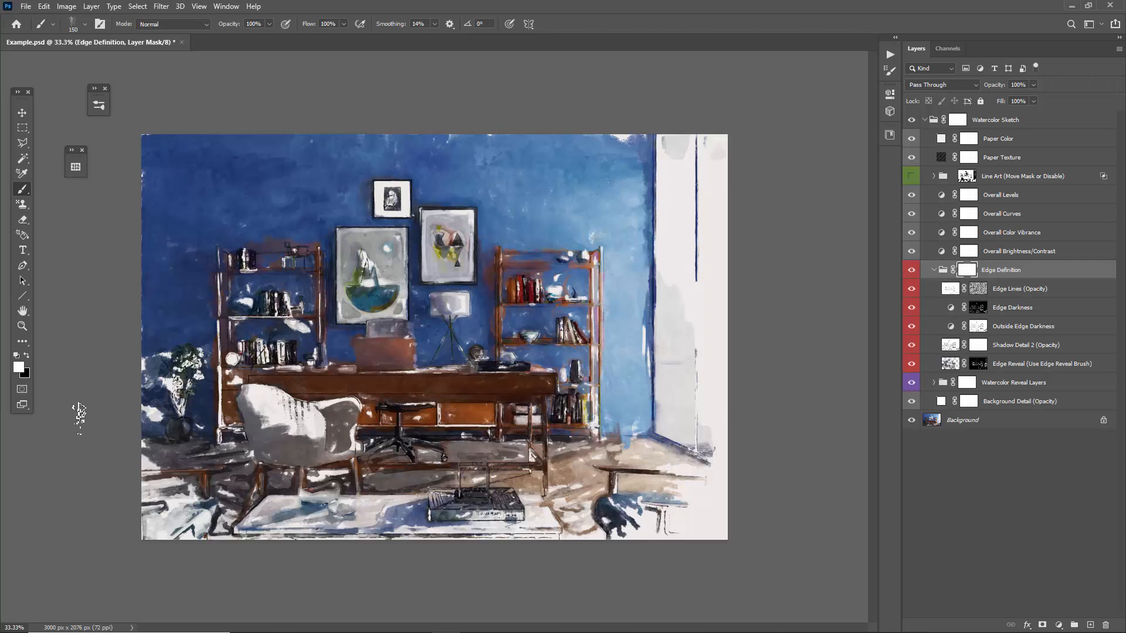
left_click(25, 355)
key("bracketleft")
key("bracketleft")
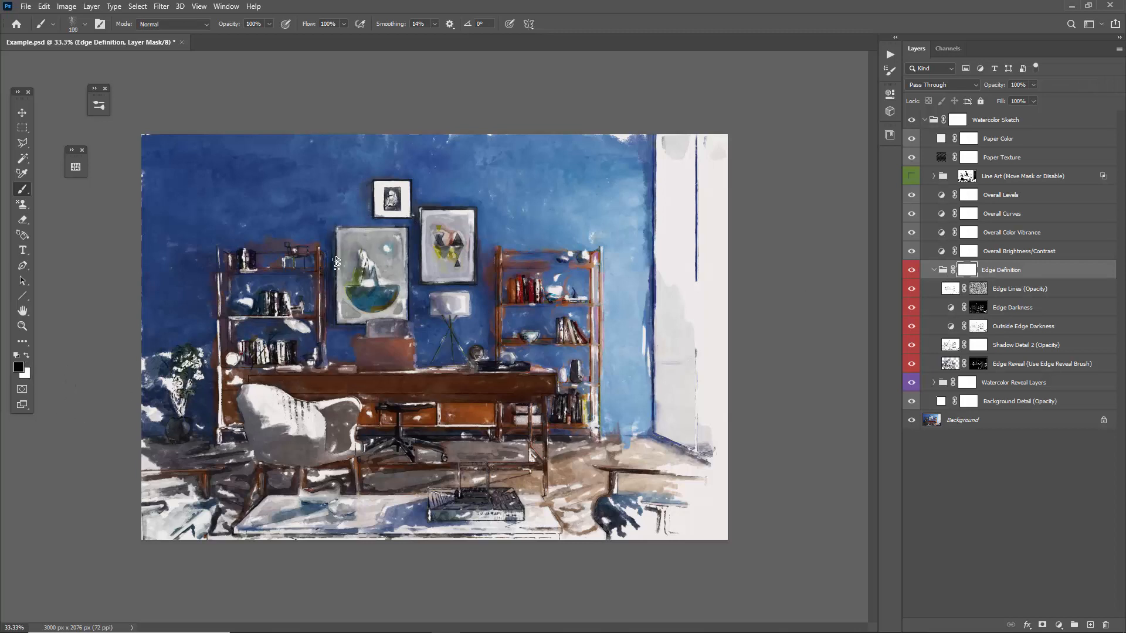
mouse_move(336, 263)
left_mouse_down()
mouse_move(352, 299)
mouse_move(362, 277)
mouse_move(356, 256)
mouse_move(331, 301)
mouse_move(346, 315)
mouse_move(385, 230)
mouse_move(388, 182)
left_mouse_up()
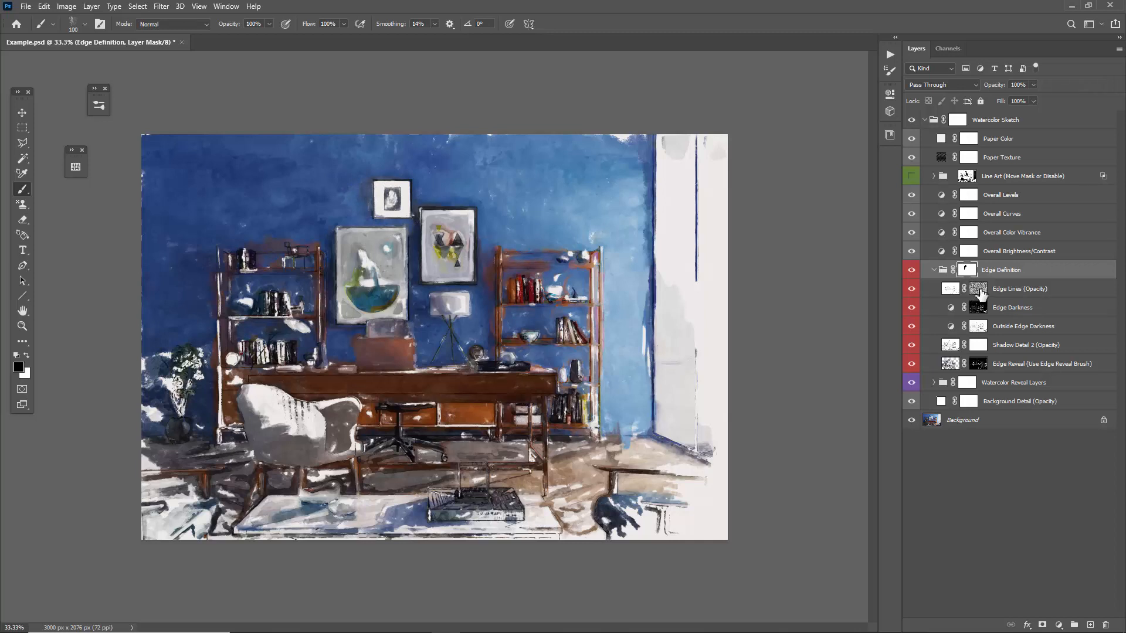
Disable the Edge Darkness layer's mask briefly and enable it again to compare its effect.
left_click(979, 289, "shift")
left_click(979, 290)
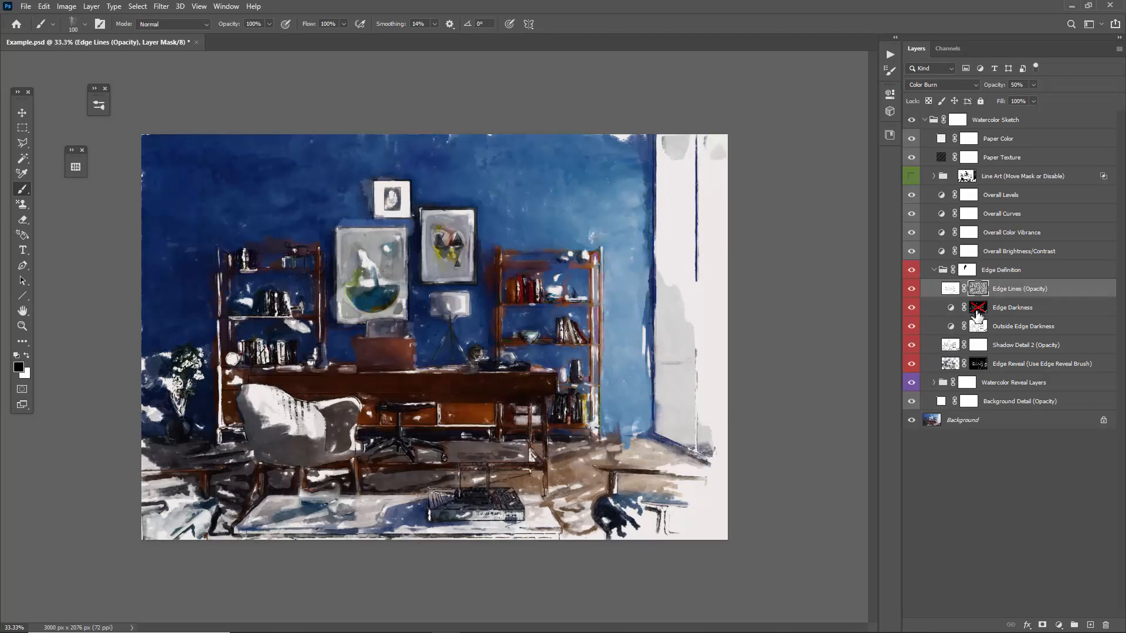
left_click(978, 317)
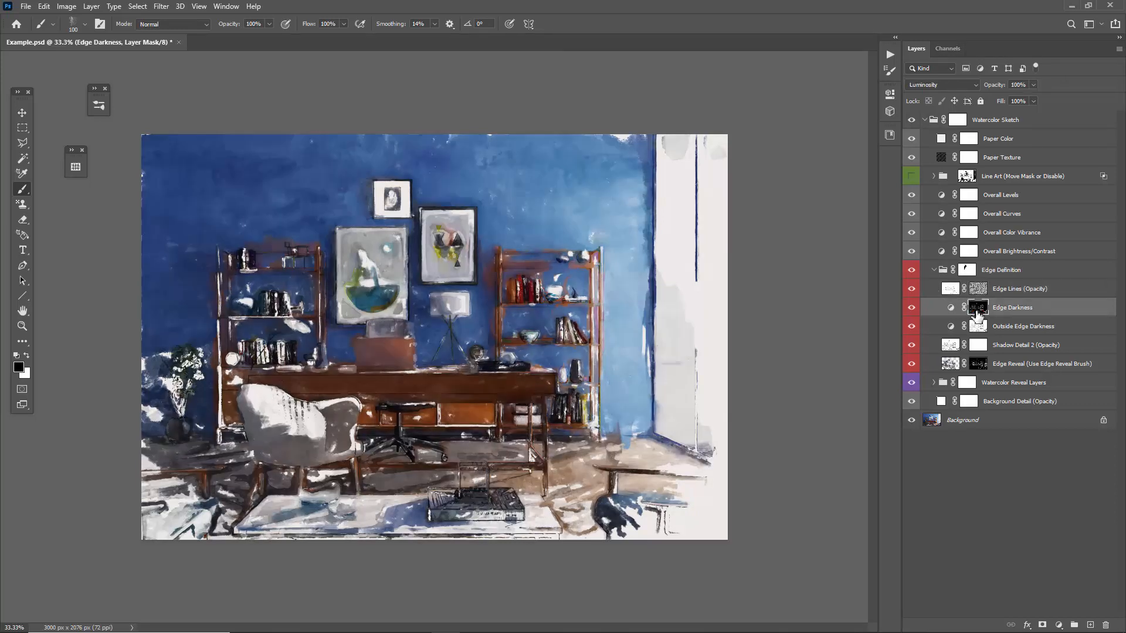
Toggle the Edge Definition group's visibility several times to review the painting after the mask edit, leaving the group shown.
left_click(912, 271)
left_click(912, 271)
left_click(912, 271)
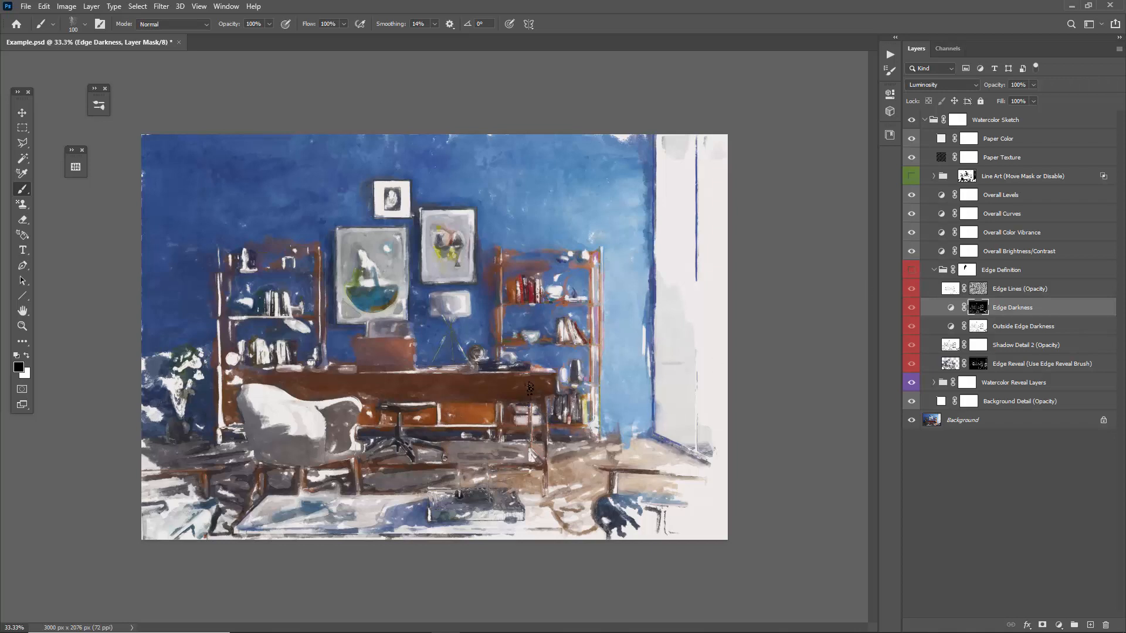
left_click(911, 272)
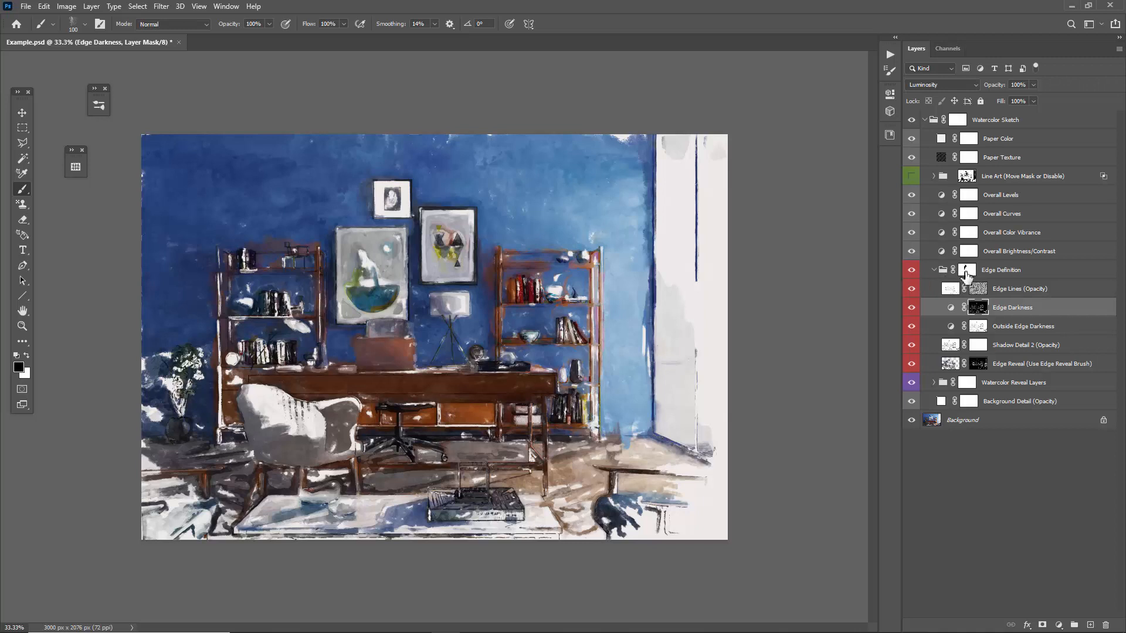
Collapse the Edge Definition group and select the adjustment layers from Overall Levels through Overall Brightness/Contrast.
left_click(933, 270)
key("v")
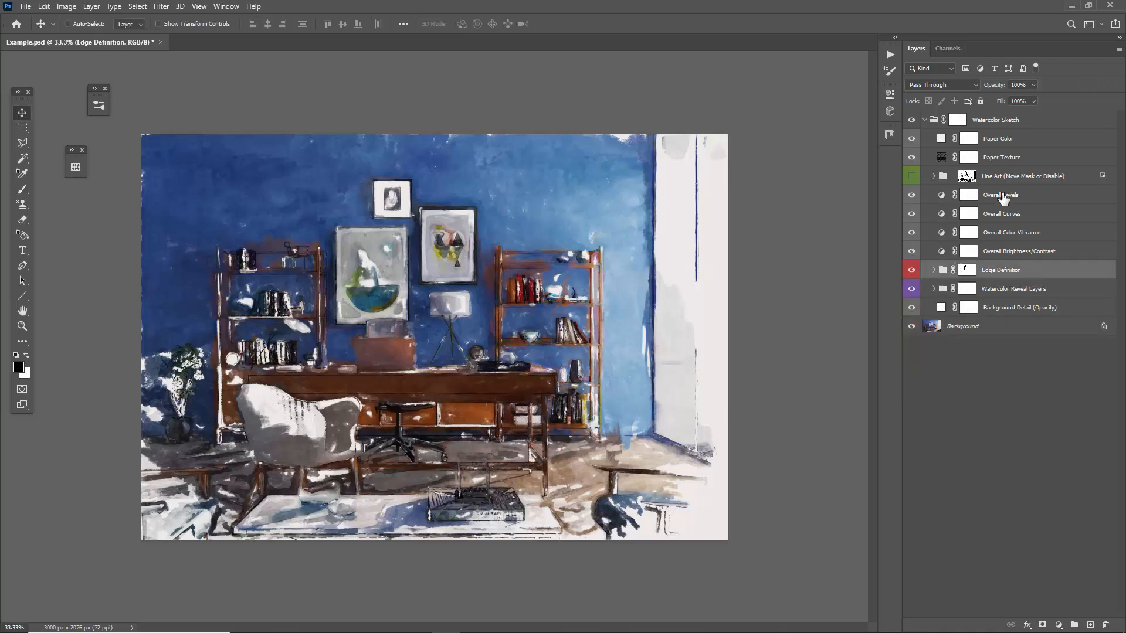
left_click(1004, 198)
left_click(1020, 253, "shift")
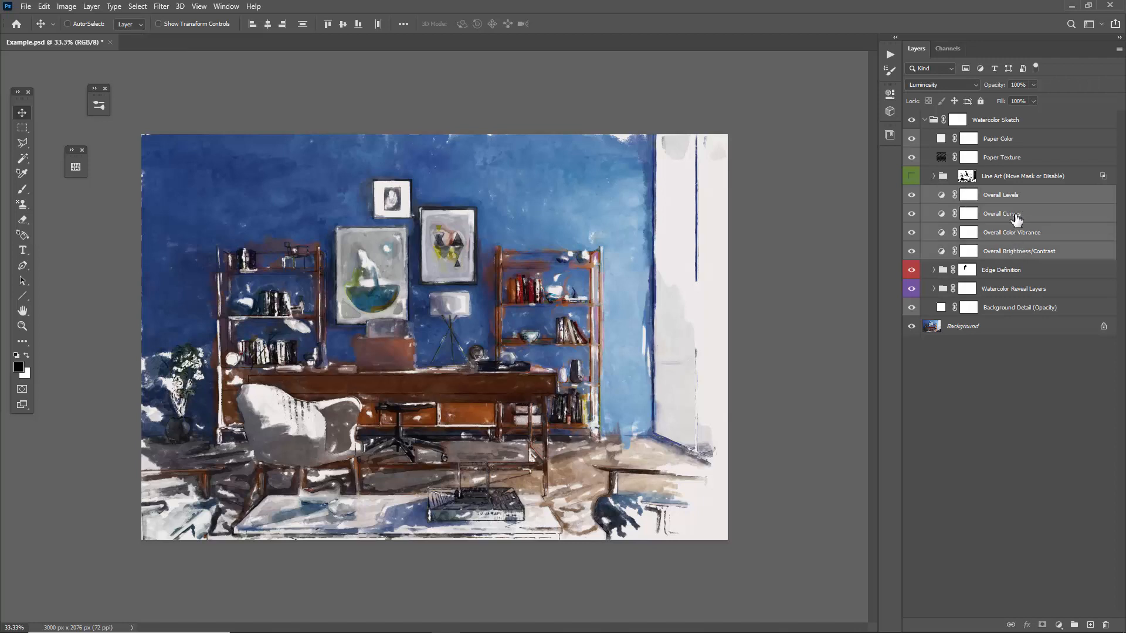
Brighten the Overall Levels layer's midtones slightly and put its settings away.
left_click(1014, 201)
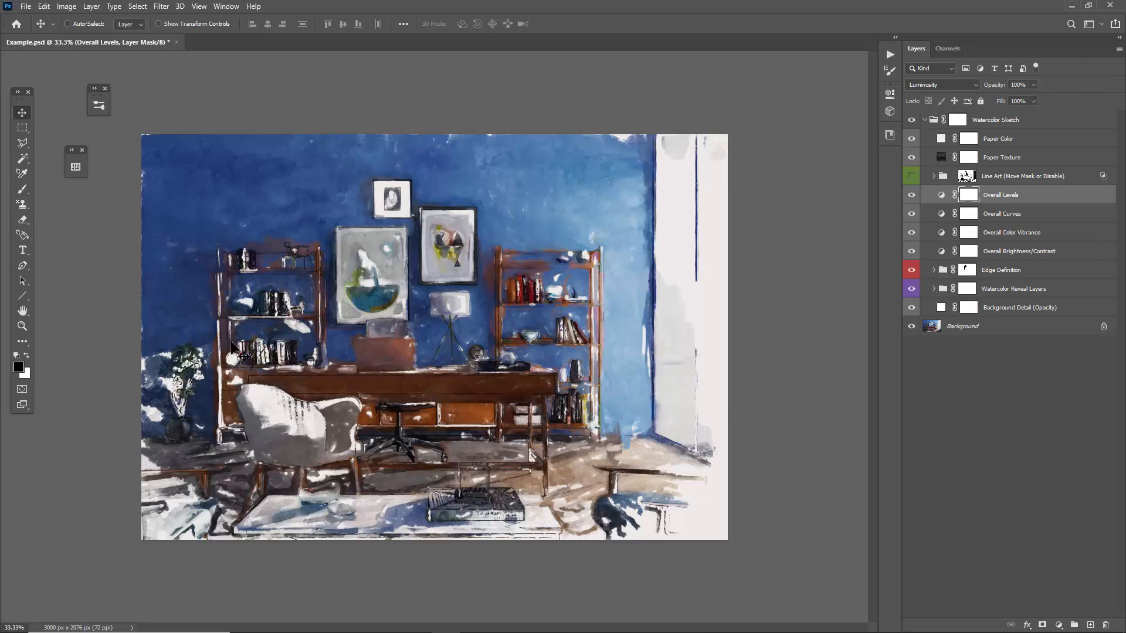
double_click(941, 197)
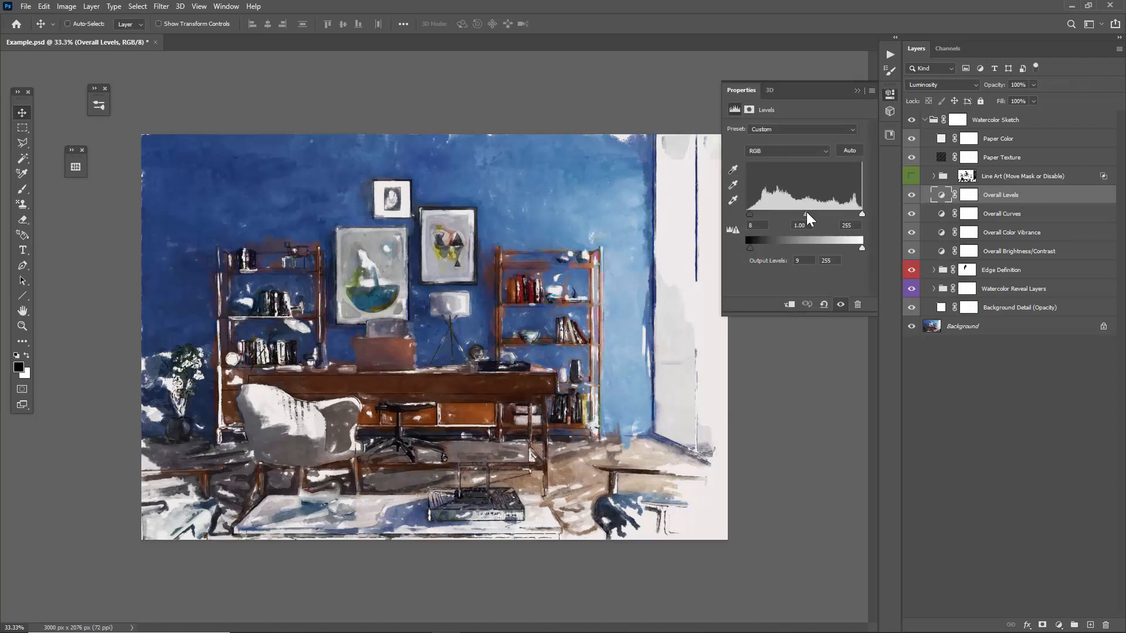
left_click_drag(807, 212, 802, 213)
left_click(999, 214)
left_click(857, 90)
Reshape the Overall Curves layer's curve by lowering the shadow point, placing the midtone at 129/134 and the highlight at 205/210.
double_click(941, 214)
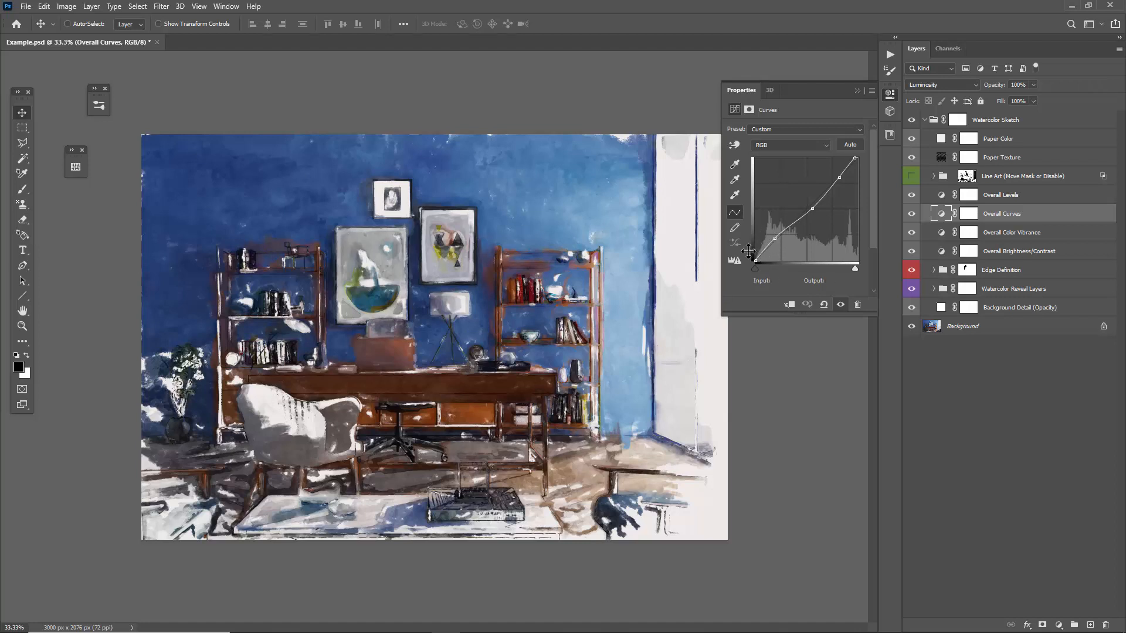
left_click_drag(780, 238, 776, 242)
left_click(807, 208)
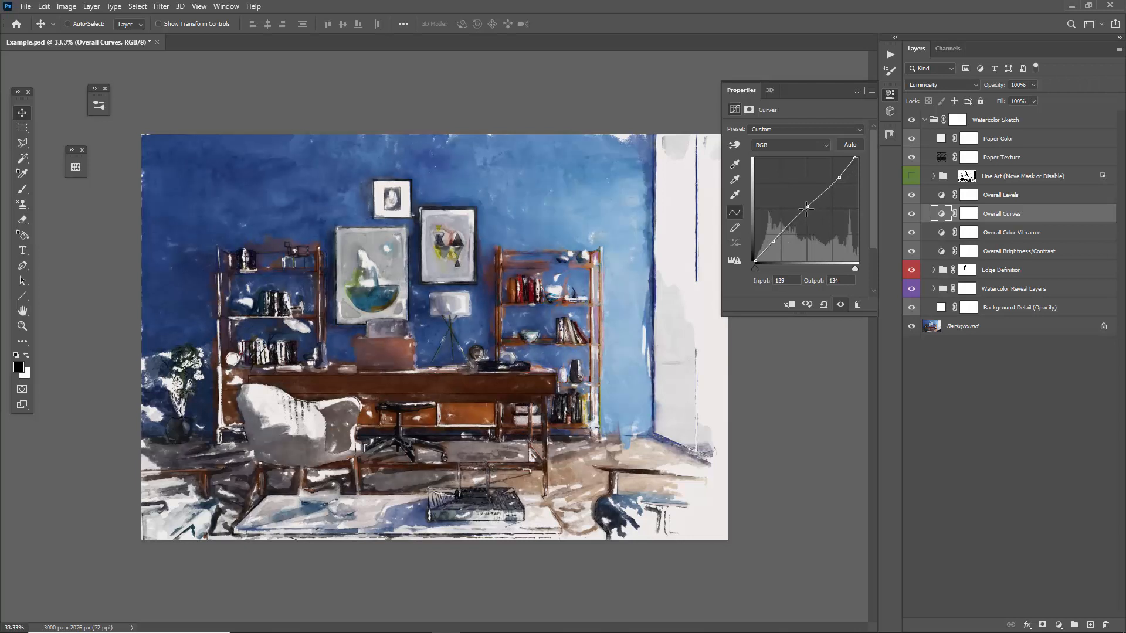
left_click(837, 175)
left_click_drag(838, 174, 840, 177)
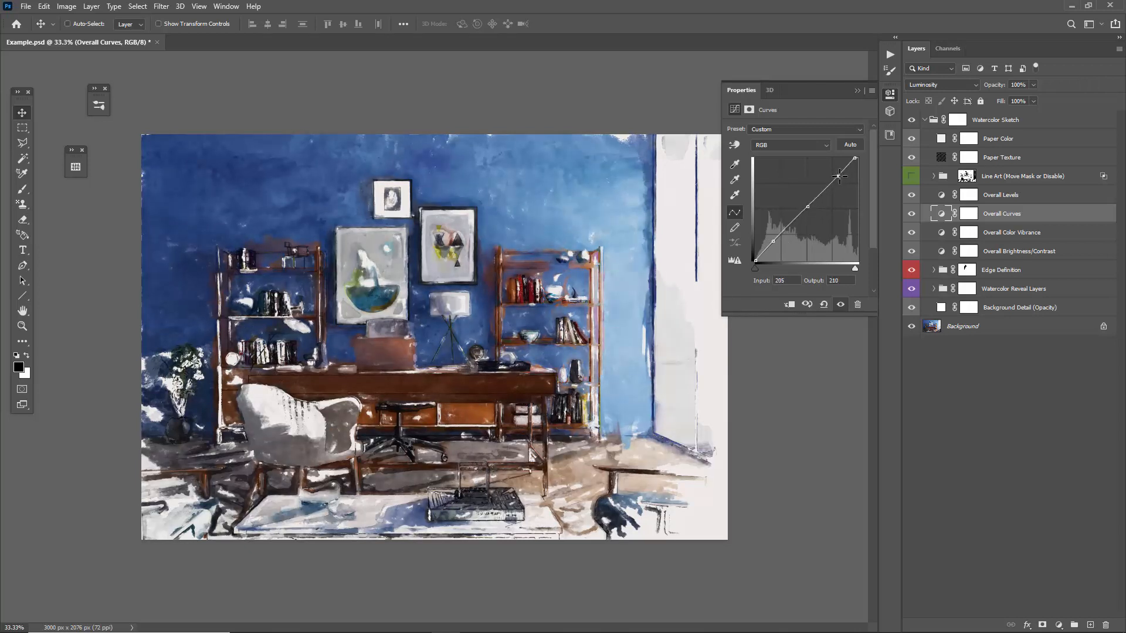
Bring the Overall Color Vibrance layer's vibrance down near neutral, raise its saturation slightly, and put the settings away.
left_click(857, 89)
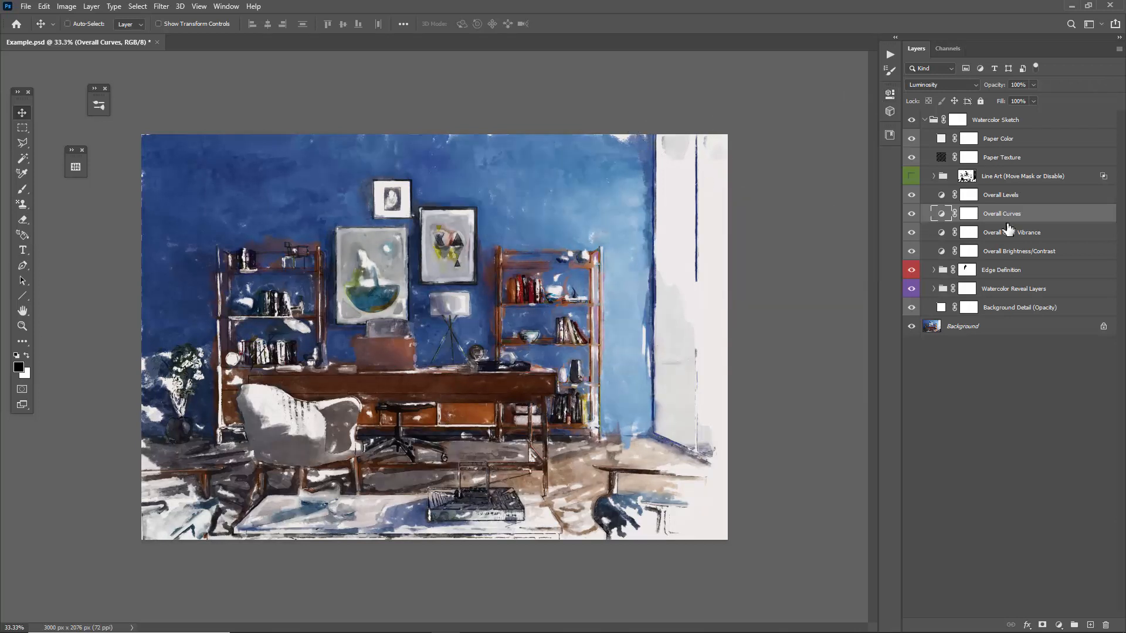
left_click(1026, 234)
double_click(941, 233)
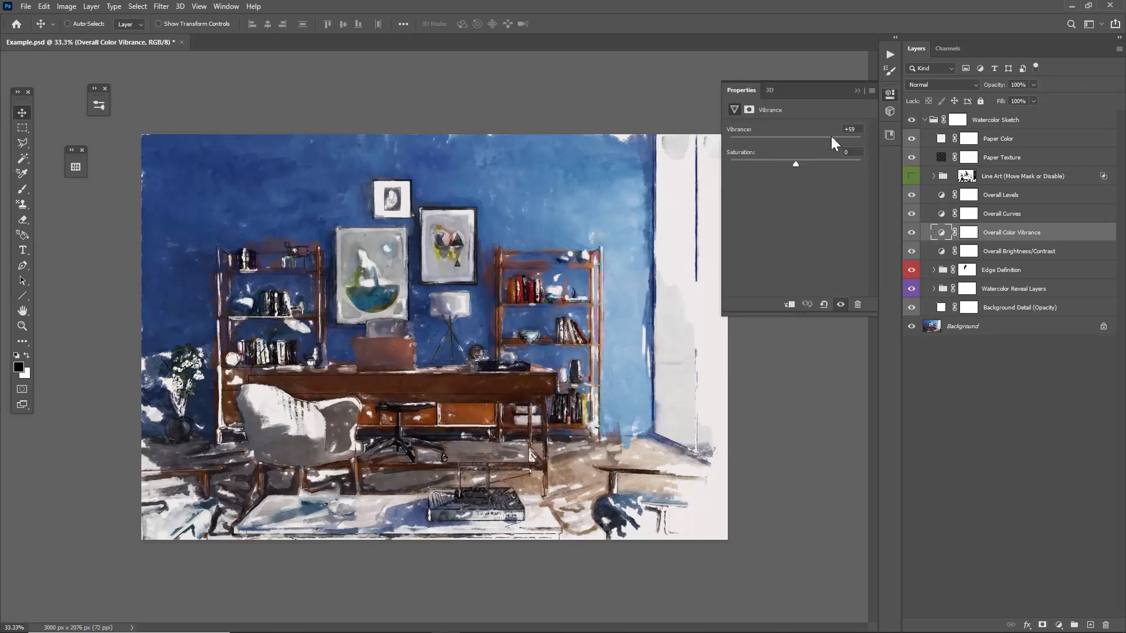
left_click_drag(830, 141, 792, 139)
left_click_drag(796, 162, 803, 162)
left_click(856, 90)
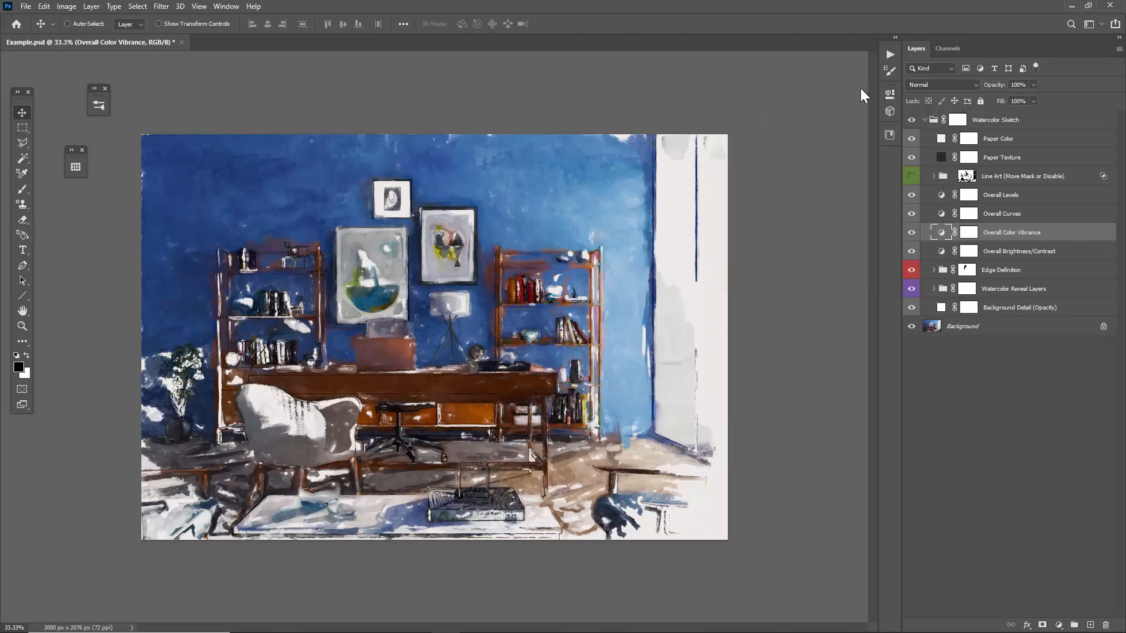
Raise the Overall Brightness/Contrast layer's contrast to about 30 with legacy mode off, and save the document.
left_click(1009, 252)
double_click(941, 251)
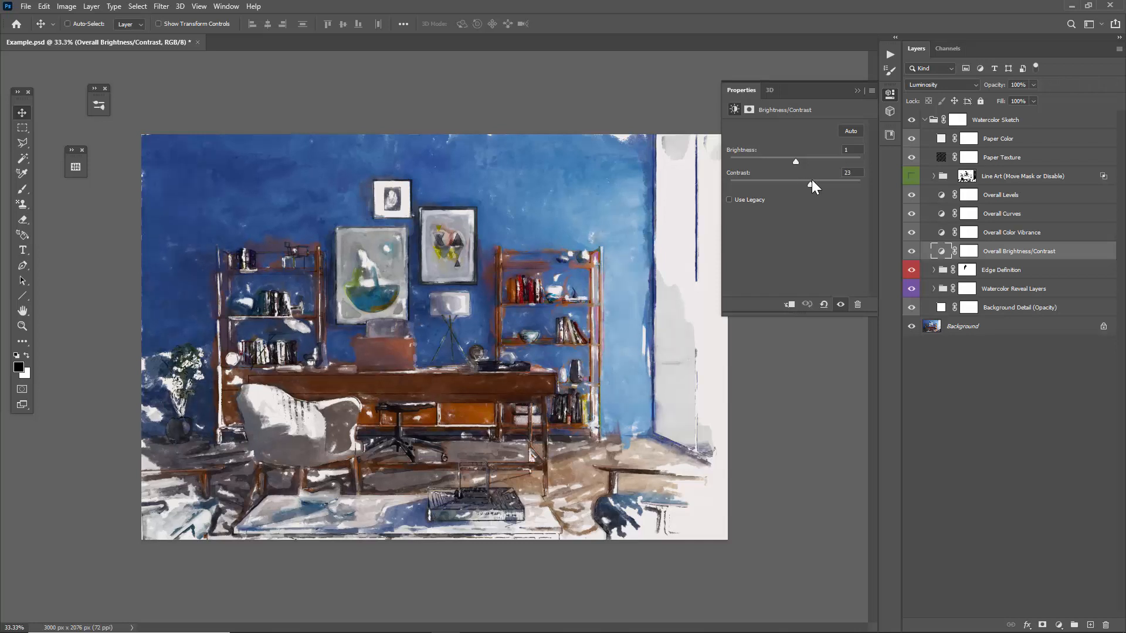
left_click_drag(810, 180, 810, 179)
left_click(734, 198)
left_click_drag(794, 184, 808, 184)
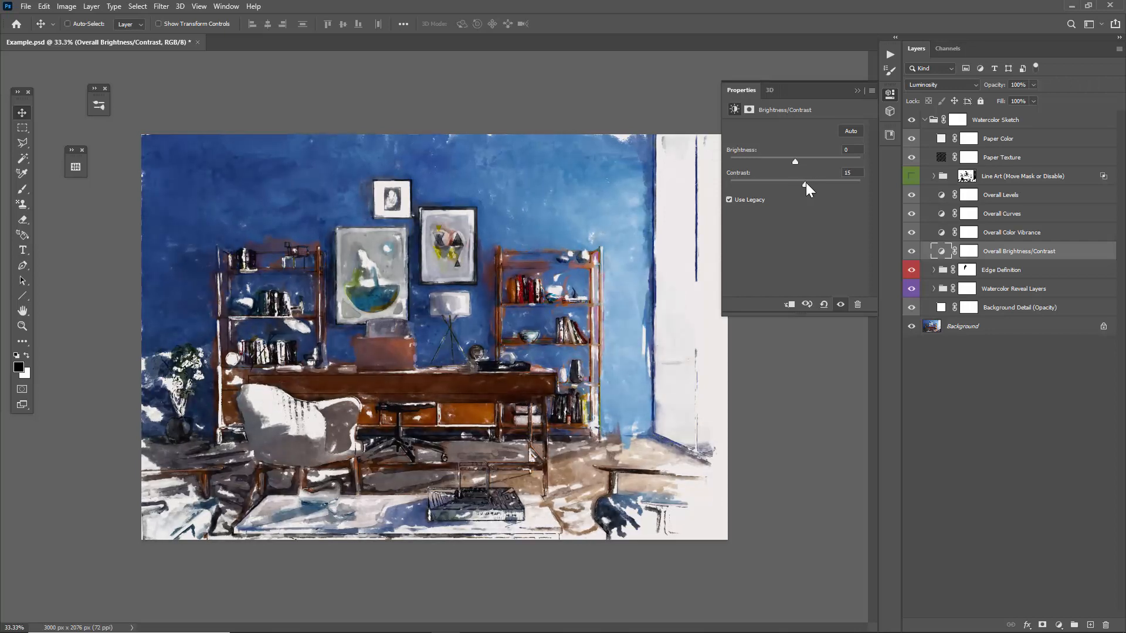
left_click(762, 198)
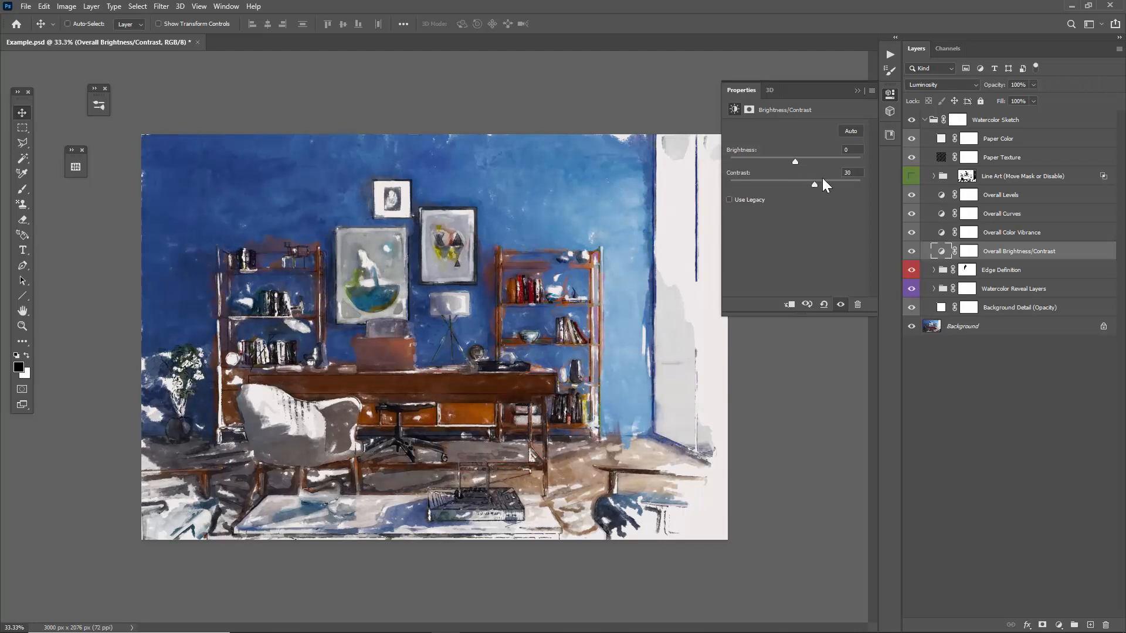
left_click(856, 91)
key("ctrl+s")
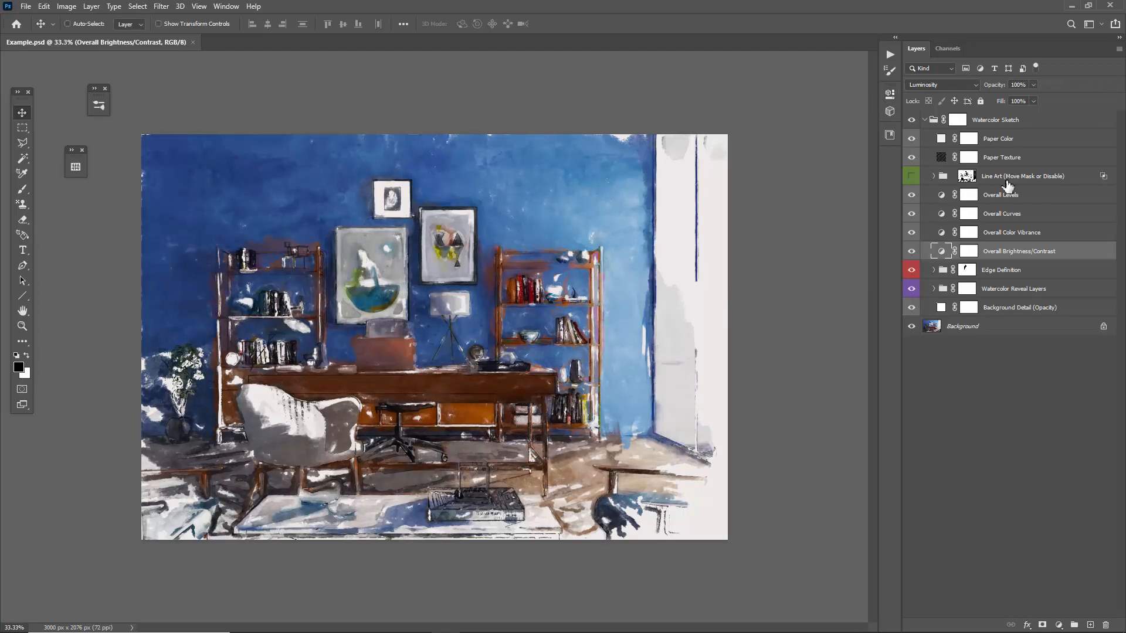
Make the Line Art group visible and inspect its lines over the painting up close.
left_click(1008, 184)
left_click(912, 175)
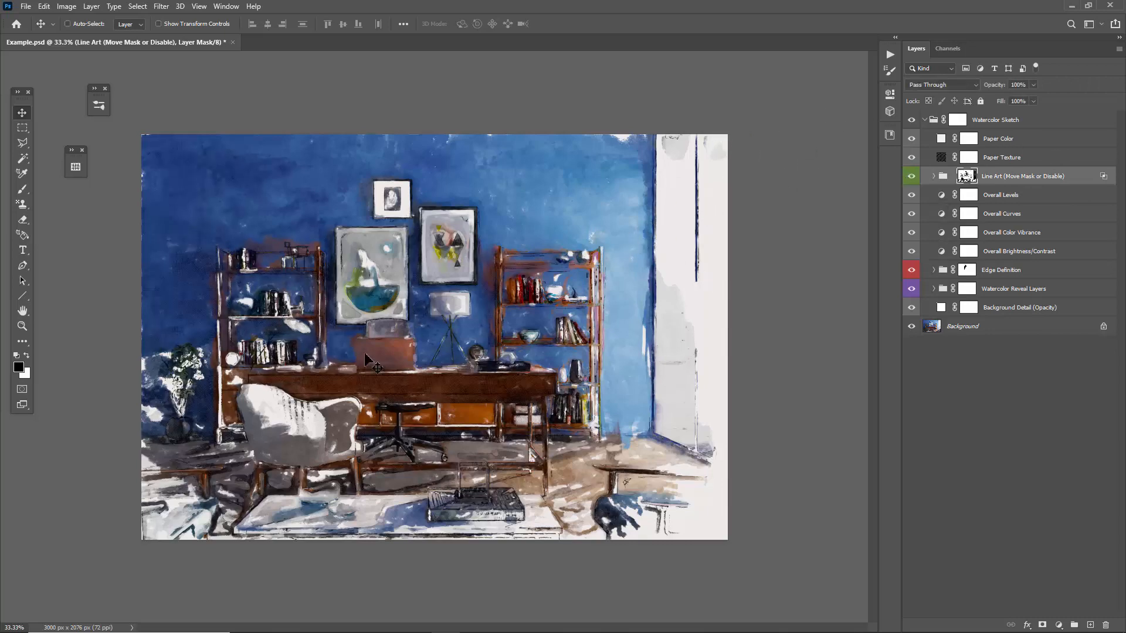
key("z")
left_click(396, 391)
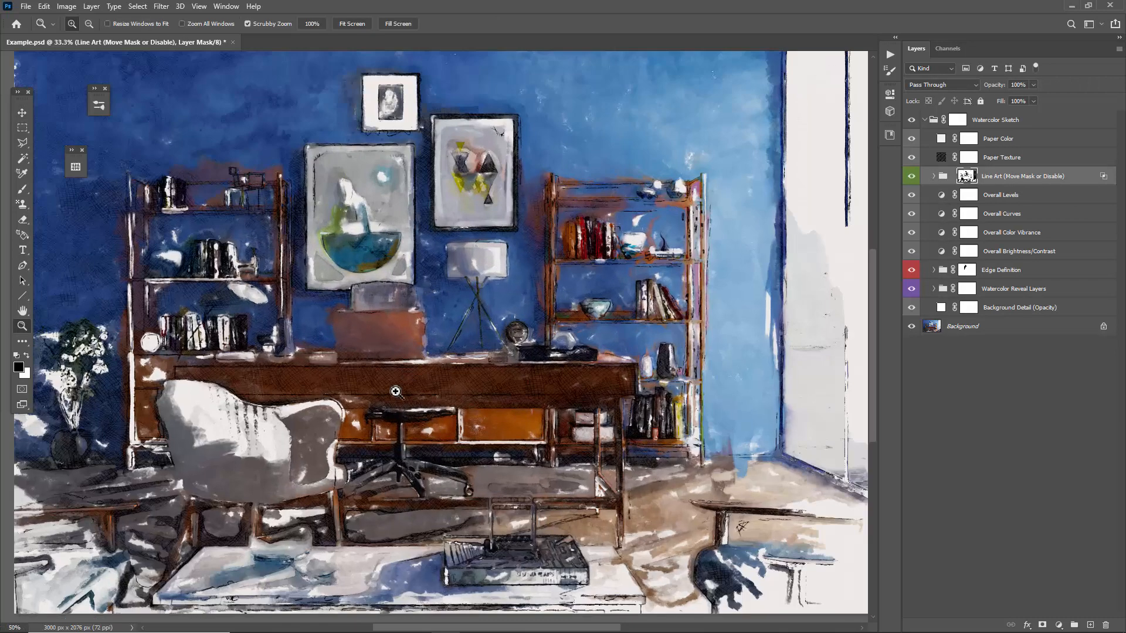
key("v")
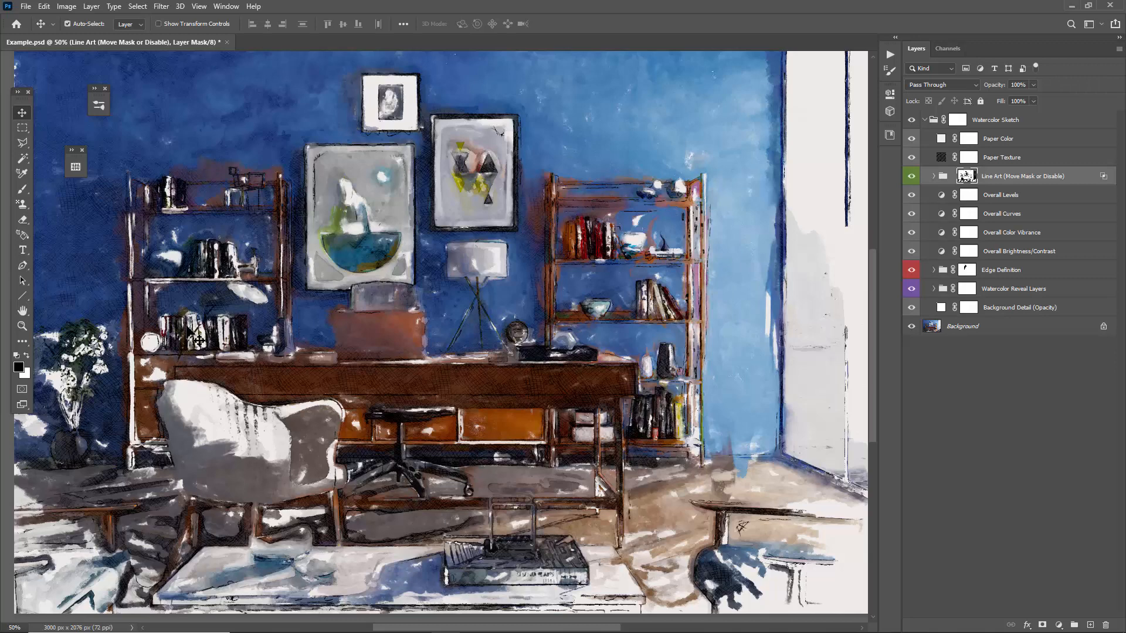
key("ctrl+minus")
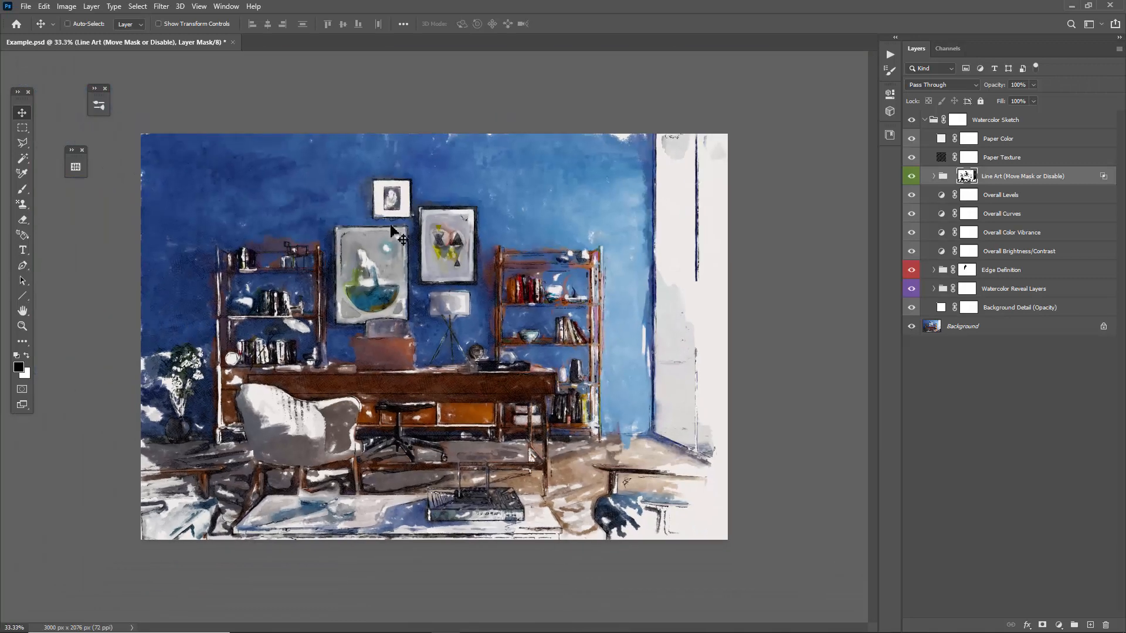
Expand the Line Art group and toggle the Lines Pattern (Change) layer's visibility to compare its effect, leaving it shown.
left_click(1007, 177)
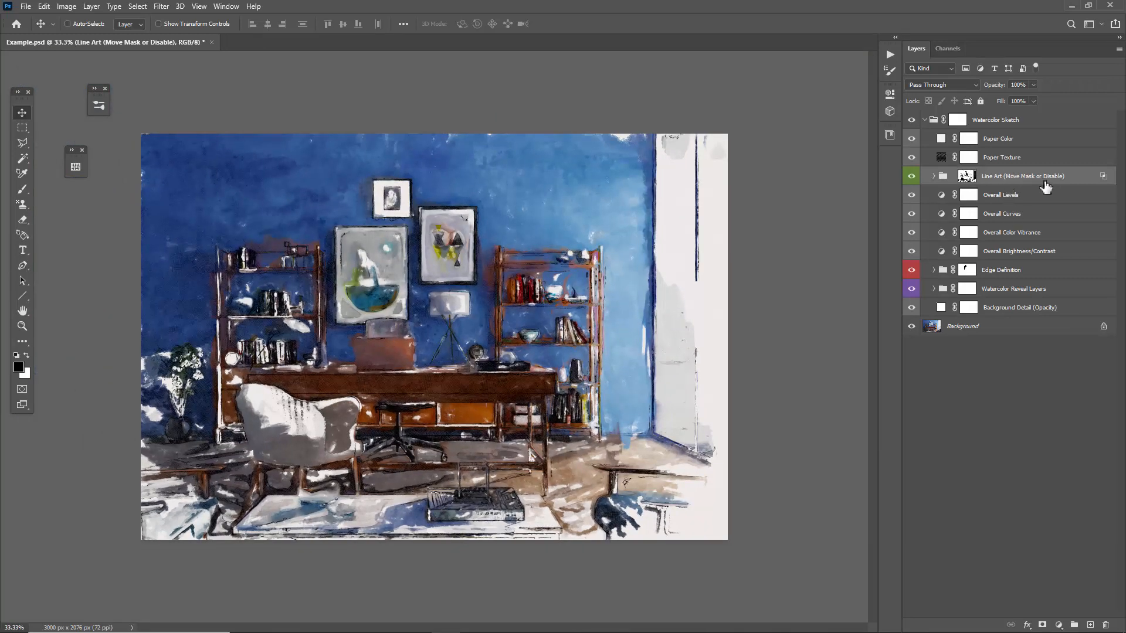
left_click(933, 177)
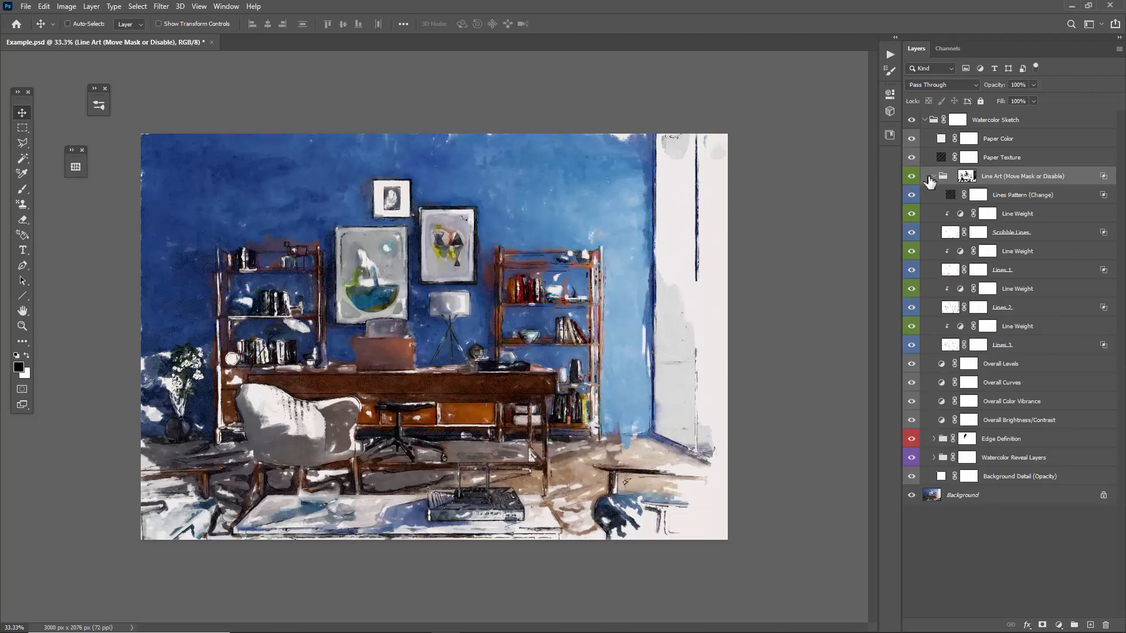
left_click(1004, 199)
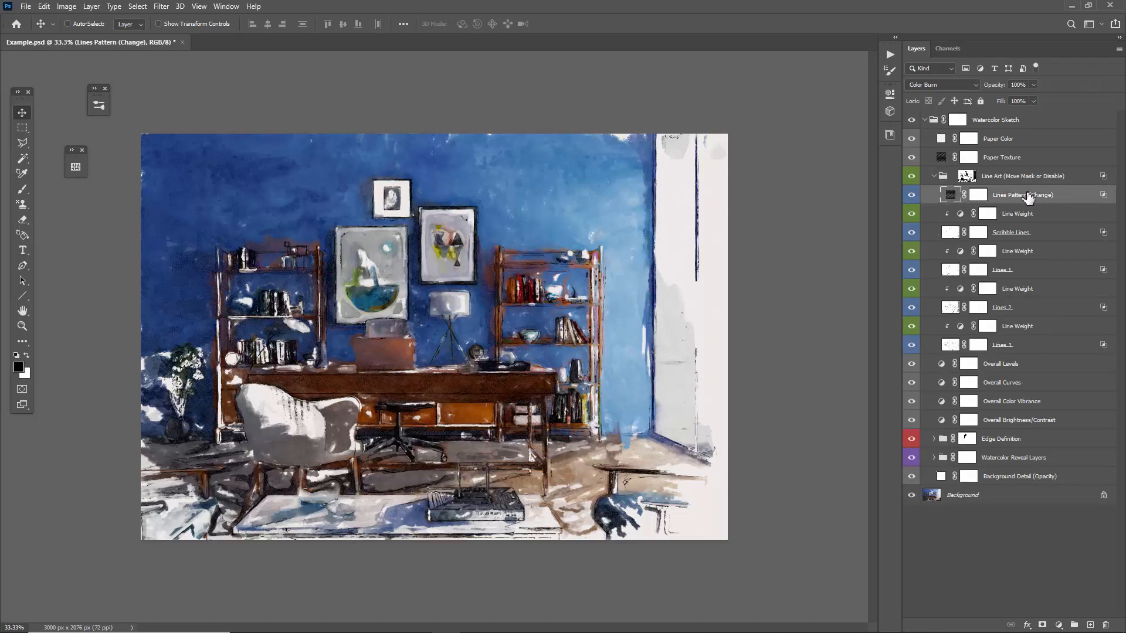
left_click(914, 197)
left_click(916, 199)
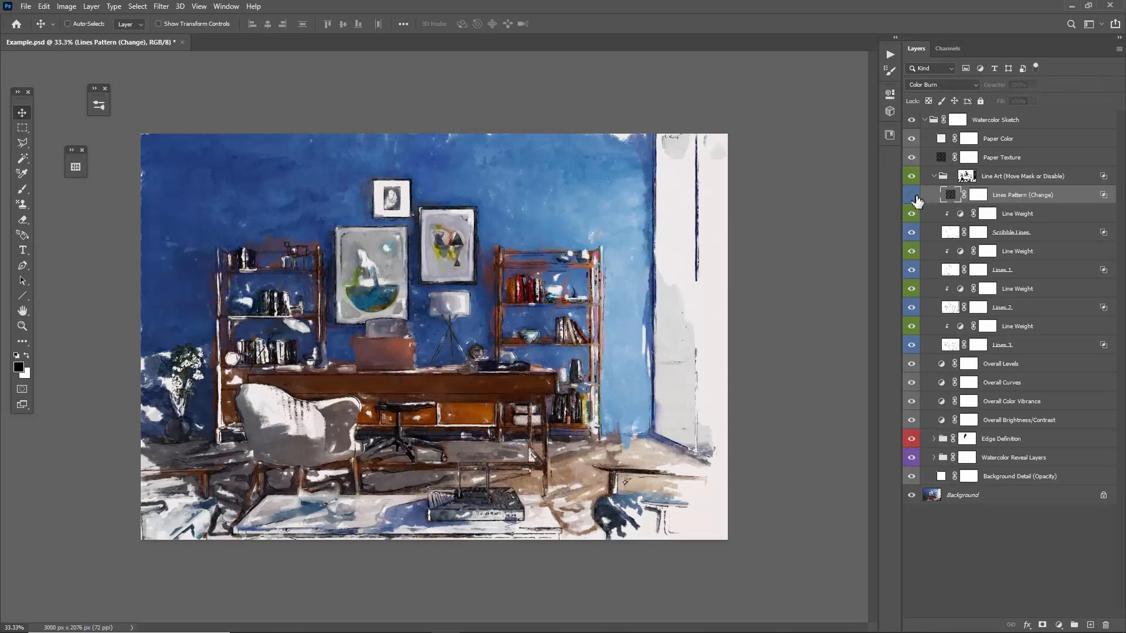
left_click(916, 199)
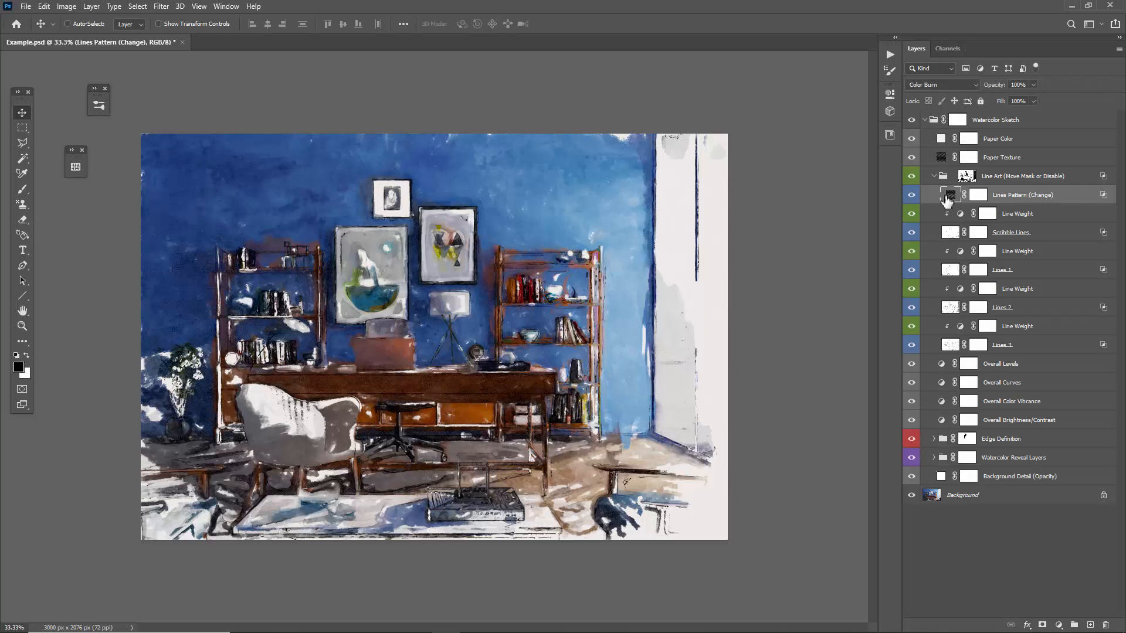
Try several Watercolor Sketch_Patterns textures in the Lines Pattern (Change) layer's pattern fill, settling on the fourth one in the set.
double_click(948, 196)
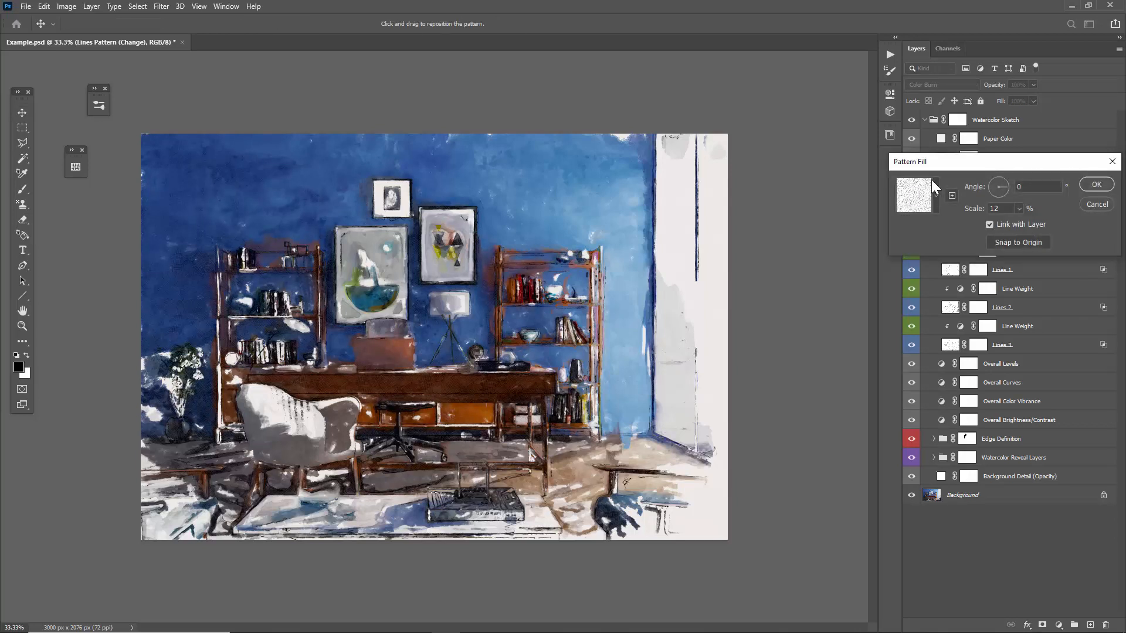
left_click_drag(912, 156, 628, 98)
left_click(574, 130)
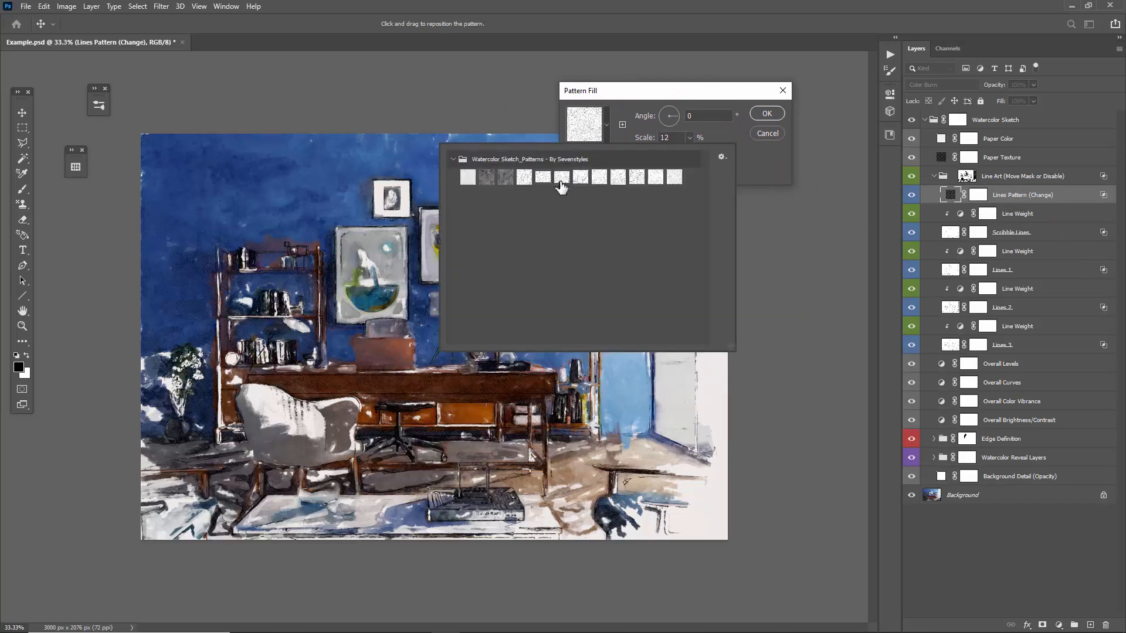
left_click(562, 178)
left_click(580, 178)
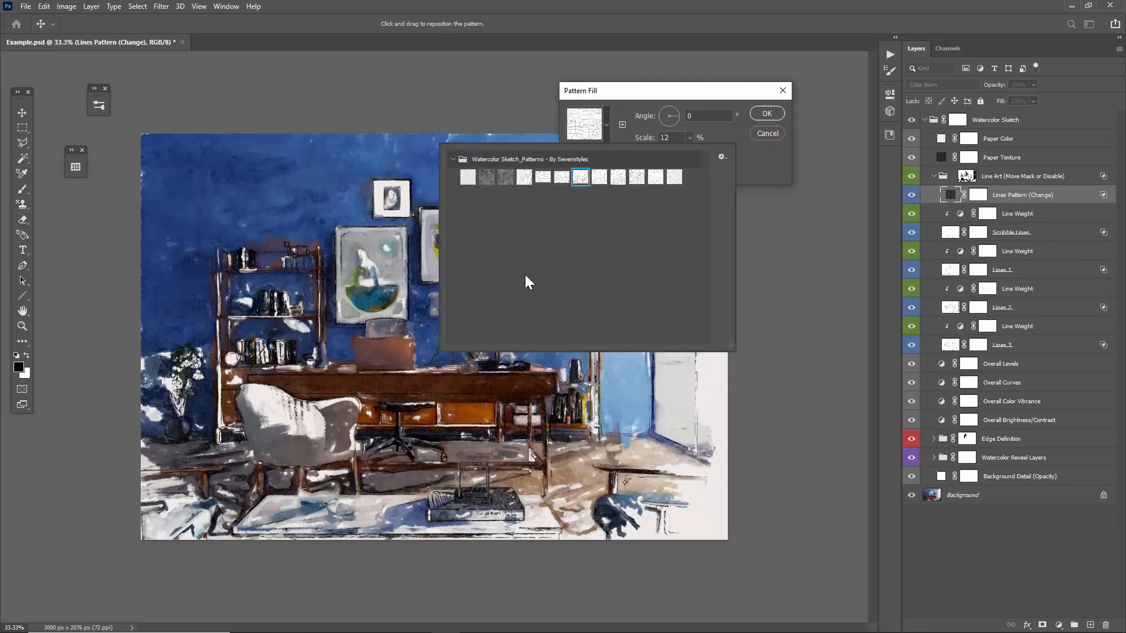
left_click(598, 179)
left_click(617, 181)
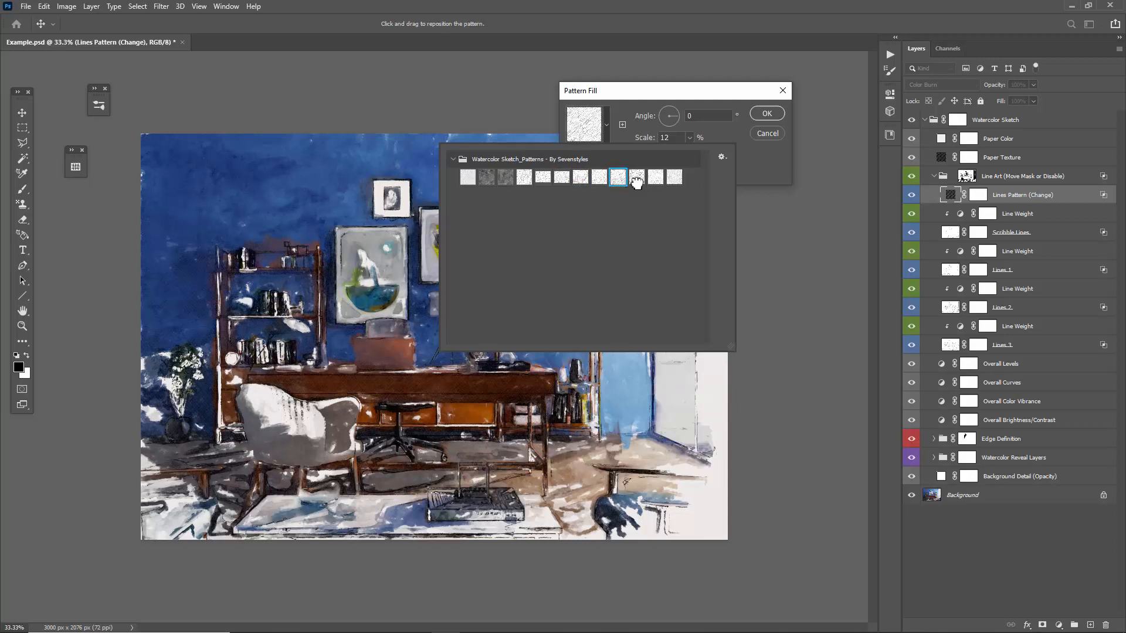
left_click(639, 181)
left_click(655, 179)
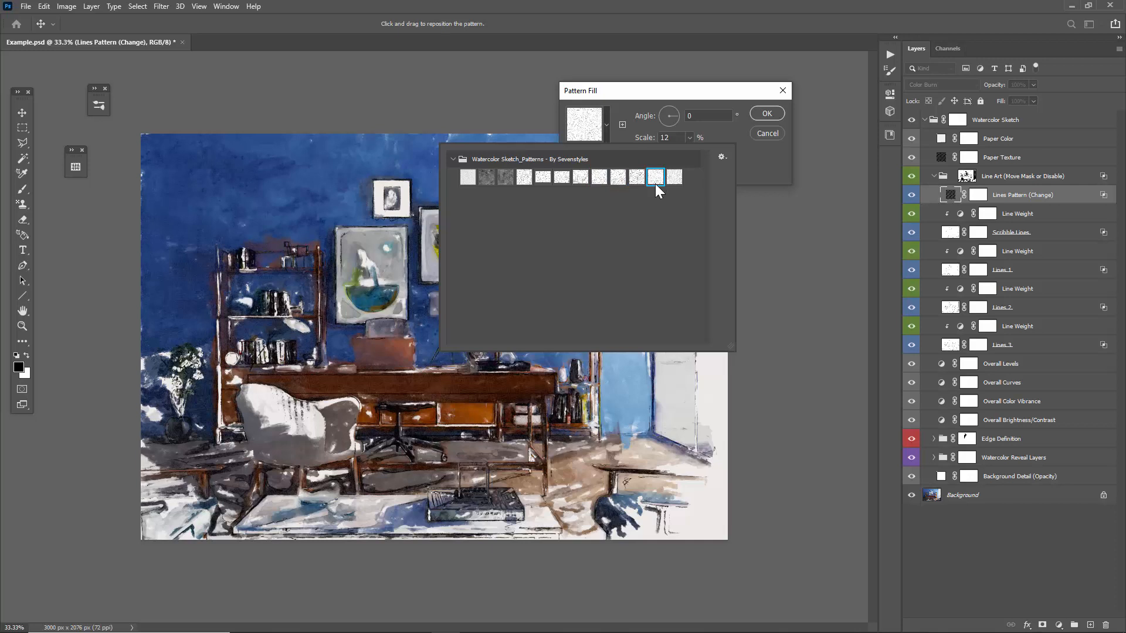
left_click(530, 176)
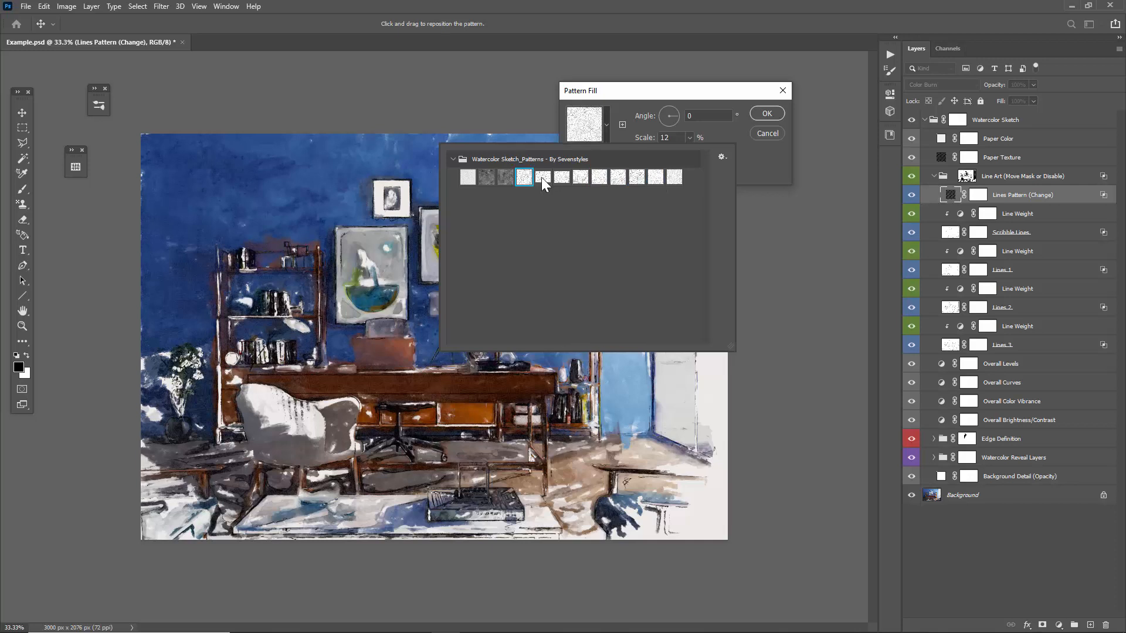
left_click(634, 93)
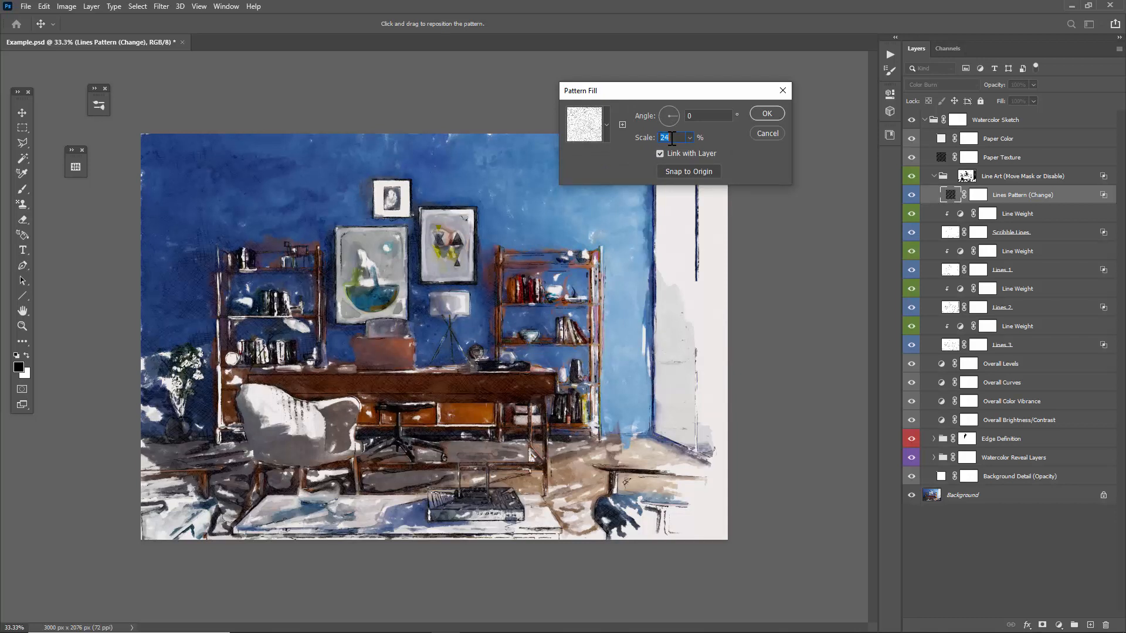
Try larger and smaller scales for the line pattern around 24% and apply the pattern fill.
scroll(672, 139, "up", 2)
scroll(670, 137, "down", 1)
left_click(768, 113)
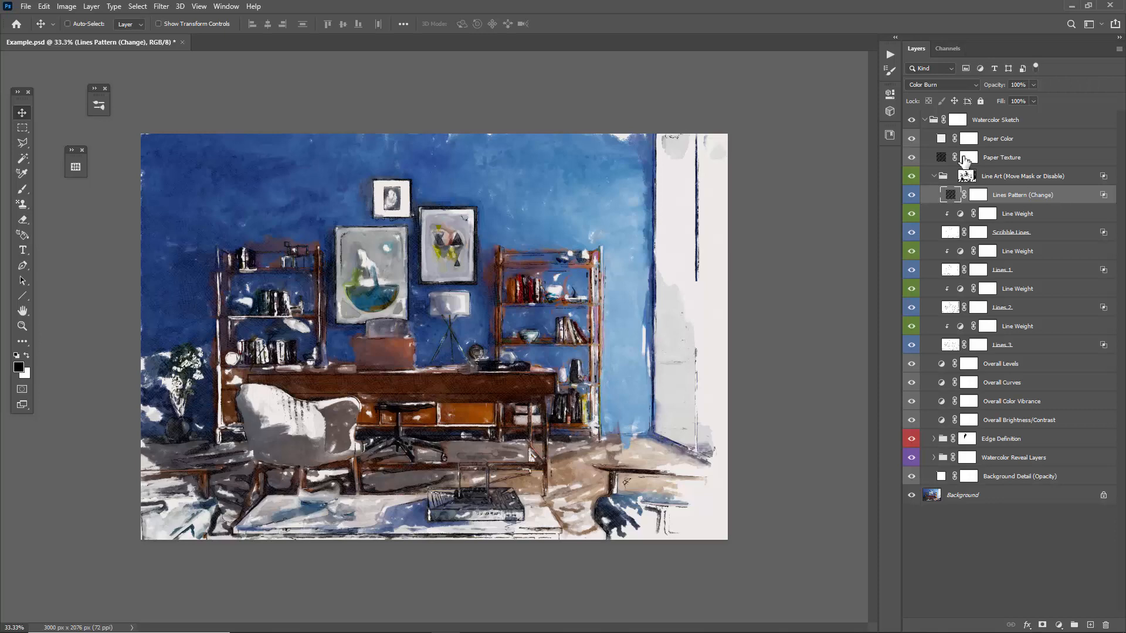
Open the Lines Pattern (Change) layer's blending options and extend the Blend If underlying-layer white limit to 255.
double_click(1064, 201)
left_click_drag(737, 55, 722, 52)
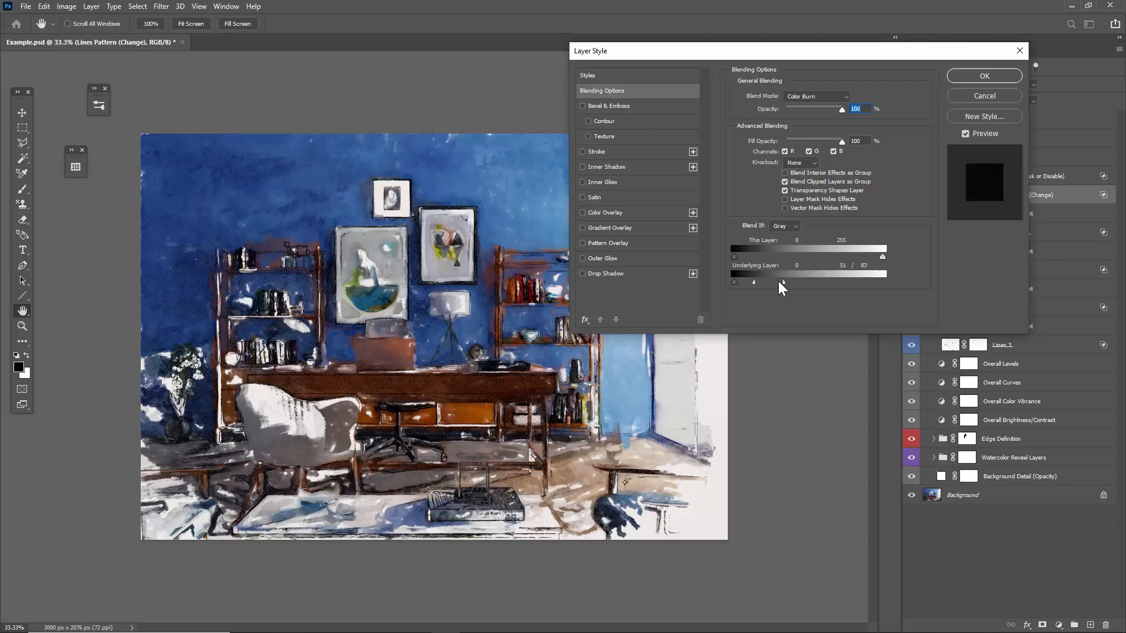
left_click_drag(792, 287, 888, 290)
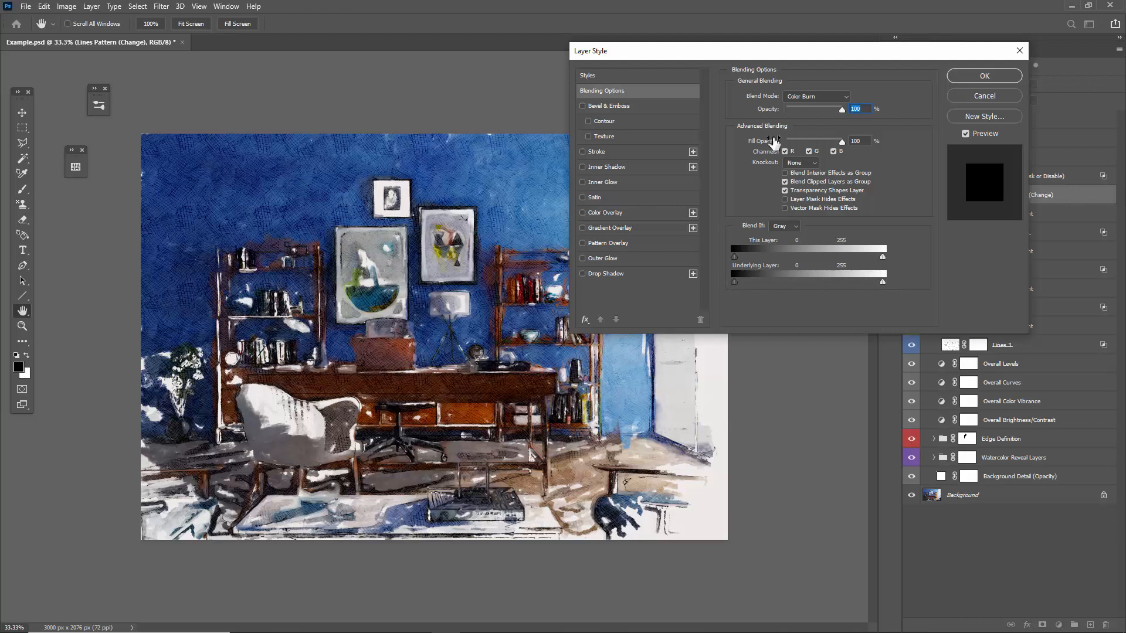
left_click_drag(754, 56, 667, 29)
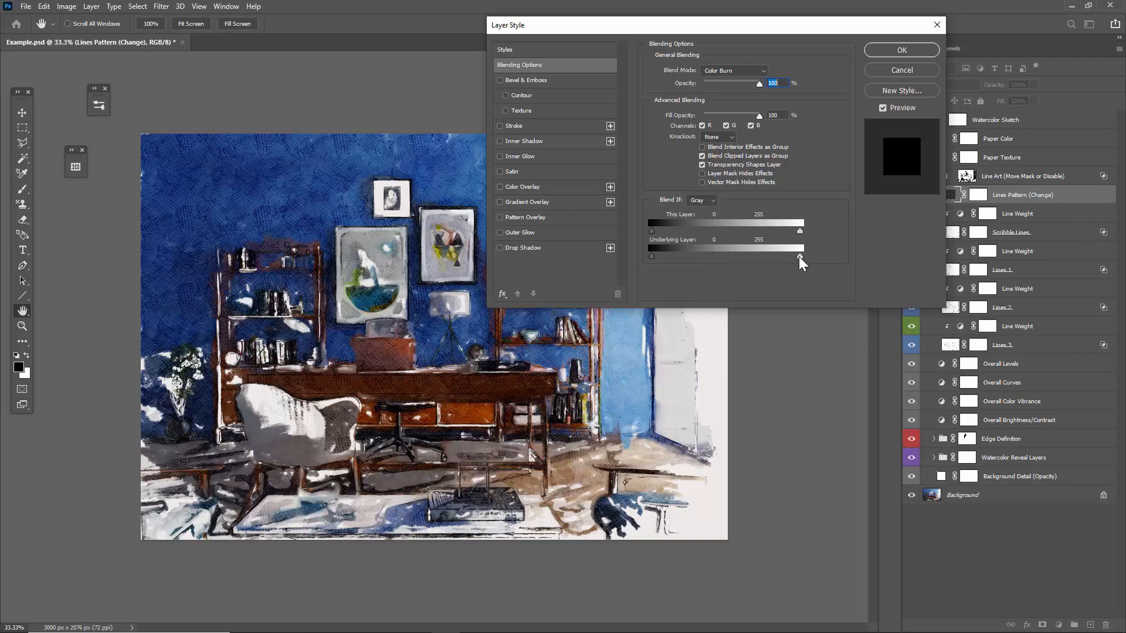
Restrict the pattern to dark tones by splitting the underlying-layer white limit at 42/78, keep its black limit at 0, and apply.
left_click_drag(801, 257, 695, 261)
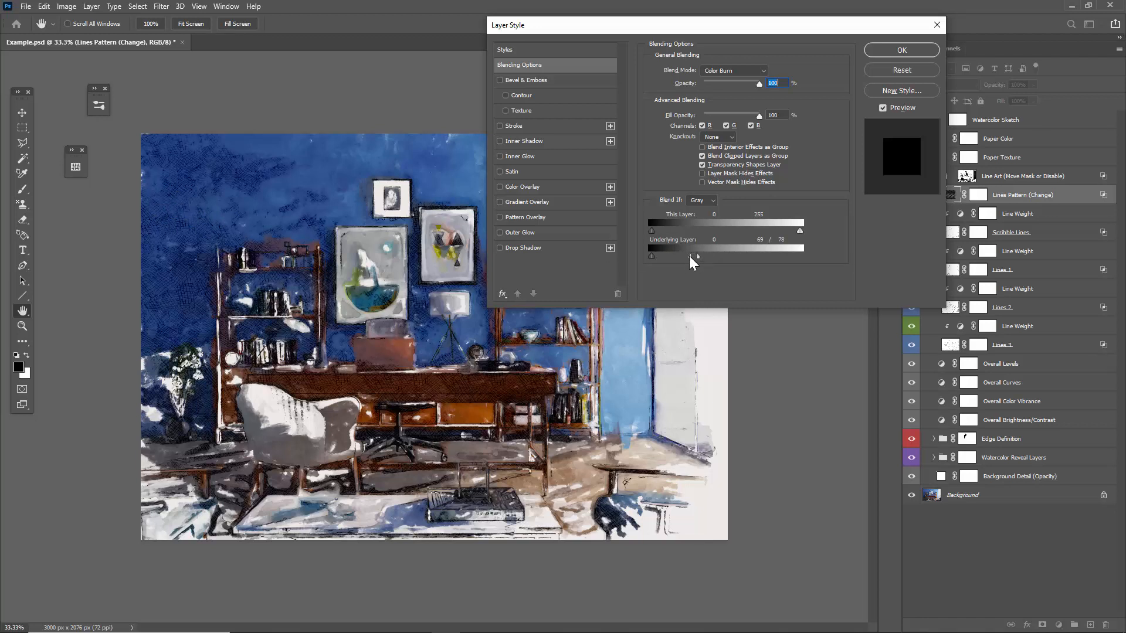
left_click_drag(682, 256, 679, 257)
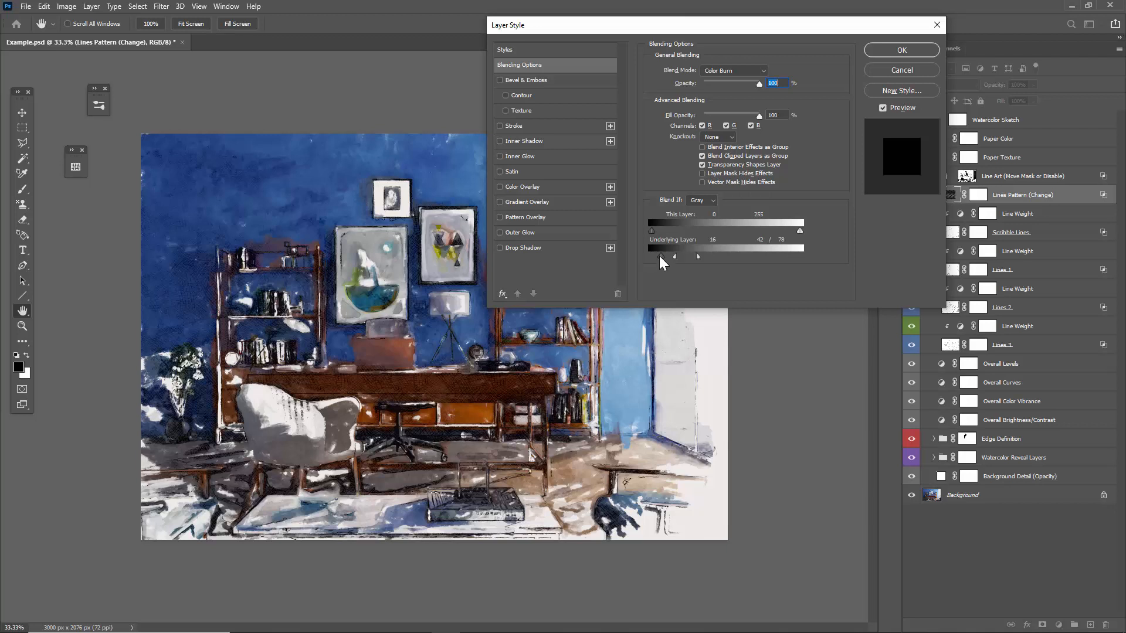
left_click_drag(661, 258, 649, 258)
left_click(898, 51)
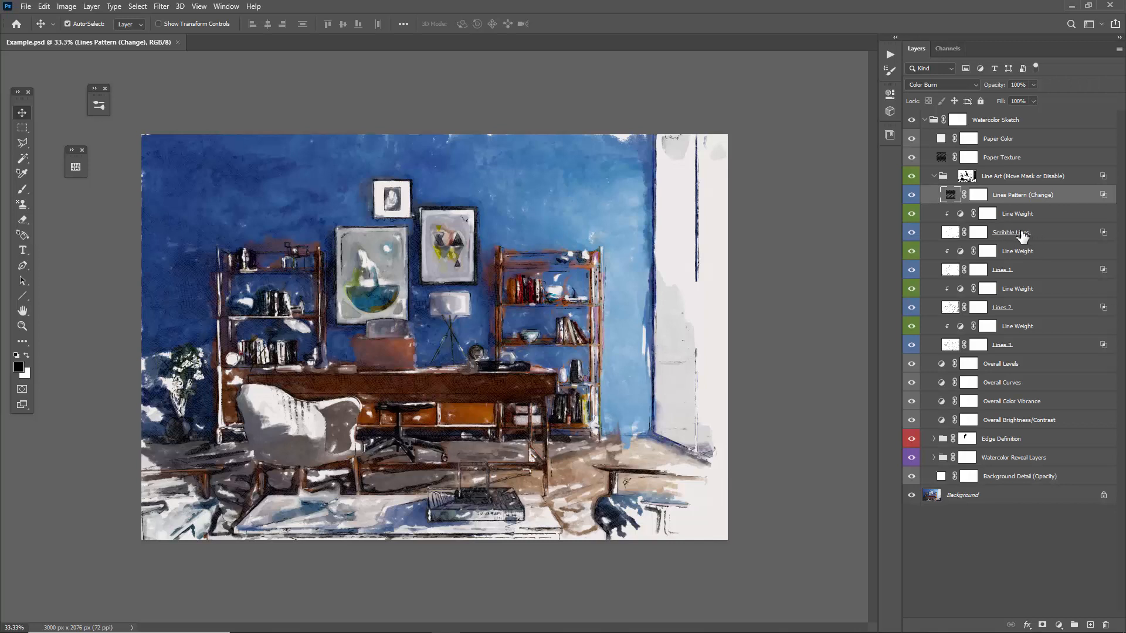
Add the Scribble Lines, Lines 1, Lines 2 and Lines 3 layers to the Lines Pattern (Change) selection.
left_click(1025, 234, "ctrl")
left_click(1010, 277, "ctrl")
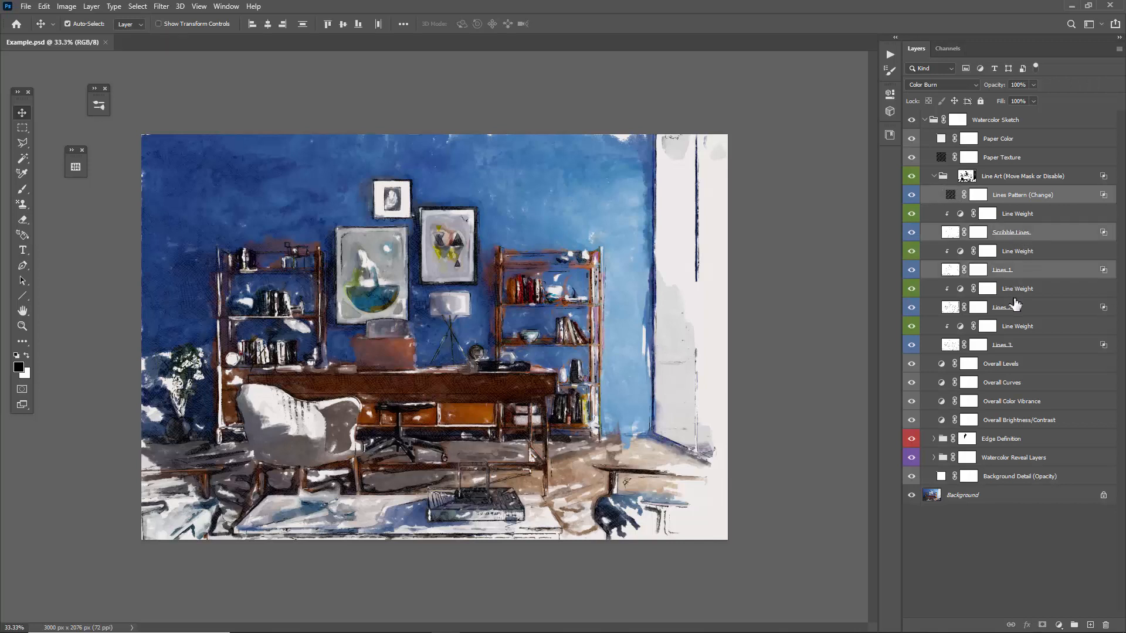
left_click(1013, 306, "ctrl")
left_click(1023, 351, "ctrl")
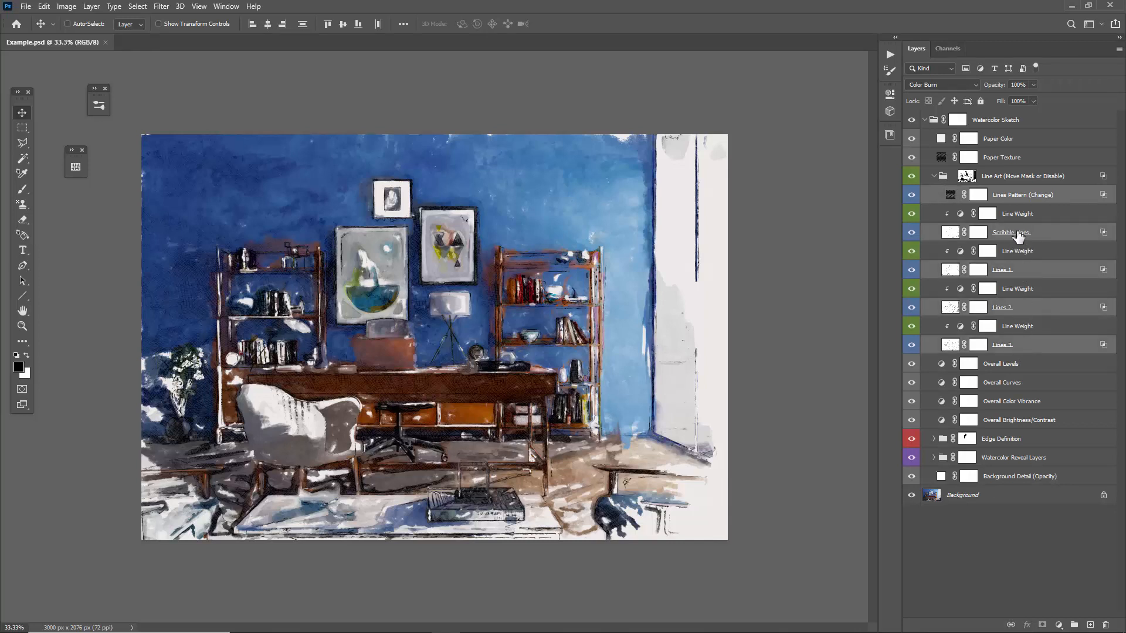
Go through the four Line Weight adjustment layers one by one, ending on the one above Lines 3.
left_click(1019, 215)
left_click(1029, 252)
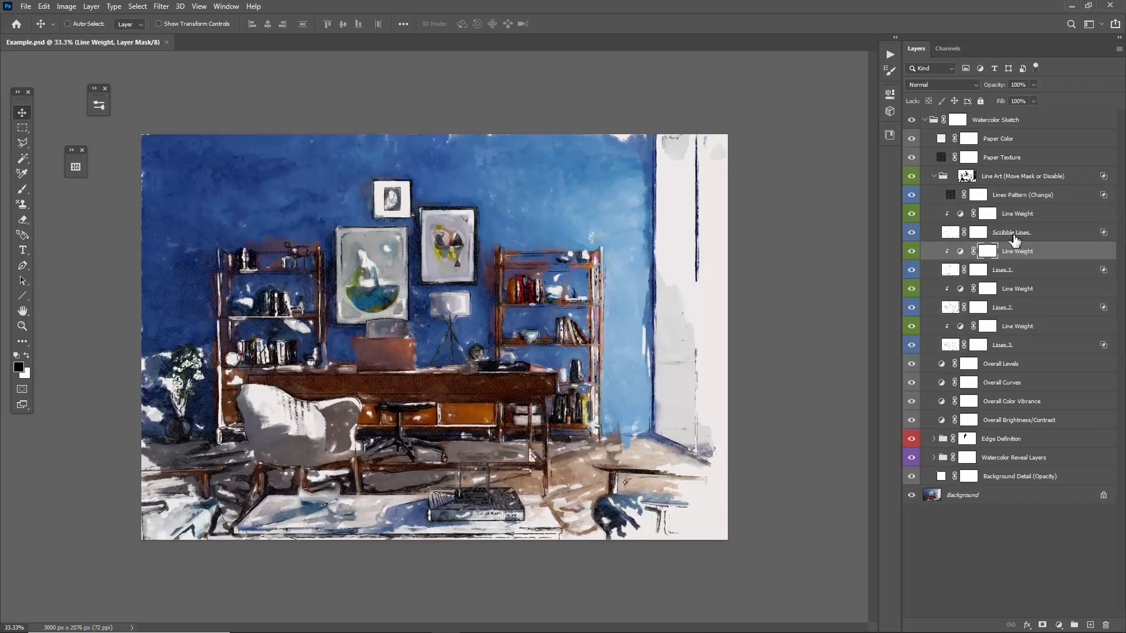
left_click(1023, 289)
left_click(1008, 326)
Hide the Lines Pattern (Change), Scribble Lines, Lines 1 and Lines 2 layers to isolate Lines 3.
left_click(911, 194)
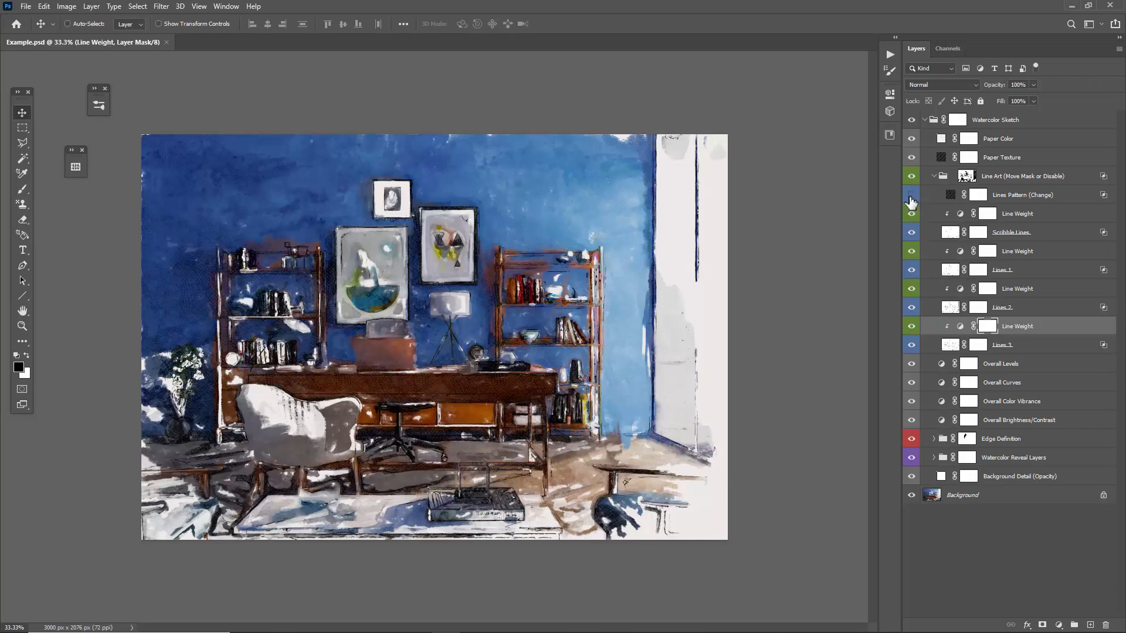
left_click(912, 233)
left_click(913, 270)
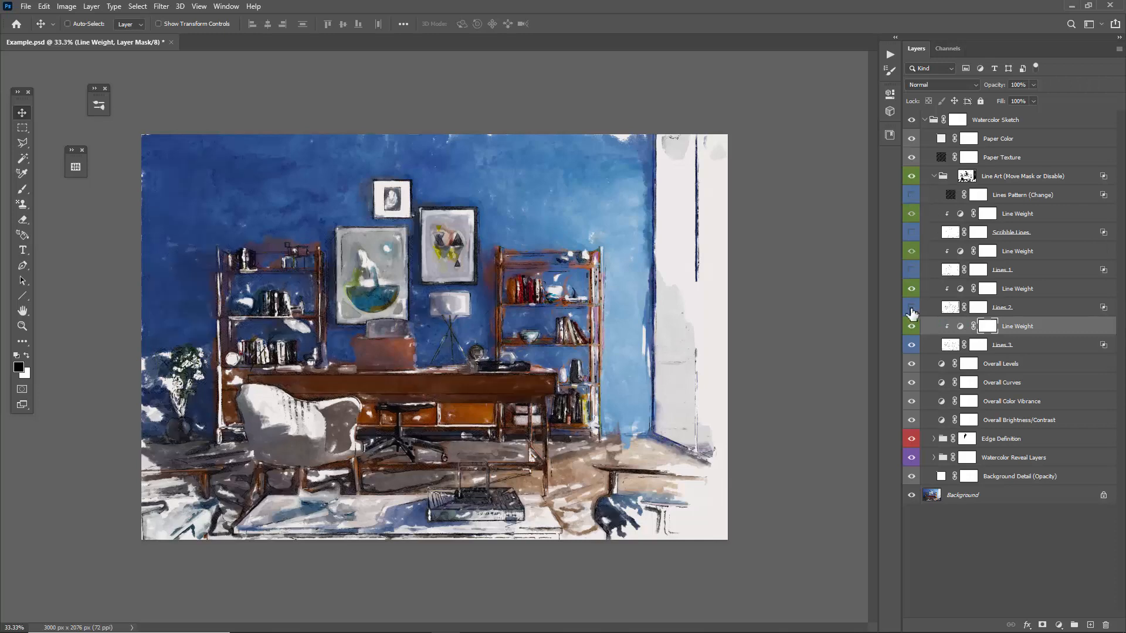
key("z")
left_click(443, 339)
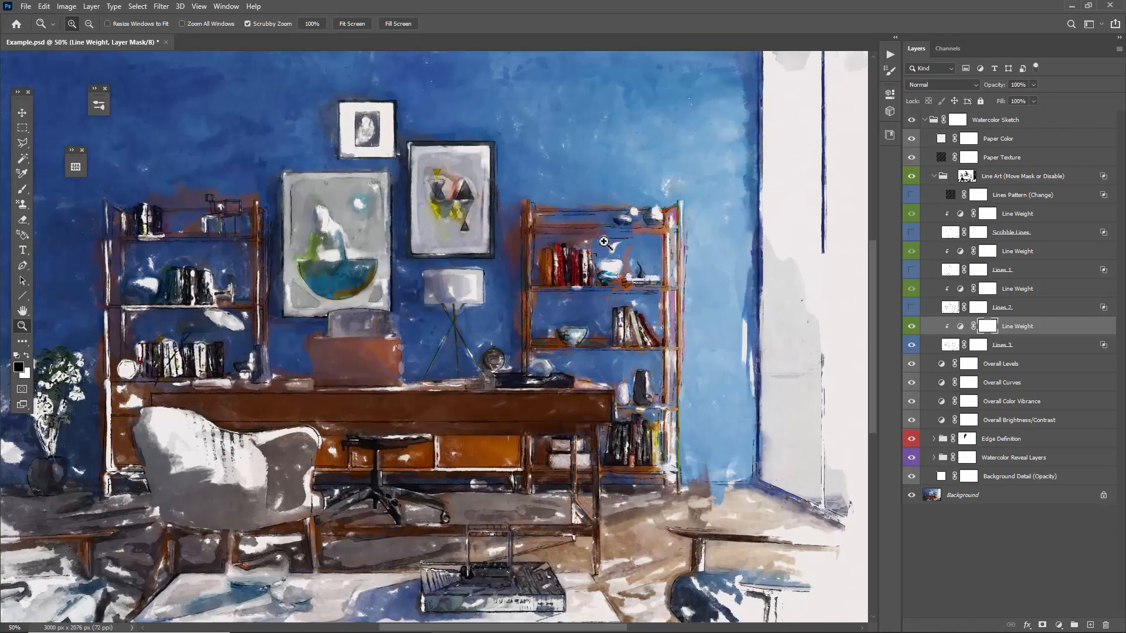
key("v")
Adjust the midtones of the Line Weight levels layer directly above Lines 3.
double_click(960, 327)
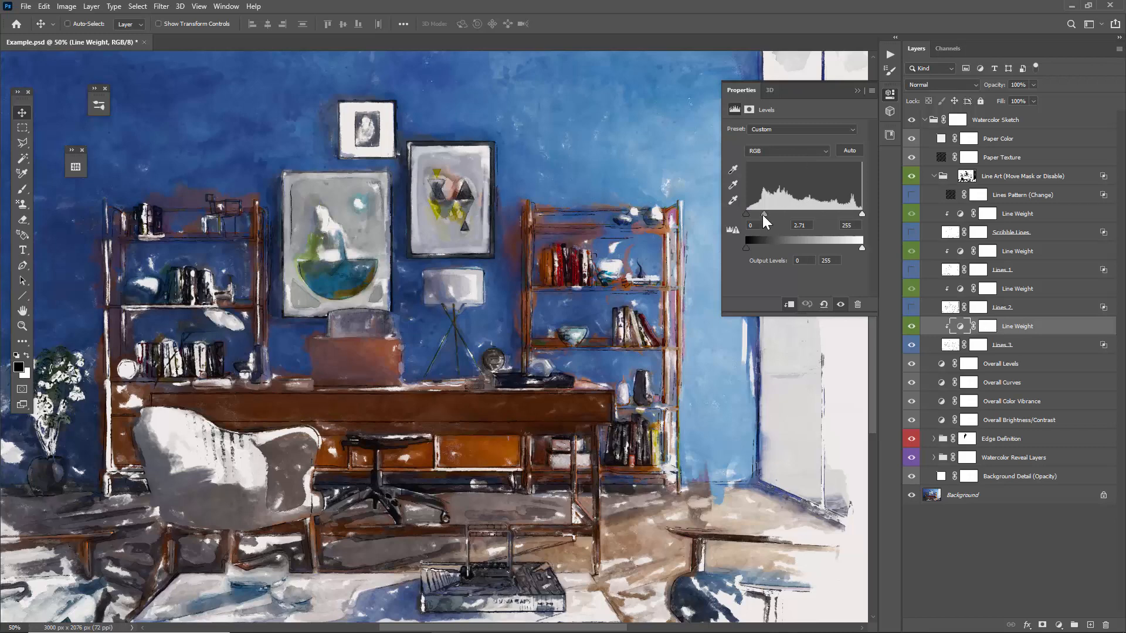
left_click_drag(764, 215, 802, 216)
left_click(857, 91)
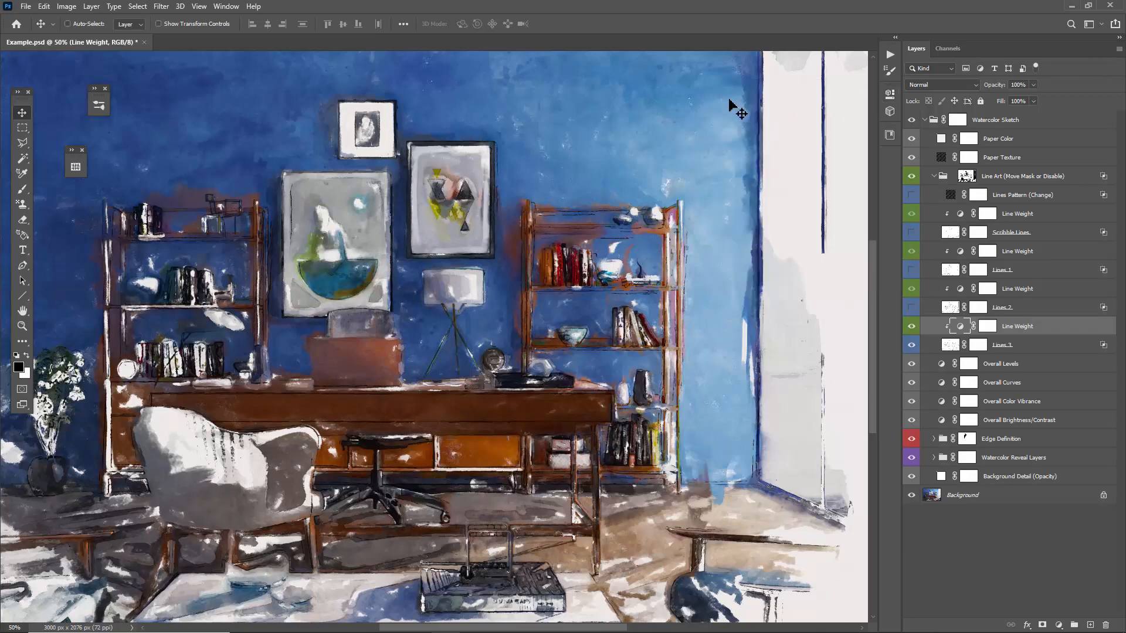
Show the Lines 2, Lines 1, Scribble Lines and Lines Pattern (Change) layers again.
key("ctrl+minus")
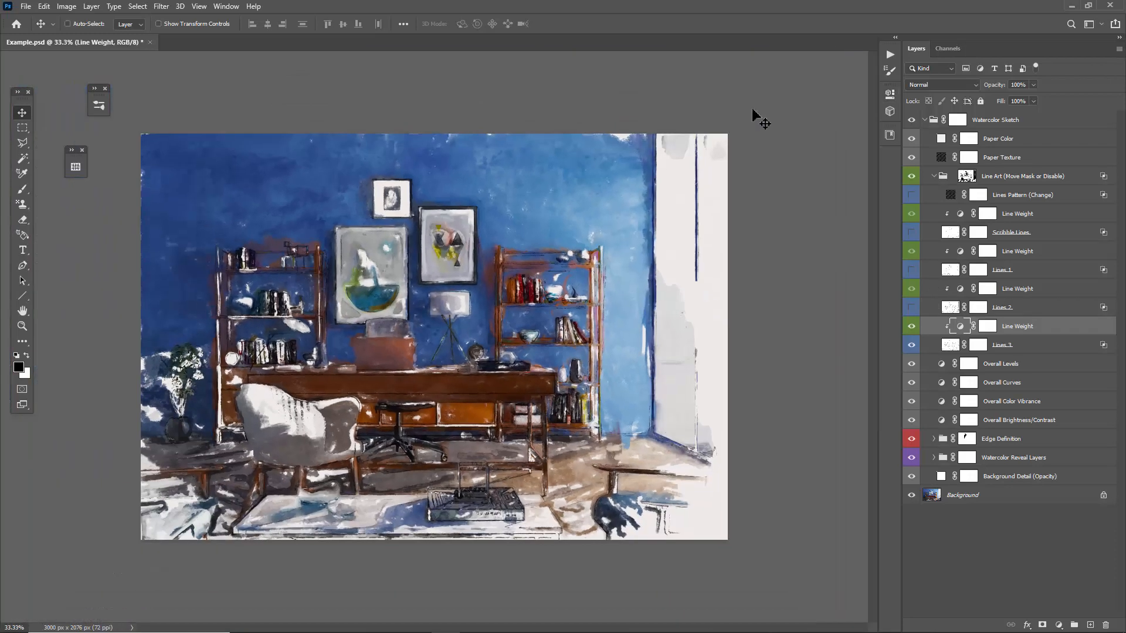
left_click(911, 307)
left_click_drag(910, 265, 906, 193)
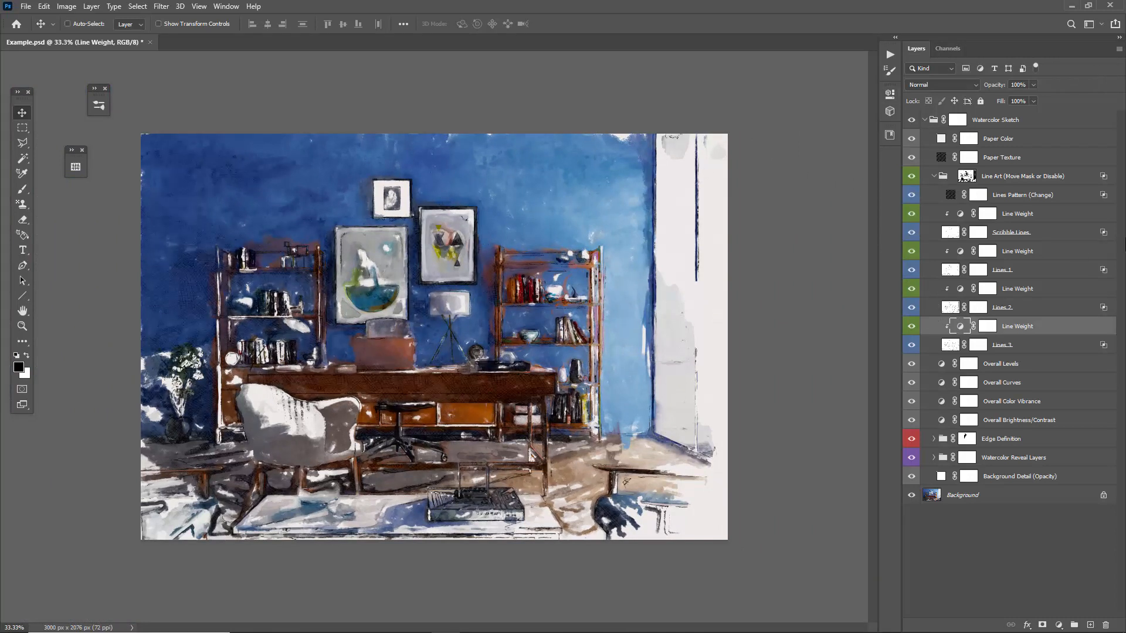
Inspect the Line Art group's mask on its own and check the Scribble Lines and Lines 1 layers.
left_click(1013, 176)
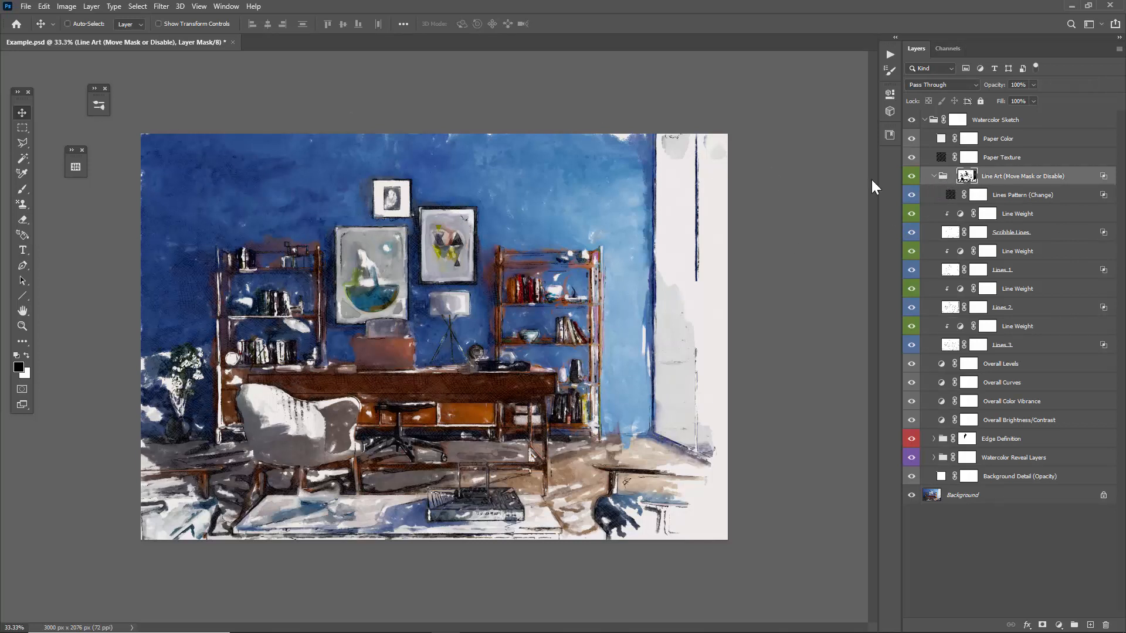
left_click(965, 178, "alt")
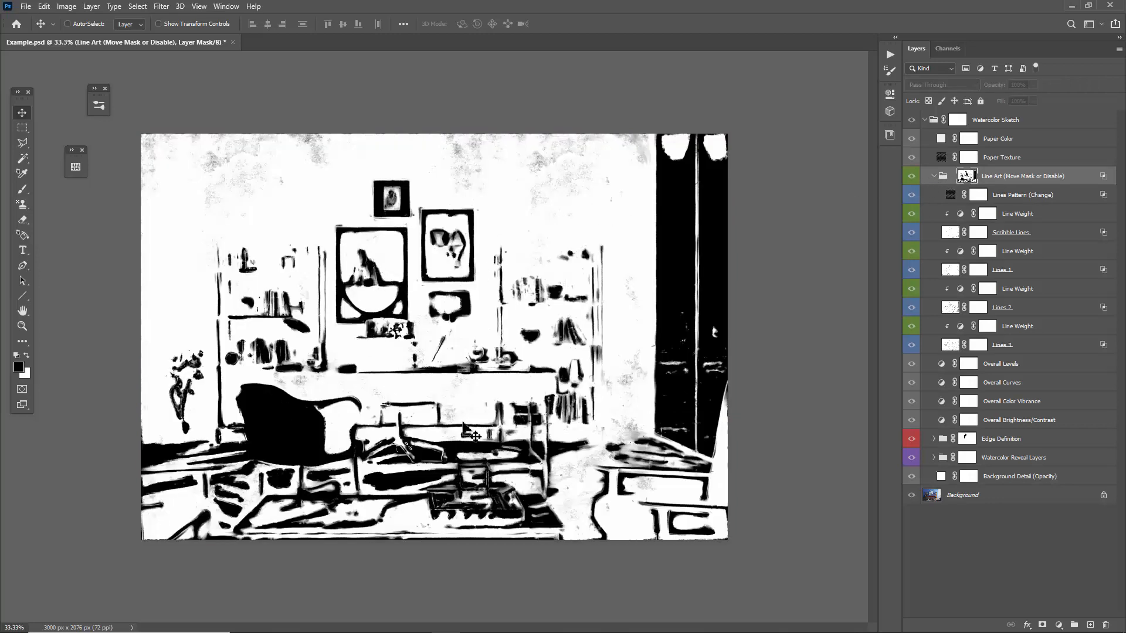
left_click(987, 182)
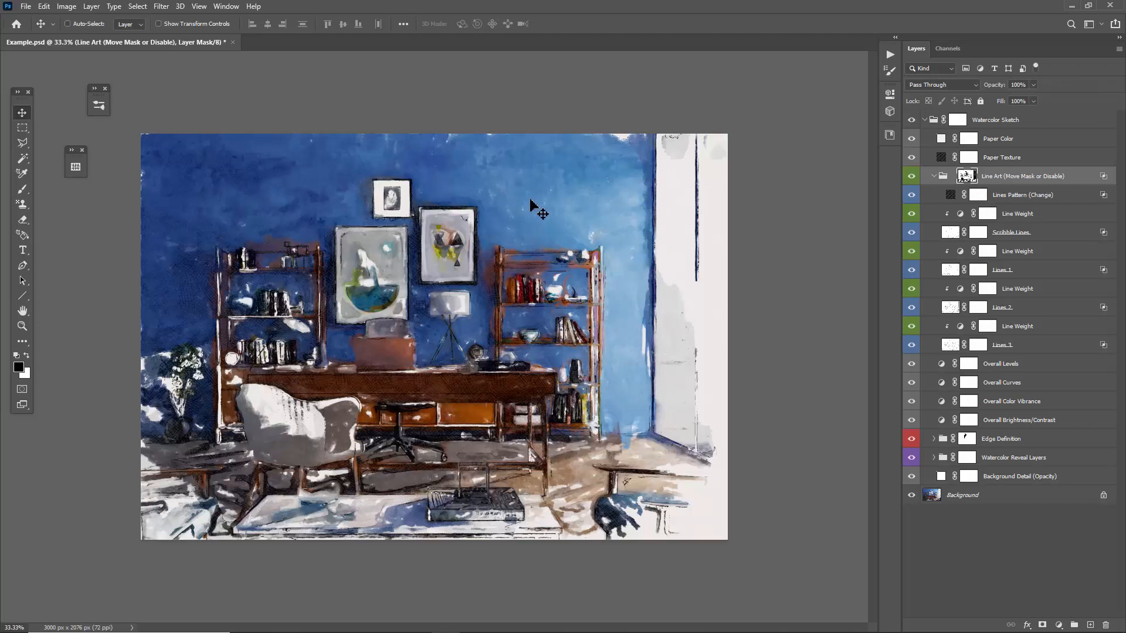
mouse_move(553, 233)
left_mouse_down()
mouse_move(559, 219)
mouse_move(548, 224)
mouse_move(563, 236)
left_mouse_up()
left_click(966, 177, "shift")
left_click(1036, 235)
left_click(1045, 273)
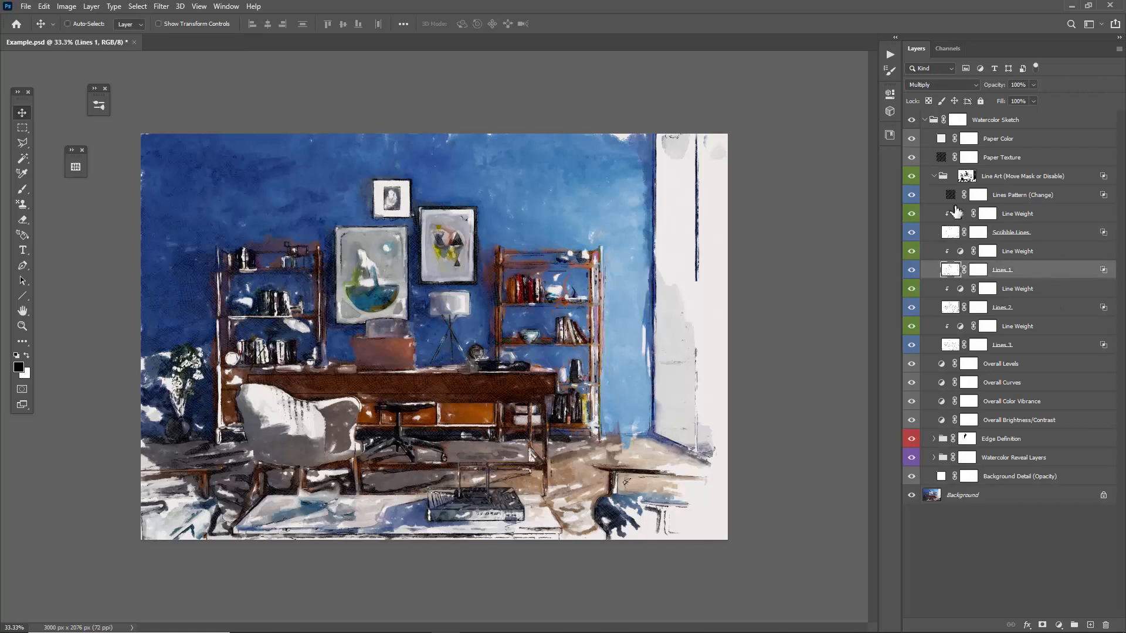
Hide the Watercolor Reveal Layers and Edge Definition groups, and show only the Watercolor Reveal Layers again.
left_click(934, 176)
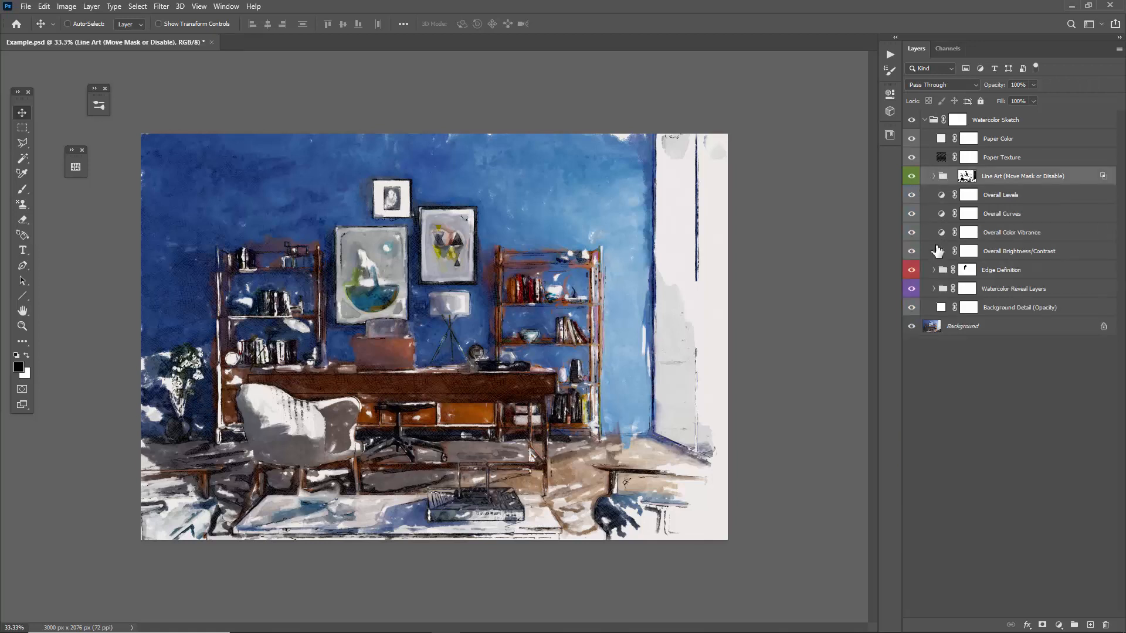
left_click(910, 289)
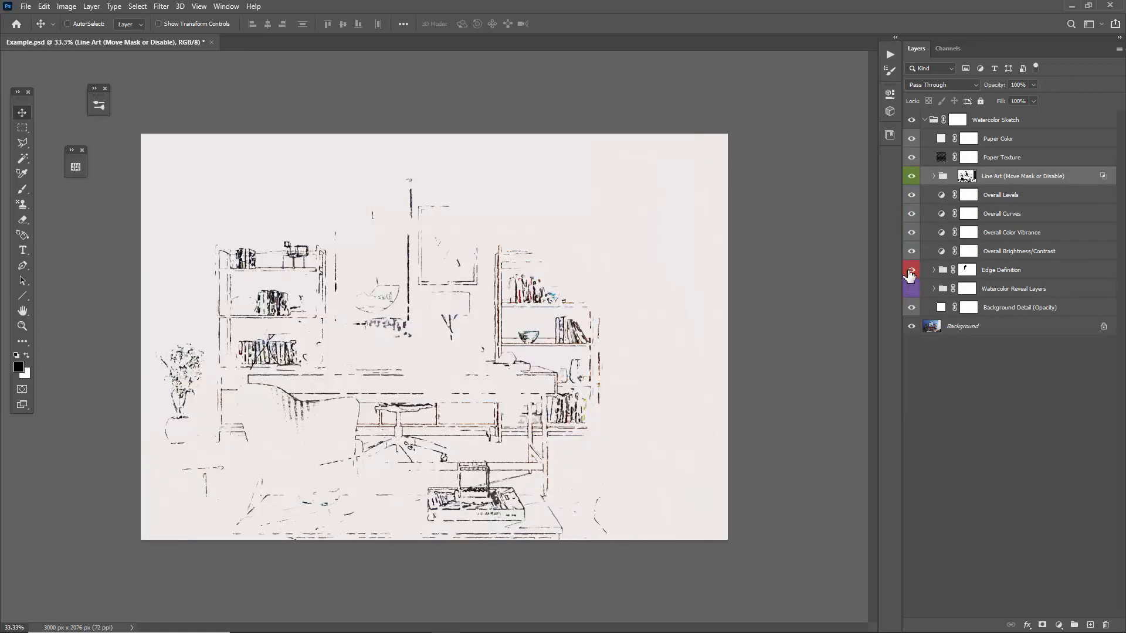
left_click(911, 271)
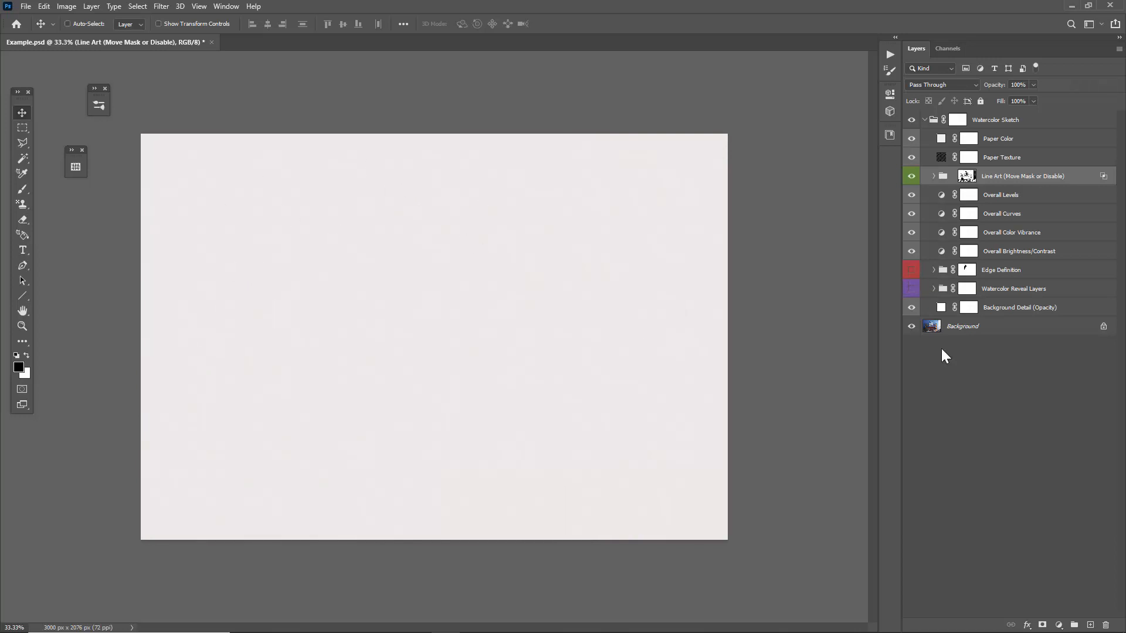
left_click(935, 289)
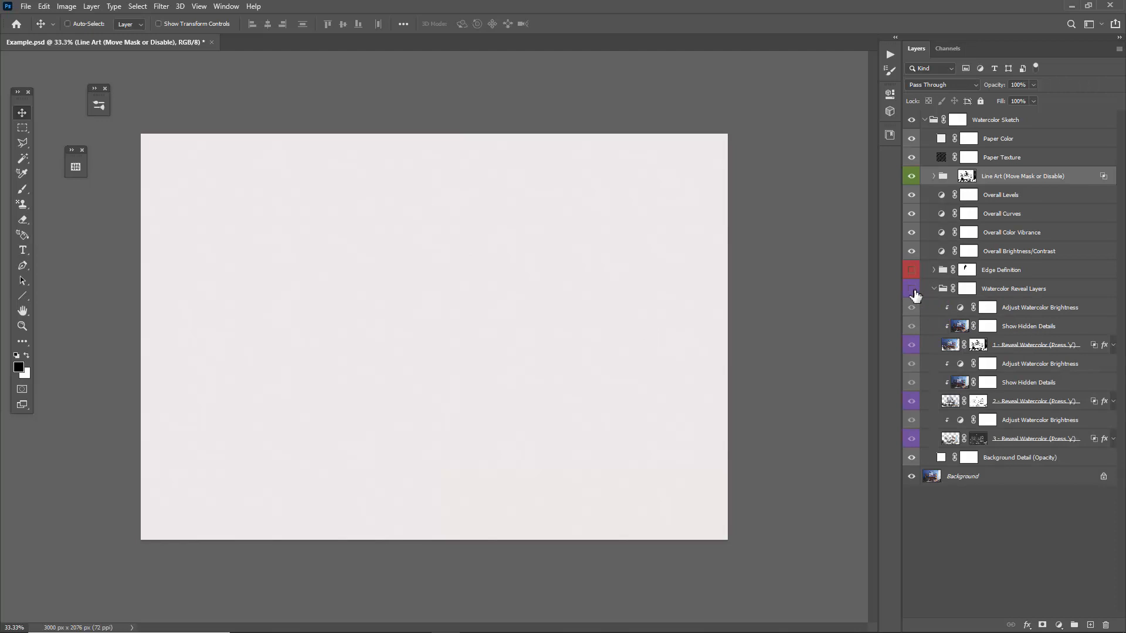
left_click(912, 290)
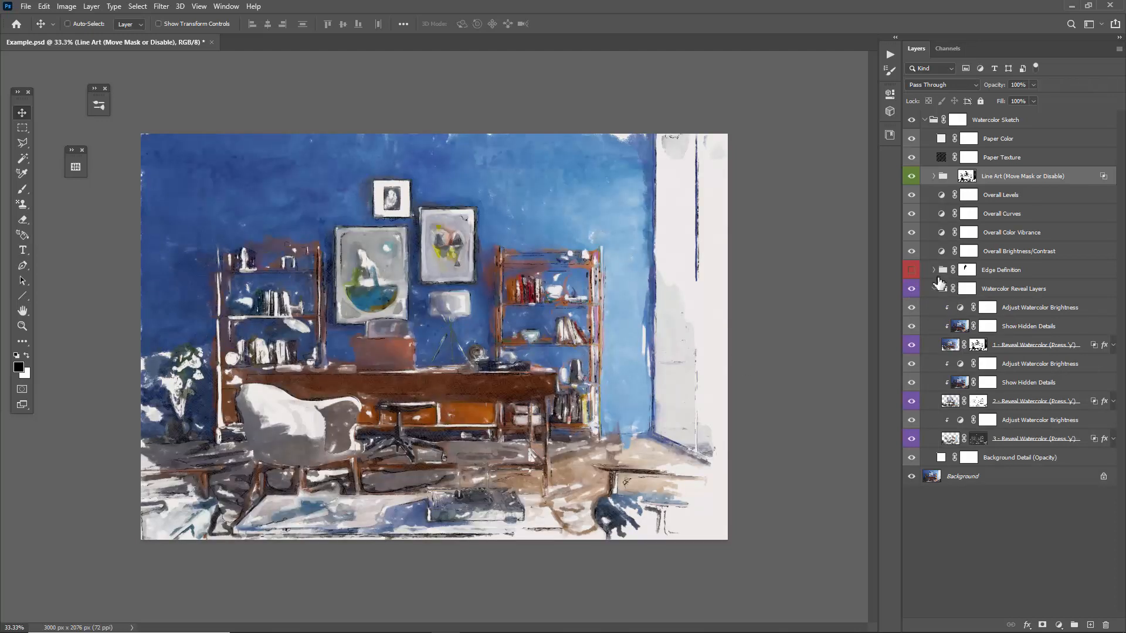
left_click(934, 289)
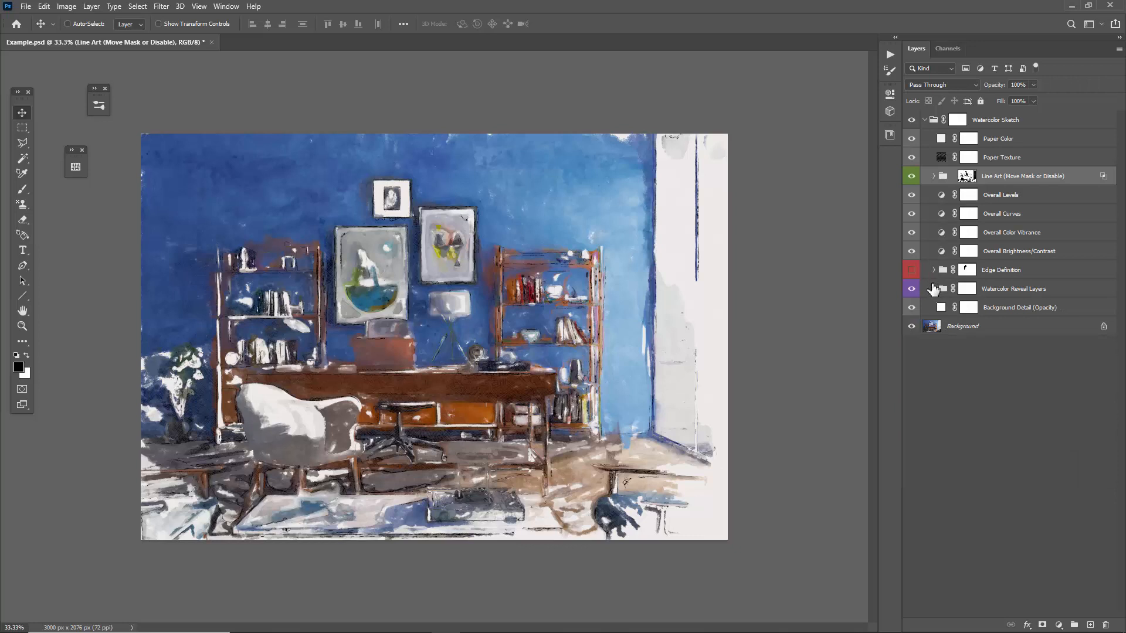
Expand the Line Art group and select the Scribble Lines, Lines 1, Lines 2 and Lines 3 layers together.
left_click(934, 175)
left_click(1056, 238)
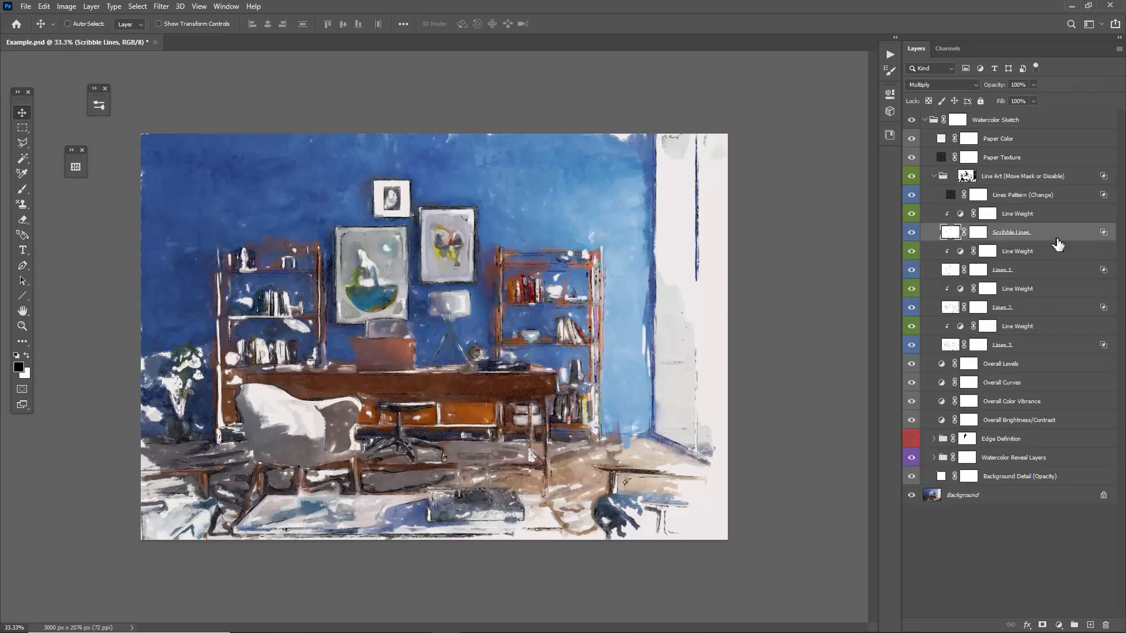
left_click(1020, 270, "ctrl")
left_click(1036, 311, "ctrl")
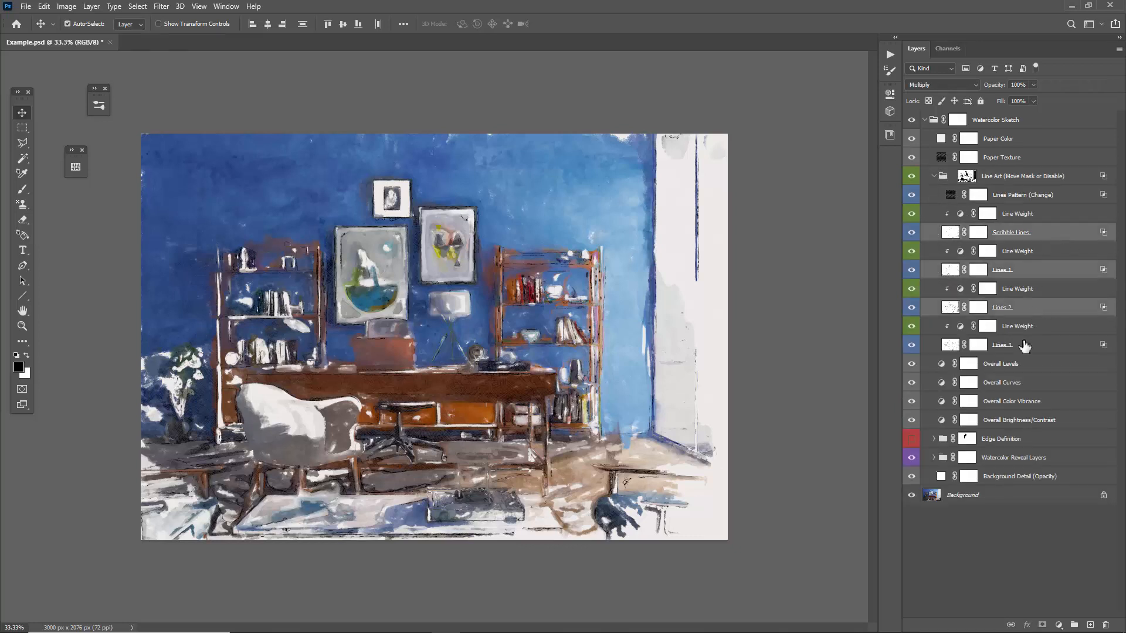
left_click(1024, 346, "ctrl")
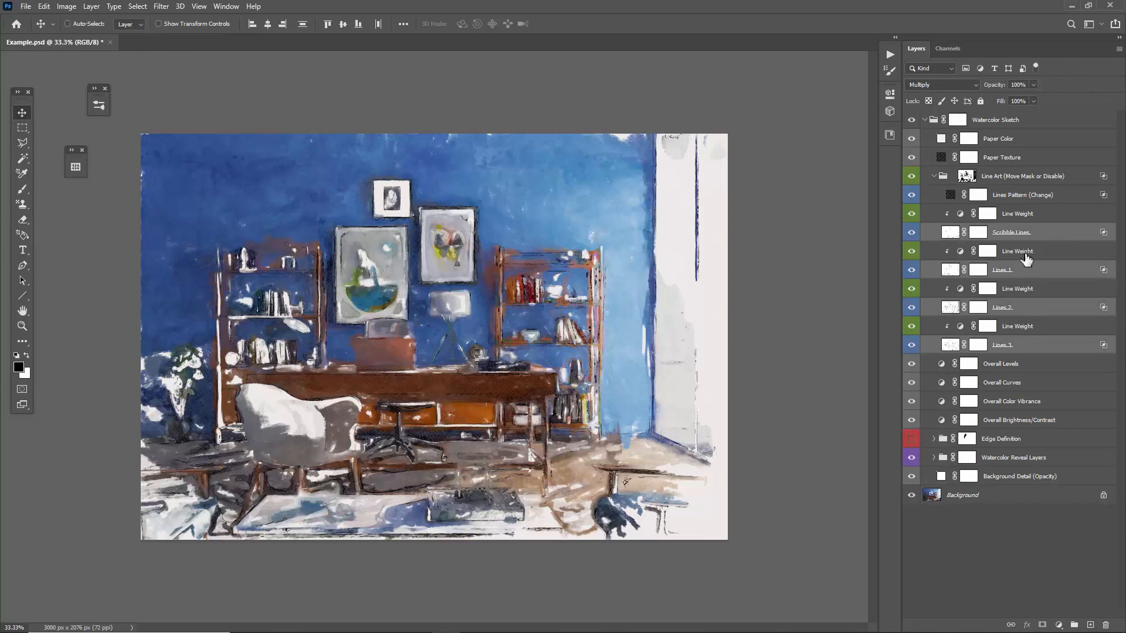
Check the Blend If settings in the Scribble Lines layer's blending options and close them.
left_click(1053, 238)
double_click(1054, 237)
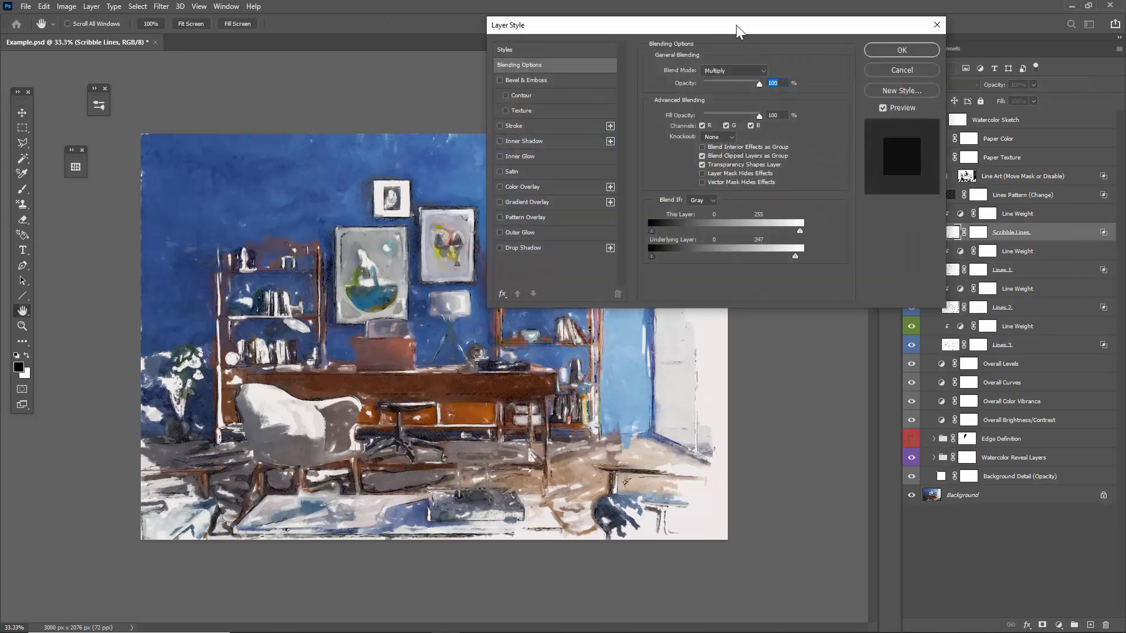
left_click_drag(738, 32, 785, 31)
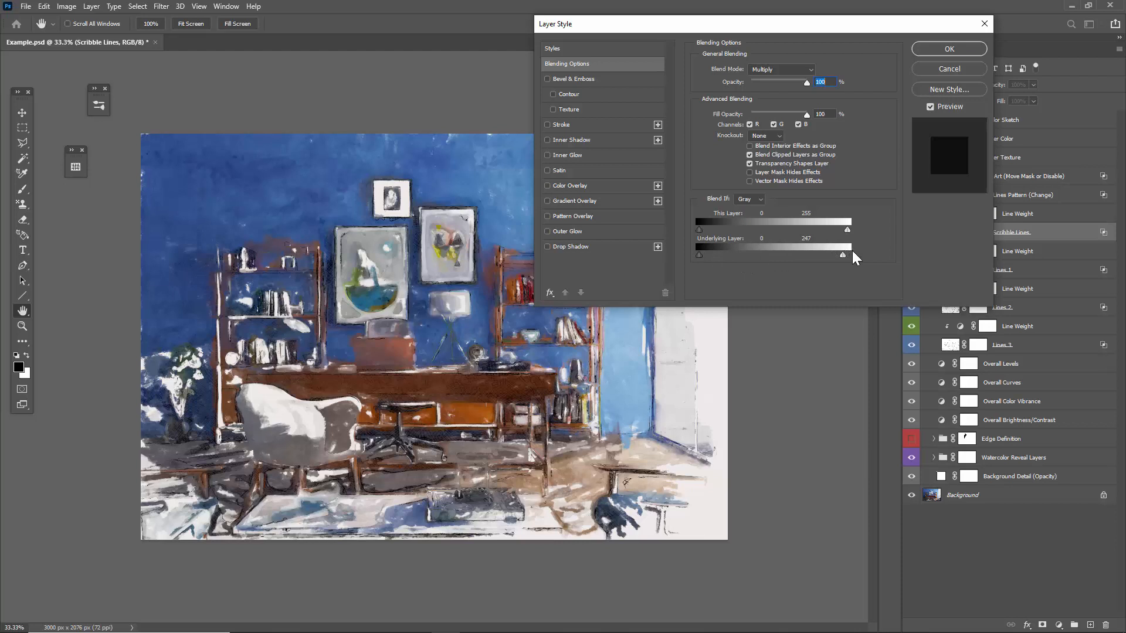
left_click(950, 50)
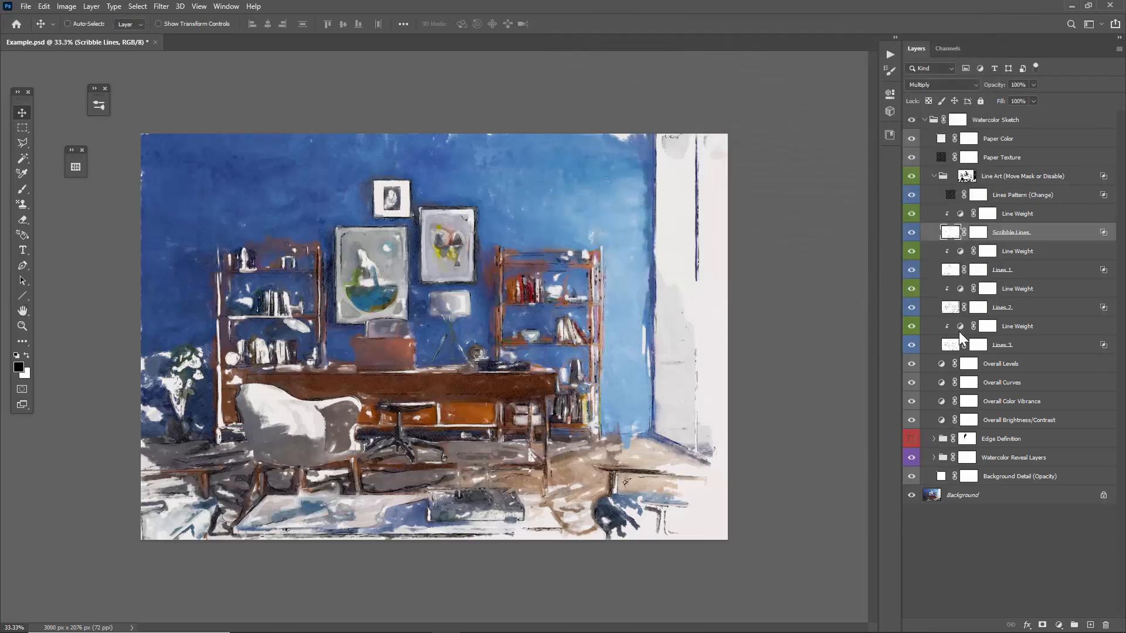
Hide and restore the three Reveal Watercolor layers to compare their contribution, and show the Edge Definition group again.
left_click(933, 176)
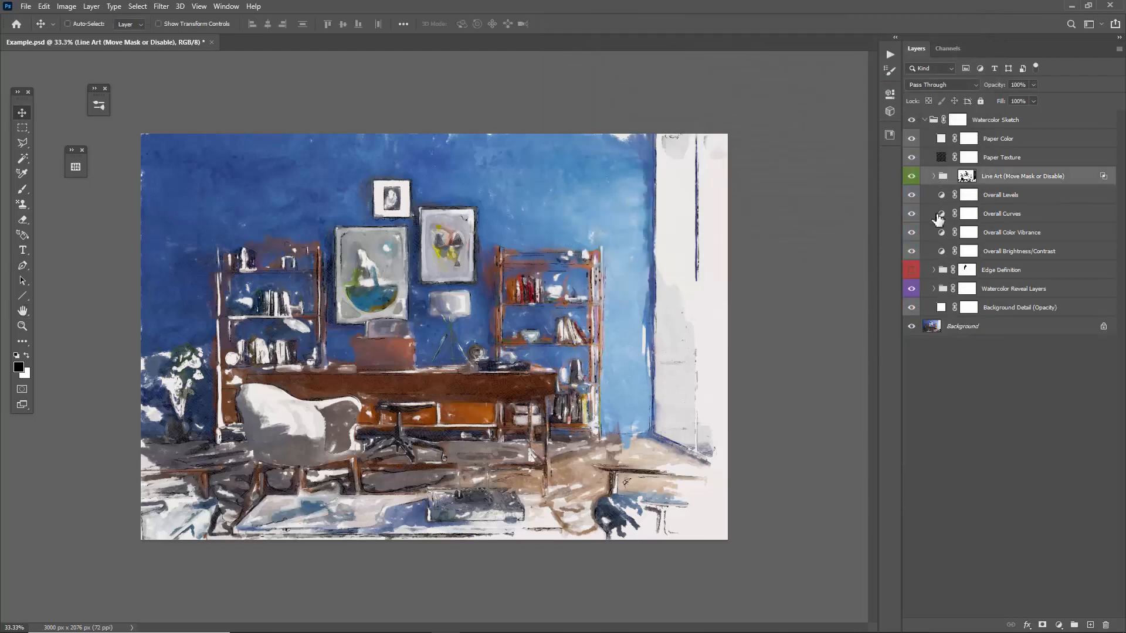
left_click(934, 289)
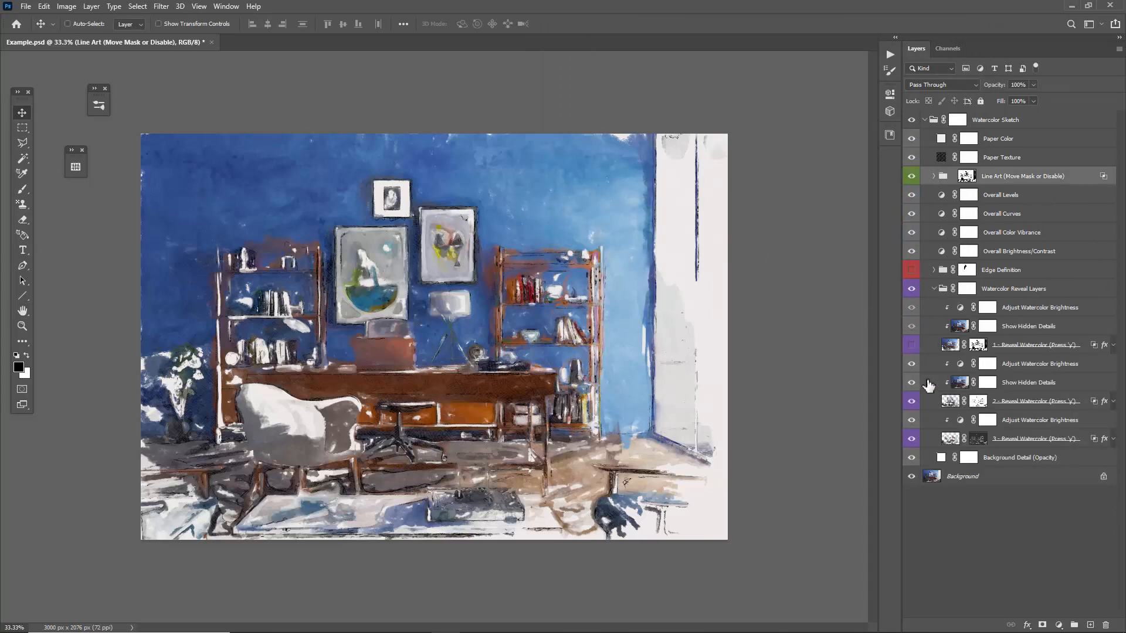
left_click(911, 402)
left_click(914, 438)
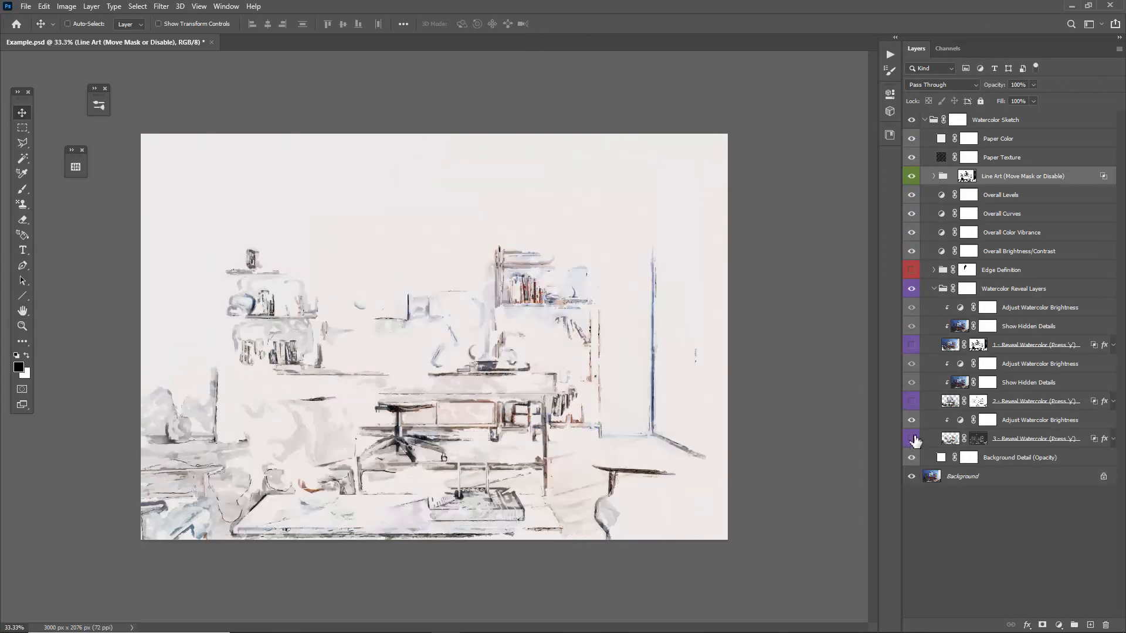
left_click(912, 347)
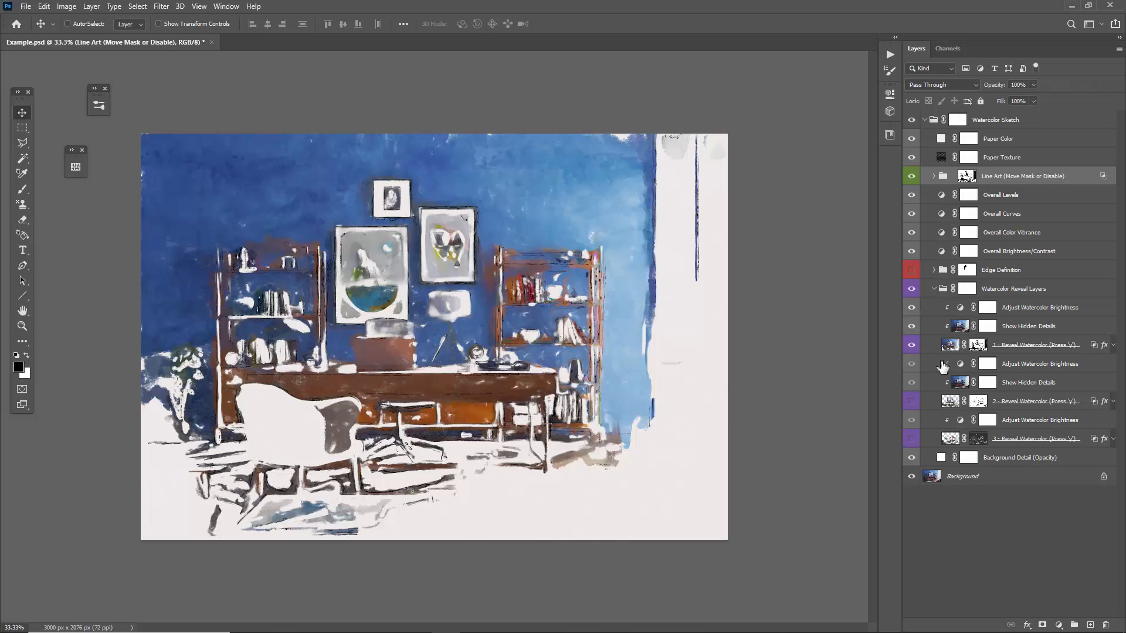
left_click(912, 401)
left_click(912, 438)
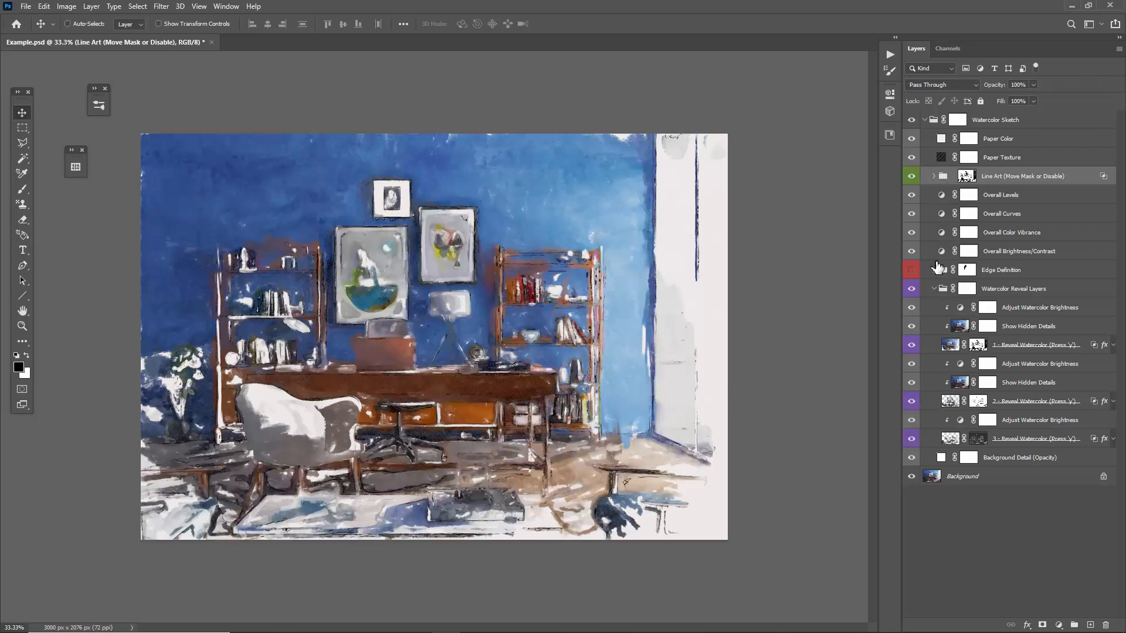
left_click(912, 270)
Set the Scribble Lines layer's Blend If underlying-layer white limit to 255 and apply.
left_click(933, 176)
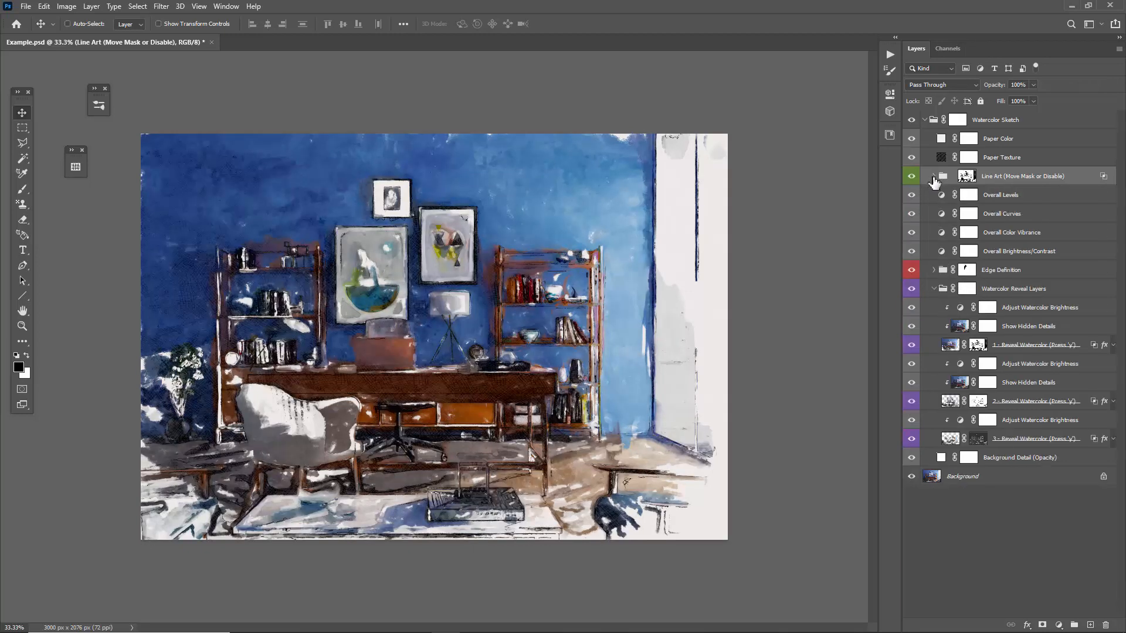
left_click(1059, 237)
key("h")
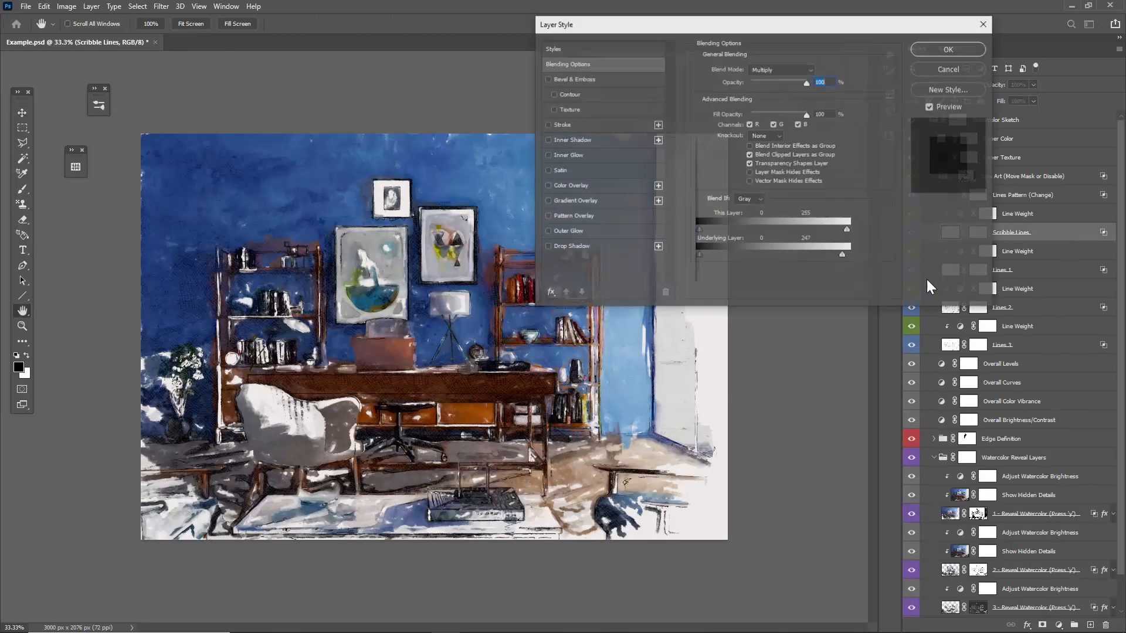
left_click_drag(848, 256, 844, 256)
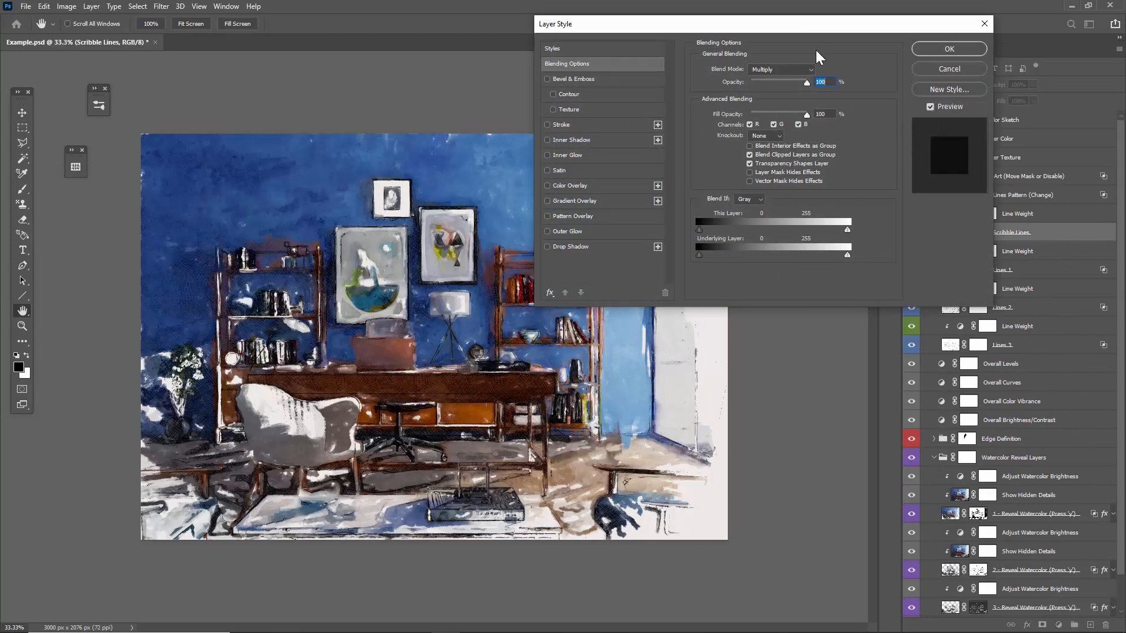
left_click_drag(779, 36, 255, 57)
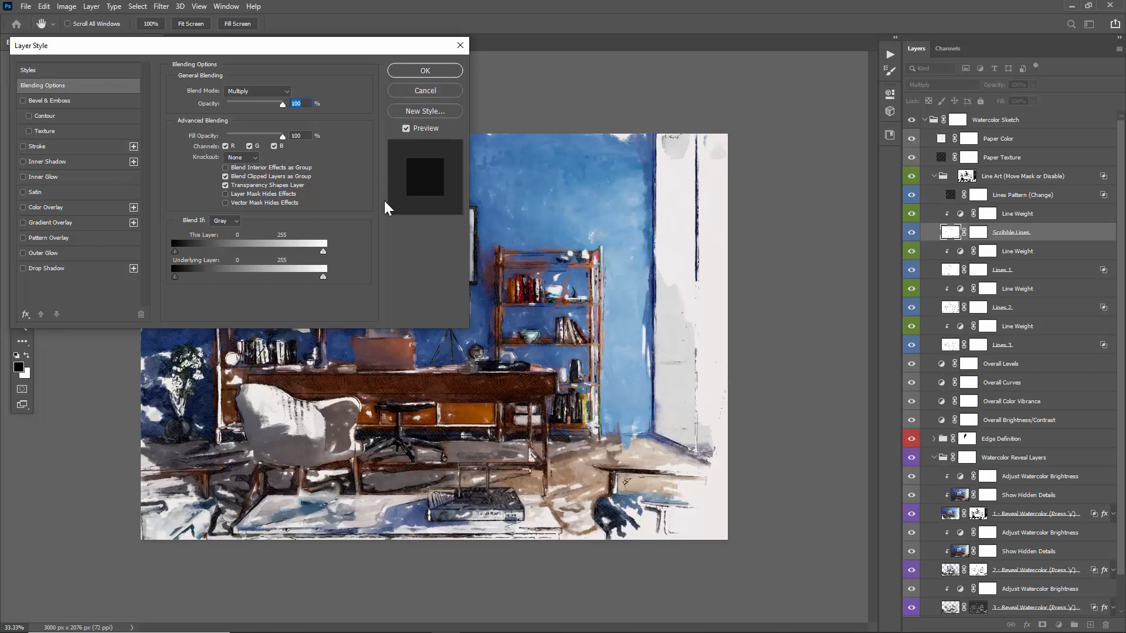
left_click(441, 70)
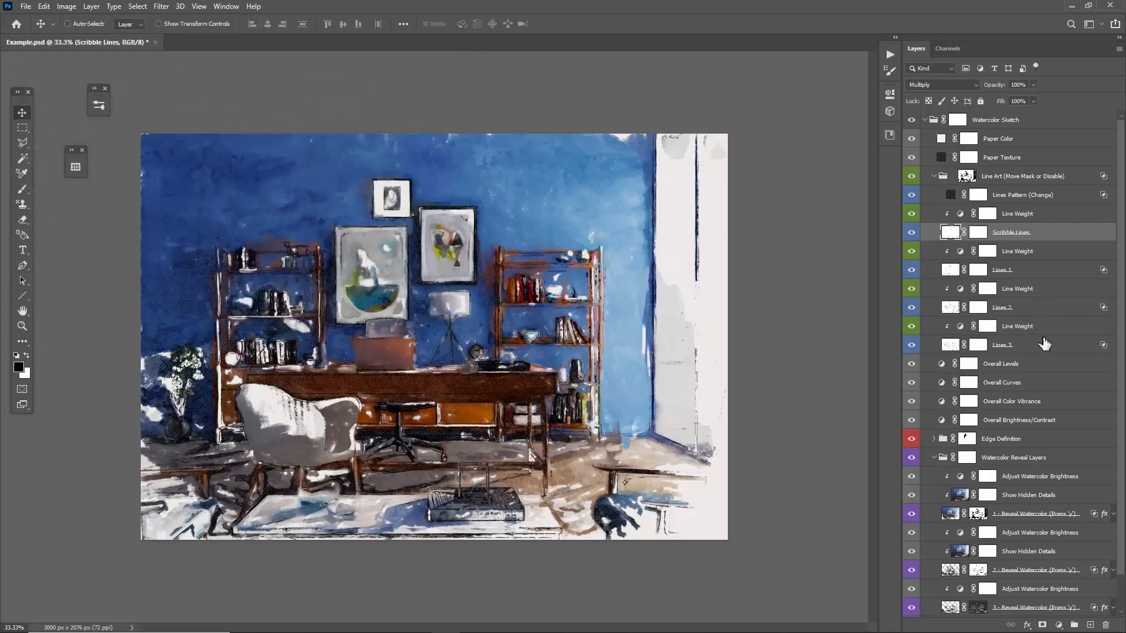
Try raising the Blend If underlying-layer white limit of the Lines 3 layer to 255, and cancel the change.
left_click(1039, 345)
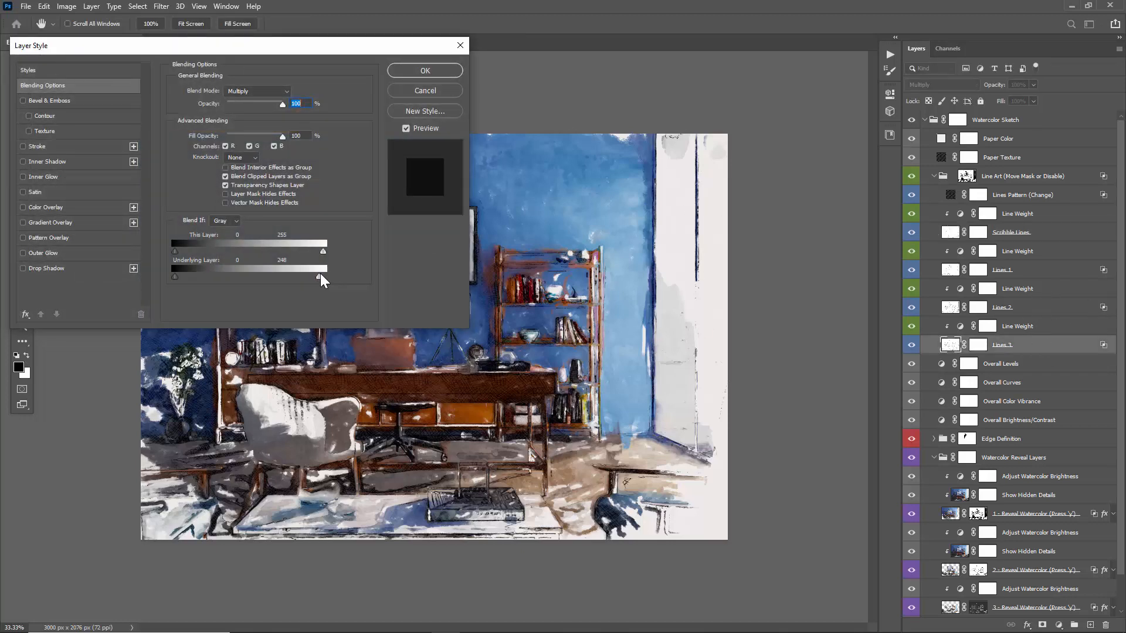
left_click_drag(338, 282, 341, 278)
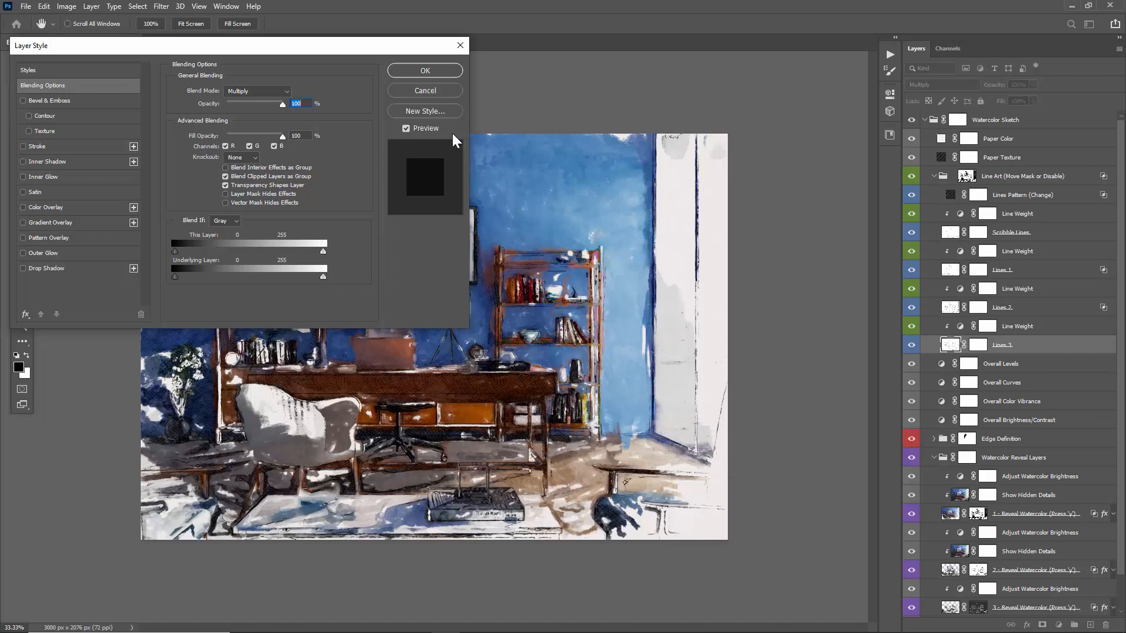
left_click(422, 93)
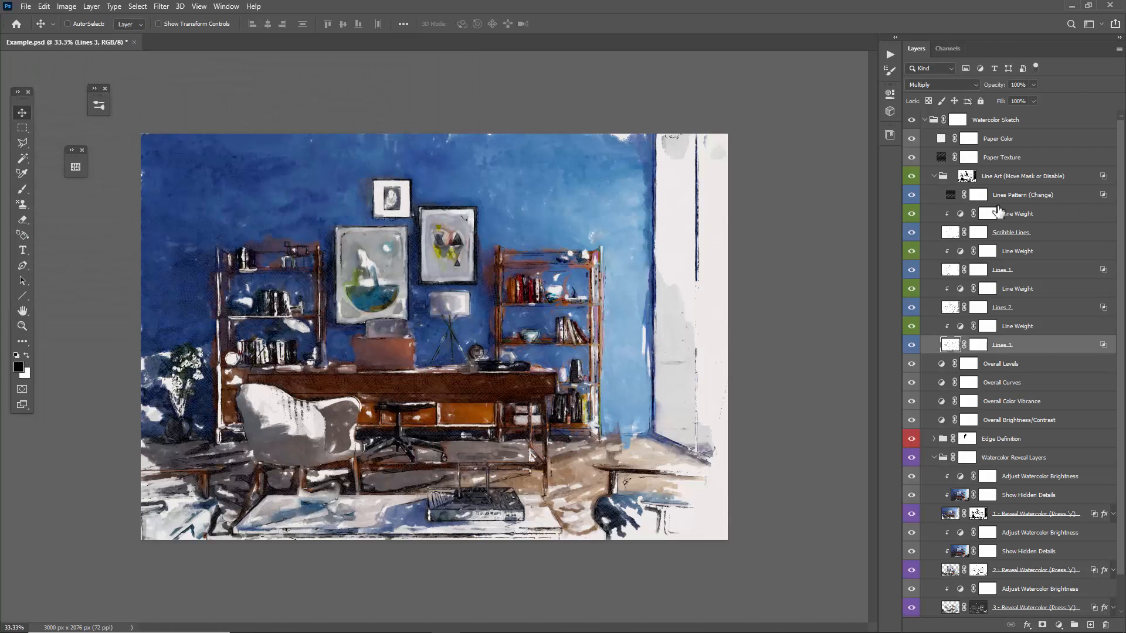
Try placing the Line Art group above the Paper Color layer, and put it back below Paper Texture.
left_click(935, 177)
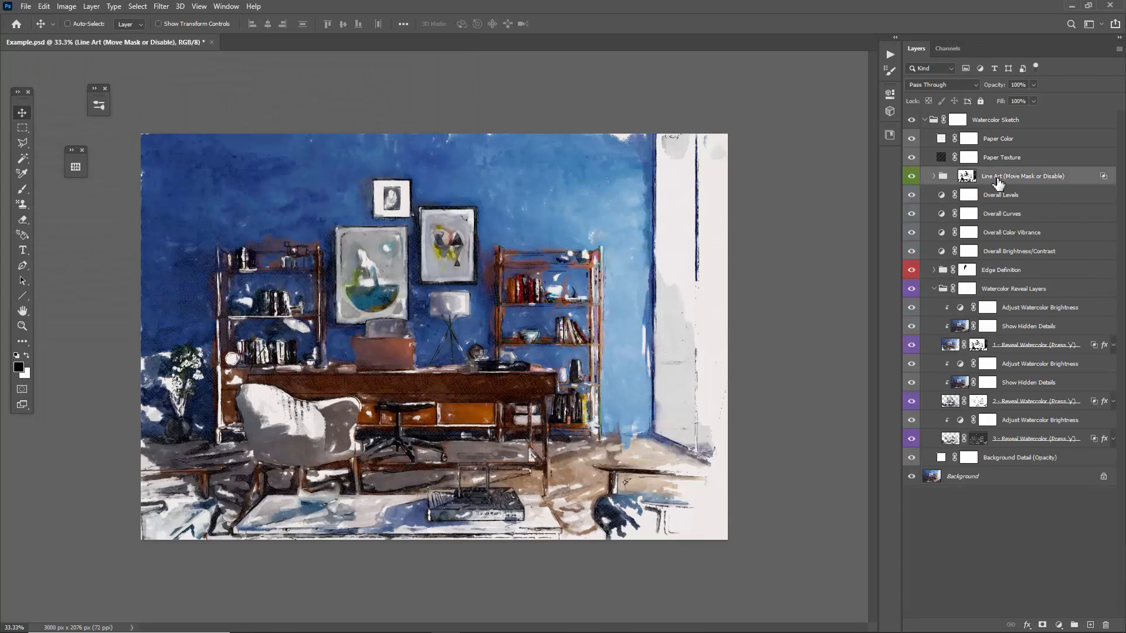
left_click_drag(998, 183, 991, 128)
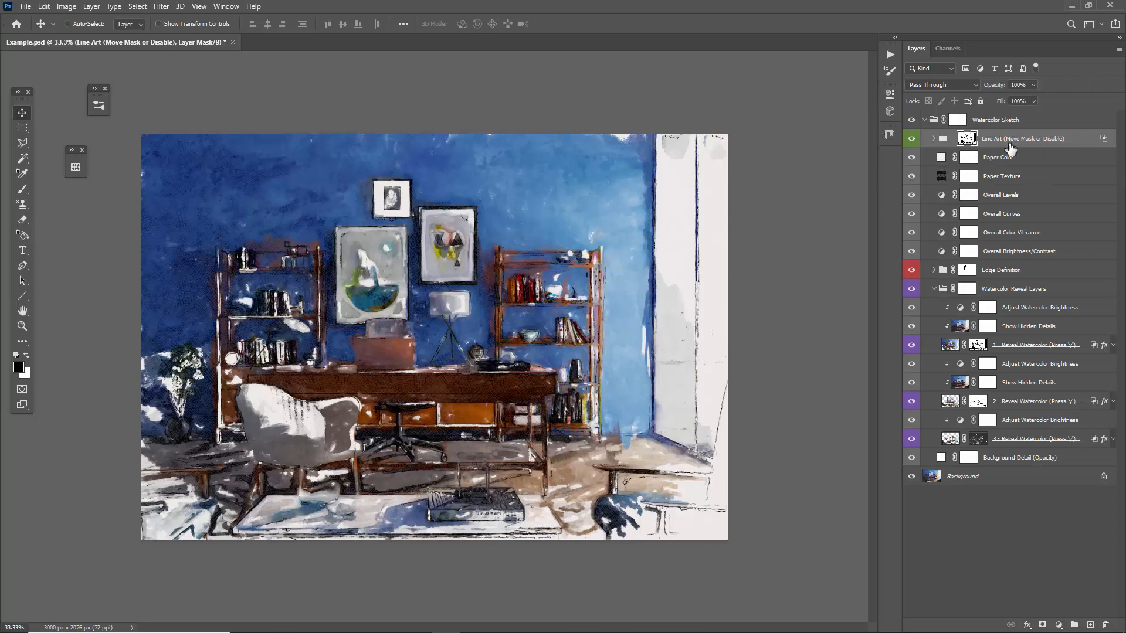
left_click_drag(1012, 146, 1019, 174)
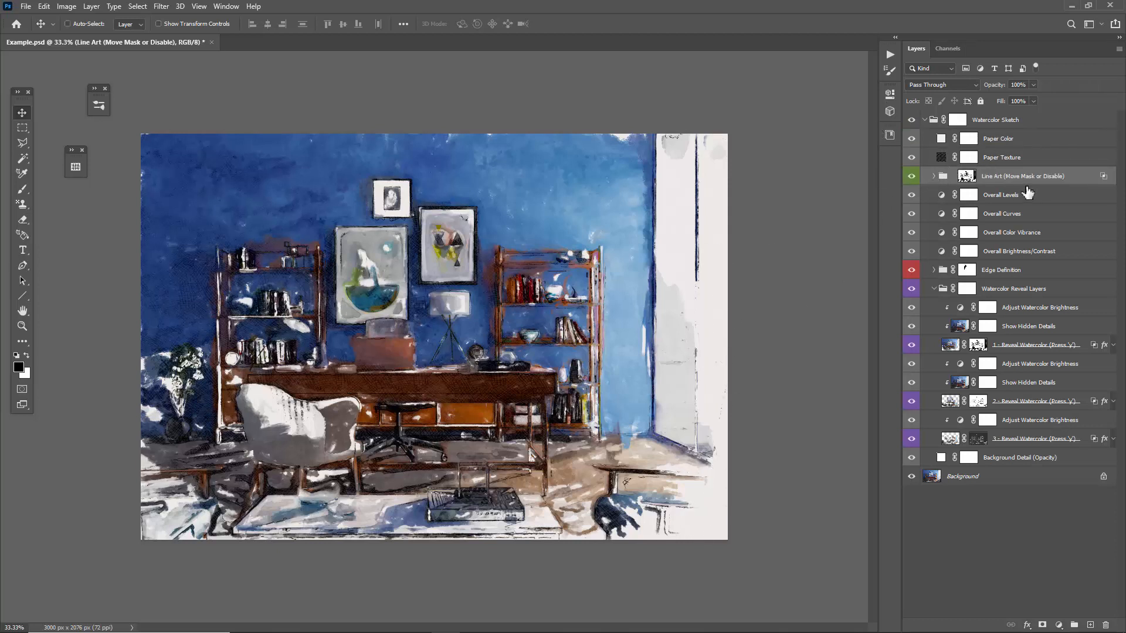
key("ctrl+s")
Hide the Scribble Lines, Lines 1 and Lines 3 layers in the Line Art group, and disable the group's mask.
left_click(933, 176)
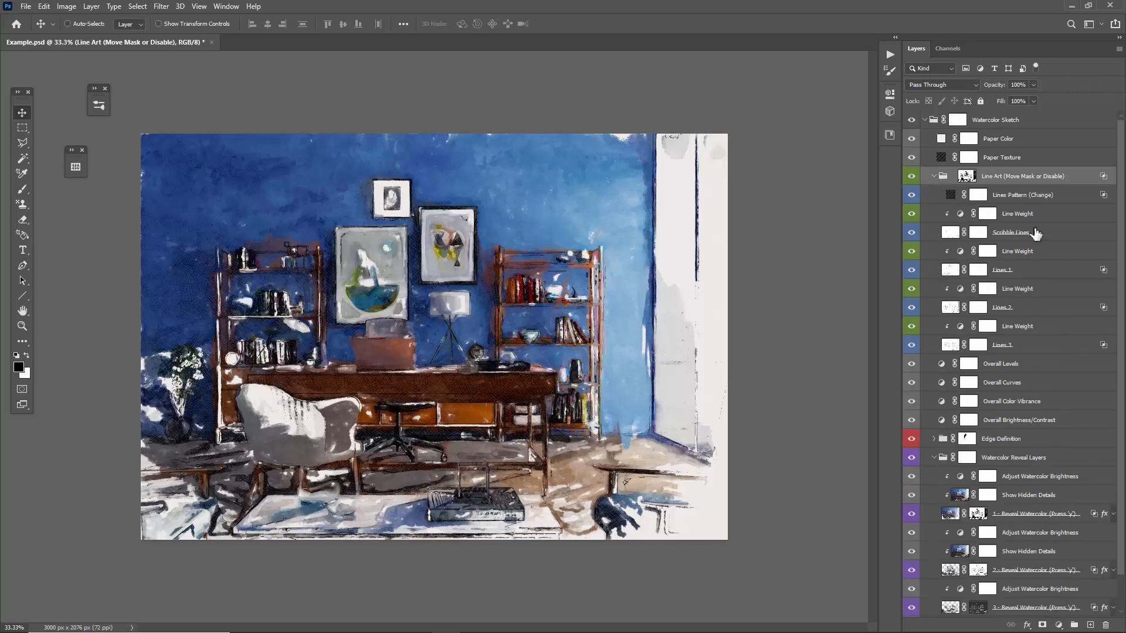
left_click(912, 233)
left_click(911, 269)
left_click(911, 344)
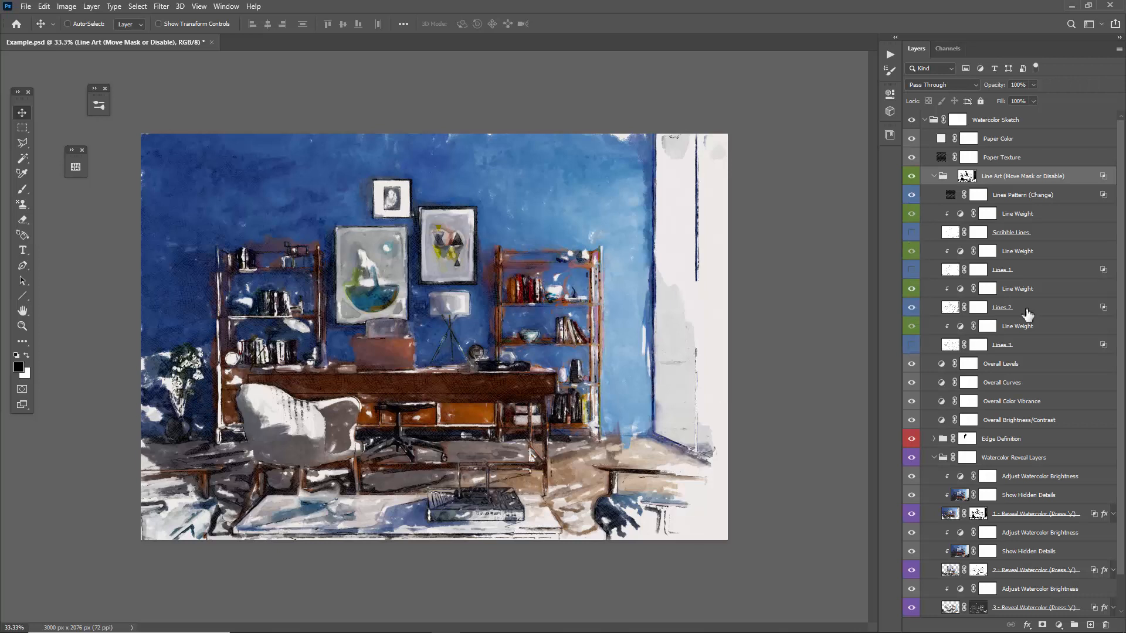
left_click(1027, 312)
left_click(968, 179, "shift")
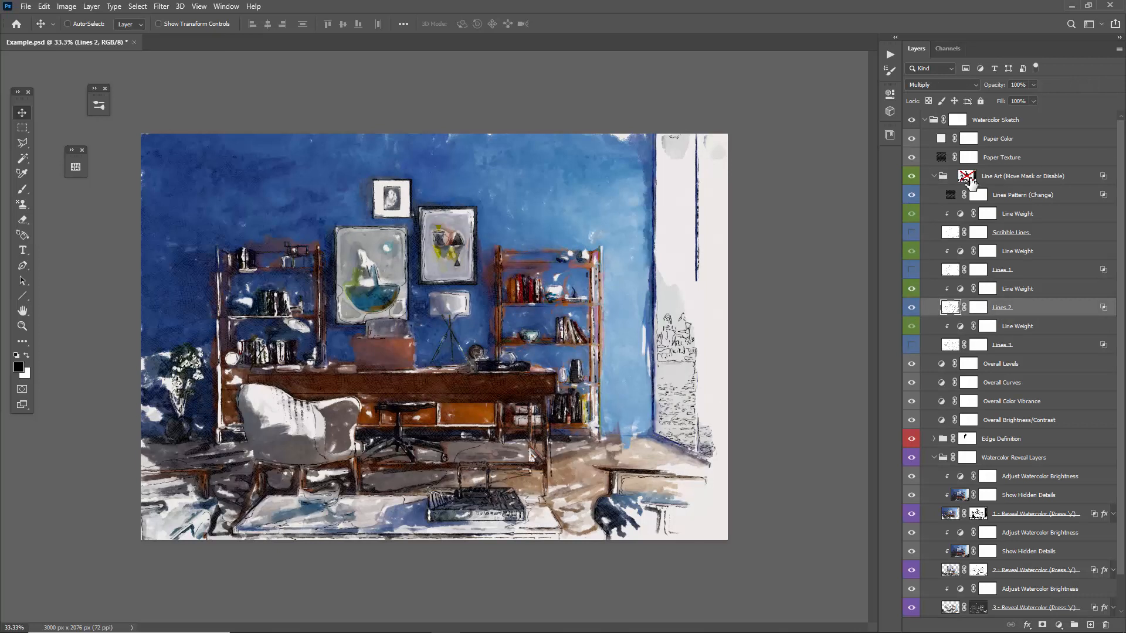
Show Lines 3 instead of Lines 2, and try shifting its lines slightly off the painting before undoing the move.
left_click(911, 307)
left_click(911, 346)
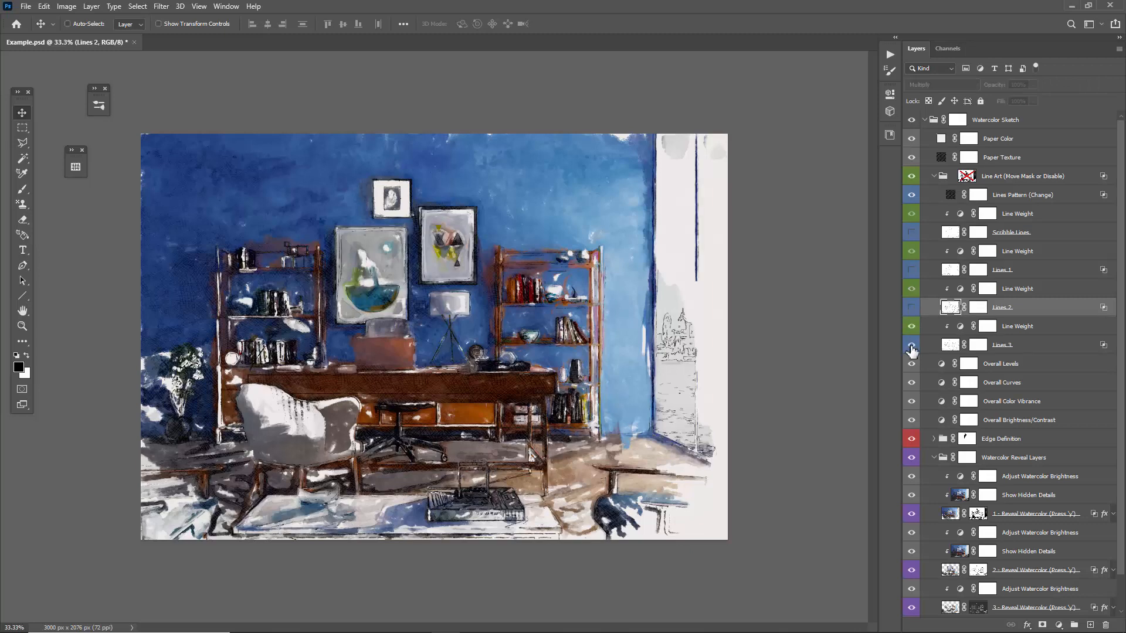
left_click(1000, 346)
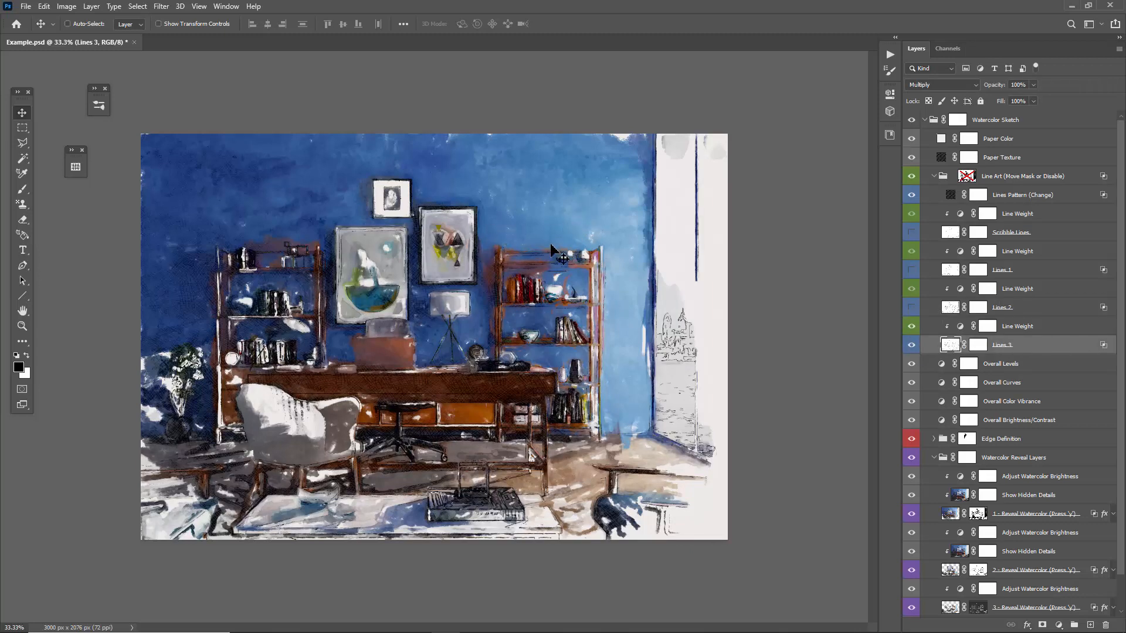
left_click_drag(603, 256, 546, 250)
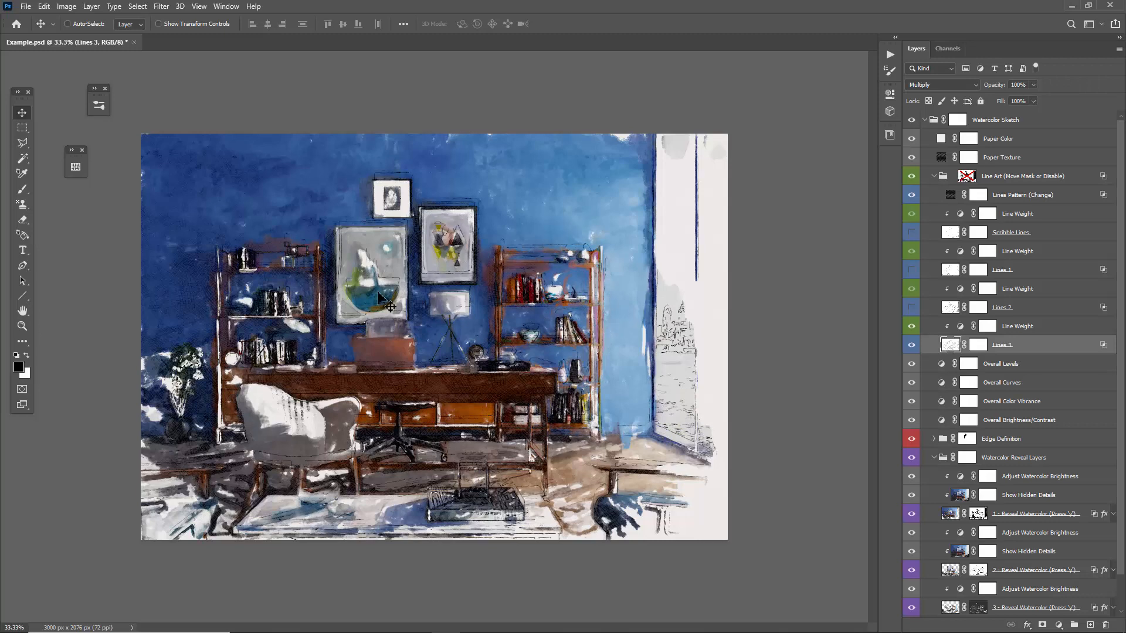
key("ctrl+z")
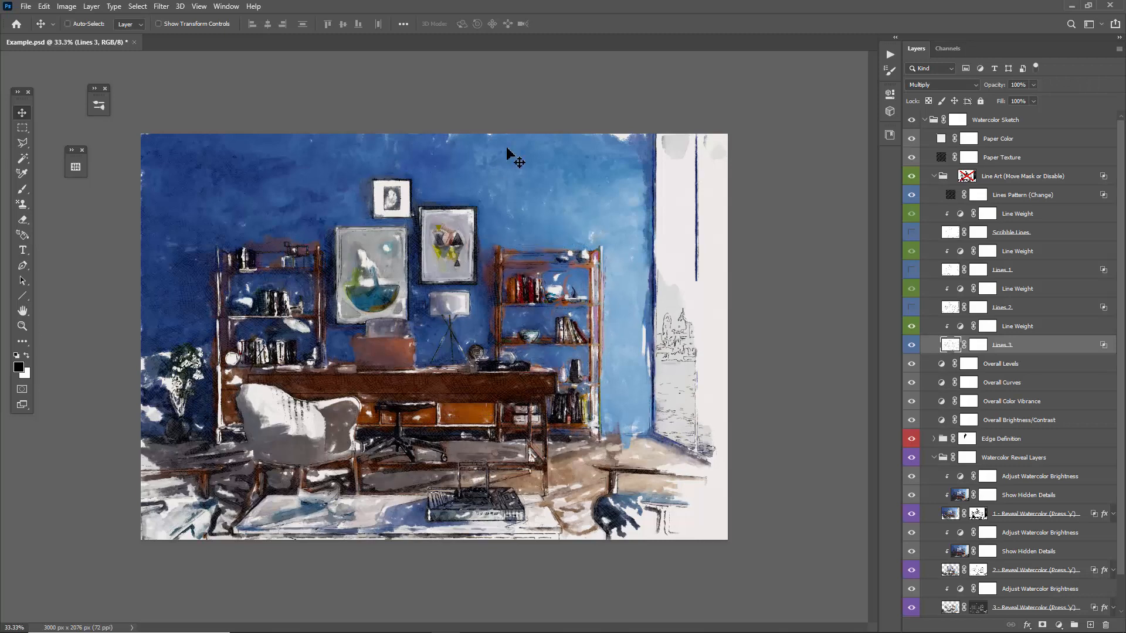
Try warping the Lines 3 layer by nudging its lines slightly around the frames, bookshelf, desk and chair.
left_click(44, 6)
mouse_move(86, 273)
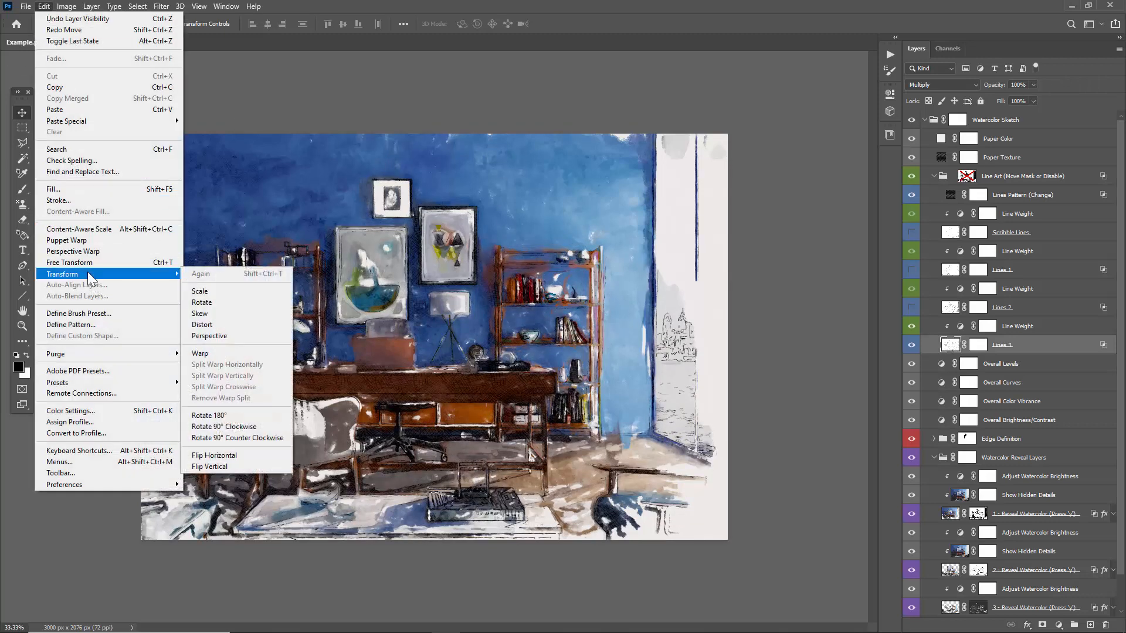
left_click(213, 335)
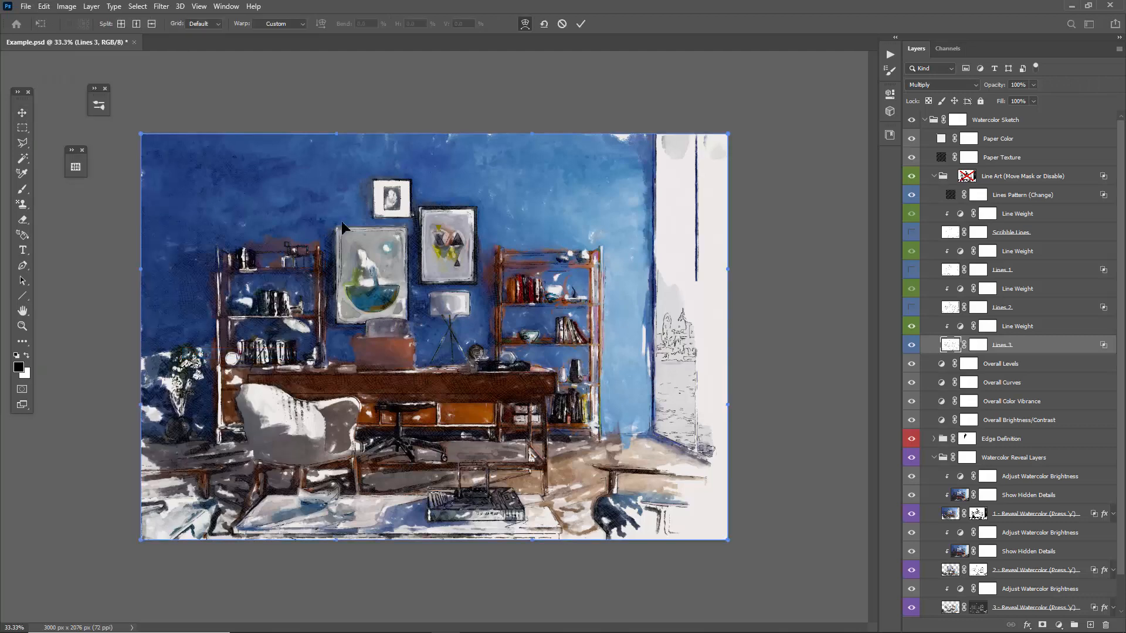
left_click_drag(342, 223, 329, 217)
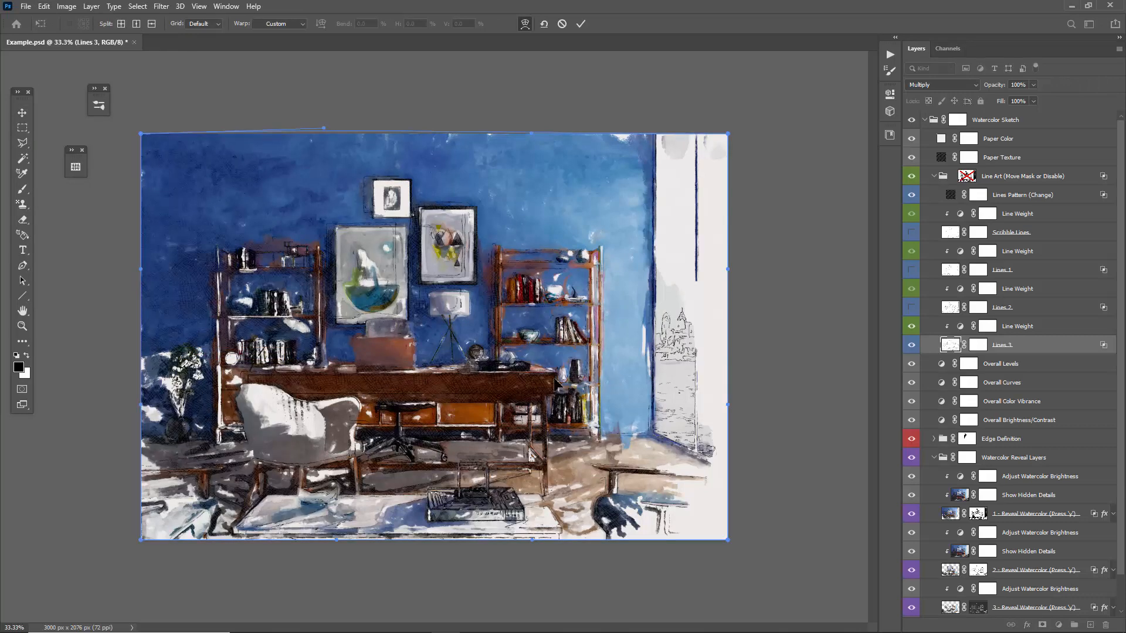
left_click_drag(555, 382, 560, 385)
left_click_drag(596, 210, 601, 207)
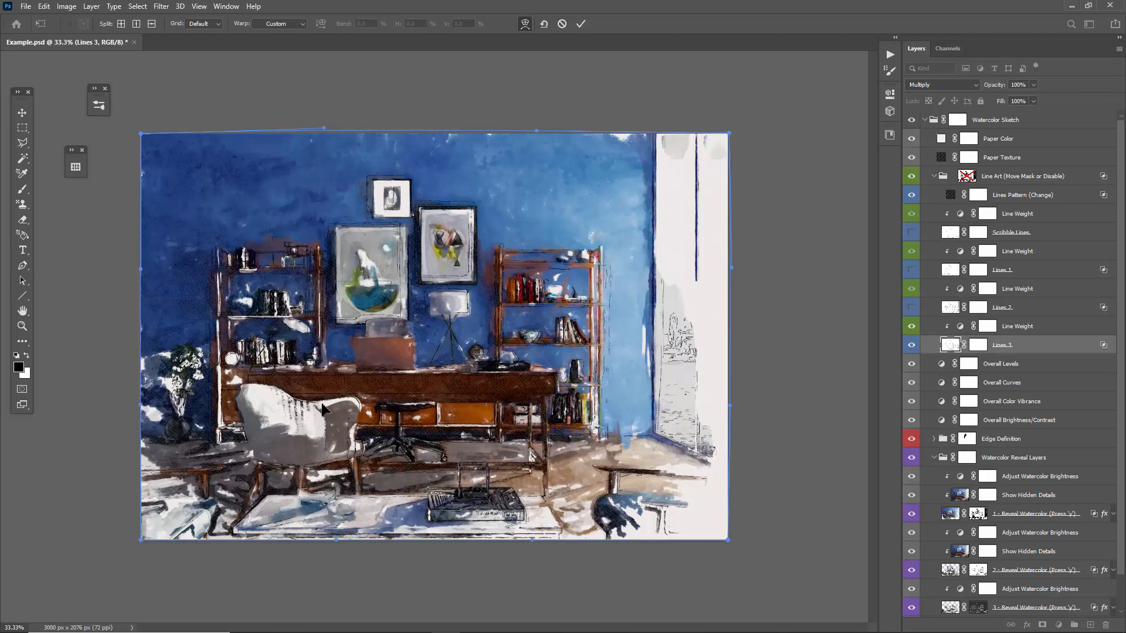
left_click_drag(322, 405, 312, 409)
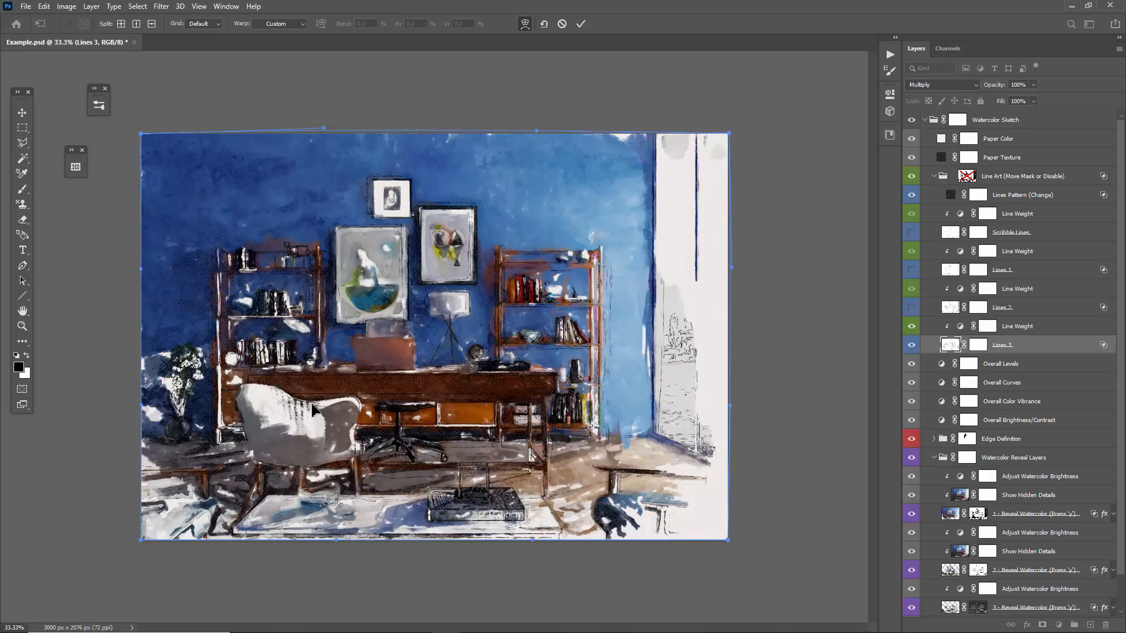
Try rotating the warped Lines 3 layer by about 2.31 degrees, and discard the transformation.
key("ctrl+t")
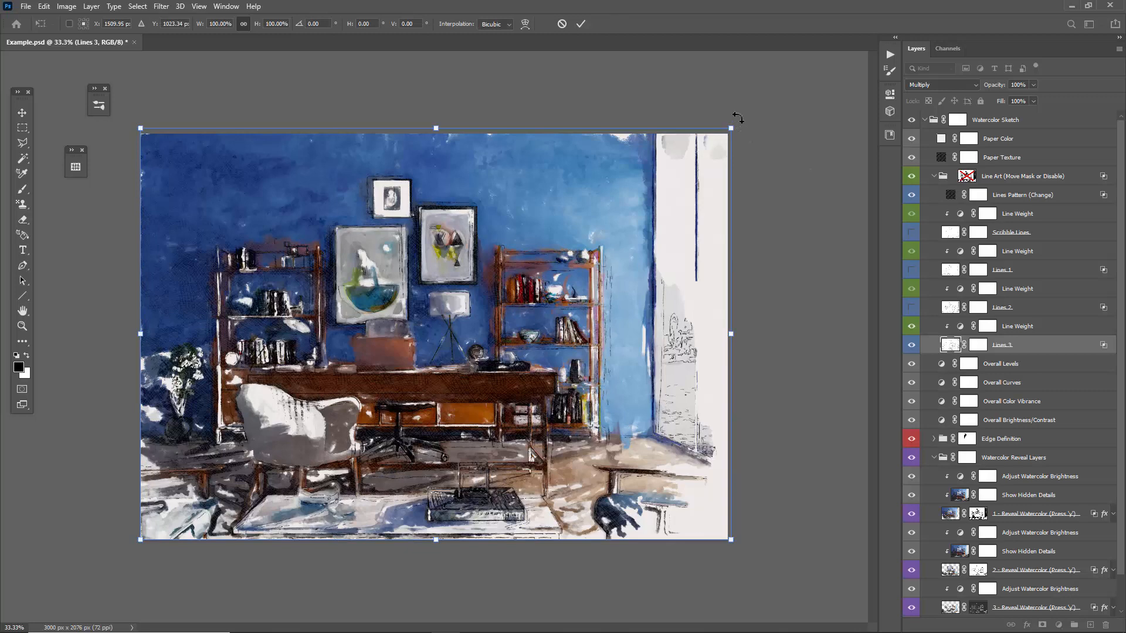
left_click_drag(737, 118, 747, 129)
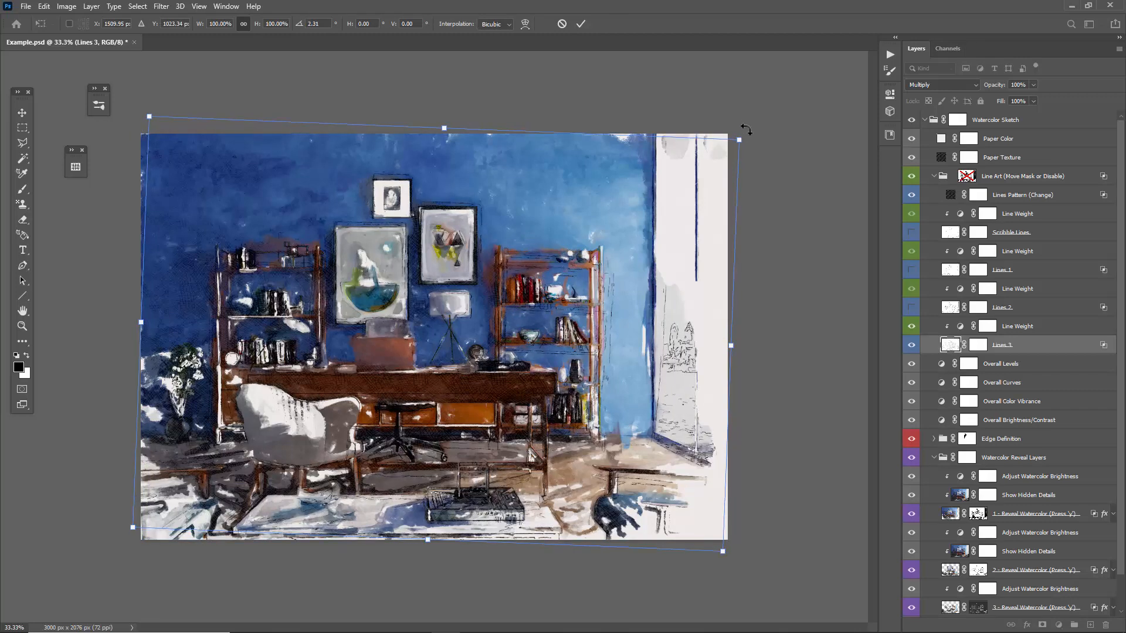
key("Return")
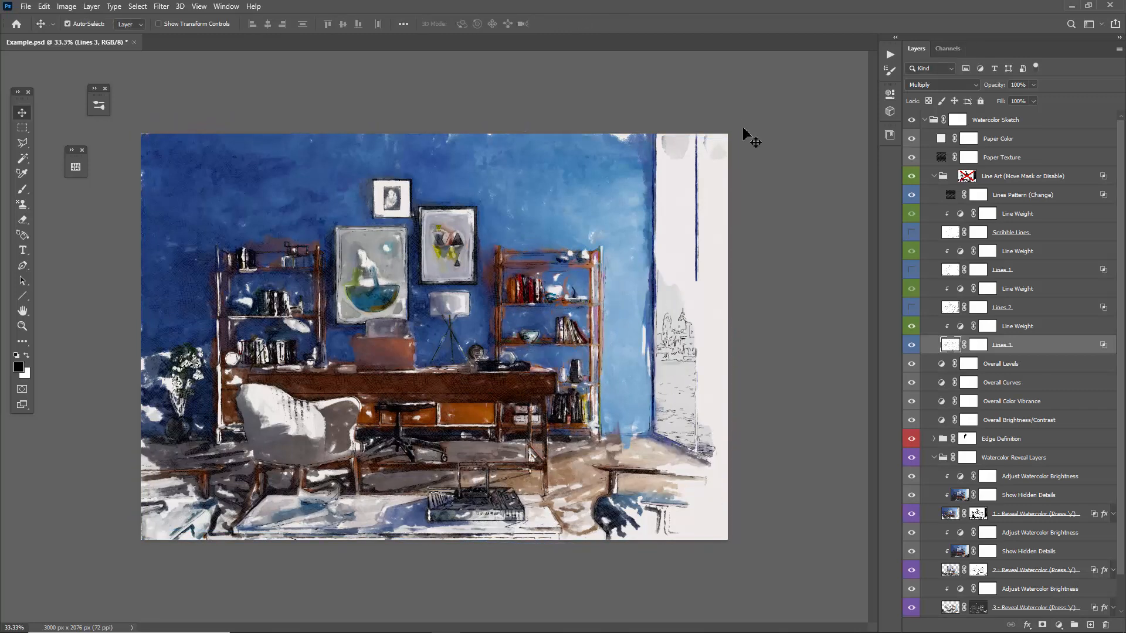
Duplicate Lines 3 with its Line Weight adjustment and try offsetting the copied lines slightly, undoing the move.
left_click(1013, 327, "ctrl")
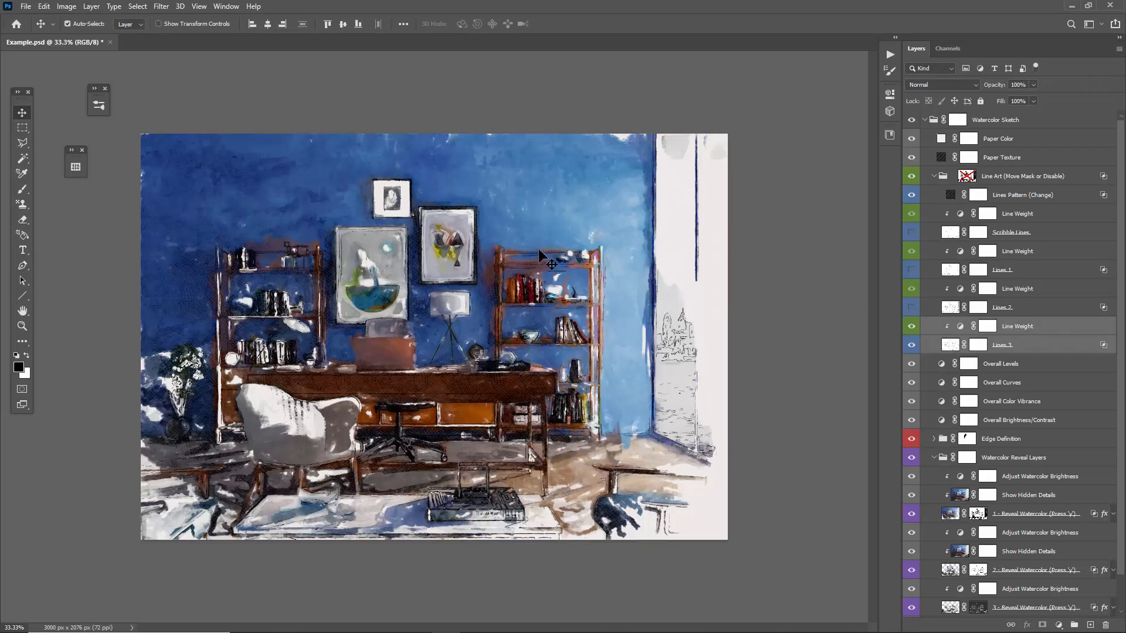
key("ctrl+j")
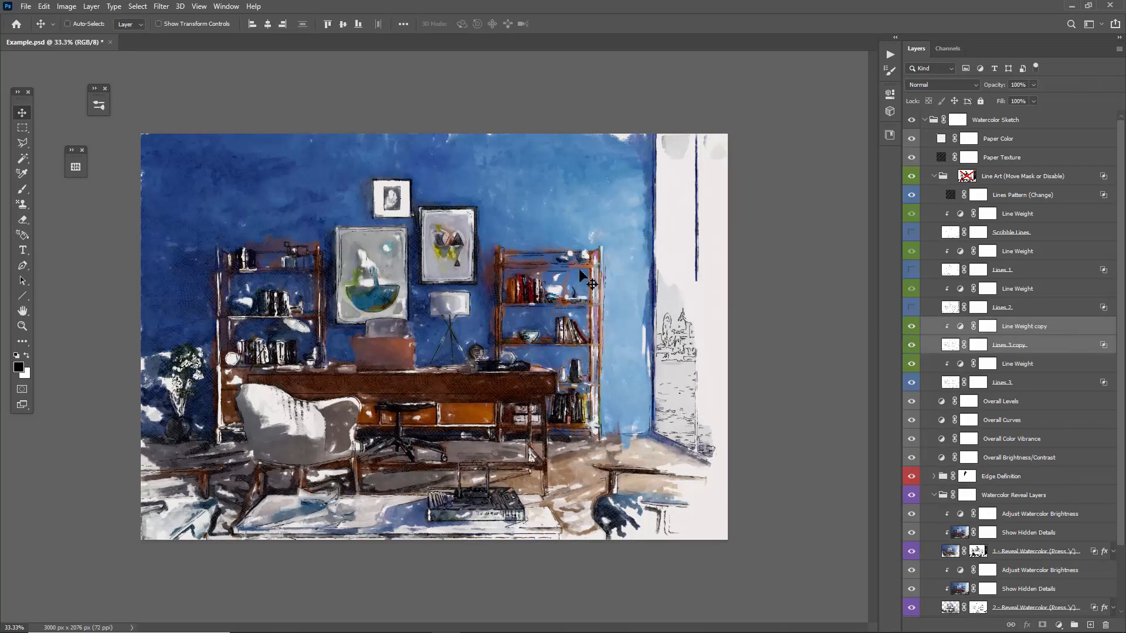
left_click(912, 346)
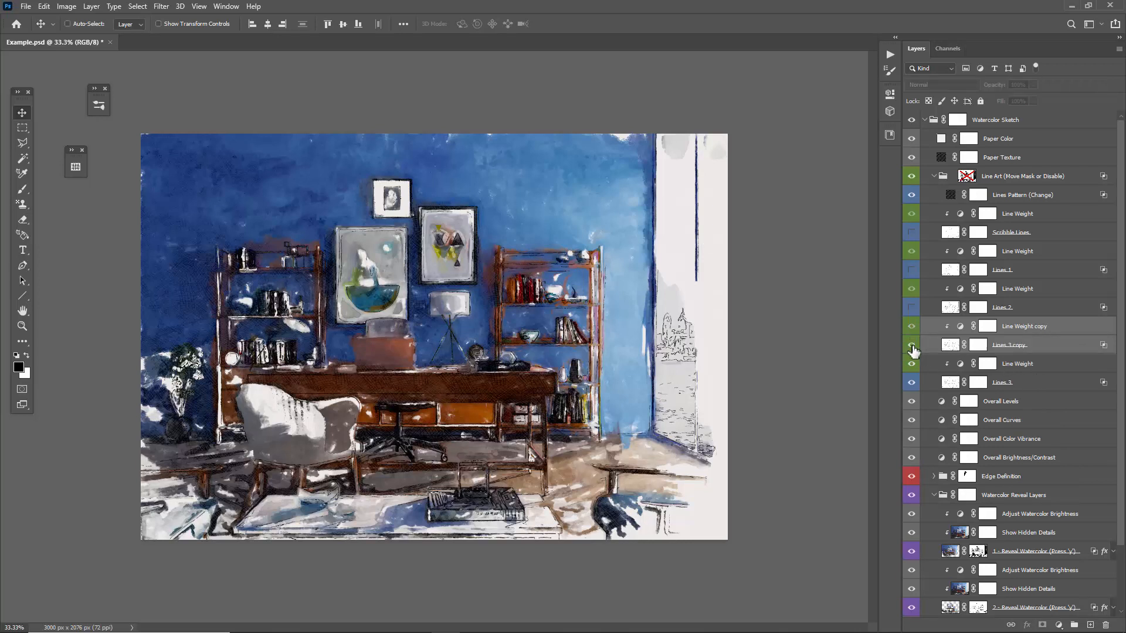
left_click(912, 346)
left_click(950, 346)
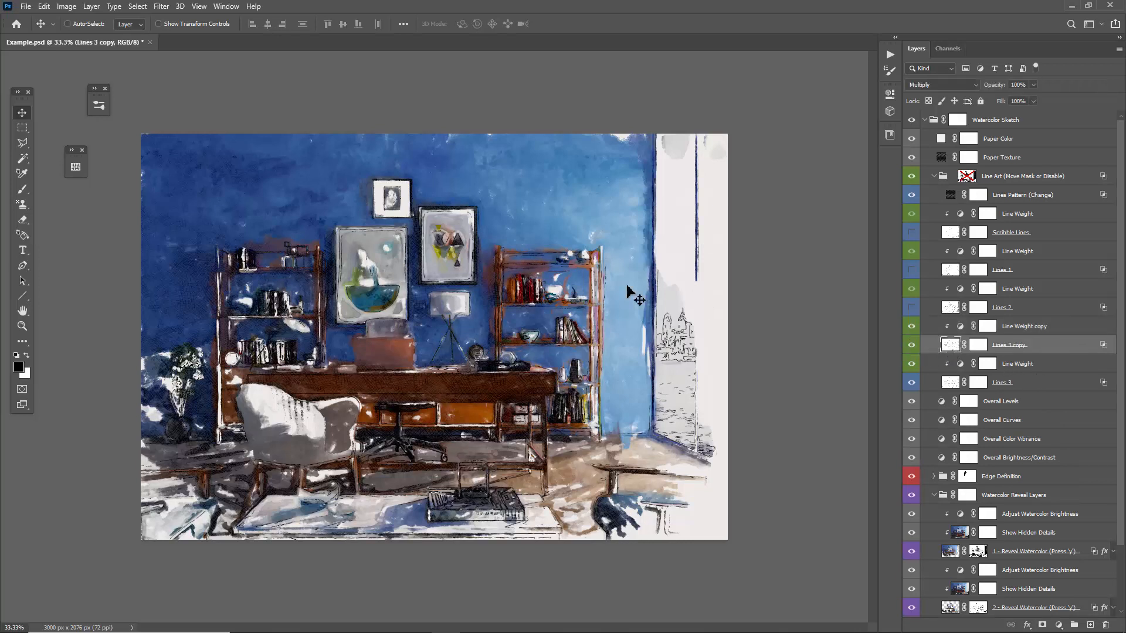
left_click_drag(594, 265, 584, 260)
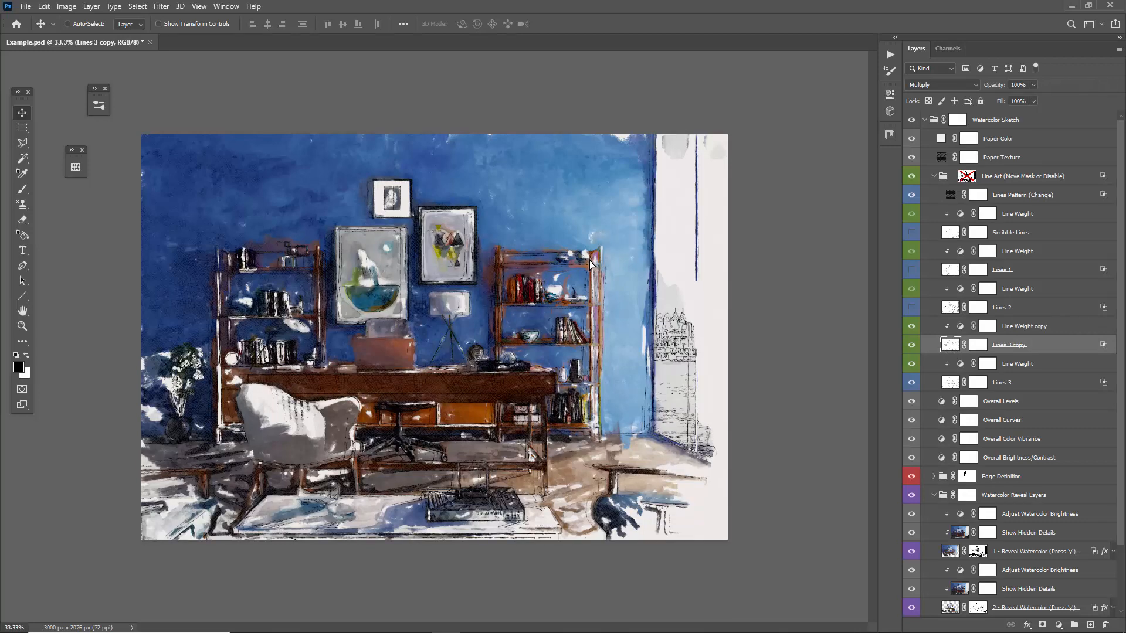
key("ctrl+z")
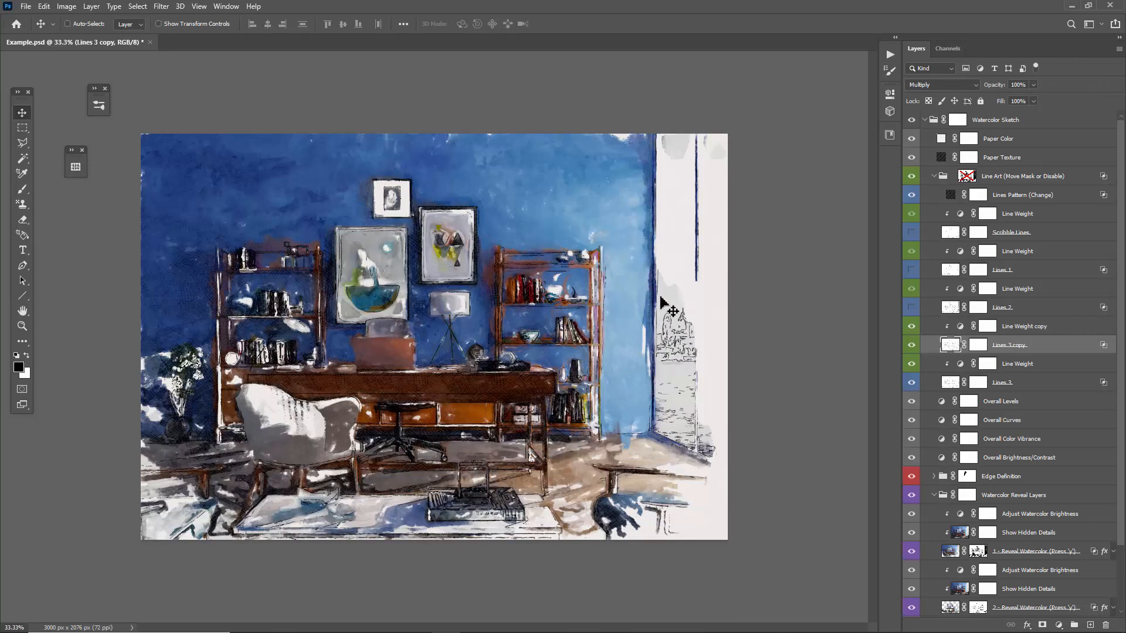
Delete the Lines 3 copy and the Line Weight copy from the Line Art group.
left_click(1041, 328)
key("Delete")
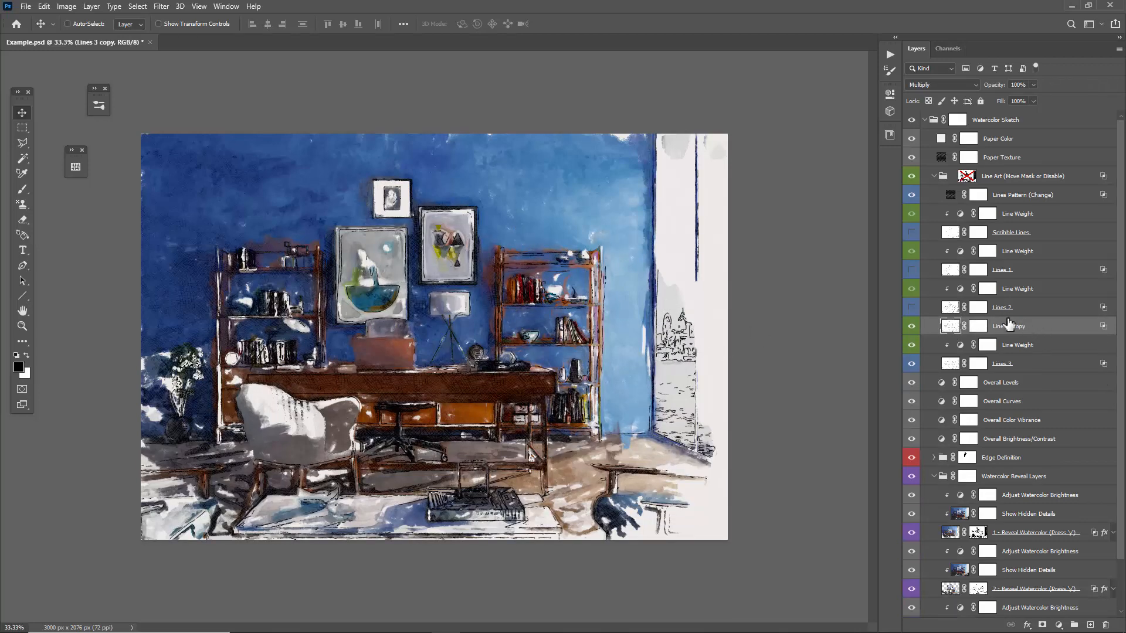
key("Delete")
Show Lines 2, Lines 1 and Scribble Lines again, and set the Line Art group's opacity to 20%.
left_click_drag(916, 310, 911, 234)
left_click(1032, 177)
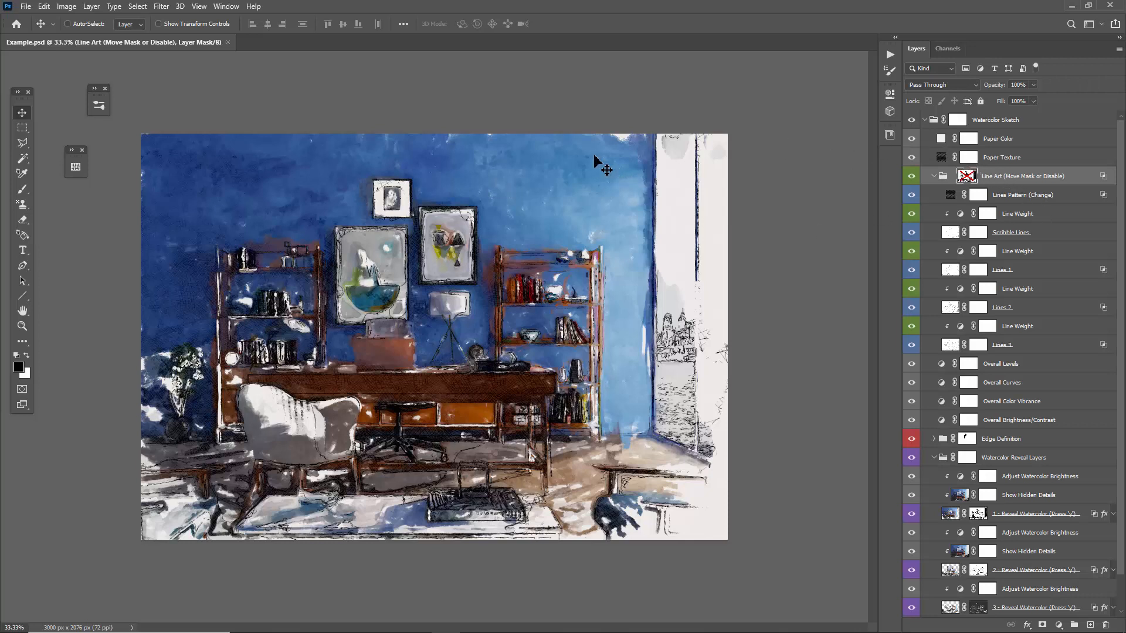
key("5")
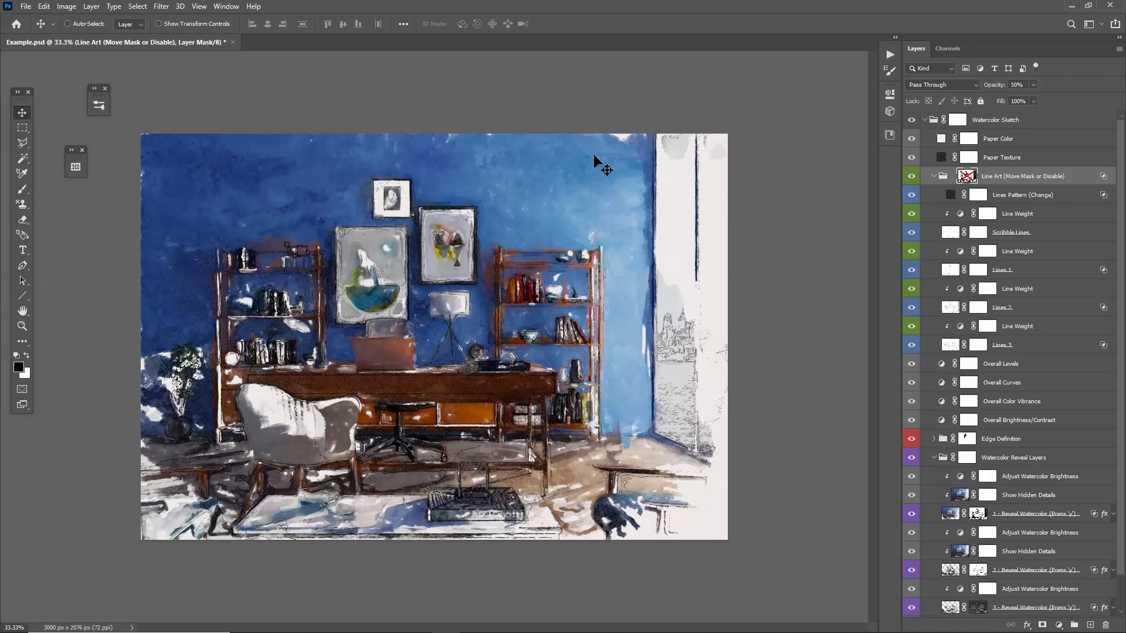
key("2")
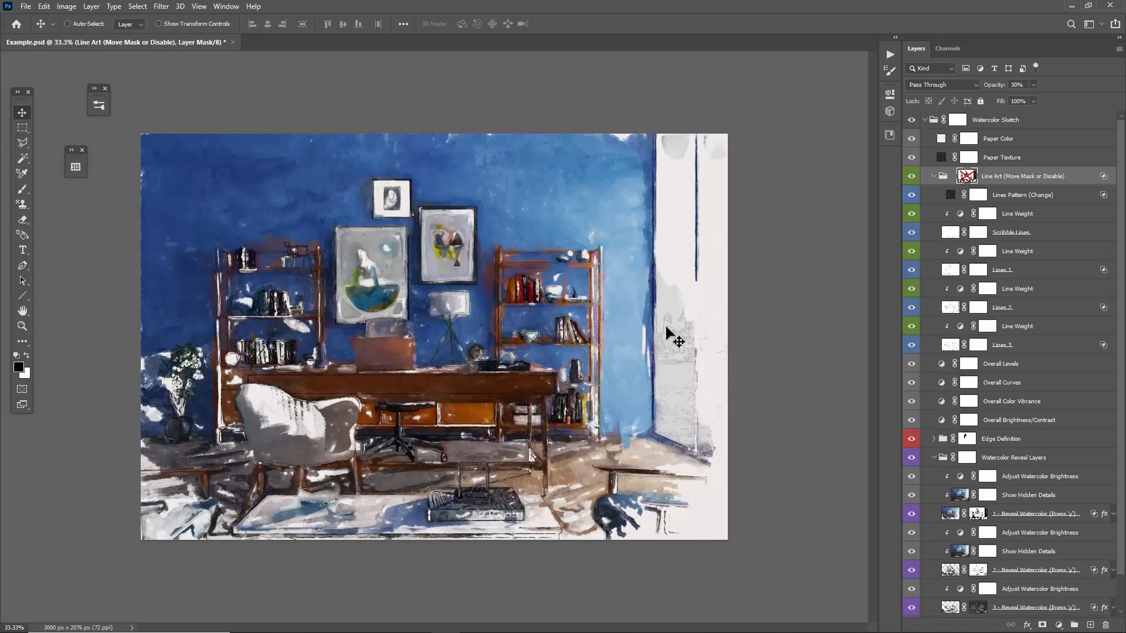
key("3")
key("ctrl+z")
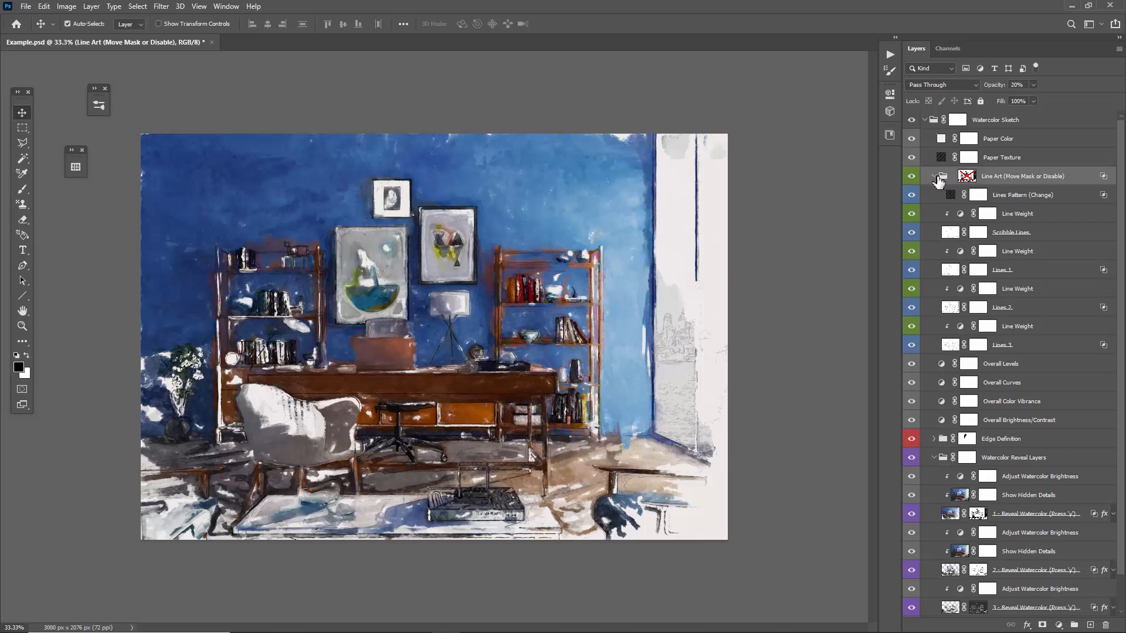
Collapse the Line Art group and select the Paper Texture layer.
left_click(934, 177, "ctrl")
left_click(1010, 159)
left_click(1007, 124)
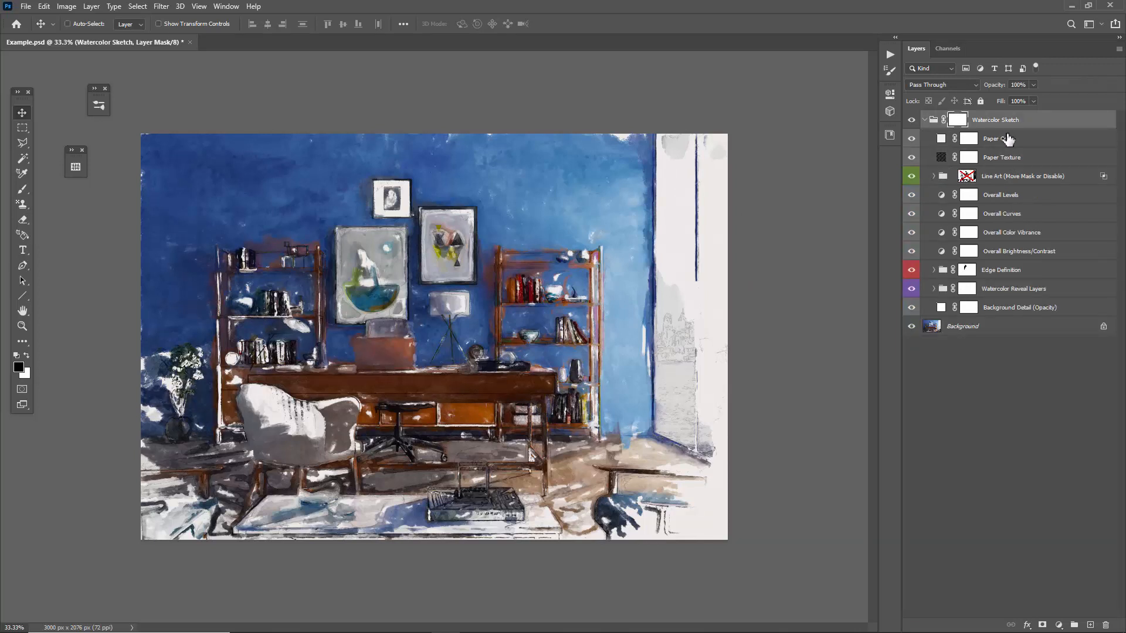
left_click(1010, 140)
left_click(1033, 163)
Review the Paper Texture layer's available fill patterns, cancel the pattern edit, and set the layer's opacity to 100%.
double_click(940, 157)
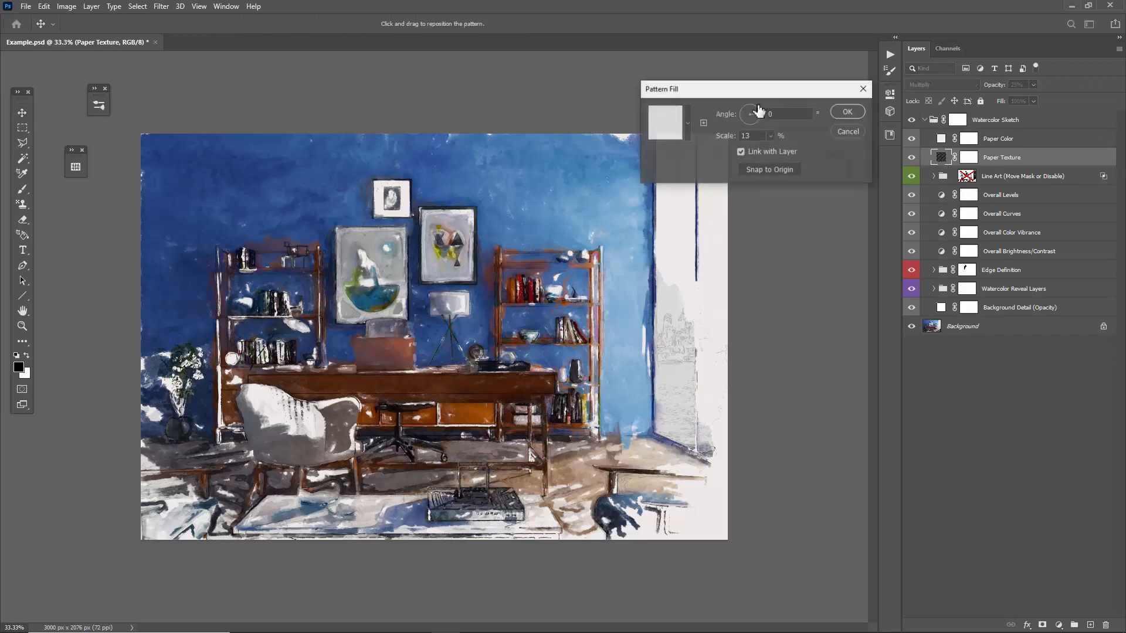
left_click_drag(557, 89, 372, 92)
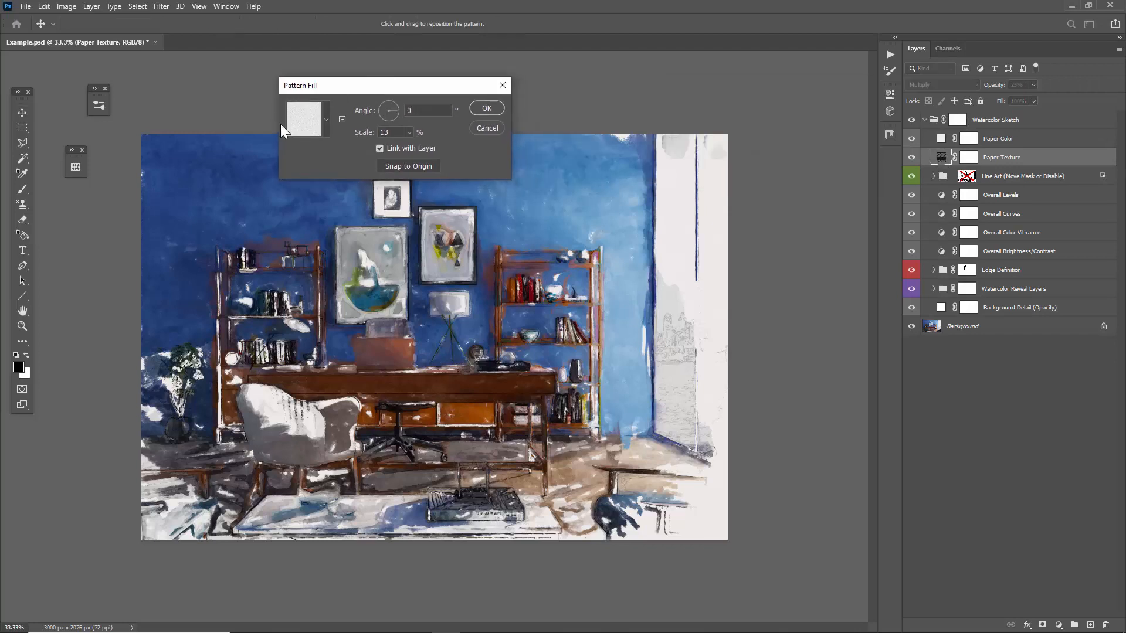
left_click(302, 117)
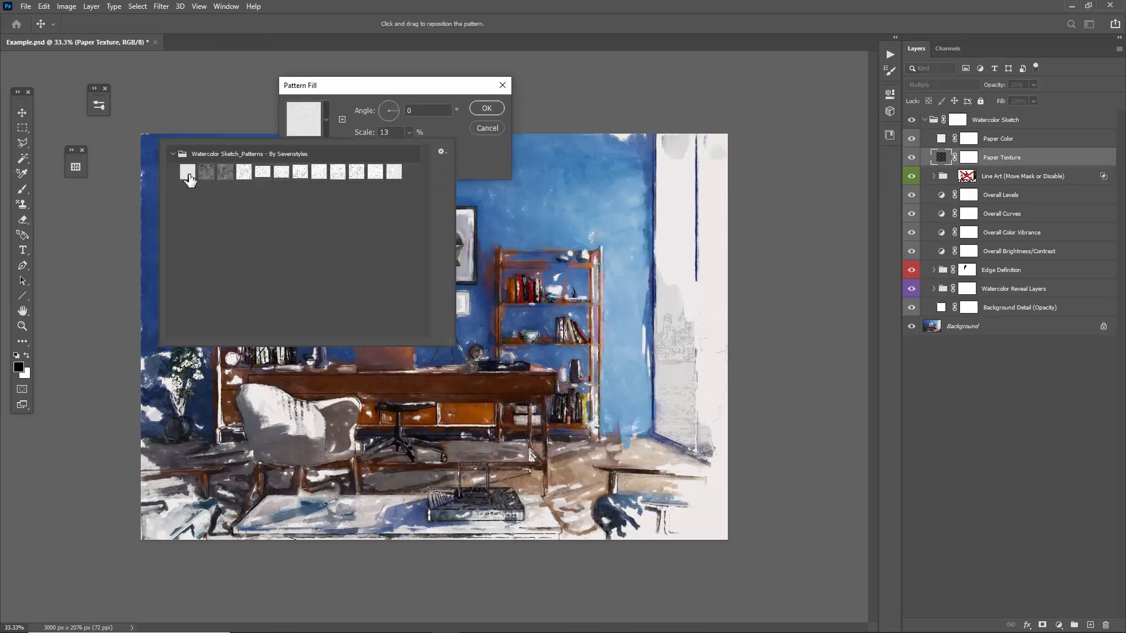
left_click(361, 87)
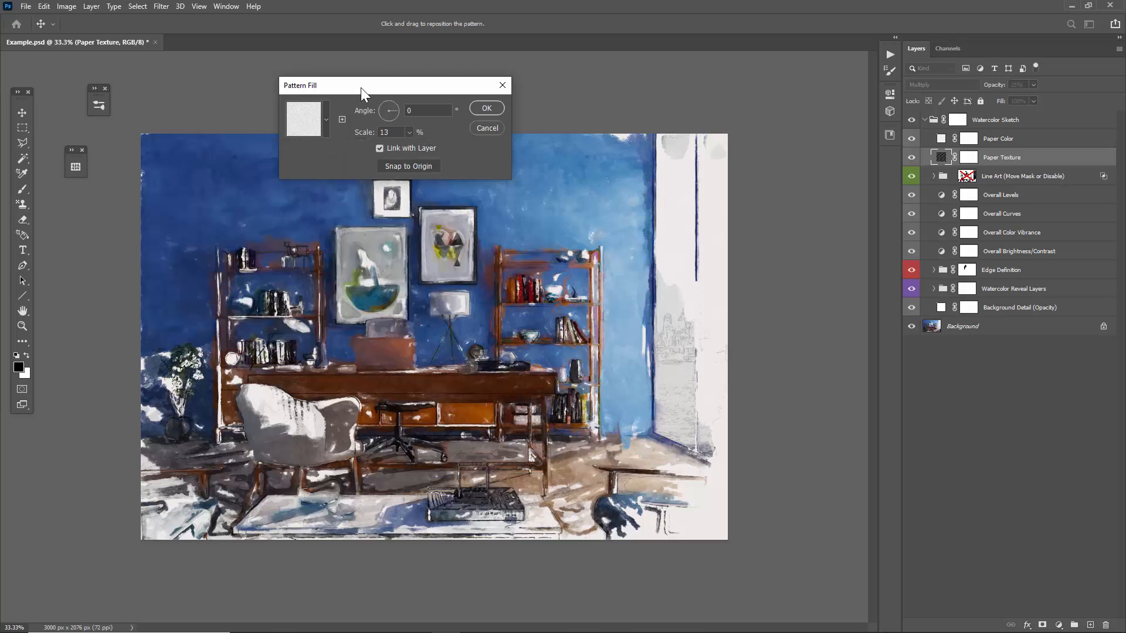
left_click_drag(361, 87, 300, 81)
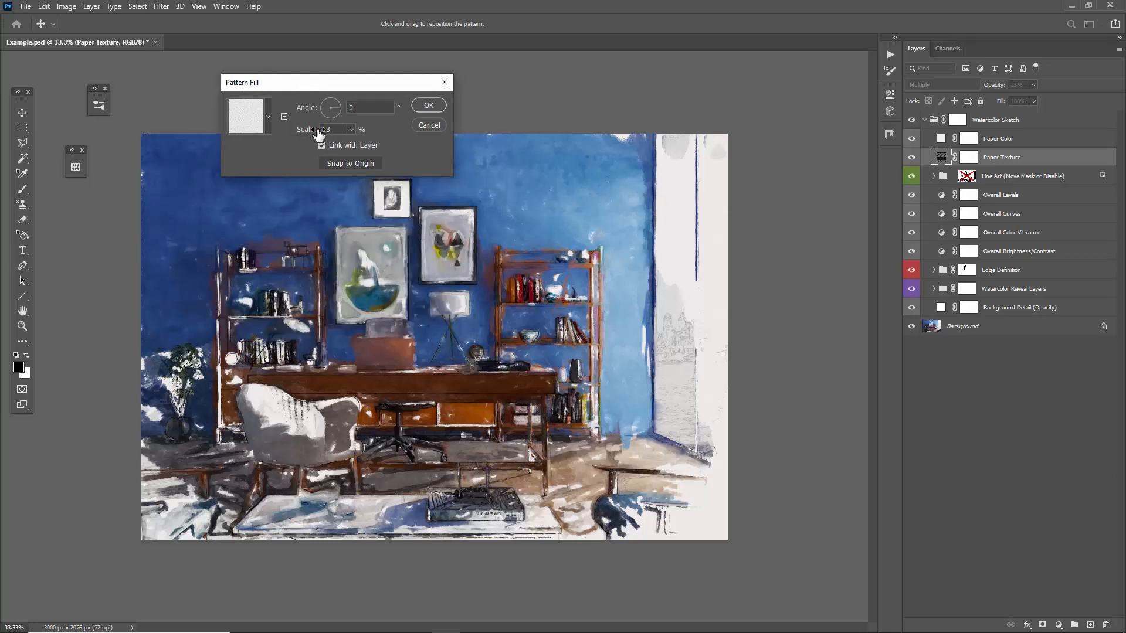
left_click(431, 128)
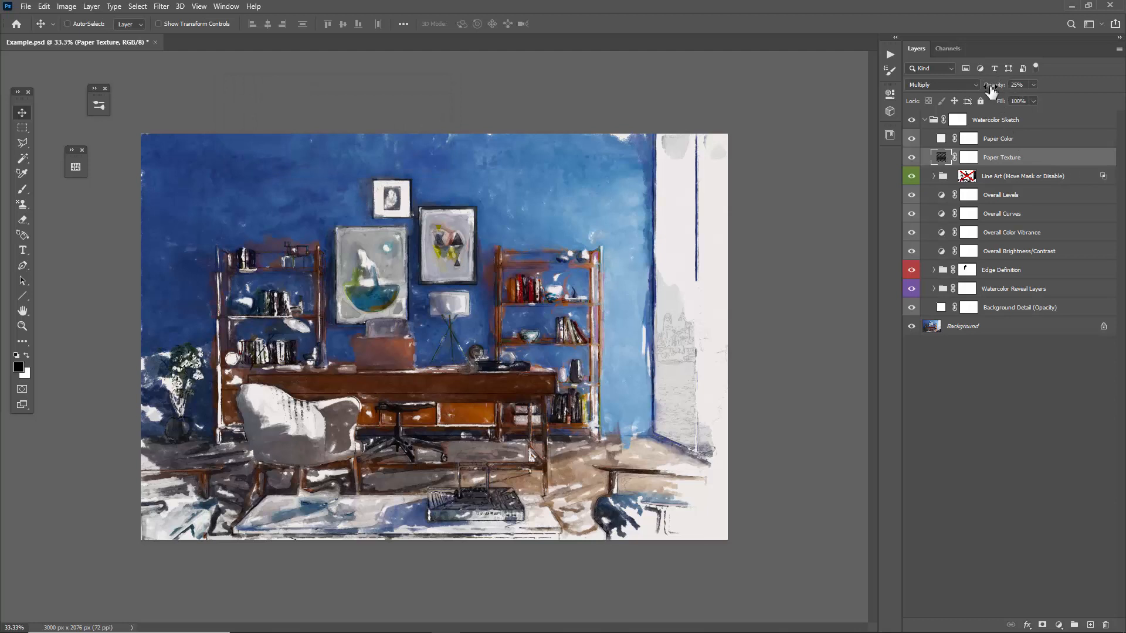
left_click_drag(991, 90, 1121, 97)
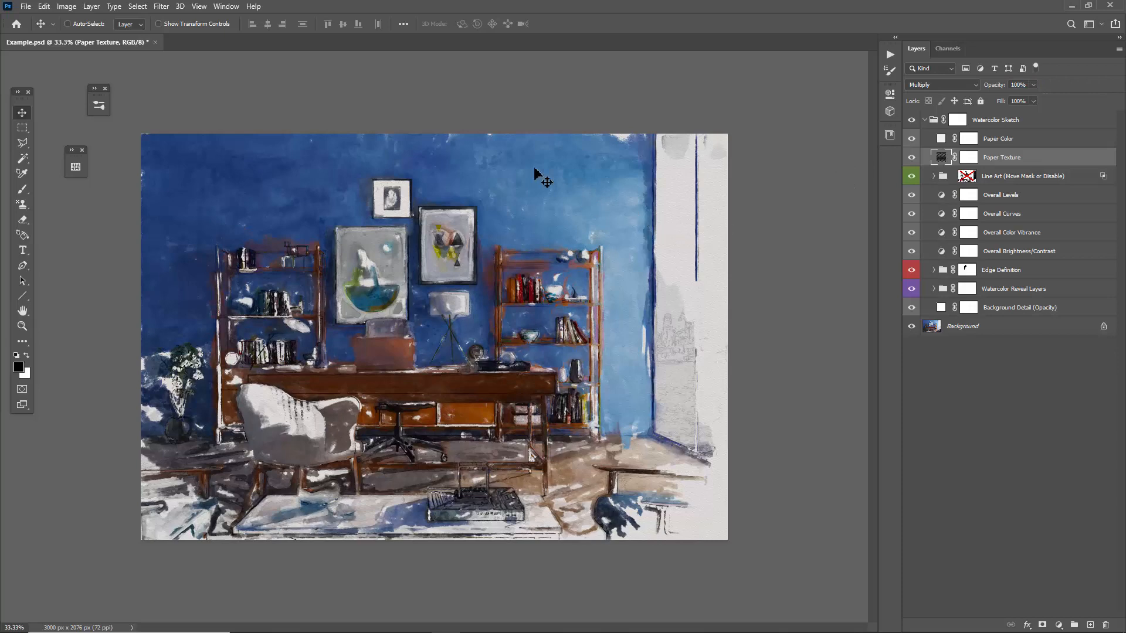
Try a warm beige tint of #f8e6d4 on the Paper Color layer, and discard the color change.
left_click(1004, 139)
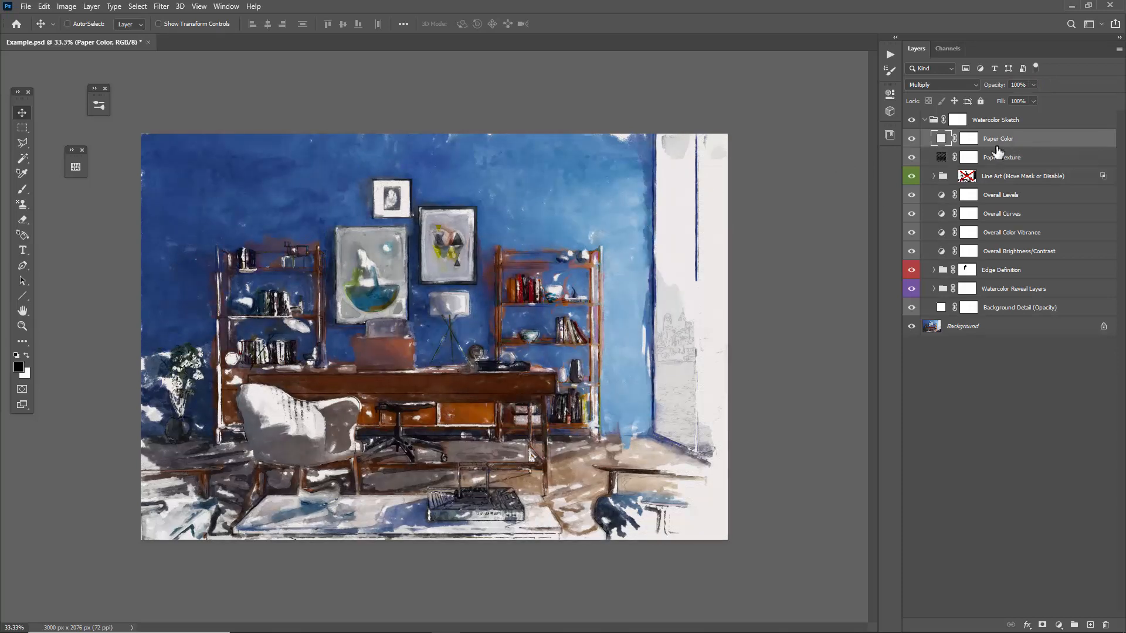
double_click(941, 140)
left_click_drag(979, 298, 250, 119)
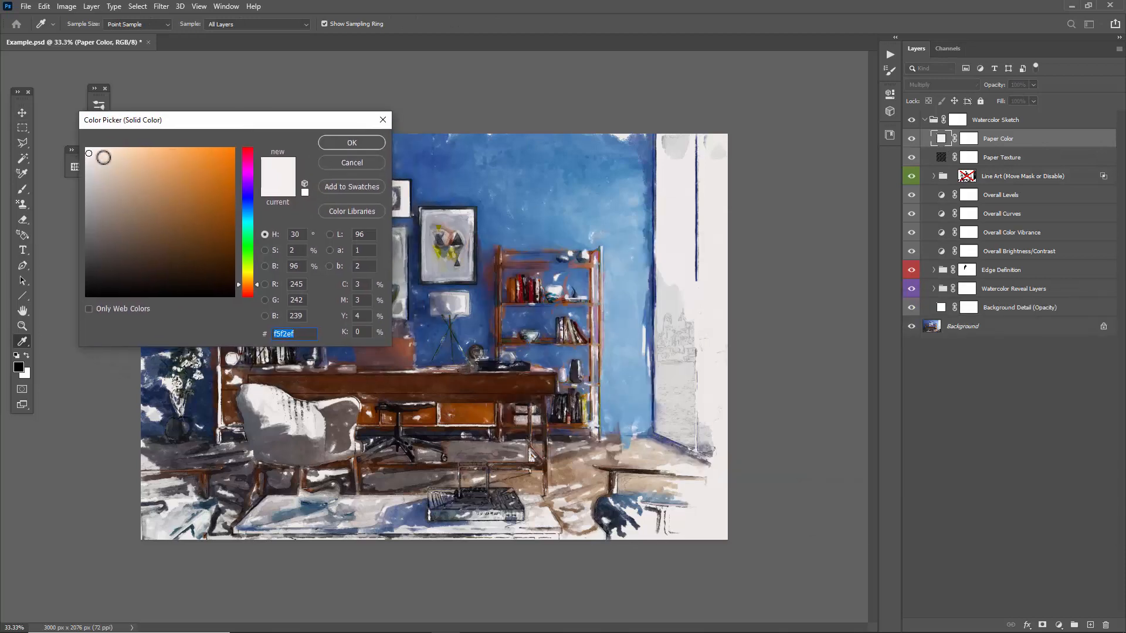
left_click_drag(103, 157, 95, 150)
left_click_drag(96, 150, 107, 152)
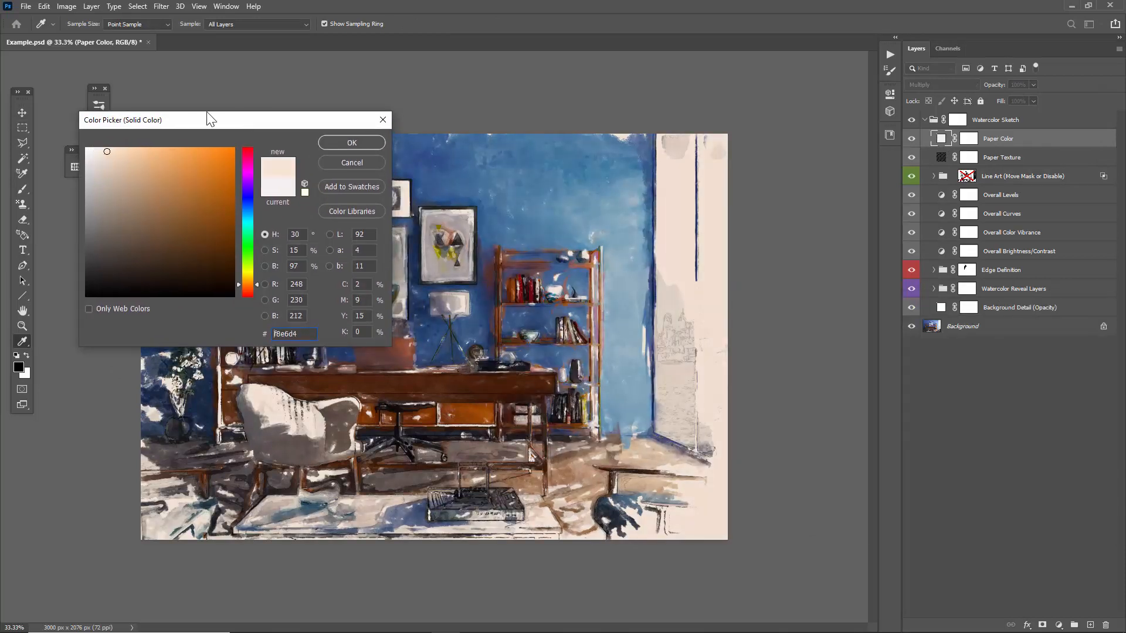
left_click_drag(201, 117, 254, 140)
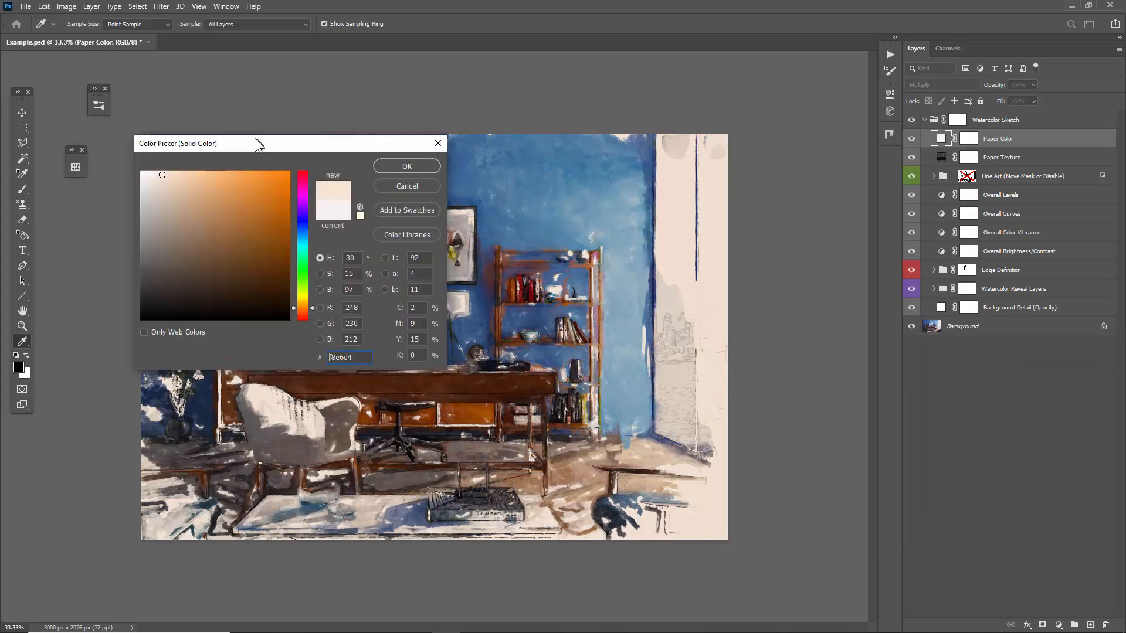
left_click(406, 185)
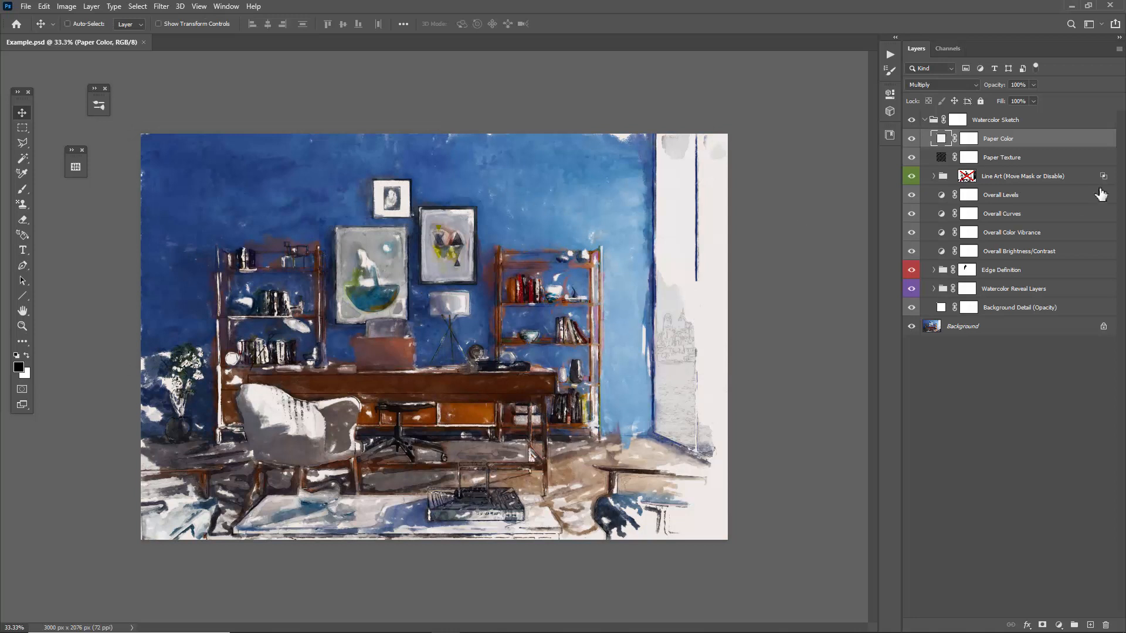
Set the Line Art group's opacity to 58% and enable its layer mask.
left_click(1000, 177)
left_click_drag(995, 91, 1010, 93)
left_click(975, 174, "shift")
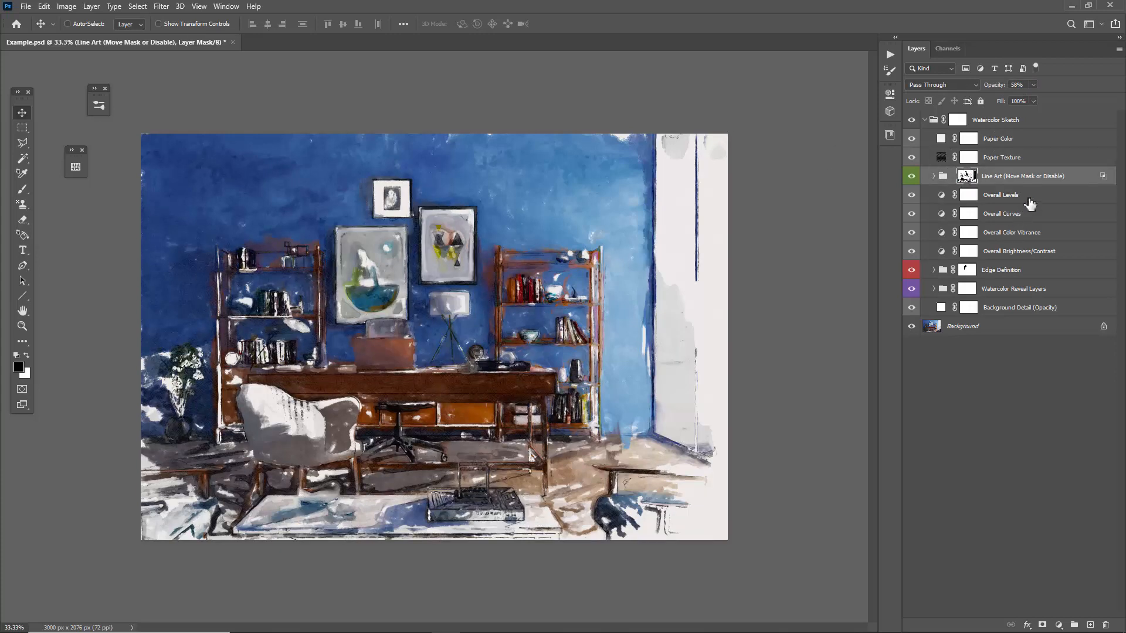
Inspect the Line Art group's mask on its own, and compare the artwork with the mask disabled and enabled.
left_click(971, 178, "alt")
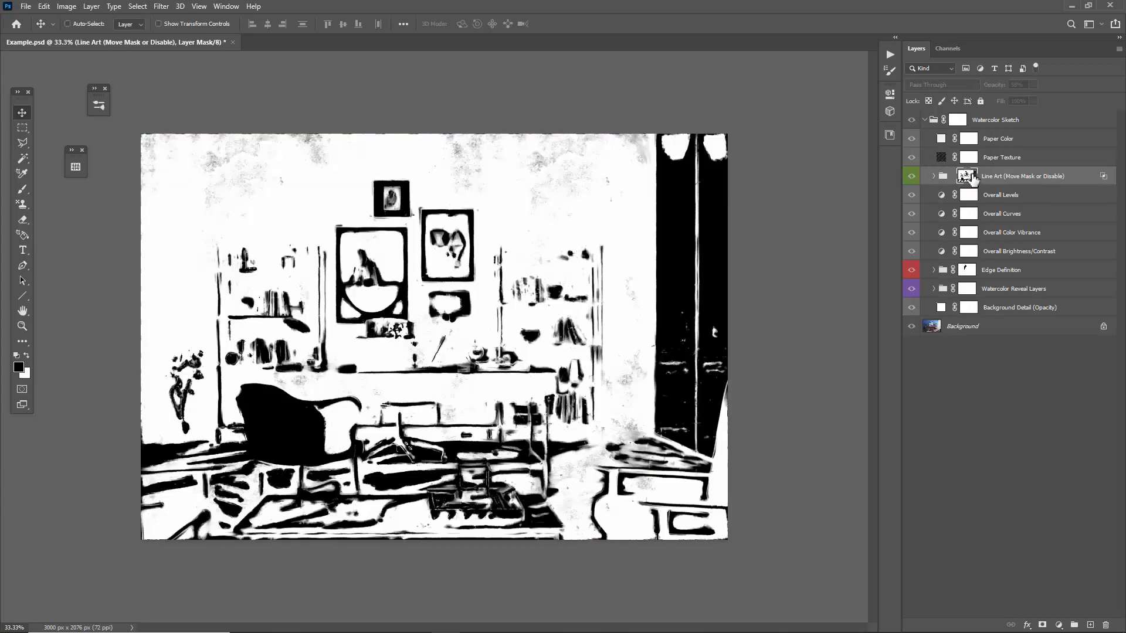
left_click(971, 177, "alt")
left_click(974, 180, "shift")
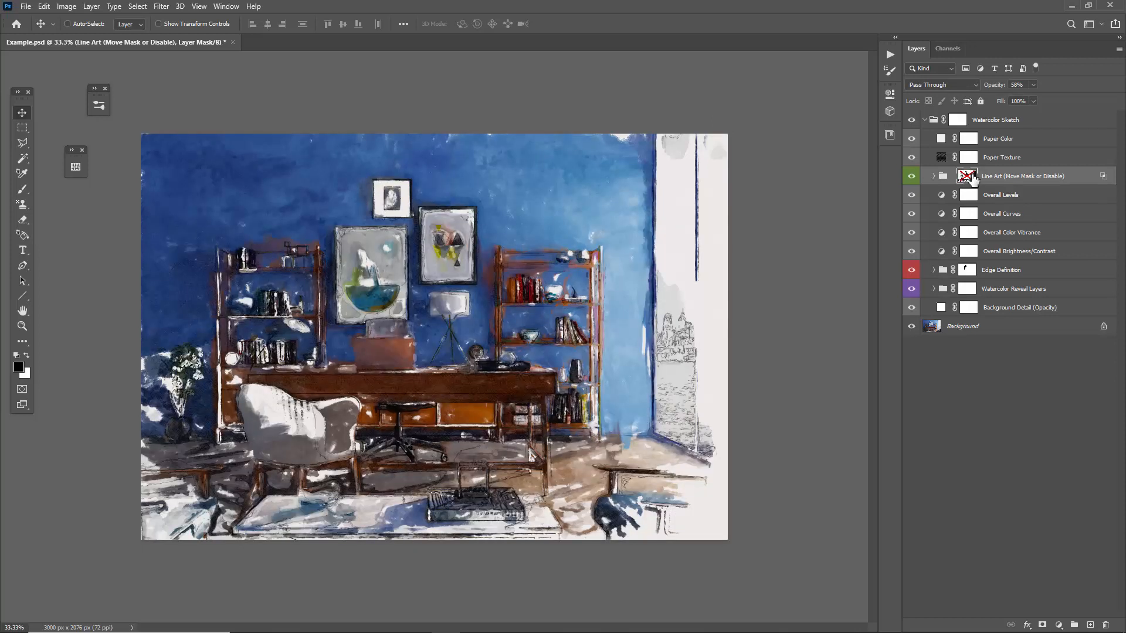
left_click(974, 179, "shift")
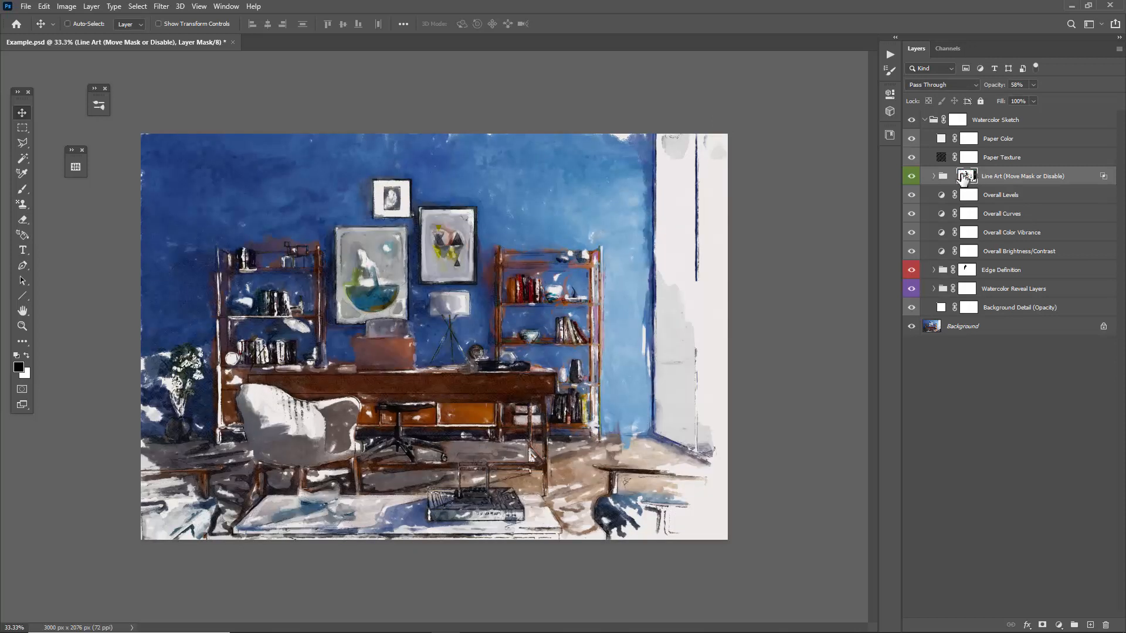
Paint more watercolor into the plant, the floor and the lower-right furniture on the 1 - Reveal Watercolor layer with a 50 px reveal brush.
left_click(934, 288)
left_click(1018, 346)
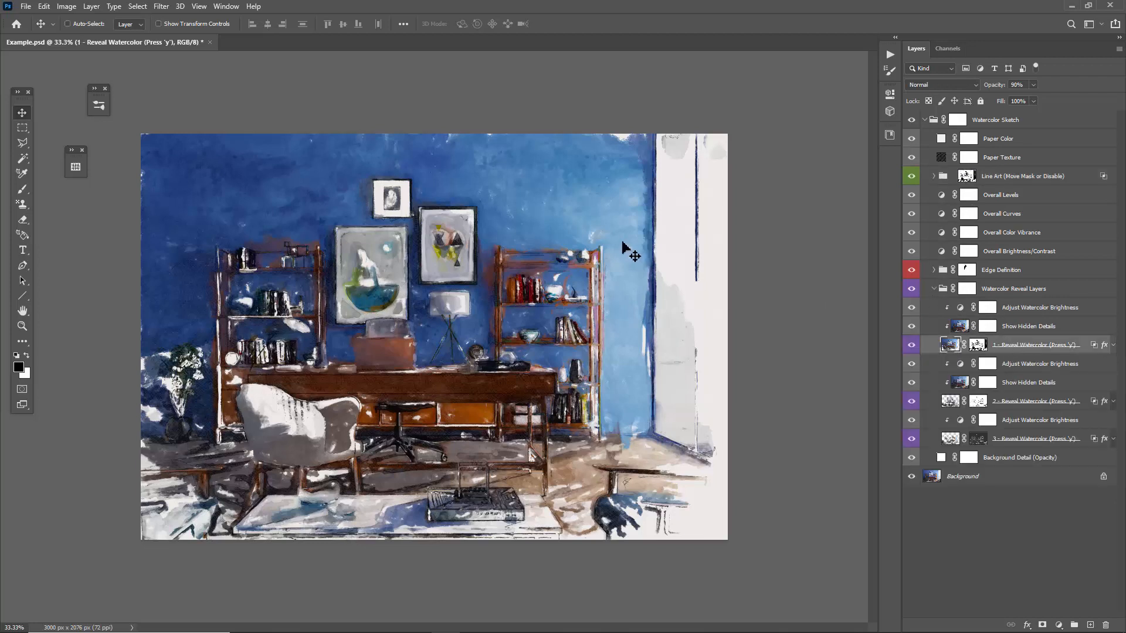
key("y")
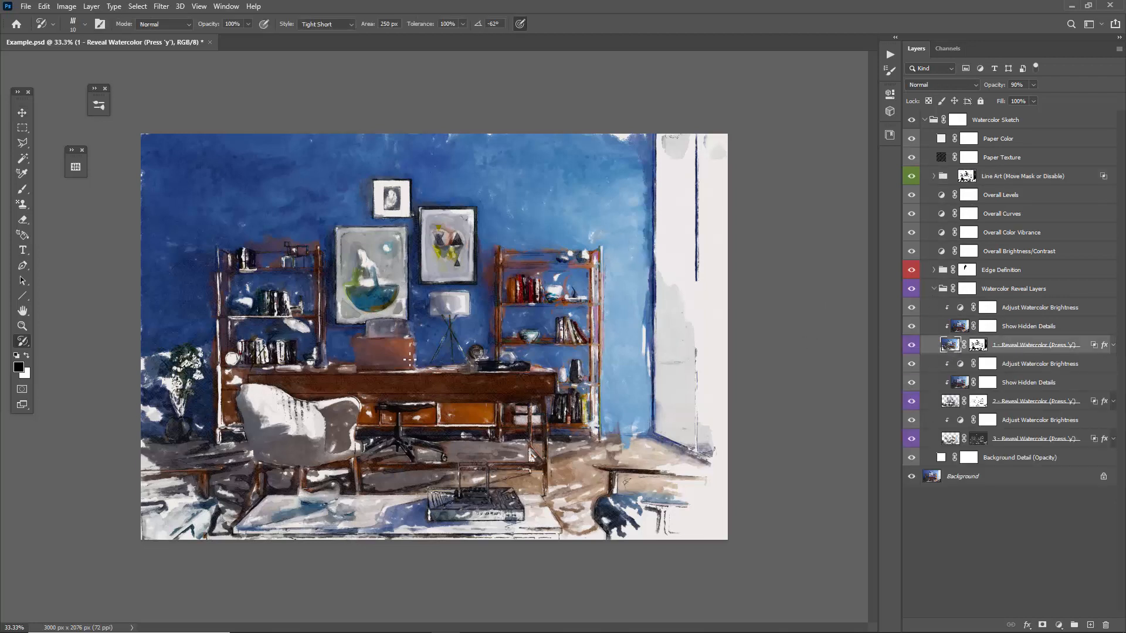
right_click(431, 360)
left_click(468, 438)
left_click(289, 395)
key("bracketleft")
key("bracketleft")
key("bracketleft")
key("bracketleft")
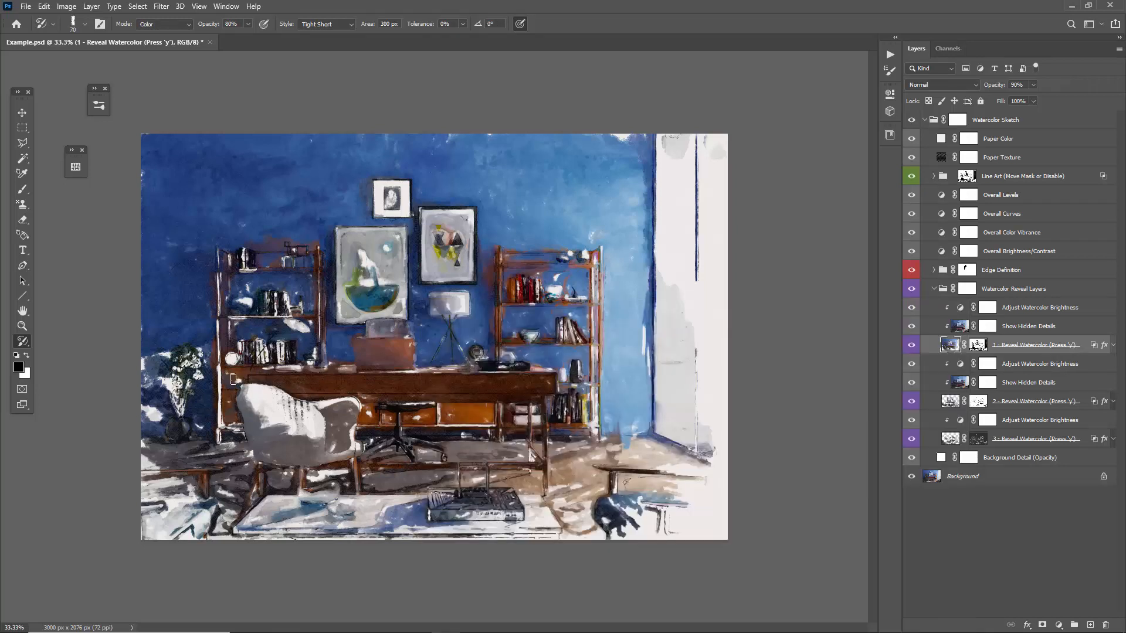
key("bracketleft")
mouse_move(169, 380)
left_mouse_down()
mouse_move(175, 460)
mouse_move(263, 478)
mouse_move(282, 502)
mouse_move(595, 488)
mouse_move(497, 490)
mouse_move(598, 473)
mouse_move(492, 477)
mouse_move(728, 480)
mouse_move(685, 508)
mouse_move(603, 521)
mouse_move(588, 484)
mouse_move(636, 446)
left_mouse_up()
Blend the paint around the lower-right furniture with the 125 px blend brush, and reduce the brush size to 70 px.
right_click(619, 266)
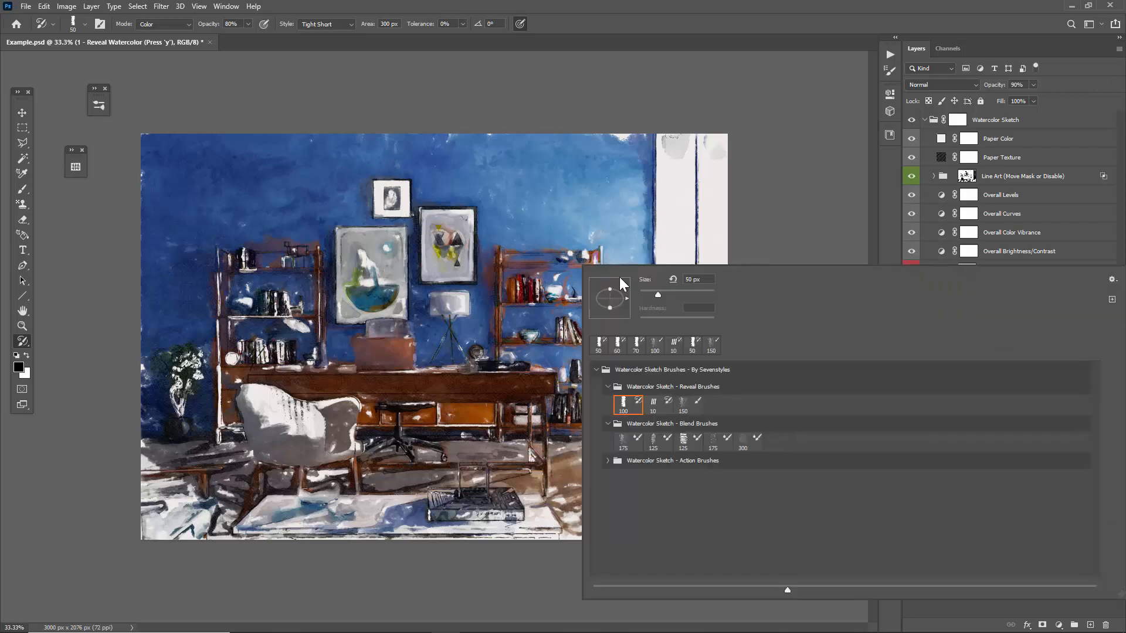
double_click(651, 439)
mouse_move(569, 506)
left_mouse_down()
mouse_move(668, 499)
mouse_move(628, 521)
mouse_move(643, 514)
mouse_move(644, 527)
mouse_move(676, 508)
mouse_move(707, 524)
mouse_move(647, 515)
mouse_move(622, 536)
mouse_move(599, 510)
mouse_move(611, 475)
left_mouse_up()
key("[")
key("[")
key("[")
key("[")
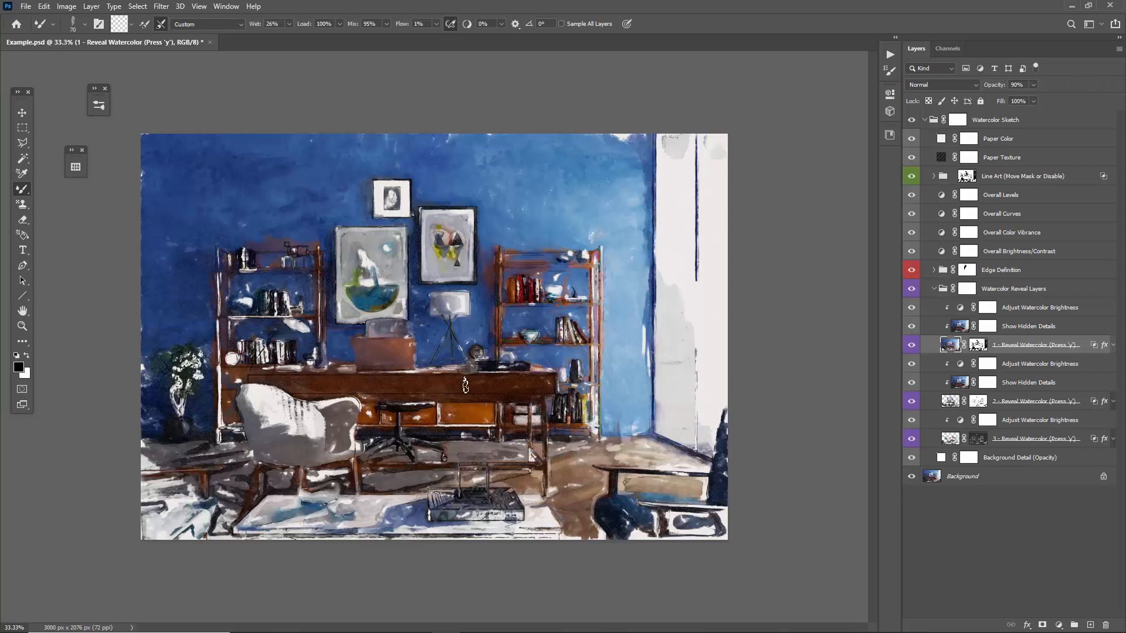
Fill in the armchair on the 2 - Reveal Watercolor layer with the reveal brush, reducing its area to 0 px for finer strokes.
left_click(950, 405)
key("y")
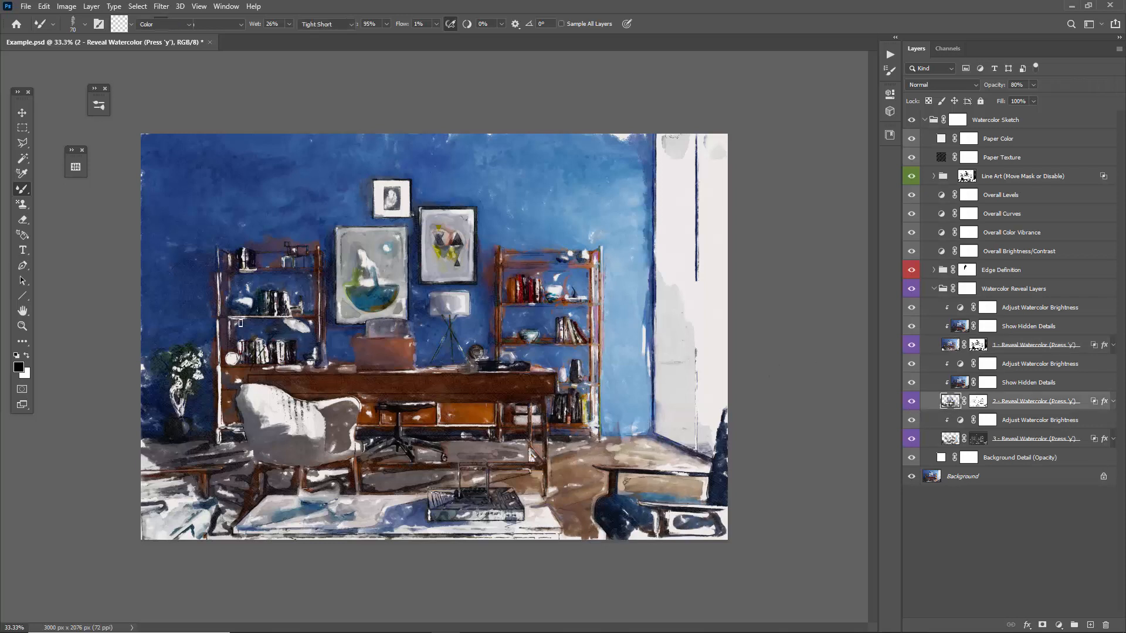
mouse_move(254, 397)
left_mouse_down()
mouse_move(293, 419)
mouse_move(323, 413)
left_mouse_up()
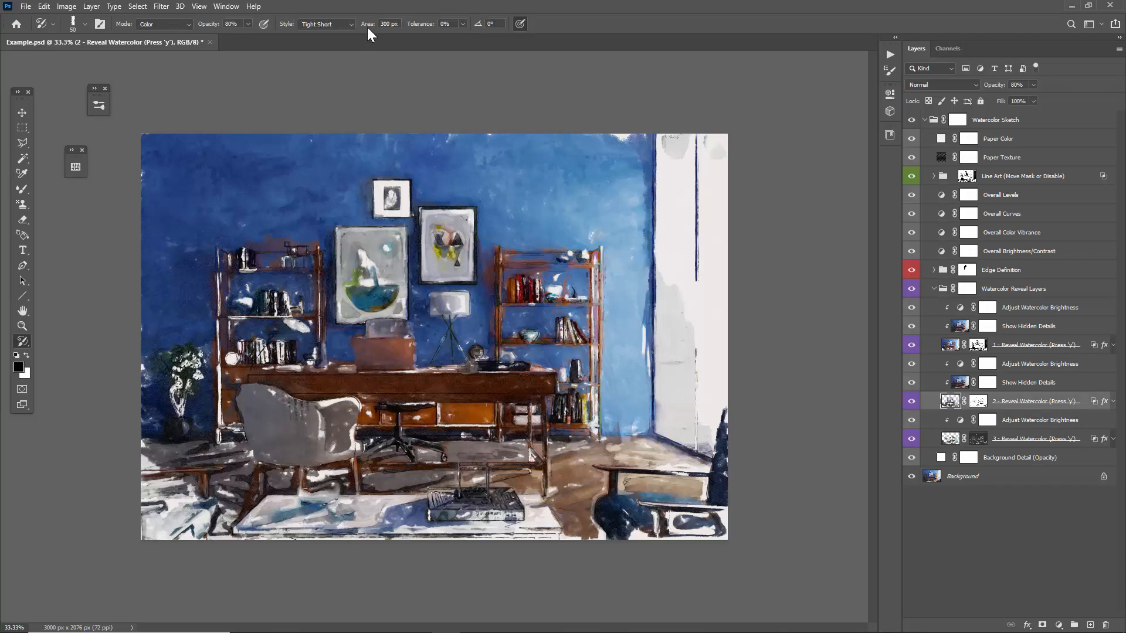
left_click_drag(368, 27, 101, 23)
left_click_drag(308, 442, 327, 409)
left_click(951, 438)
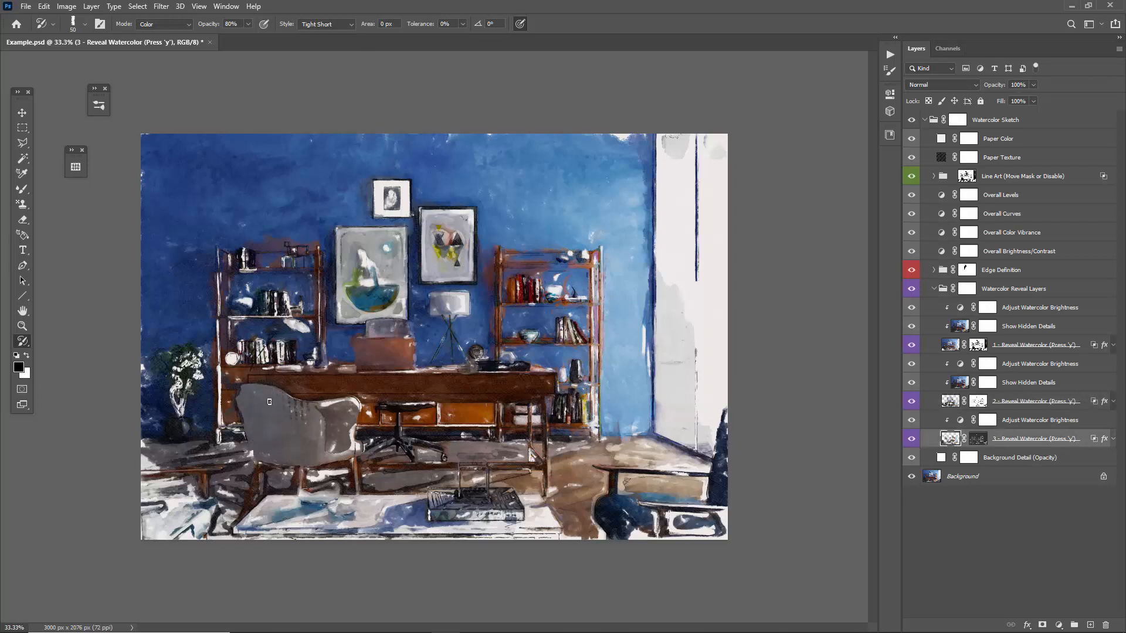
Fine-tune the Levels midtones of the Adjust Watercolor Brightness layer clipped to 2 - Reveal Watercolor.
double_click(959, 364)
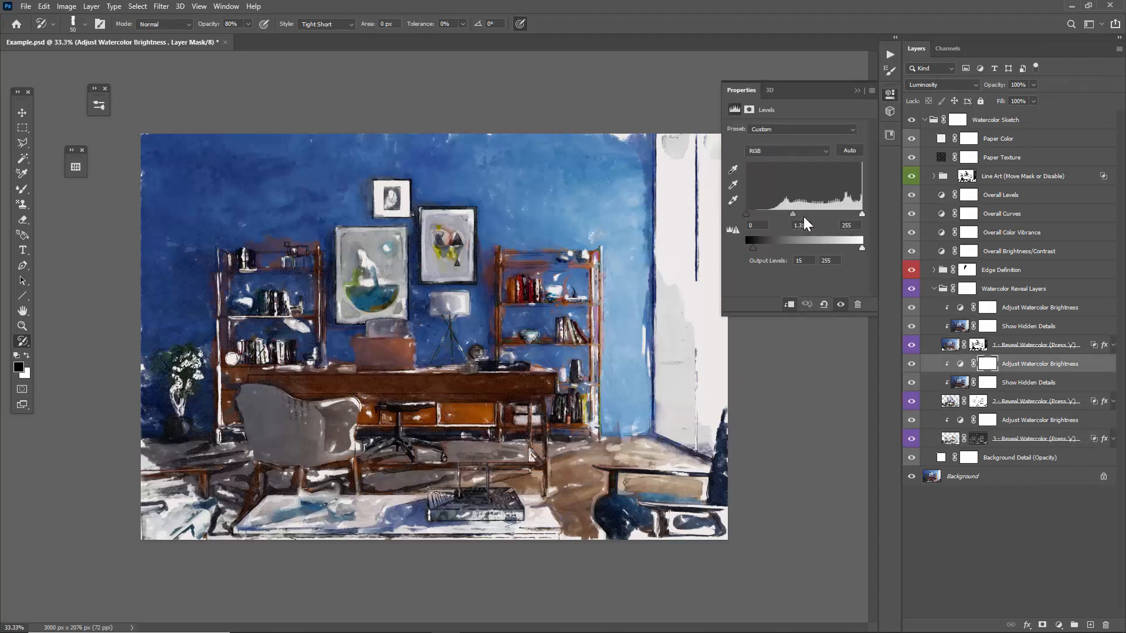
mouse_move(792, 214)
left_mouse_down()
mouse_move(808, 214)
mouse_move(794, 213)
left_mouse_up()
left_click(856, 91)
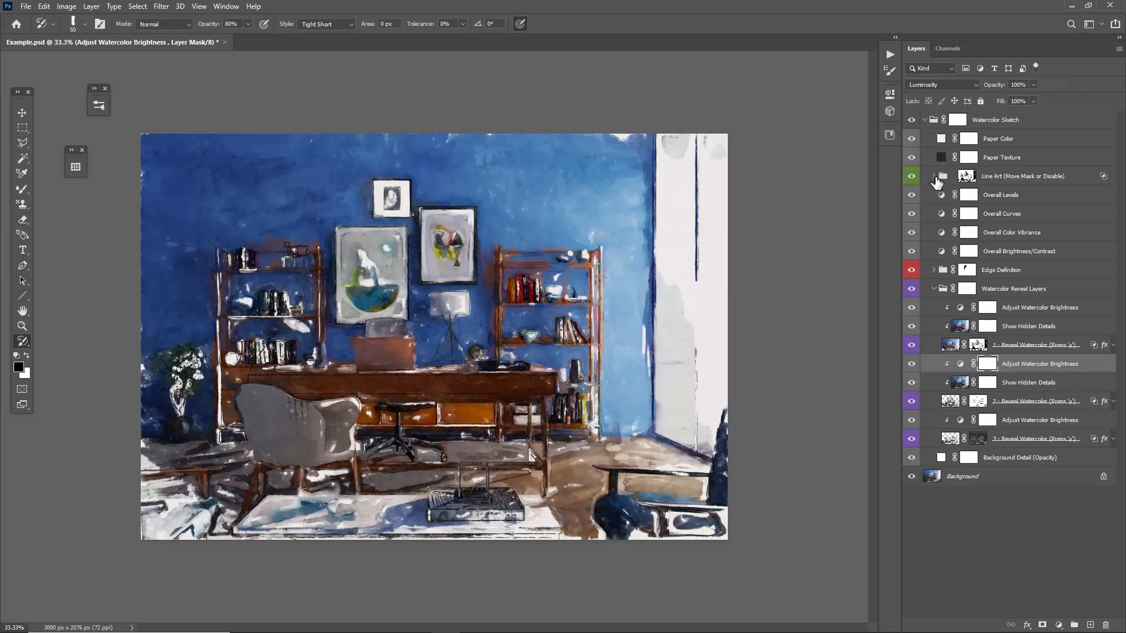
Hide the Lines Pattern (Change) layer inside the Line Art group, leaving the group collapsed.
left_click(933, 176)
left_click(912, 195)
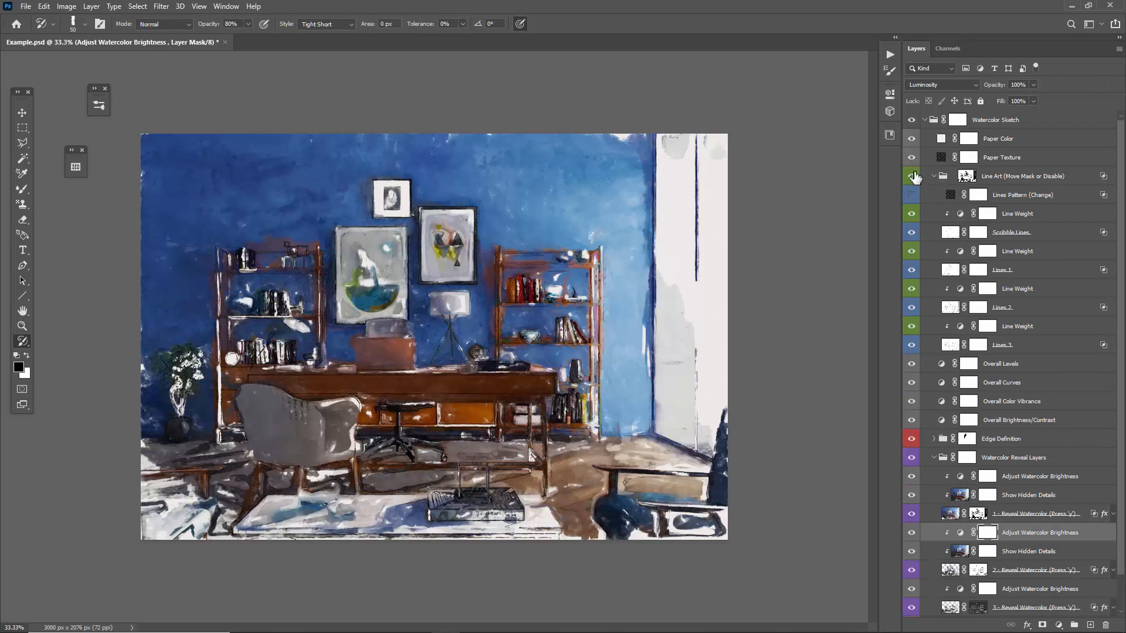
left_click(934, 176)
Adjust the Levels of the Edge Darkness and Outside Edge Darkness layers in the Edge Definition group.
left_click(933, 270)
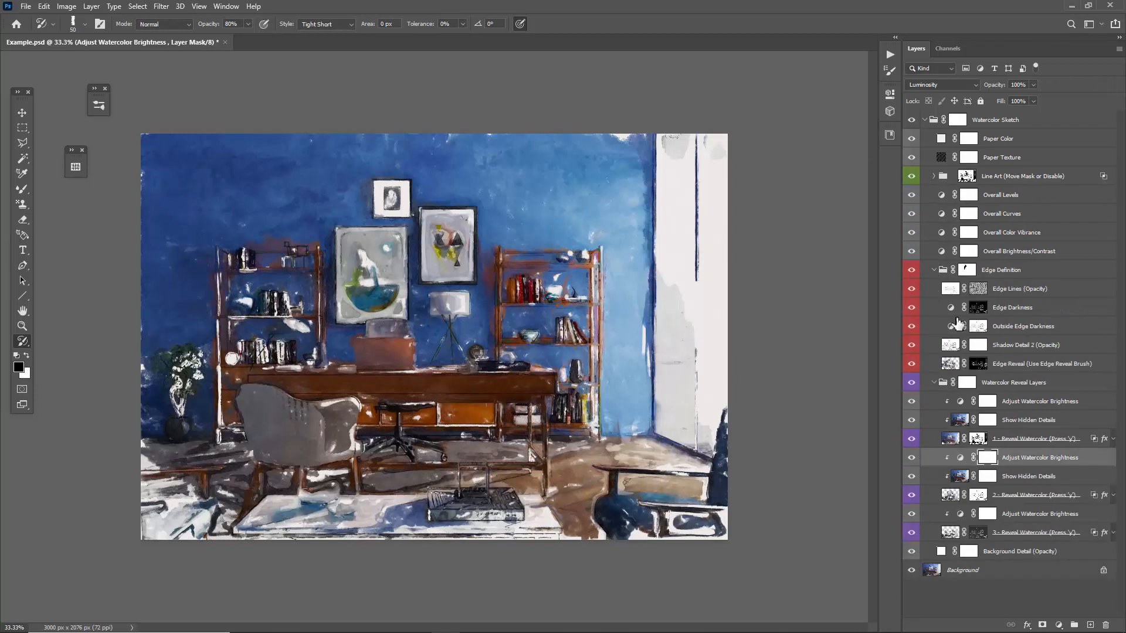
double_click(952, 309)
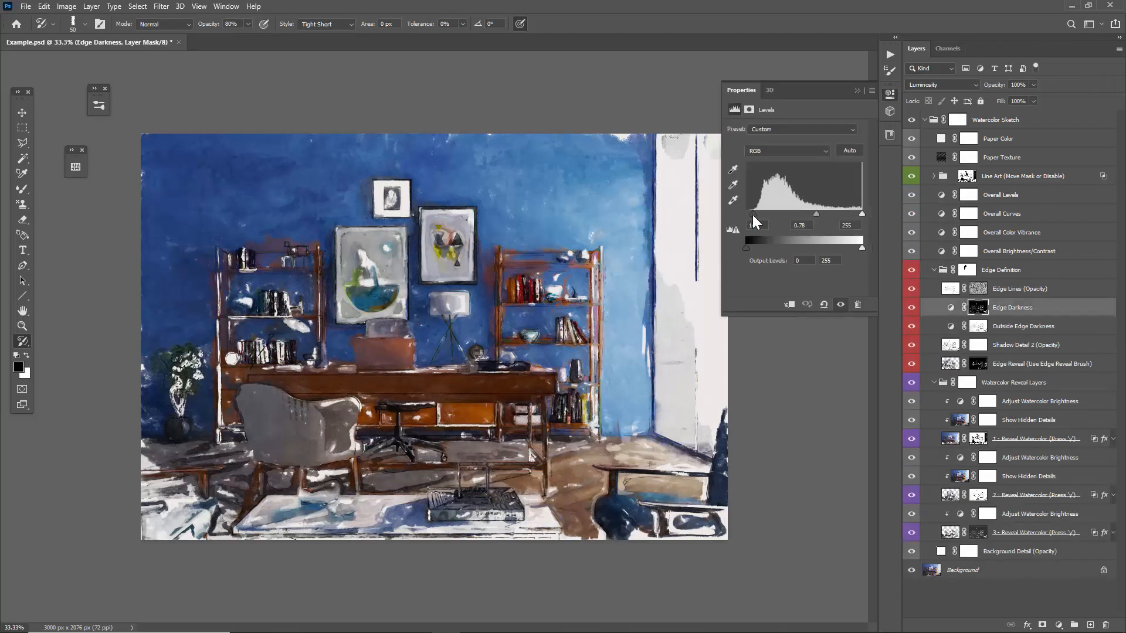
left_click_drag(753, 215, 803, 214)
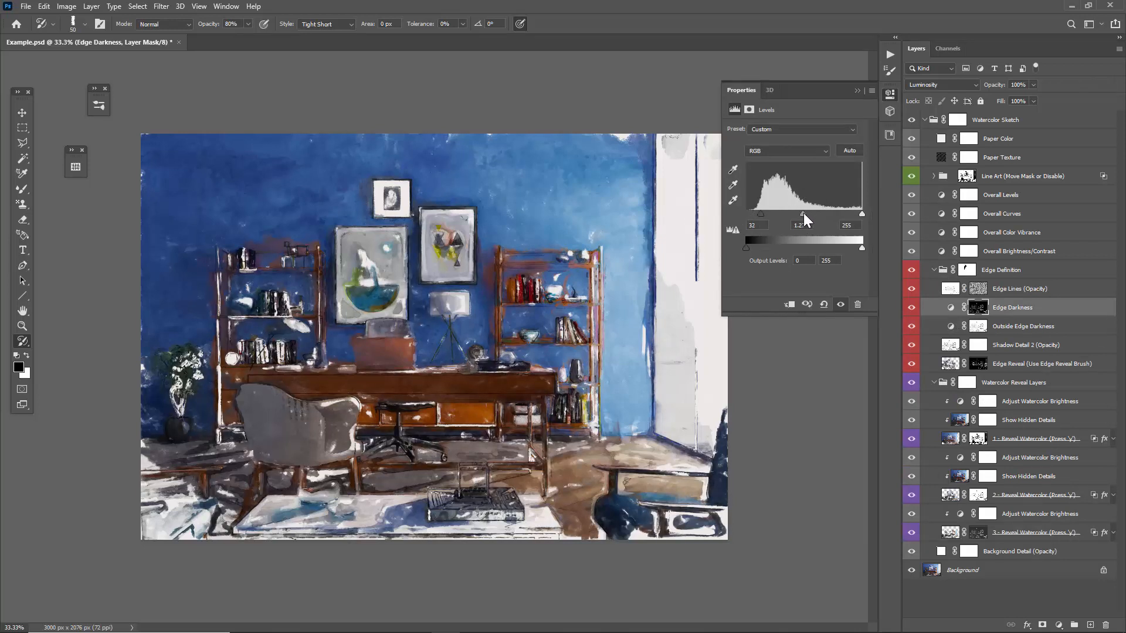
left_click(950, 325)
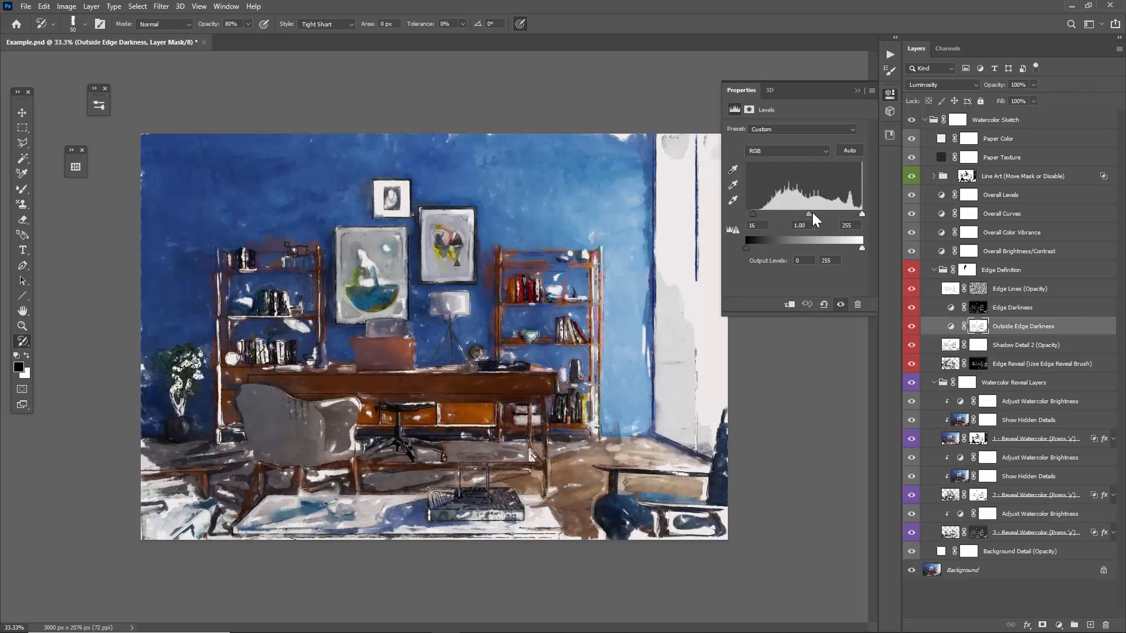
mouse_move(811, 214)
left_mouse_down()
mouse_move(822, 214)
mouse_move(810, 217)
left_mouse_up()
left_click(858, 91)
Choose the 300 px Watercolor Sketch blend brush for the Mixer Brush.
key("b")
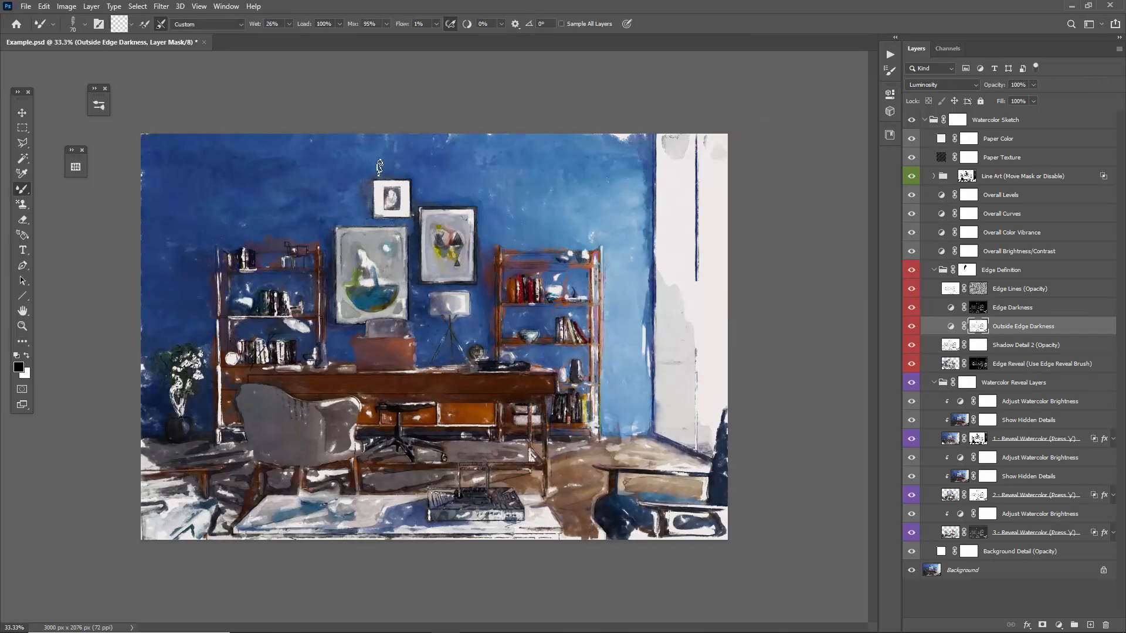
right_click(385, 170)
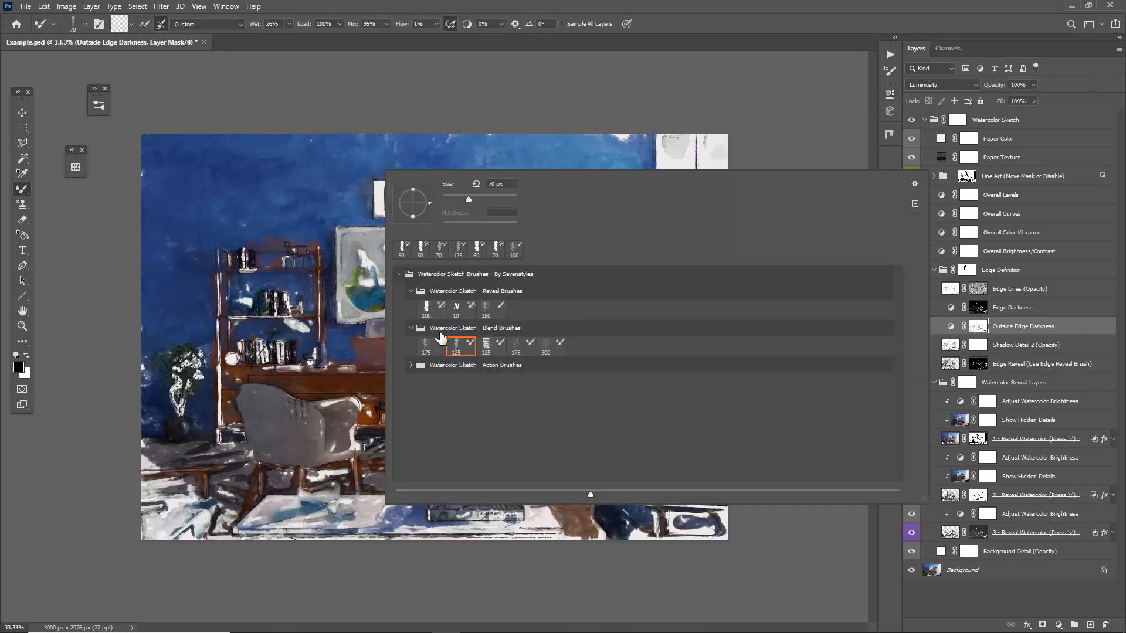
double_click(553, 349)
Compare the image with the 1 - Reveal Watercolor and 2 - Reveal Watercolor layers each hidden and shown again.
left_click(912, 438)
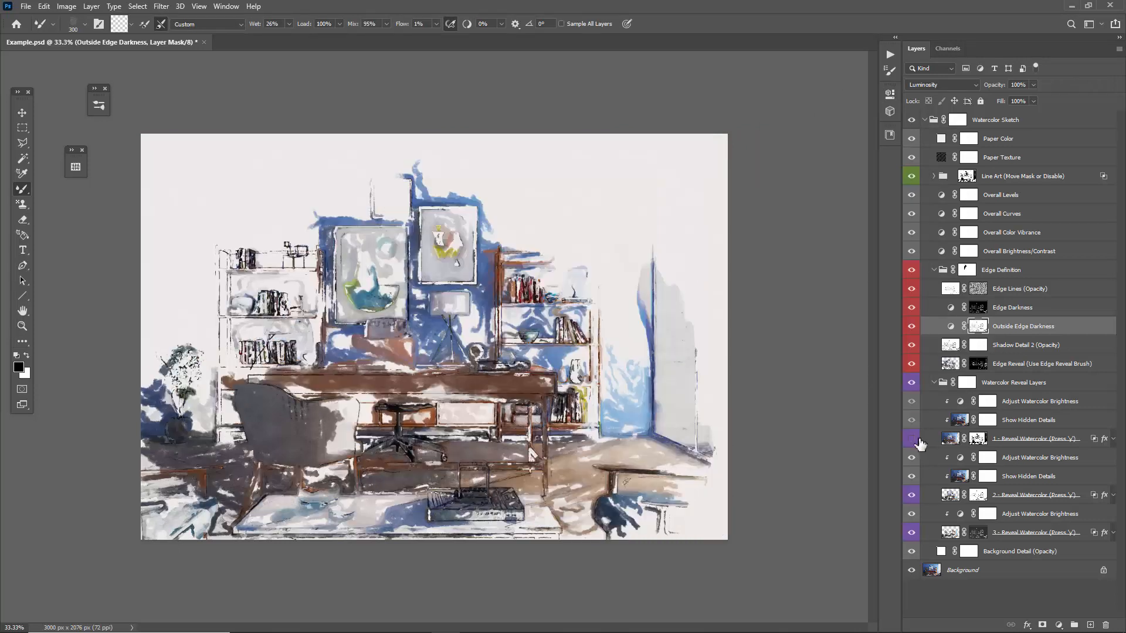
left_click(912, 438)
left_click(911, 495)
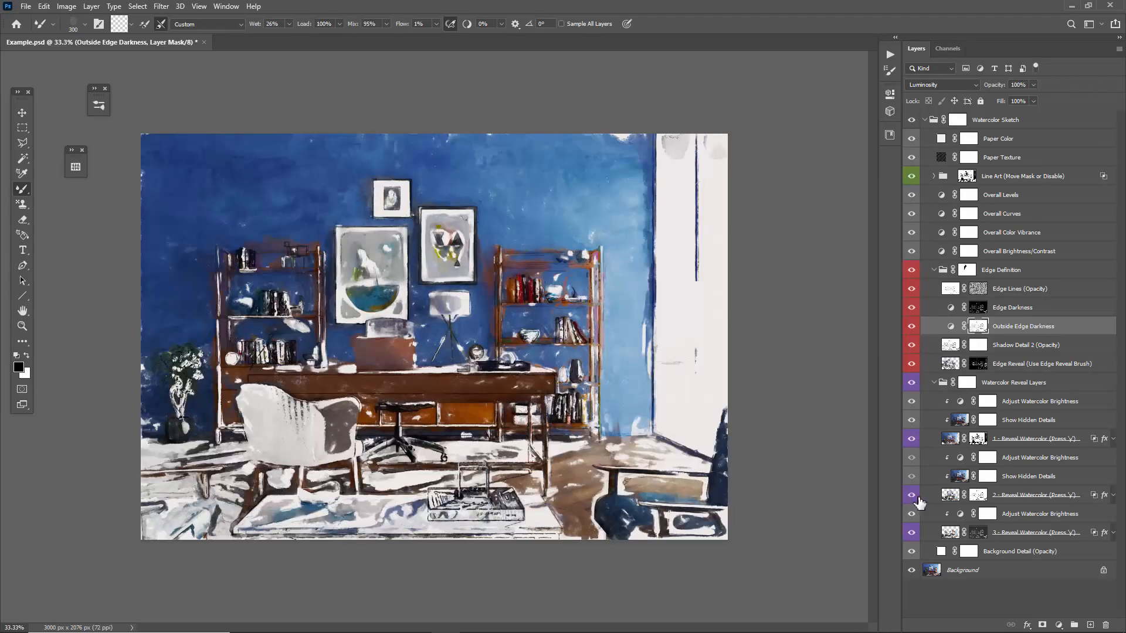
left_click(911, 495)
left_click(939, 494)
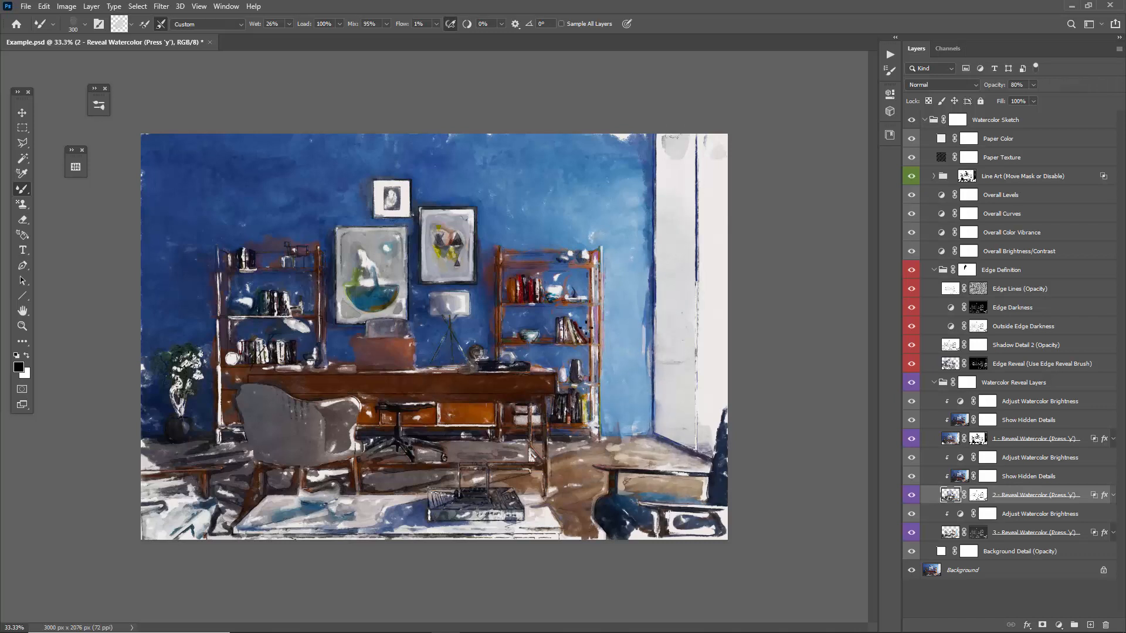
On 1 - Reveal Watercolor, use the Art History Brush with the 100 px reveal preset and Area 0 px, plus the 125 px blend brush.
left_click(945, 440)
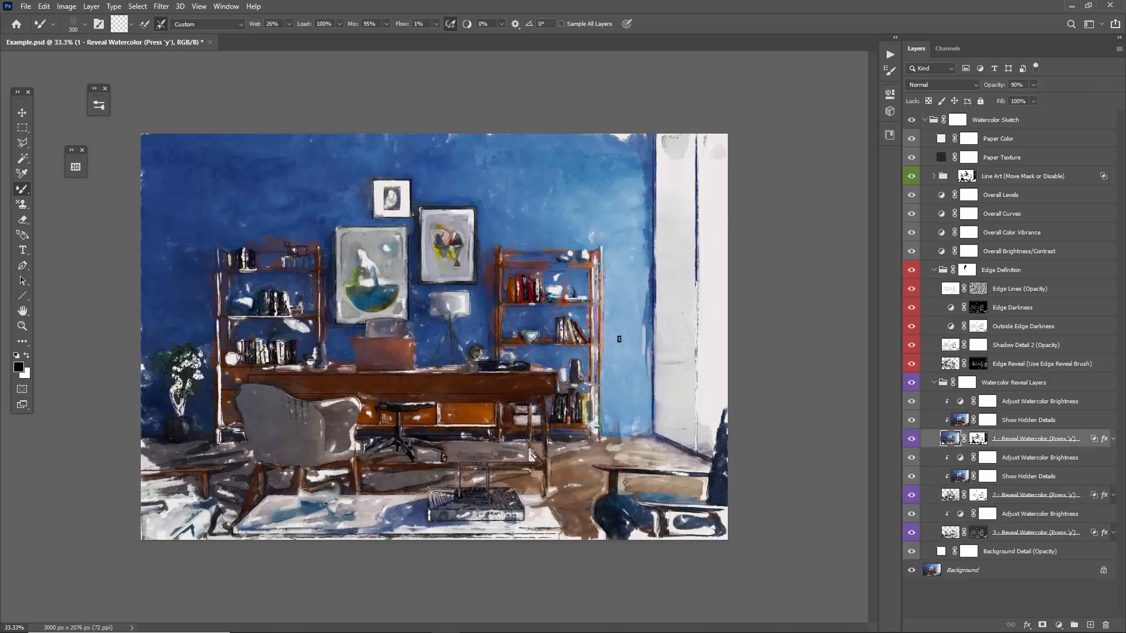
key("y")
right_click(532, 191)
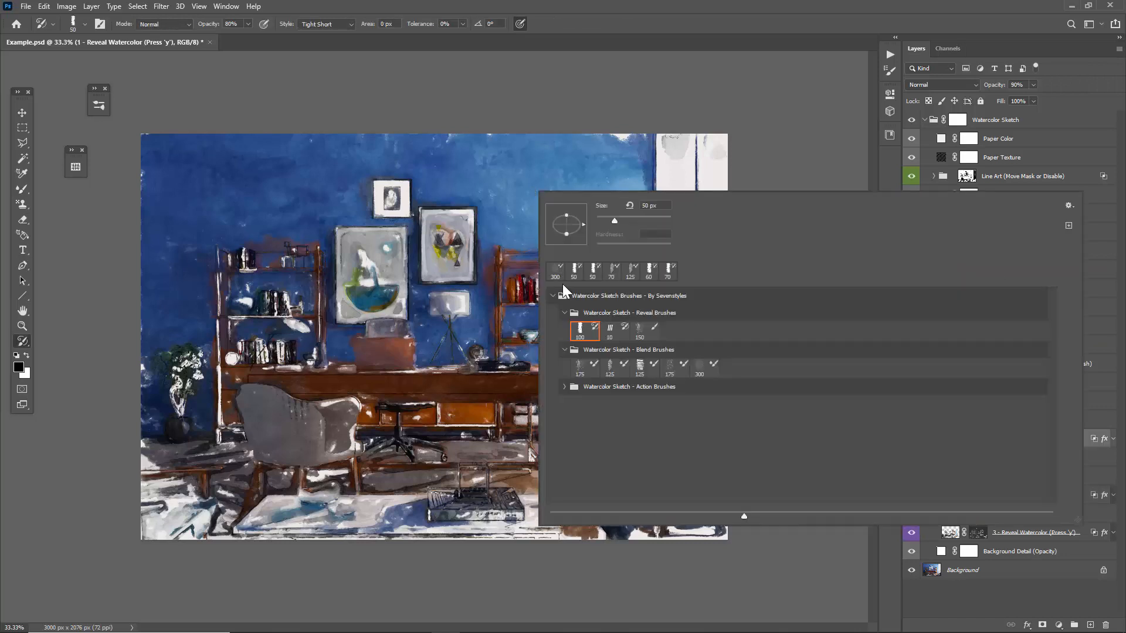
double_click(580, 328)
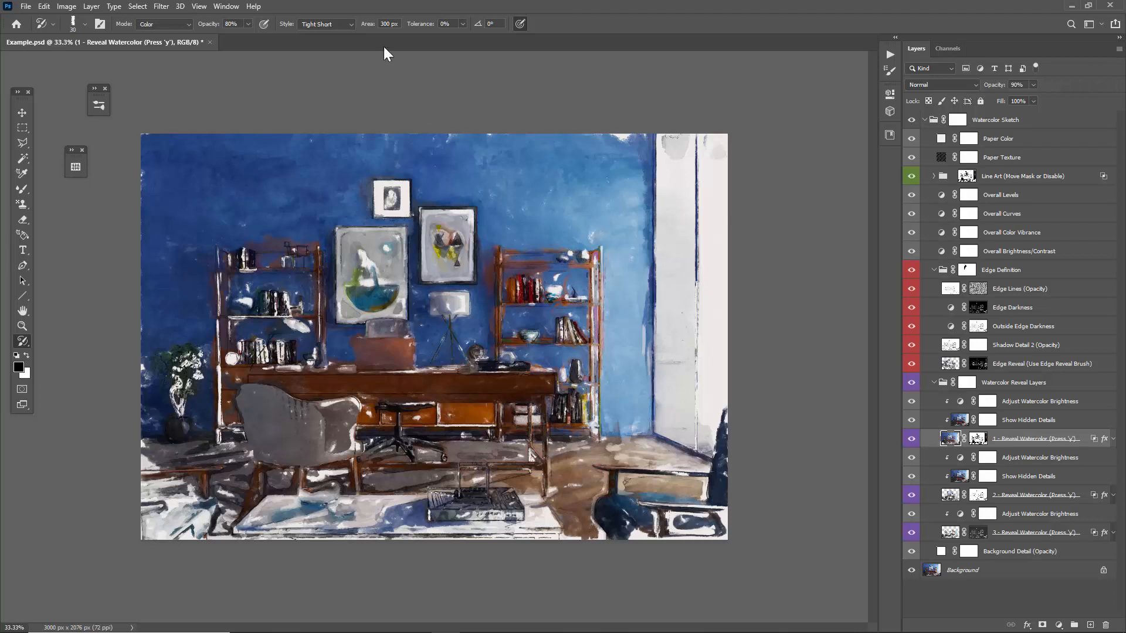
left_click_drag(373, 27, 199, 16)
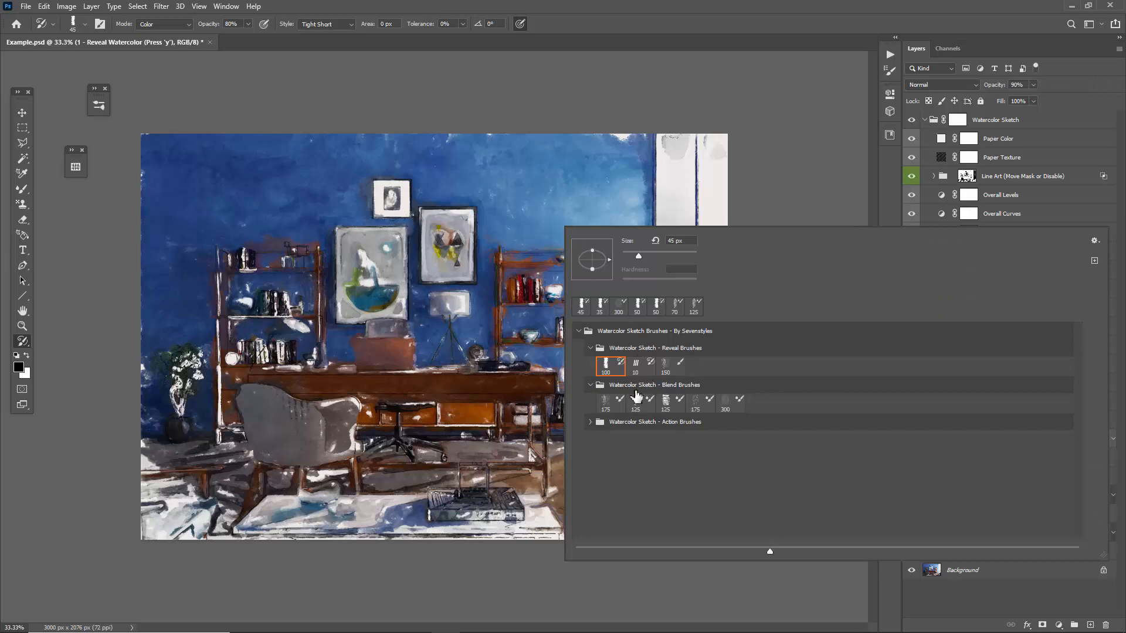
left_click(640, 399)
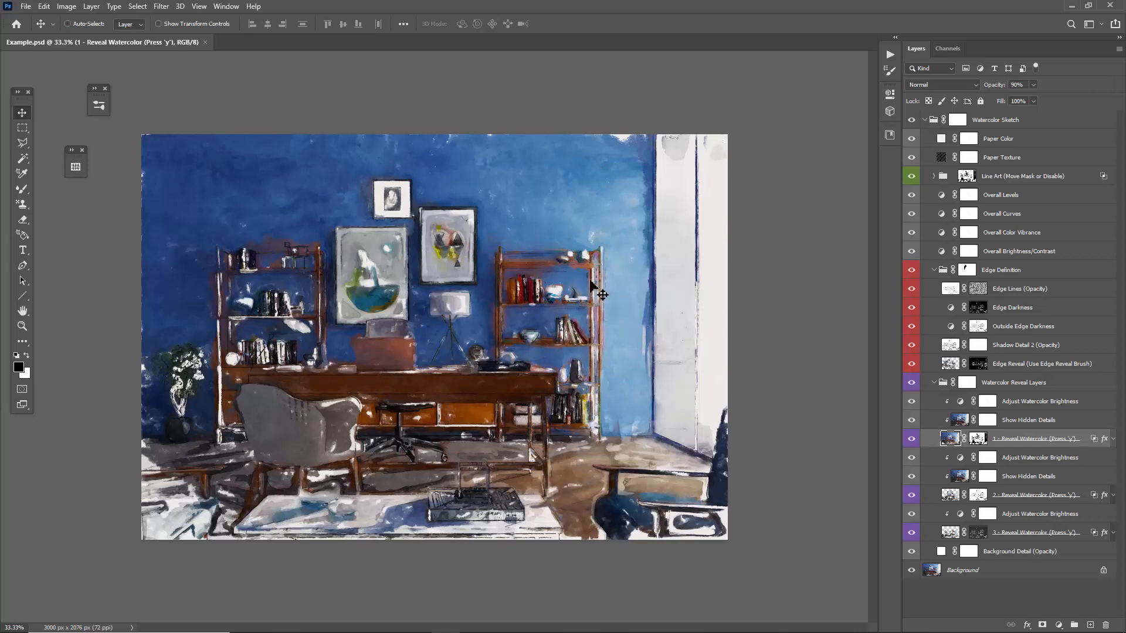
Collapse the Watercolor Sketch group and delete its layer mask.
left_click(925, 120)
left_click(957, 119)
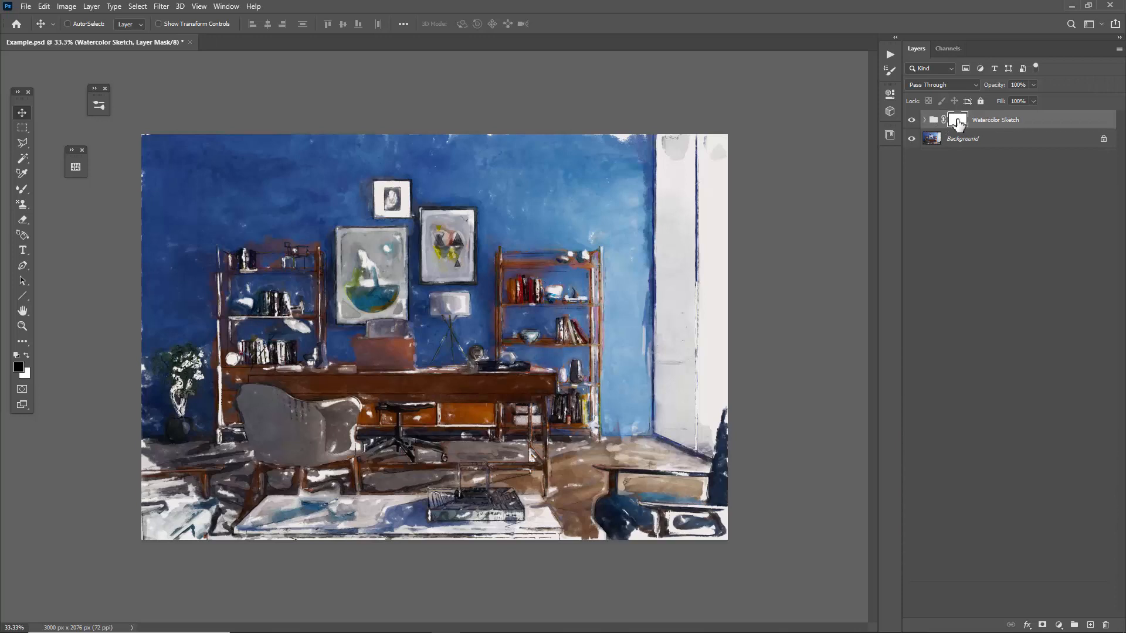
right_click(957, 121)
left_click(997, 144)
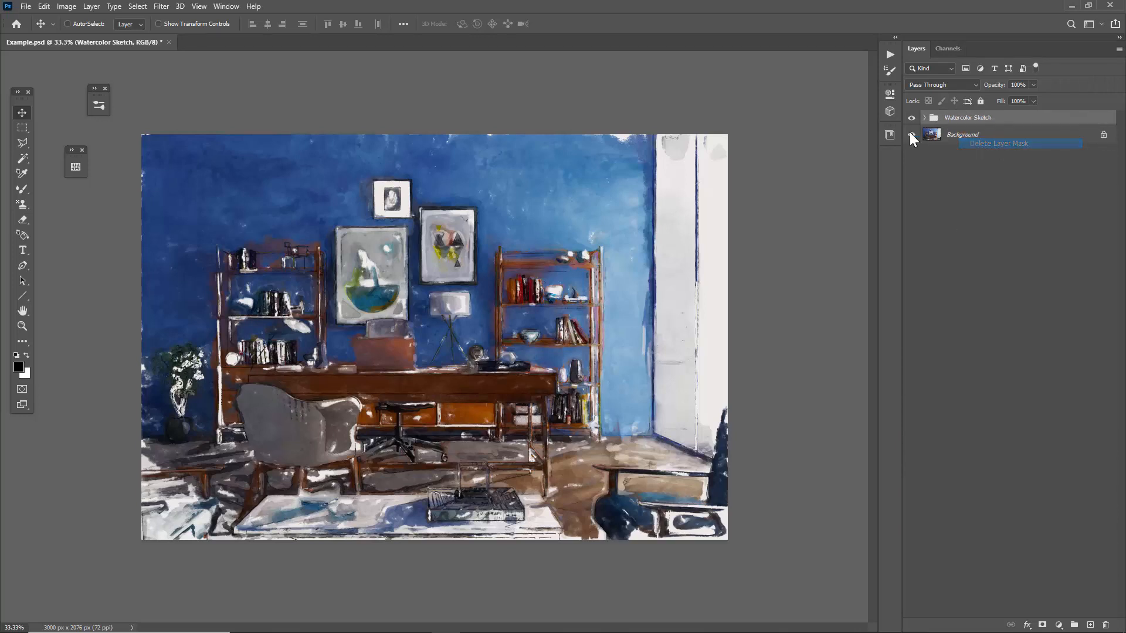
Load the painted areas of the Reveal Watercolor layers as a selection and add it as the Watercolor Sketch group's layer mask.
left_click(925, 117)
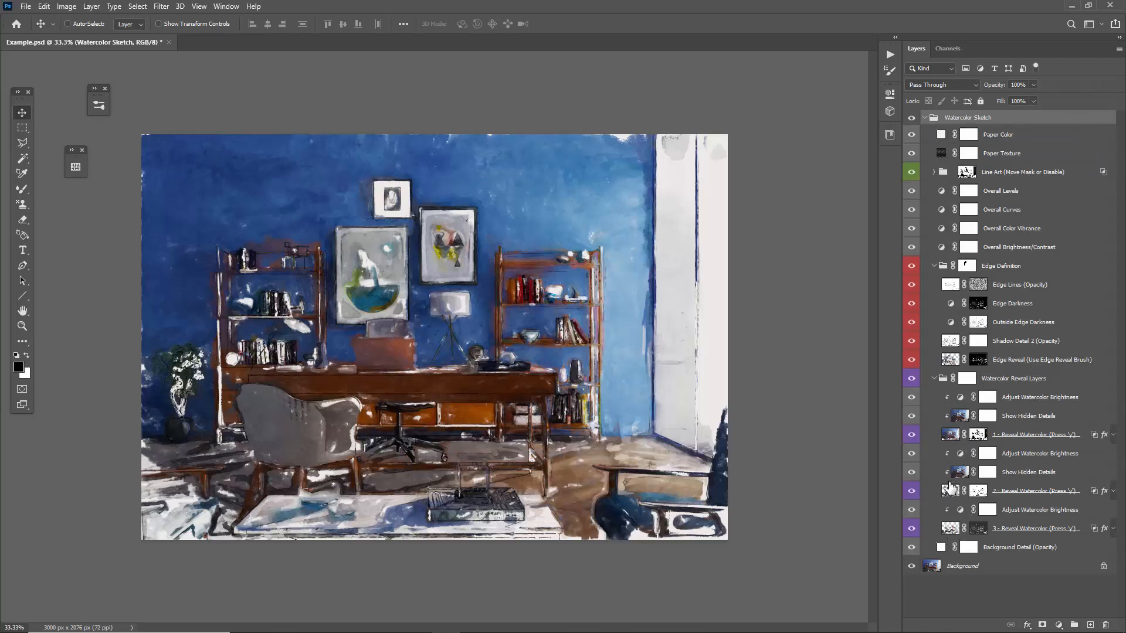
left_click(950, 441, "ctrl")
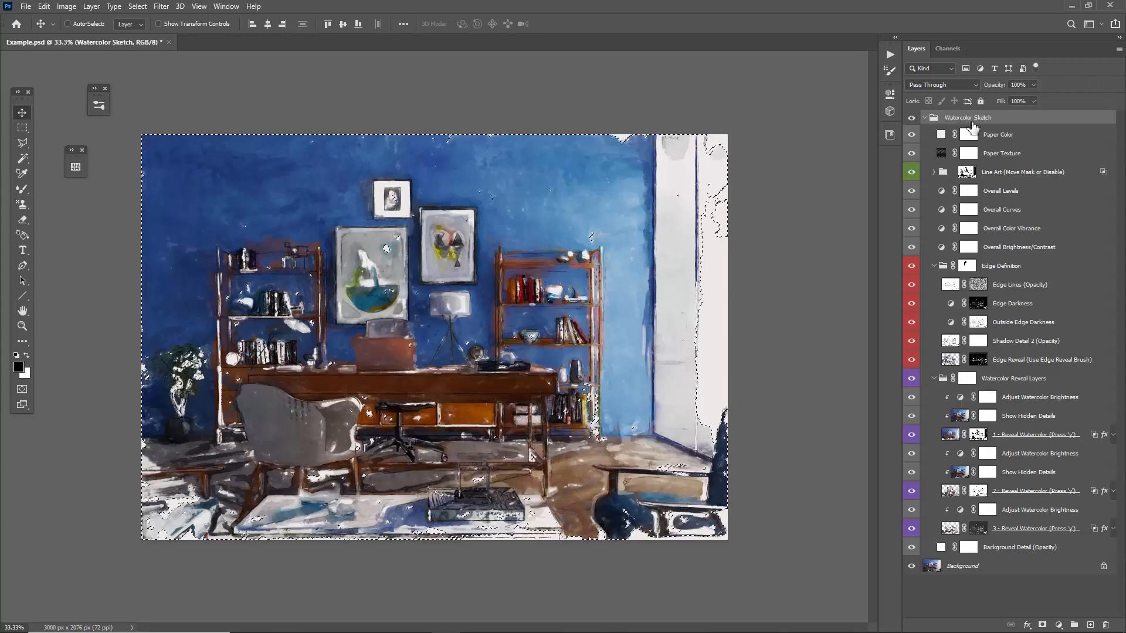
left_click(1044, 626)
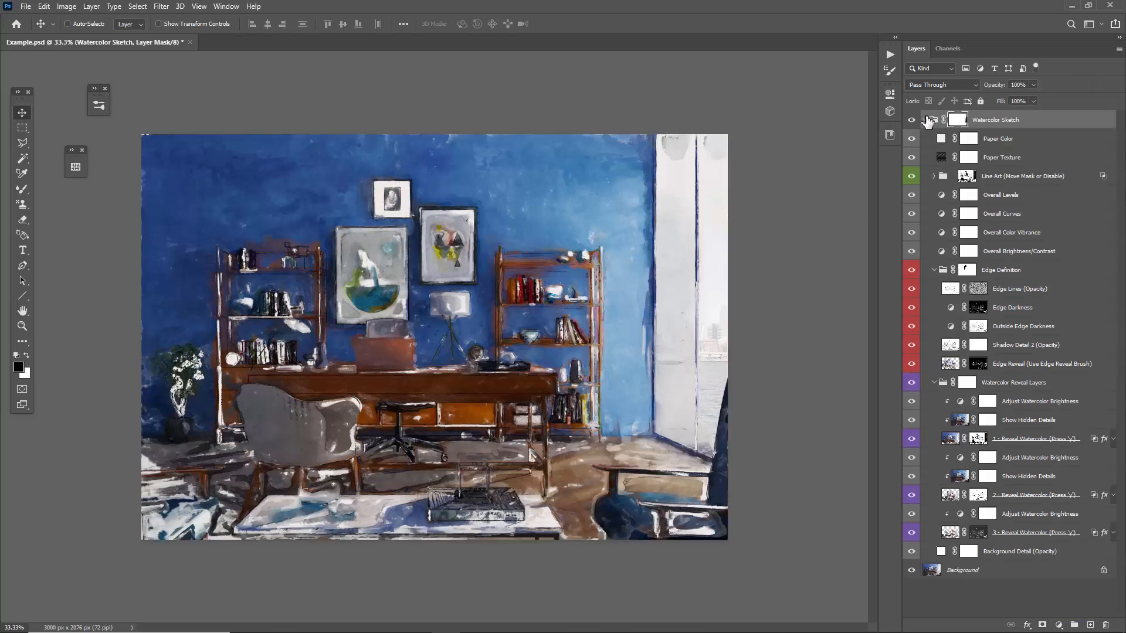
Hide the Background layer and display the collapsed Watercolor Sketch group's mask on the canvas.
left_click(926, 119)
left_click(967, 145)
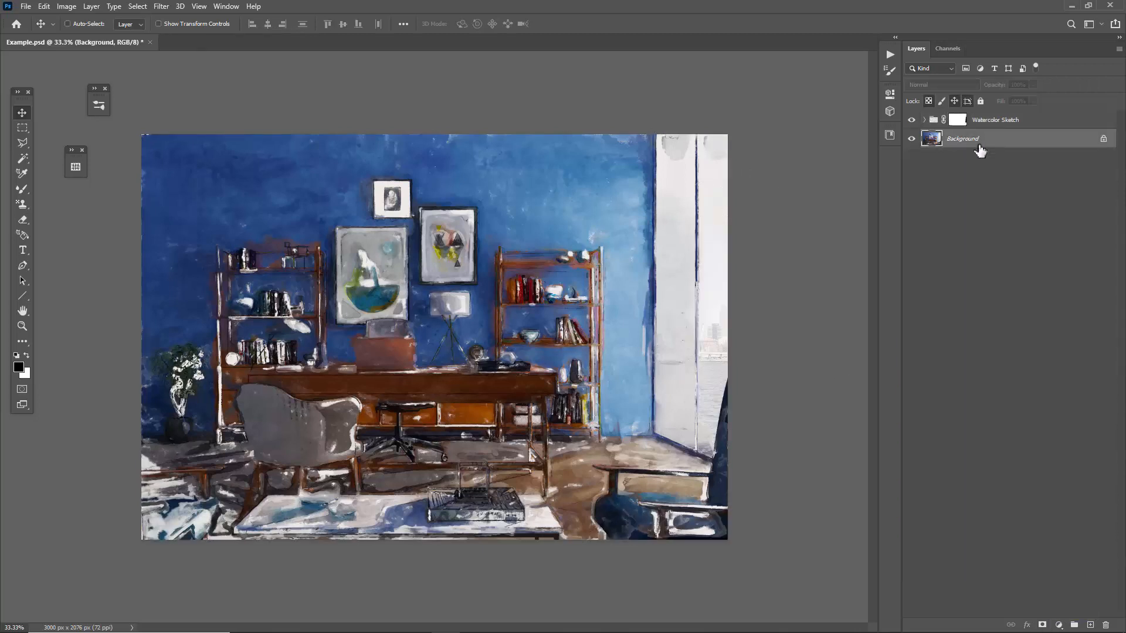
left_click(910, 139)
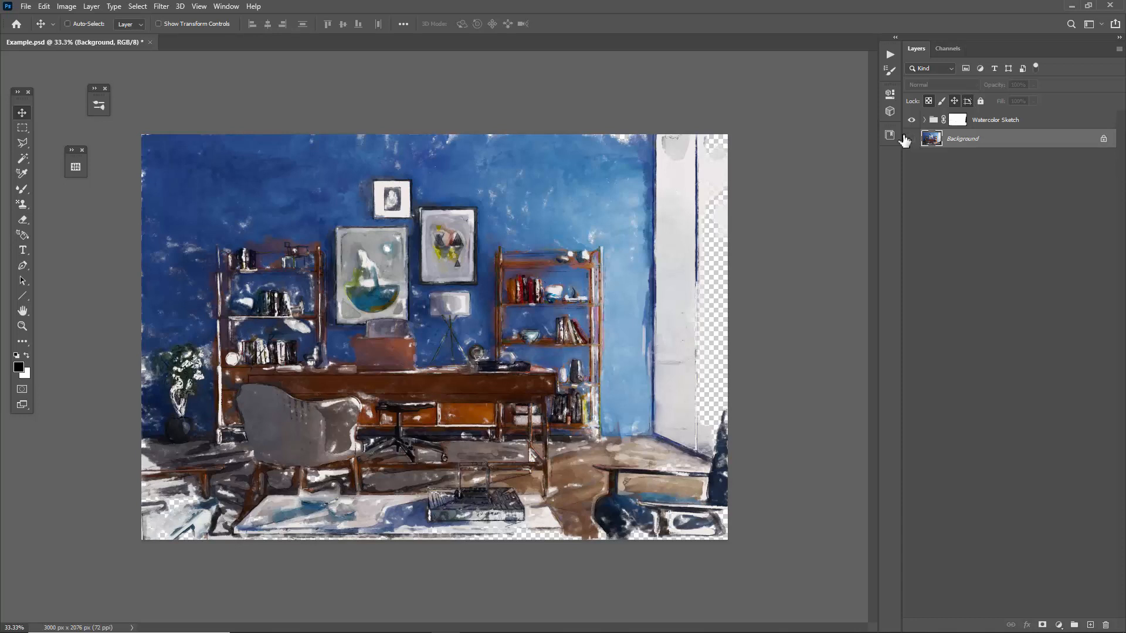
left_click(957, 121)
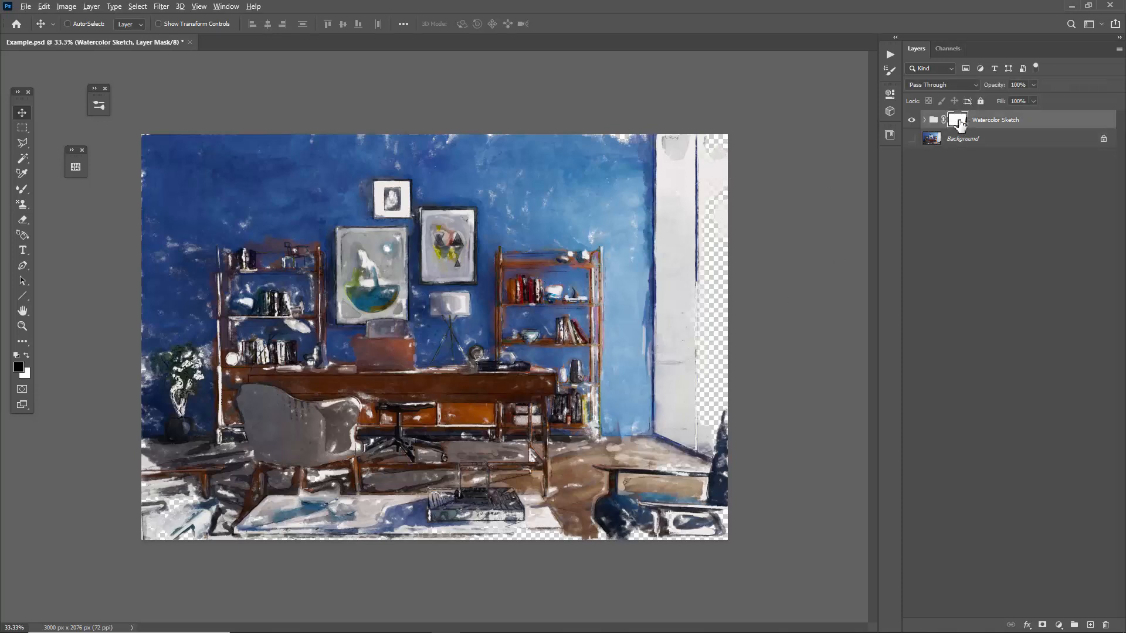
left_click(958, 121, "alt")
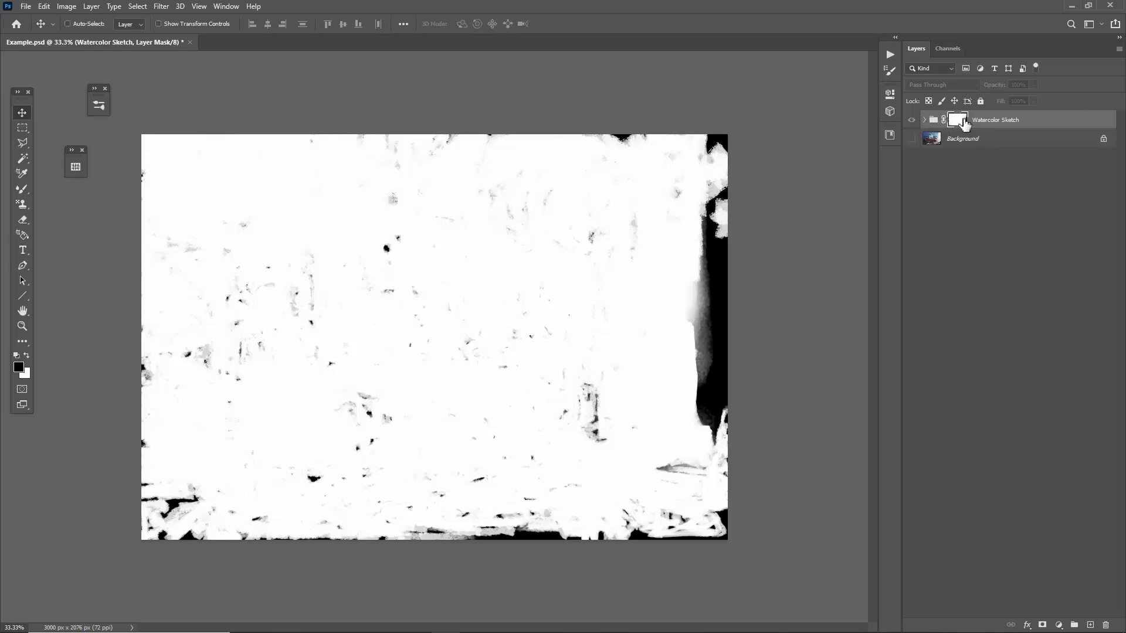
Choose the 150 px Watercolor Sketch reveal brush for painting on the group's mask.
key("b")
right_click(223, 156)
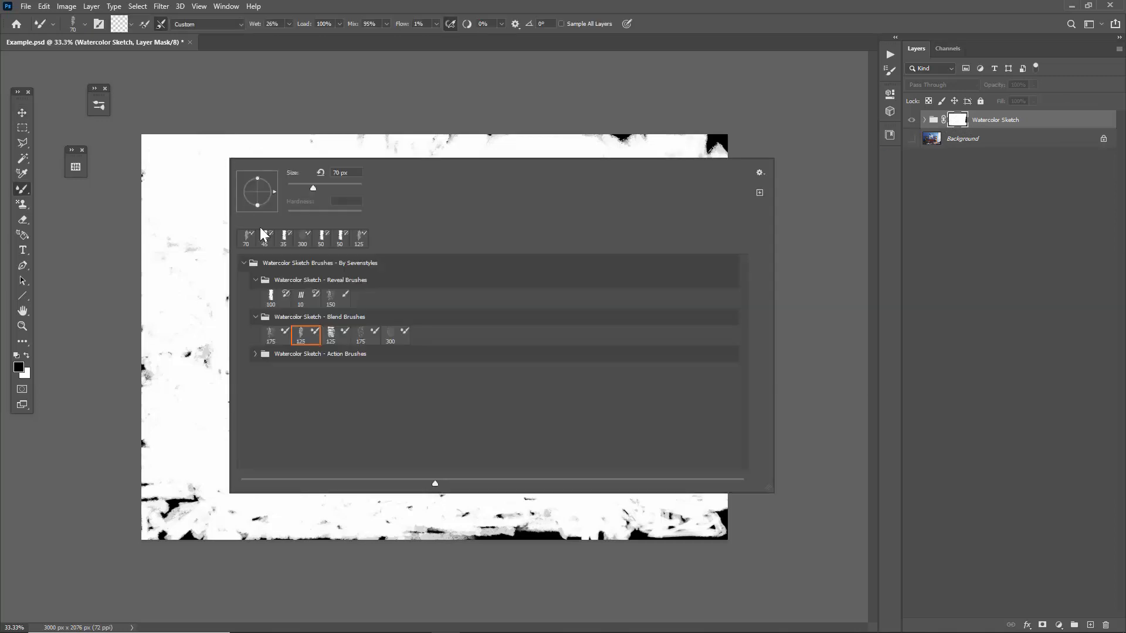
left_click(334, 299)
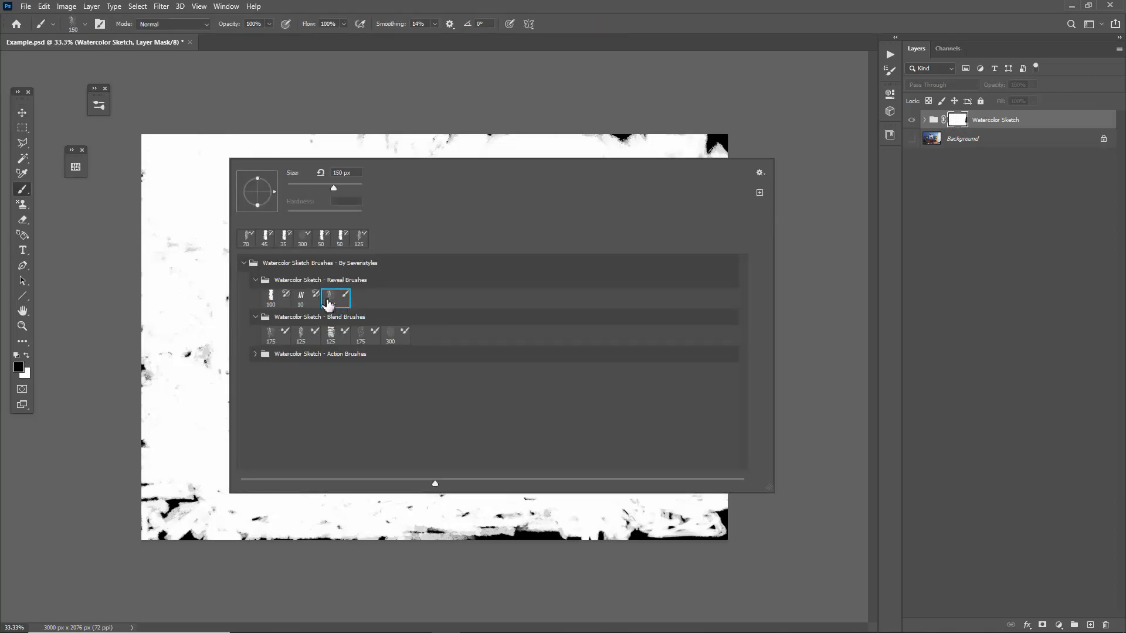
left_click(179, 221)
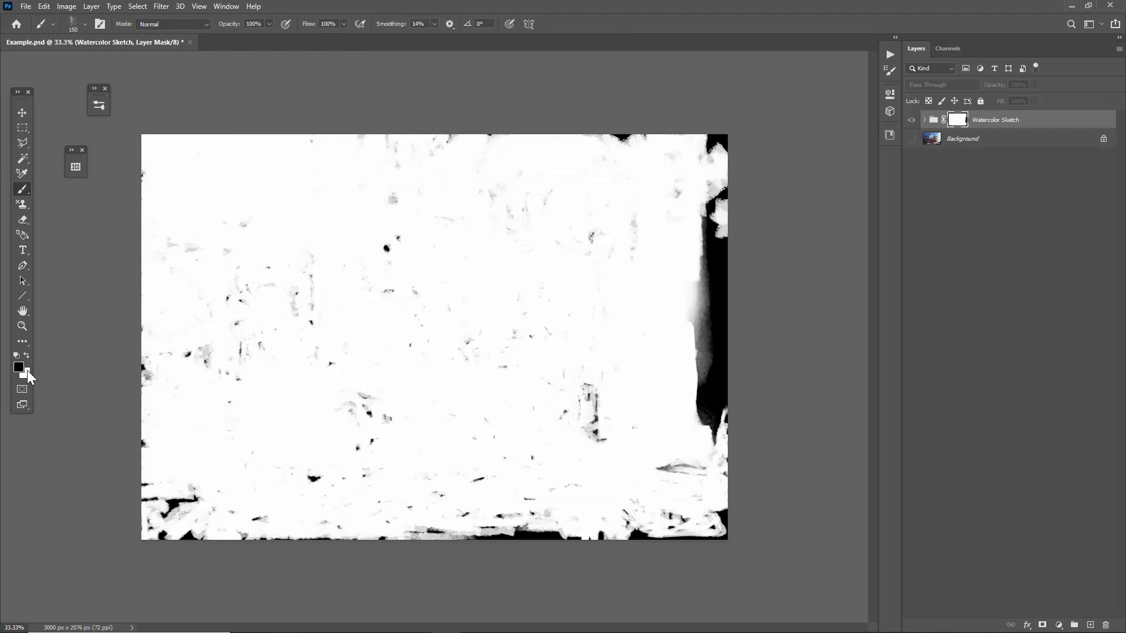